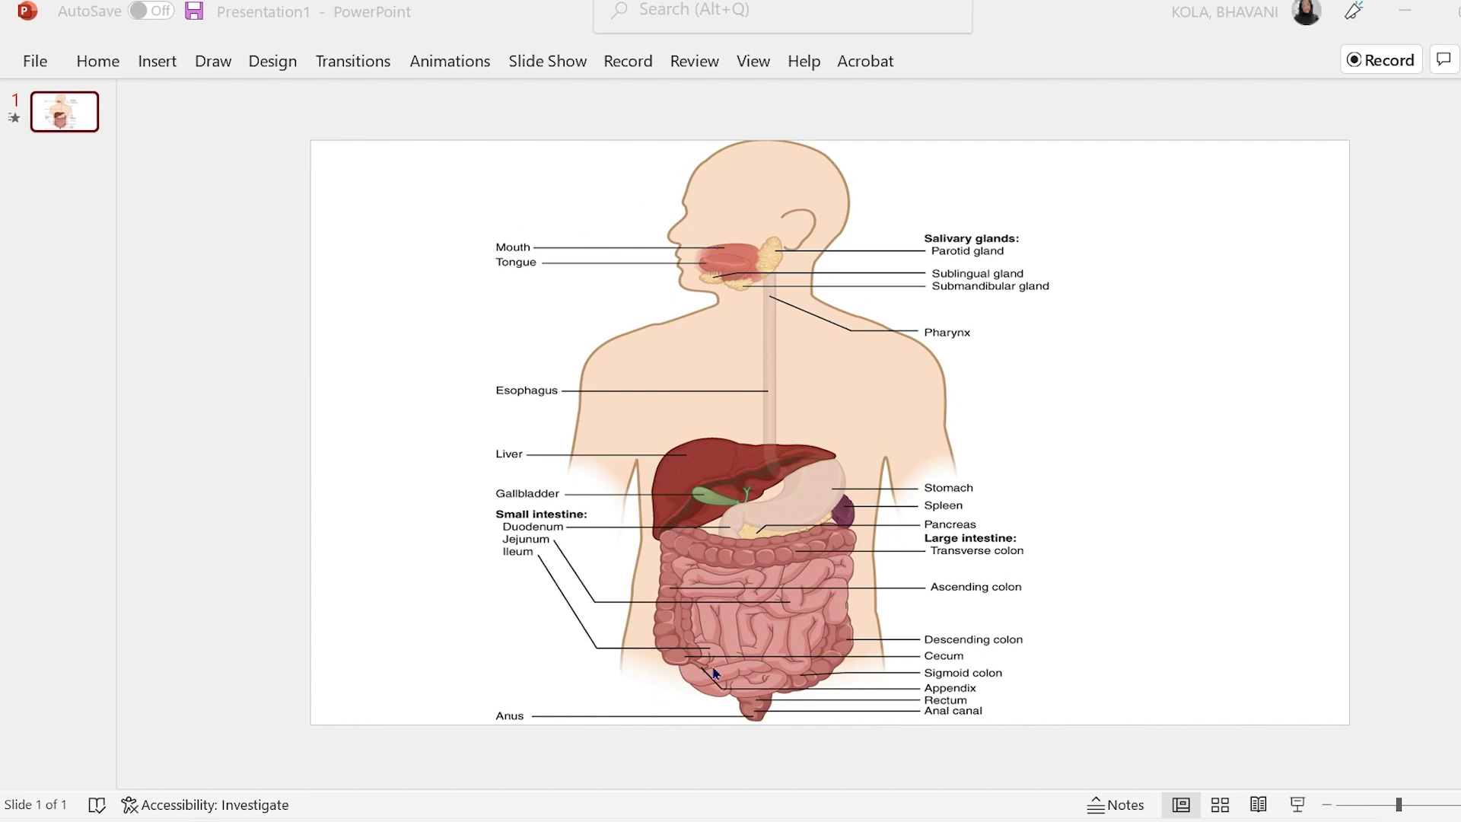
Duplicate the digestive-system slide three times for four identical slides, then open slide 2.
click(66, 120)
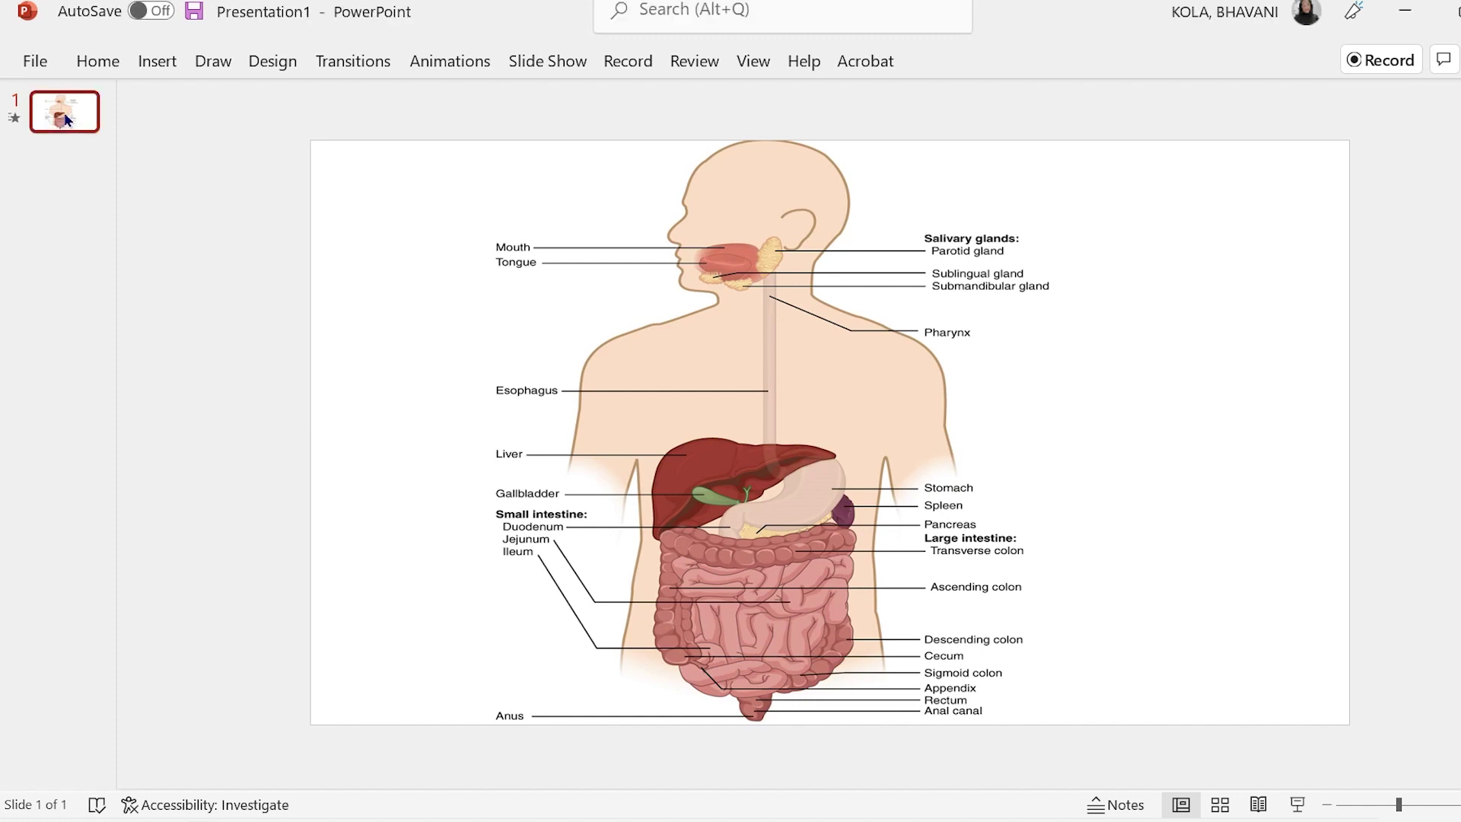
right_click(66, 119)
click(142, 321)
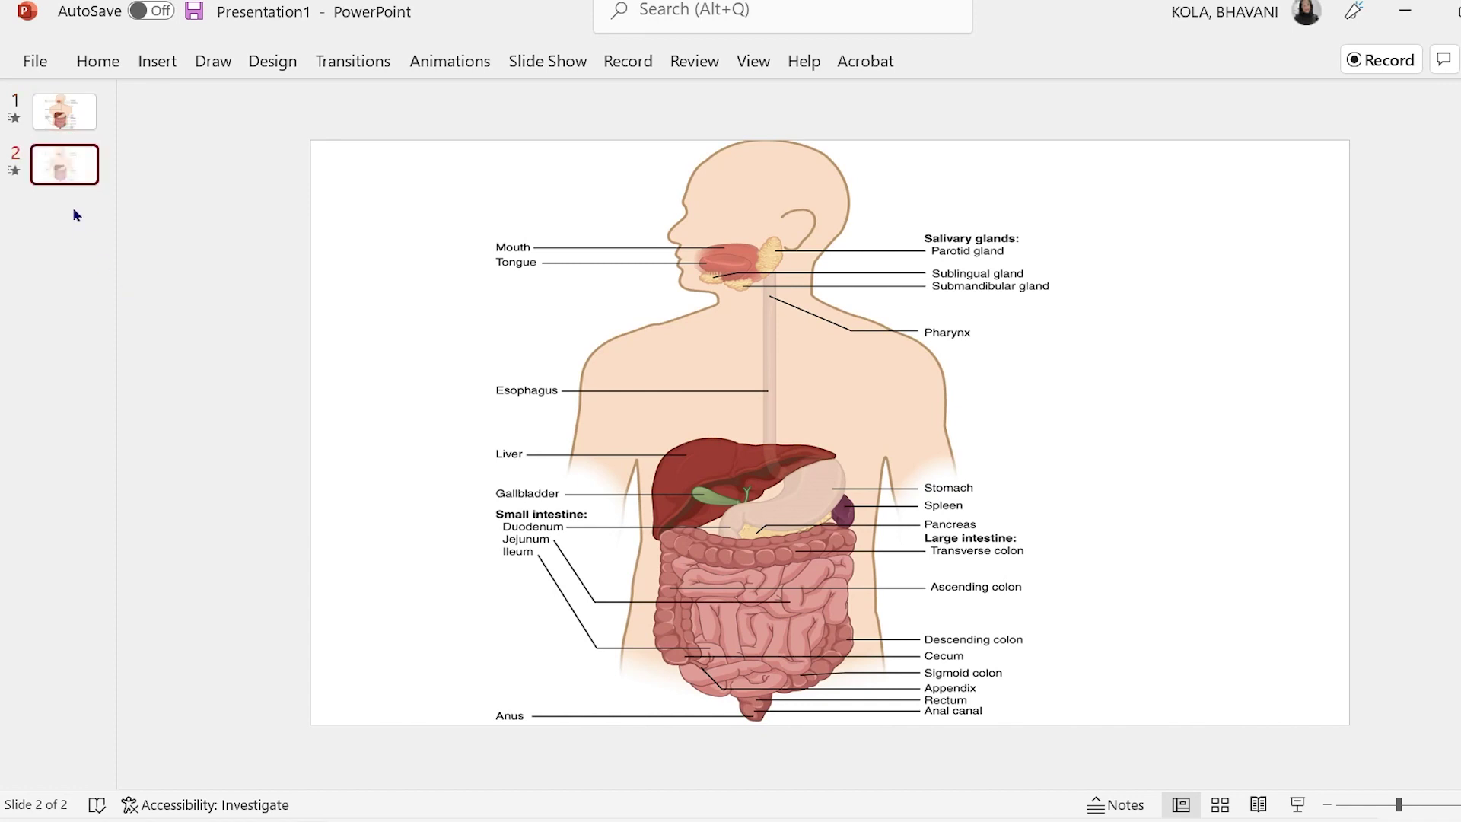
right_click(64, 175)
click(155, 378)
right_click(69, 218)
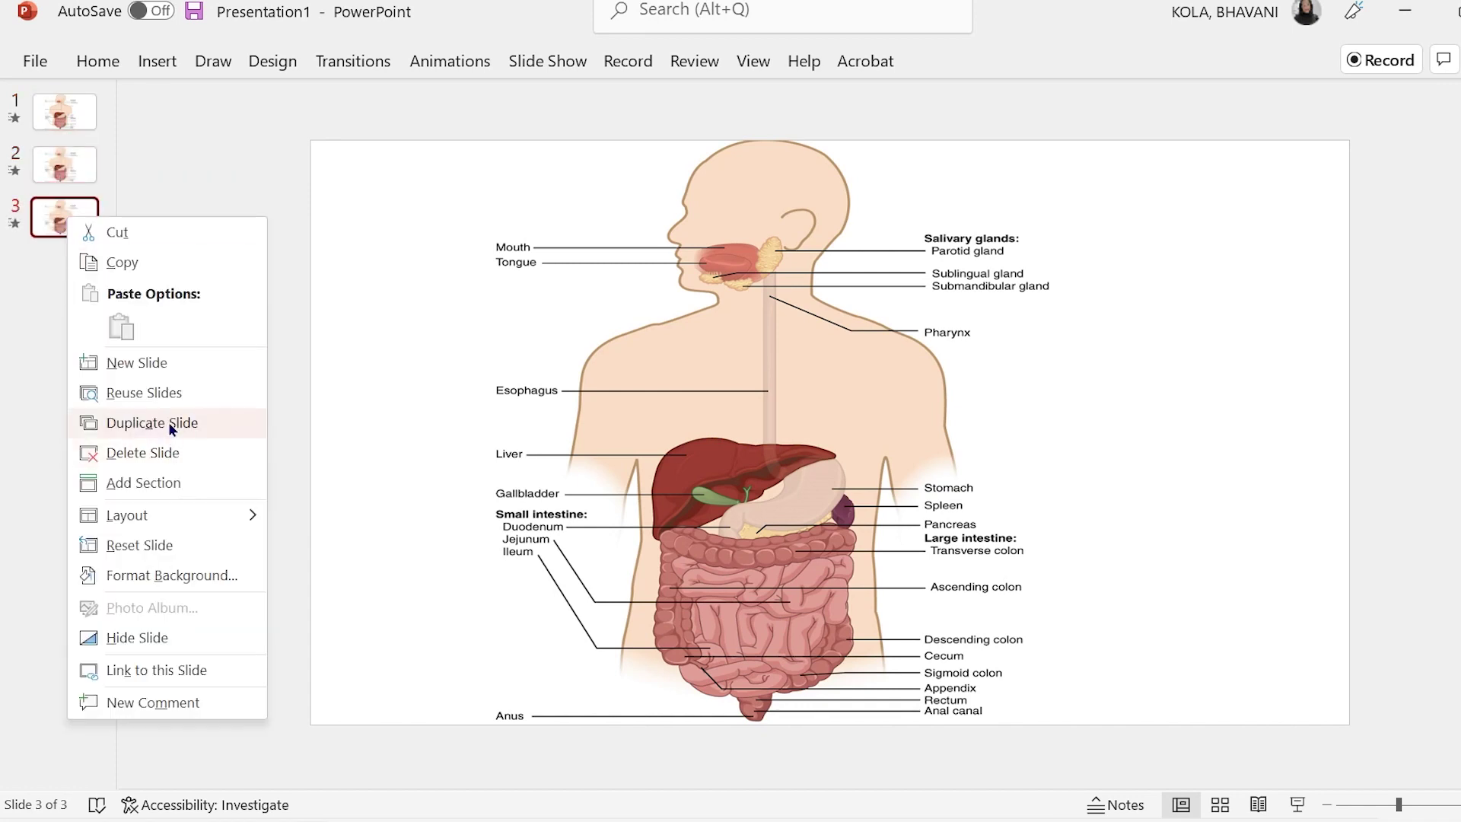
click(165, 425)
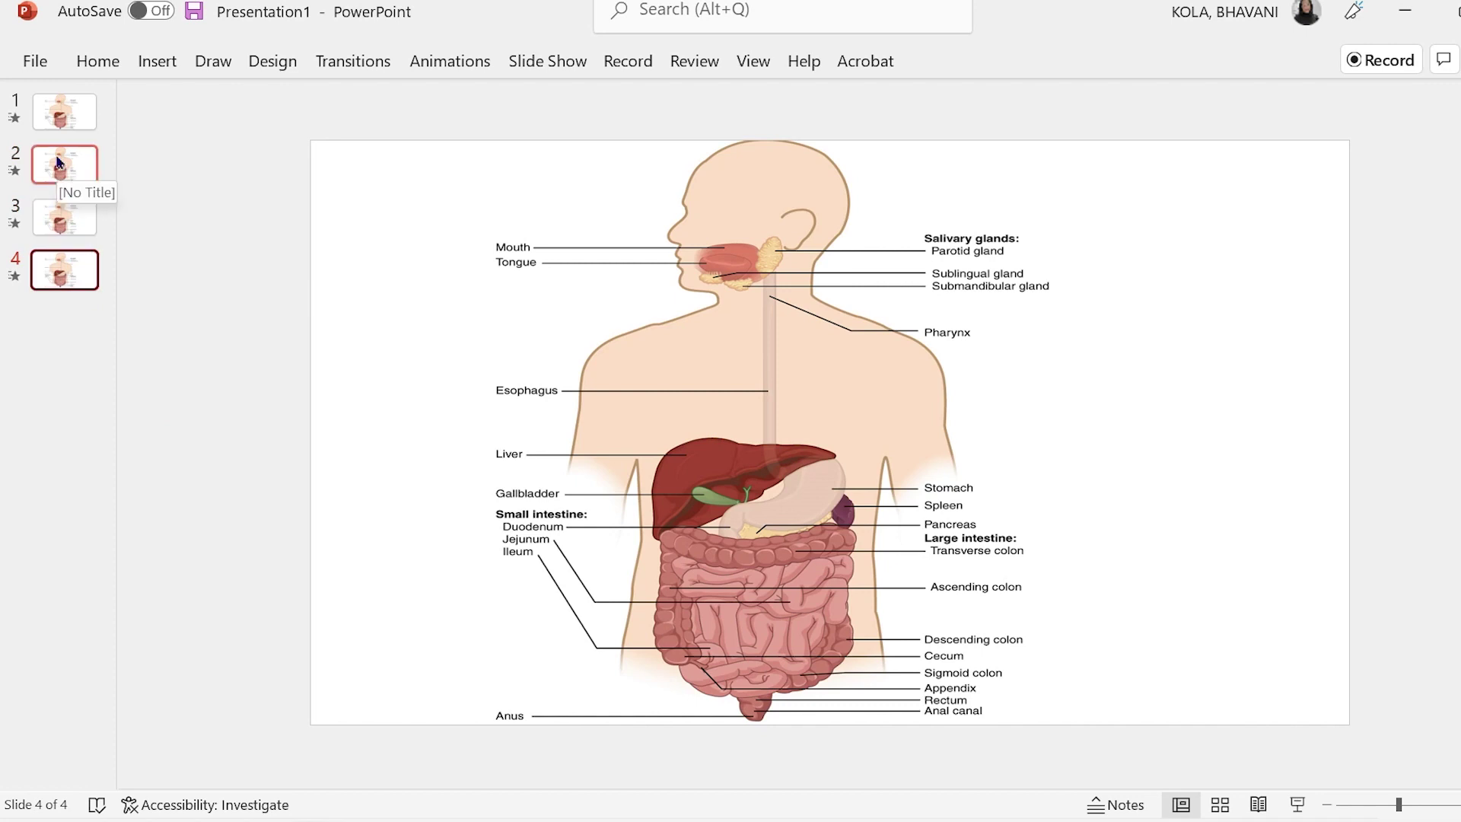
click(58, 162)
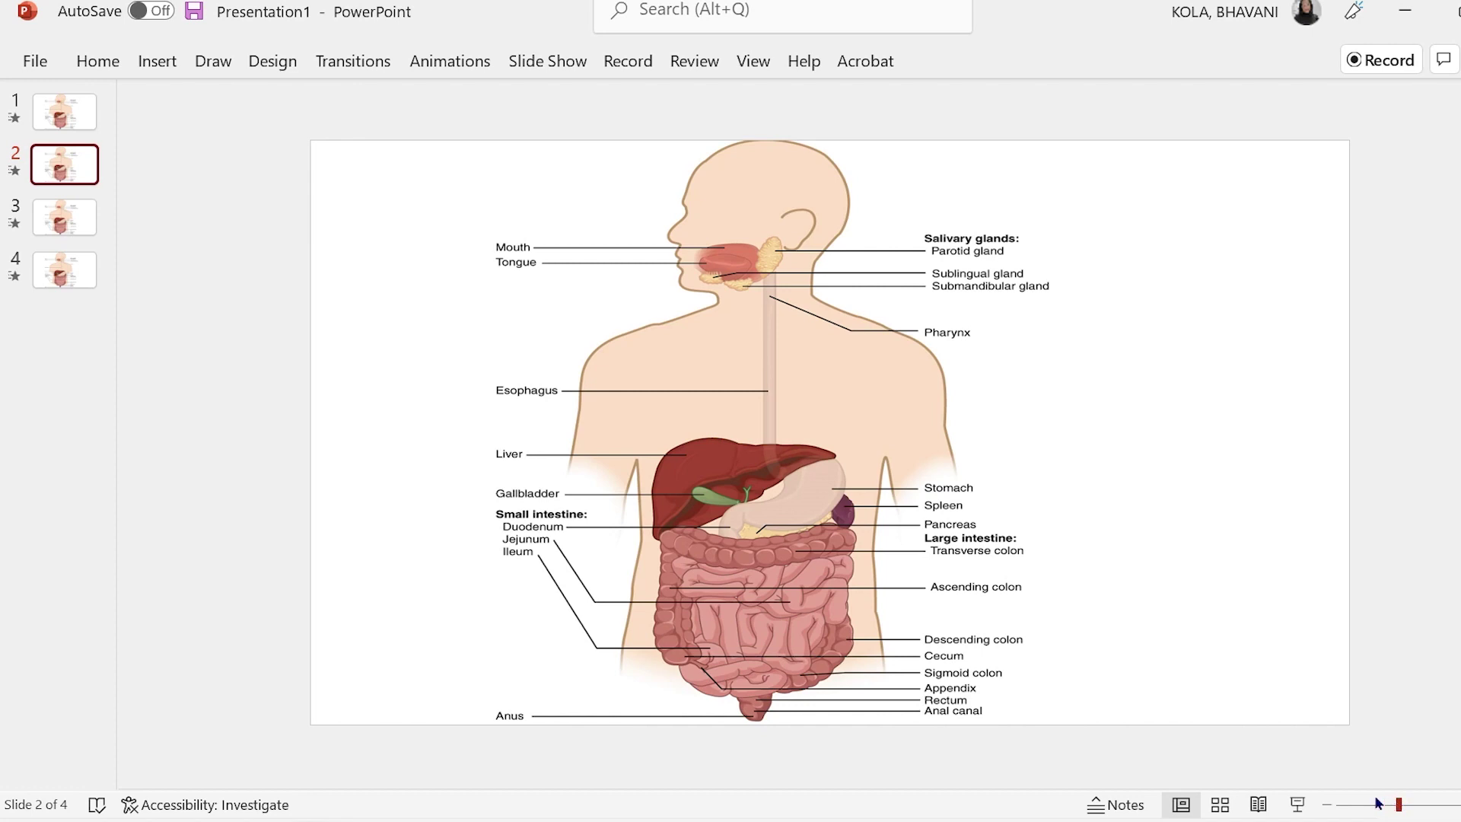
On slide 2, enlarge the diagram well past the slide edges and frame the head.
drag(1400, 805, 1360, 805)
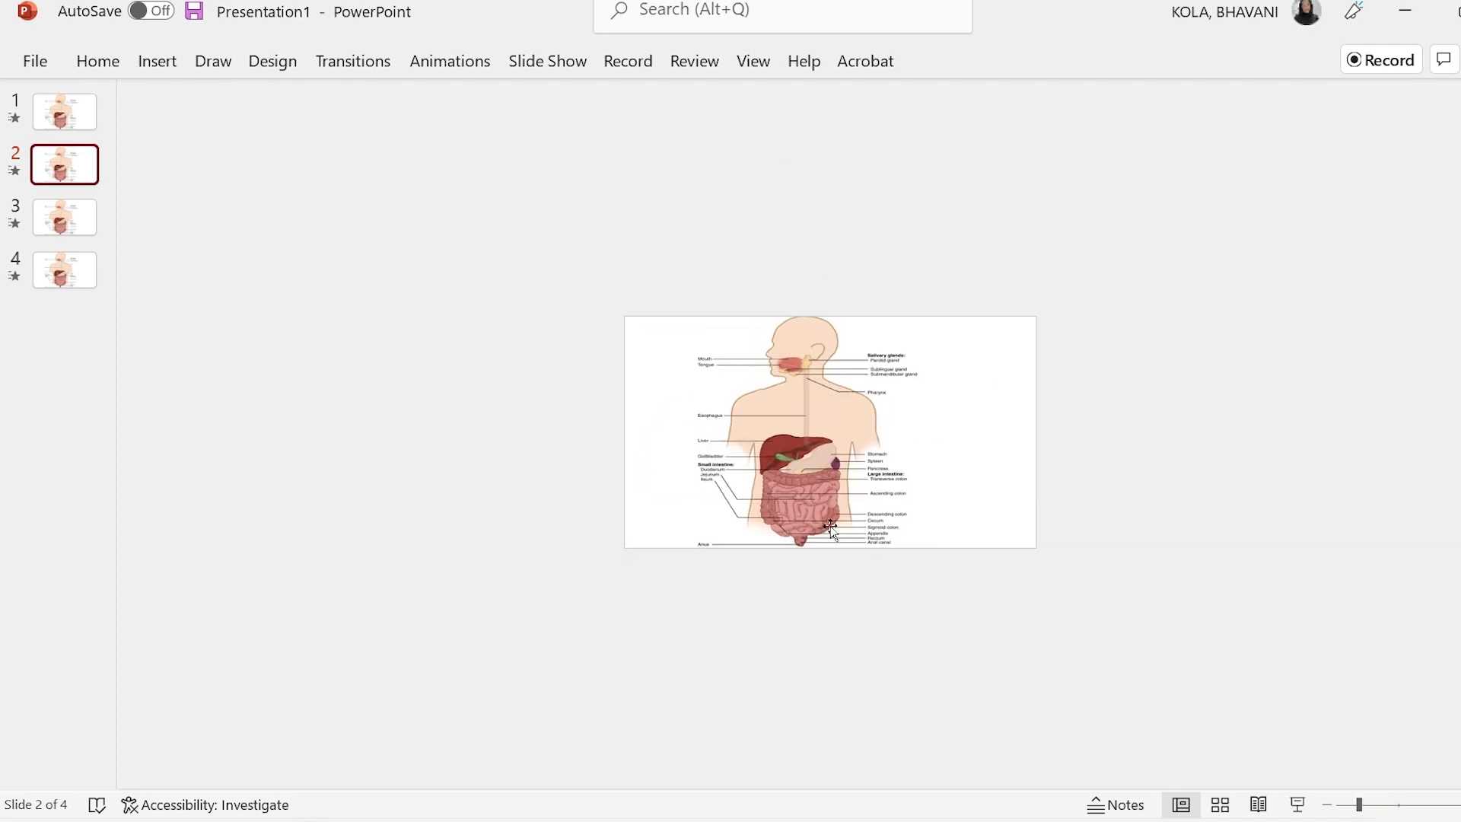
click(766, 391)
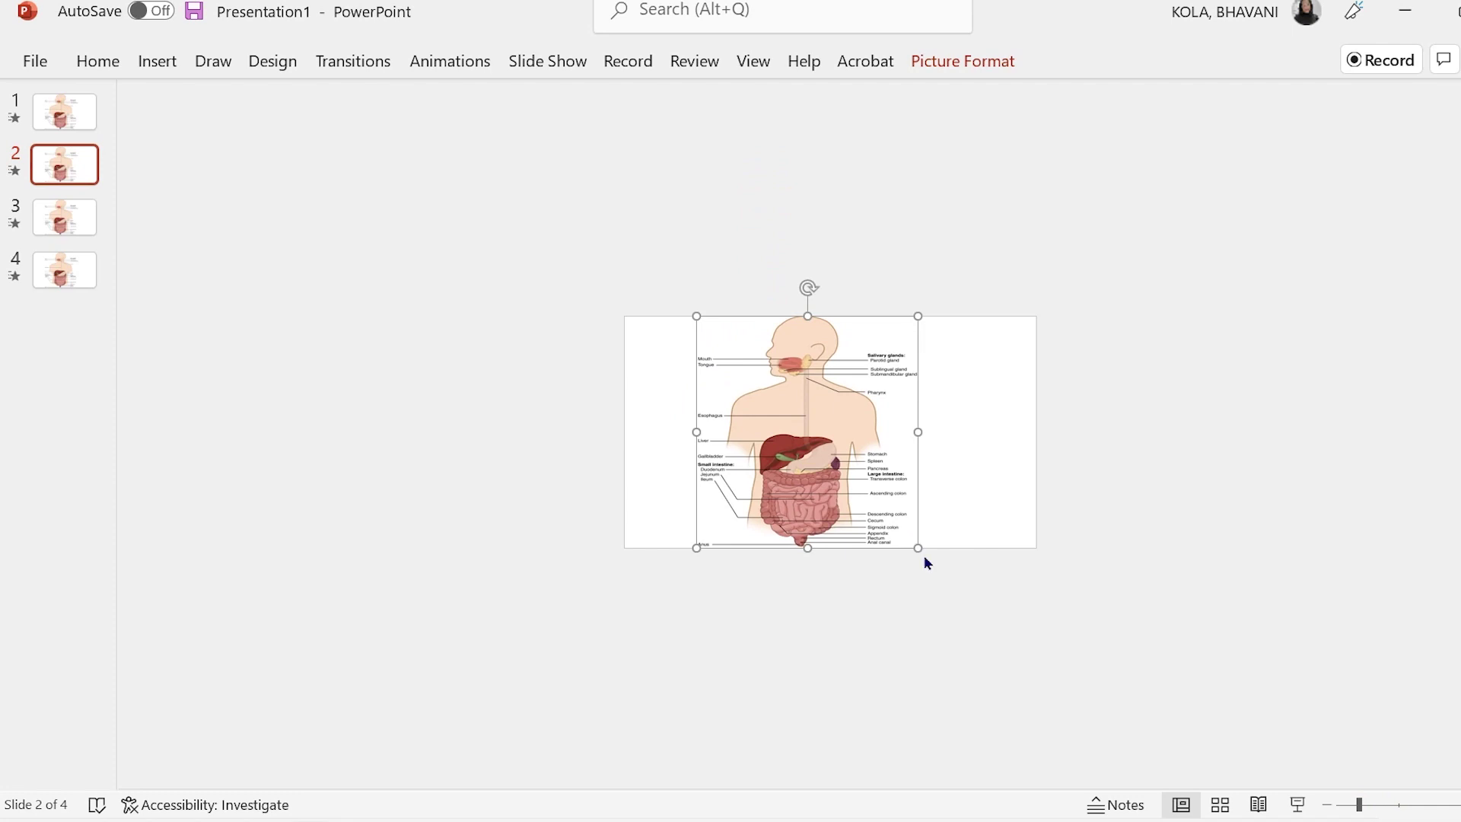
drag(919, 548, 1212, 780)
drag(995, 466, 925, 477)
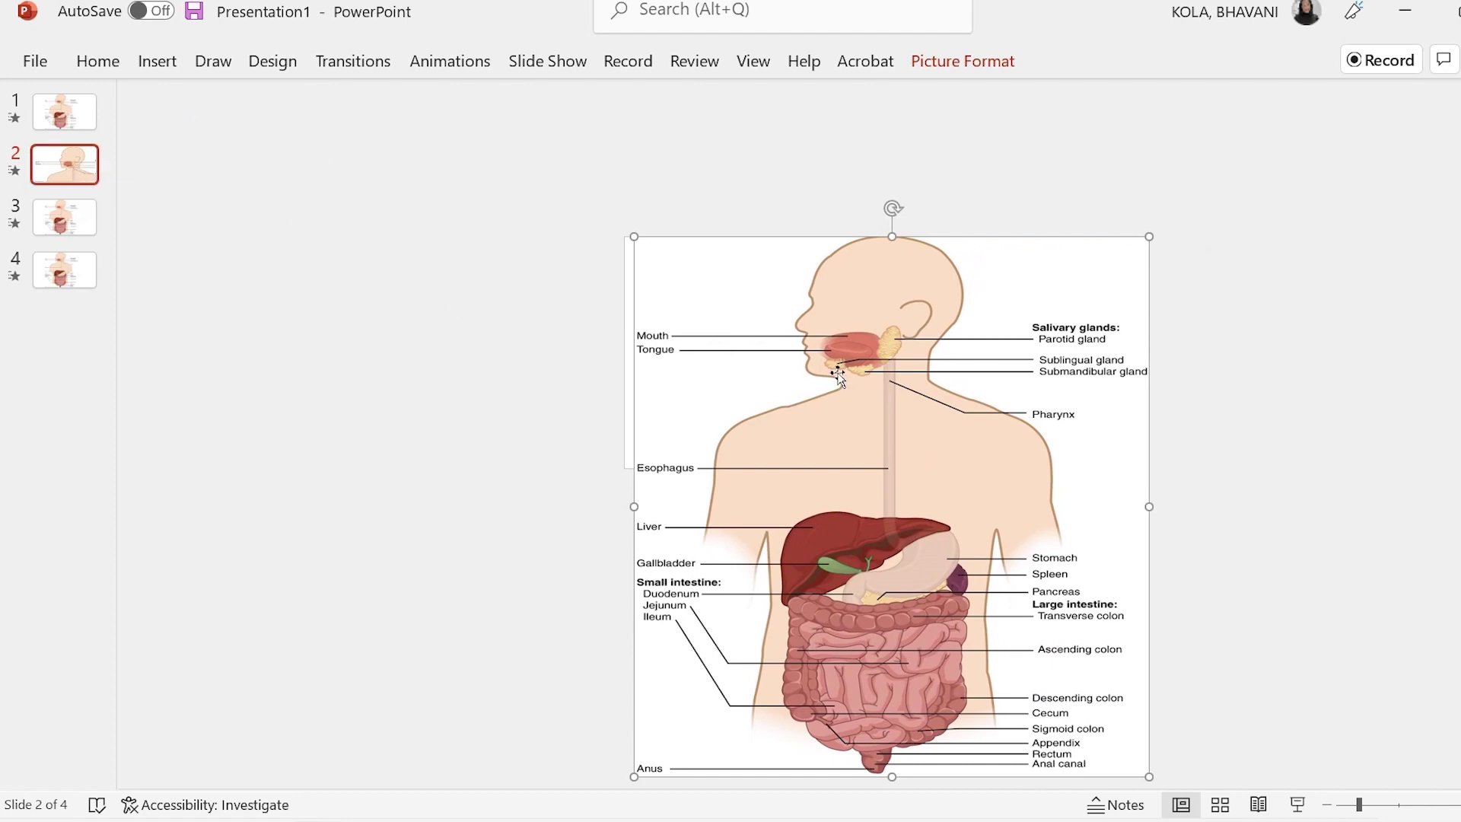
drag(841, 371, 829, 373)
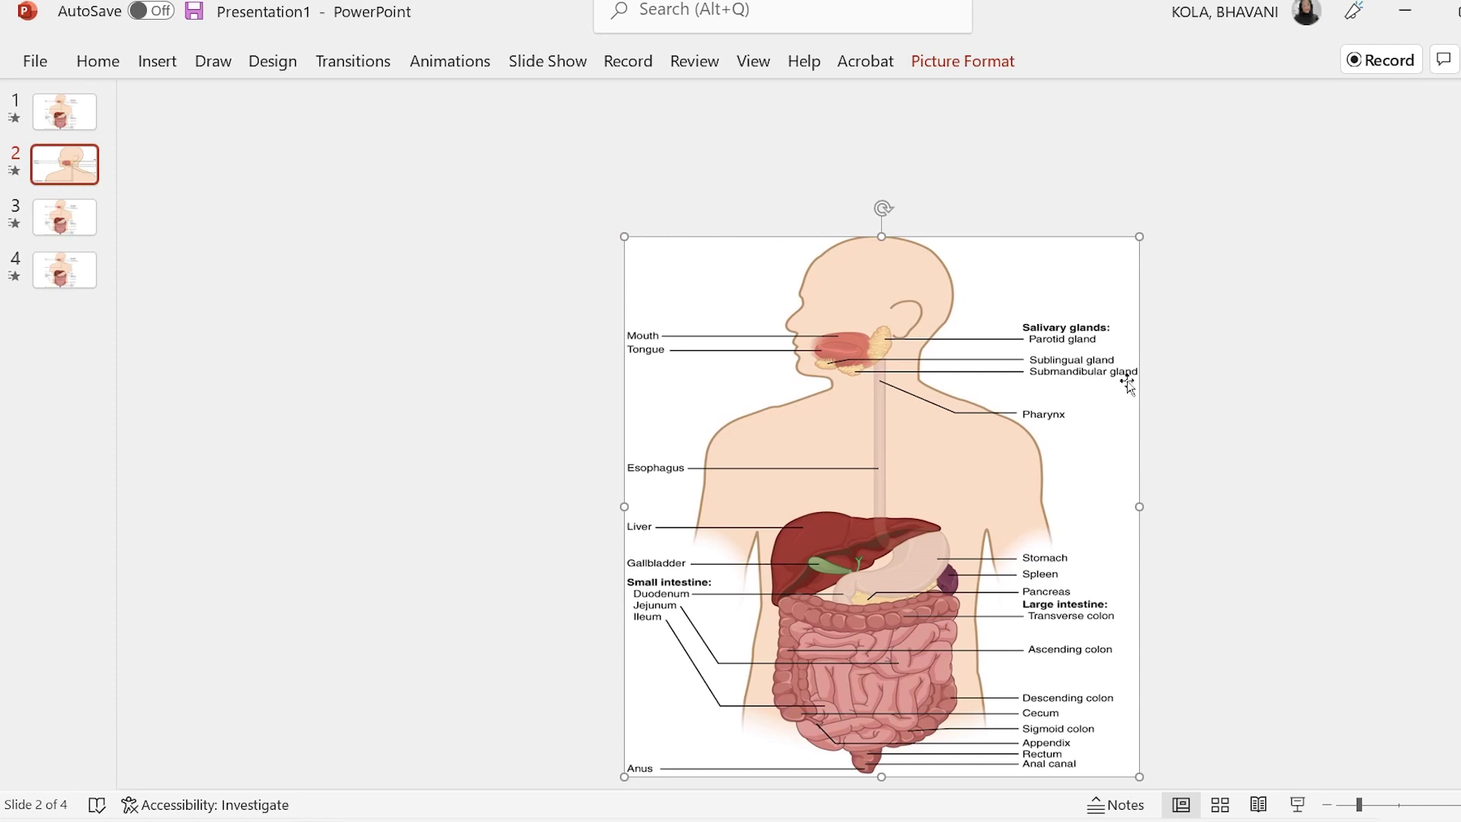
Enlarge the diagrams on slides 3 and 4 to frame the liver and the intestines.
click(80, 219)
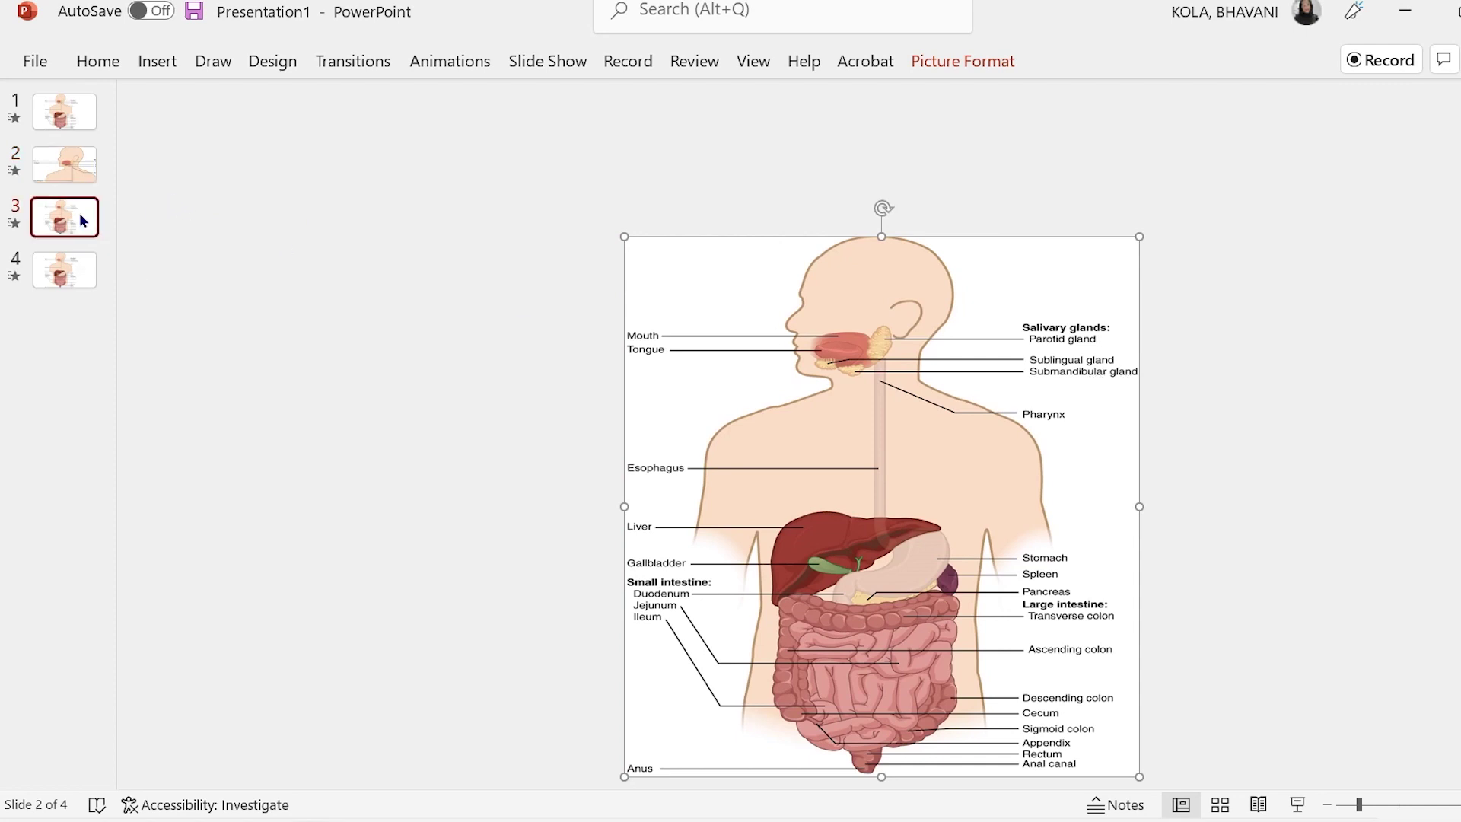
click(774, 484)
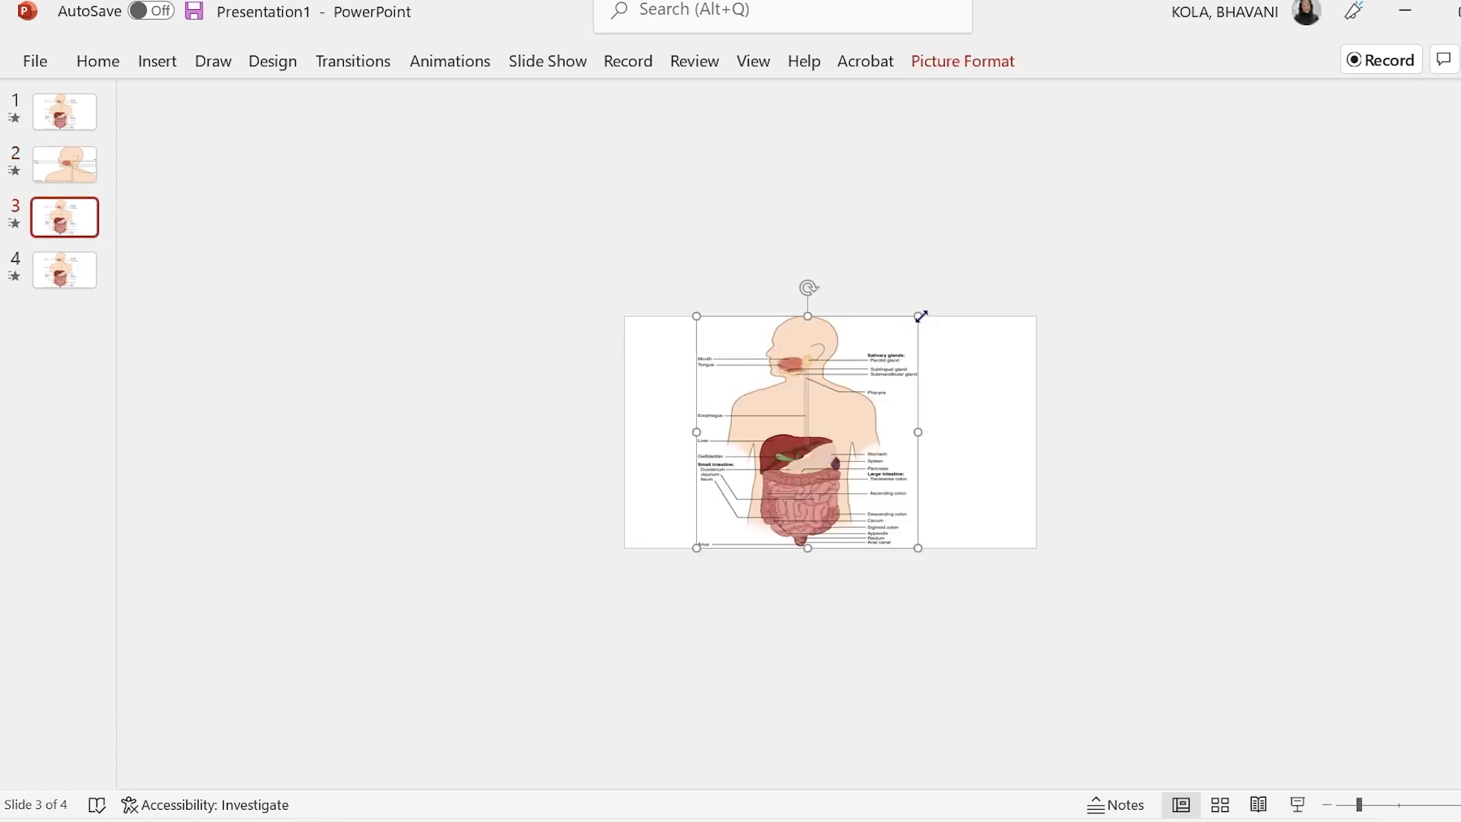
drag(921, 315, 1147, 118)
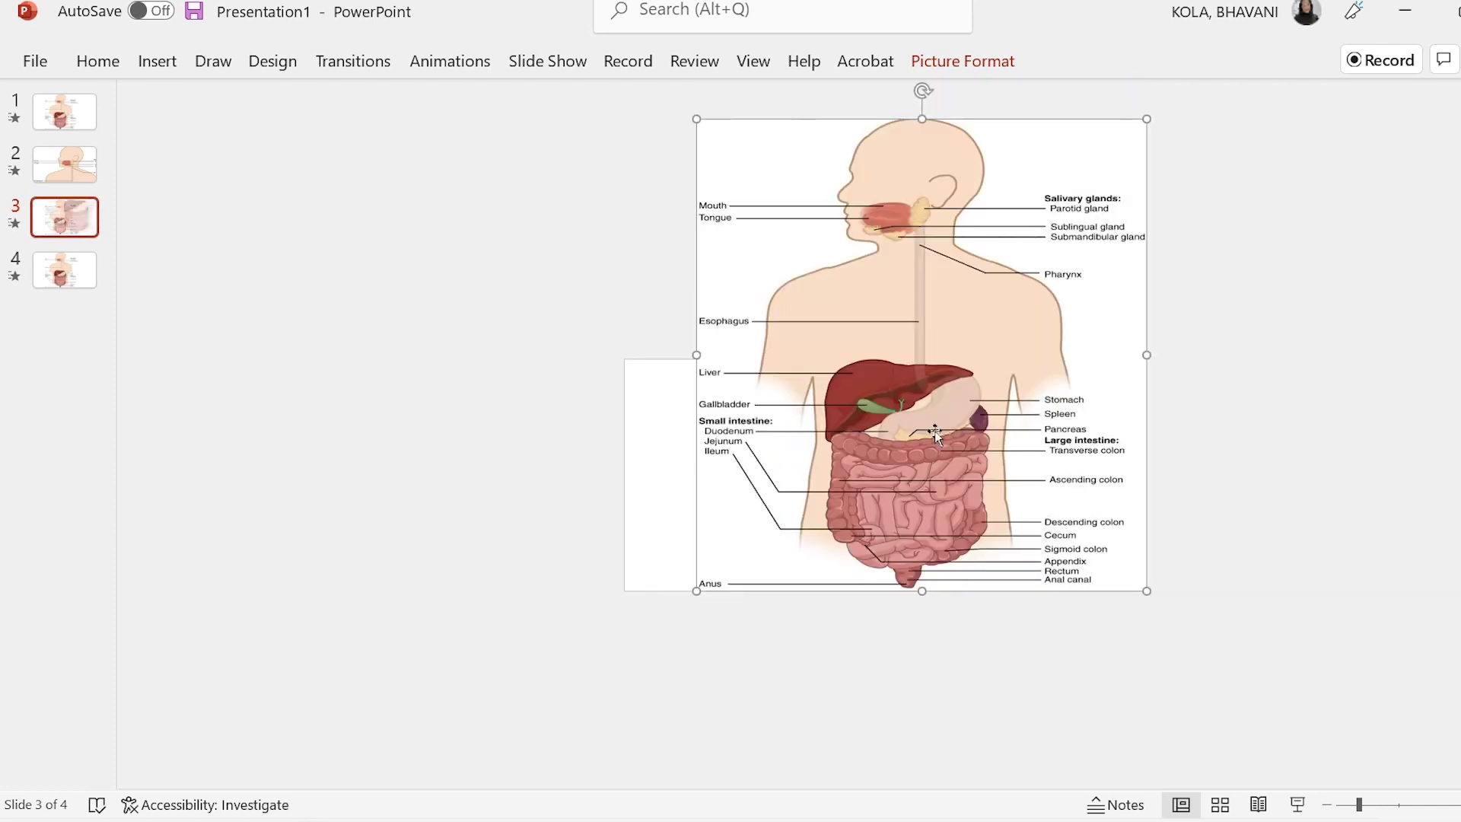
click(57, 272)
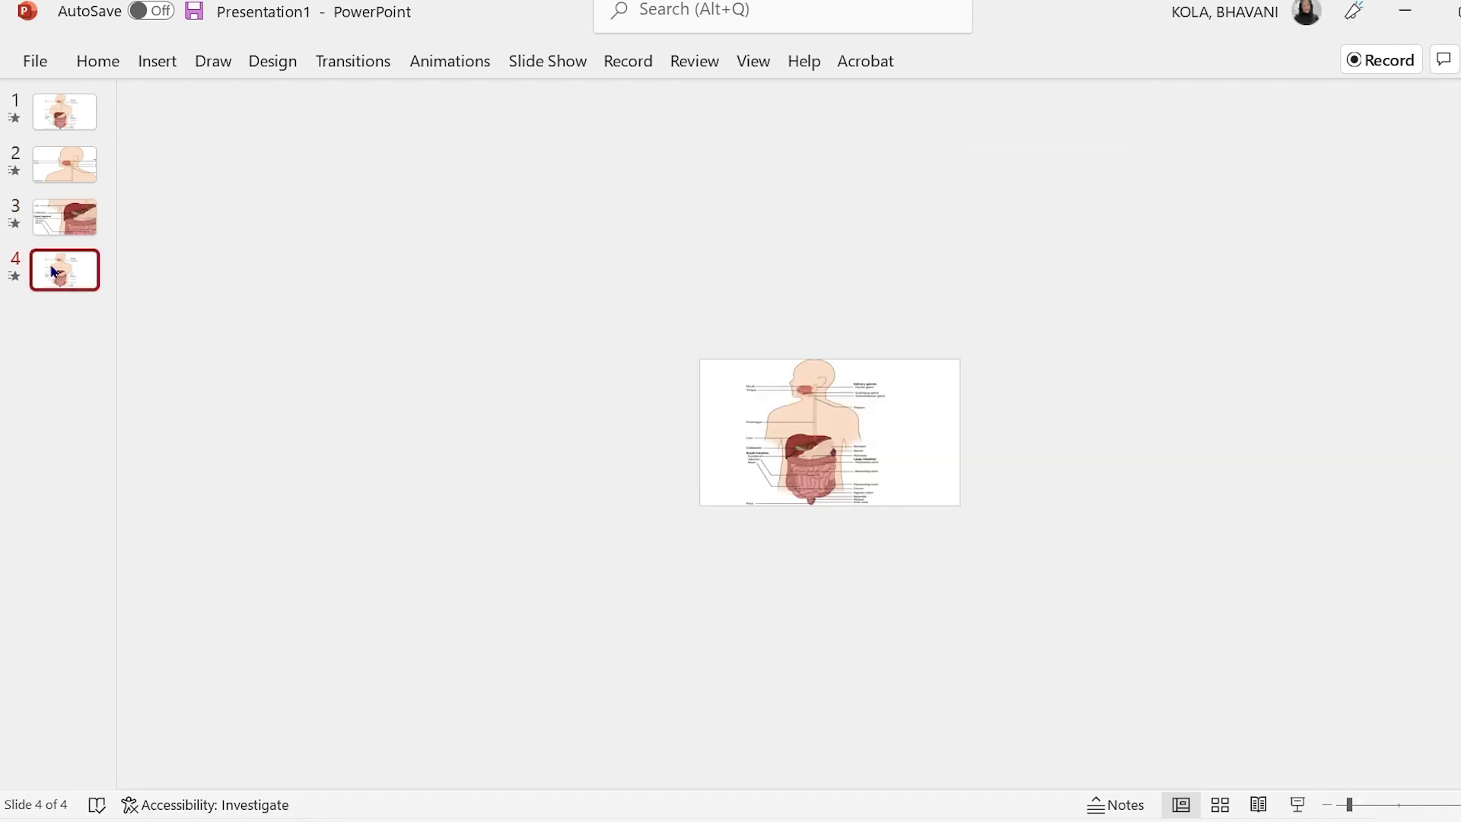
click(831, 452)
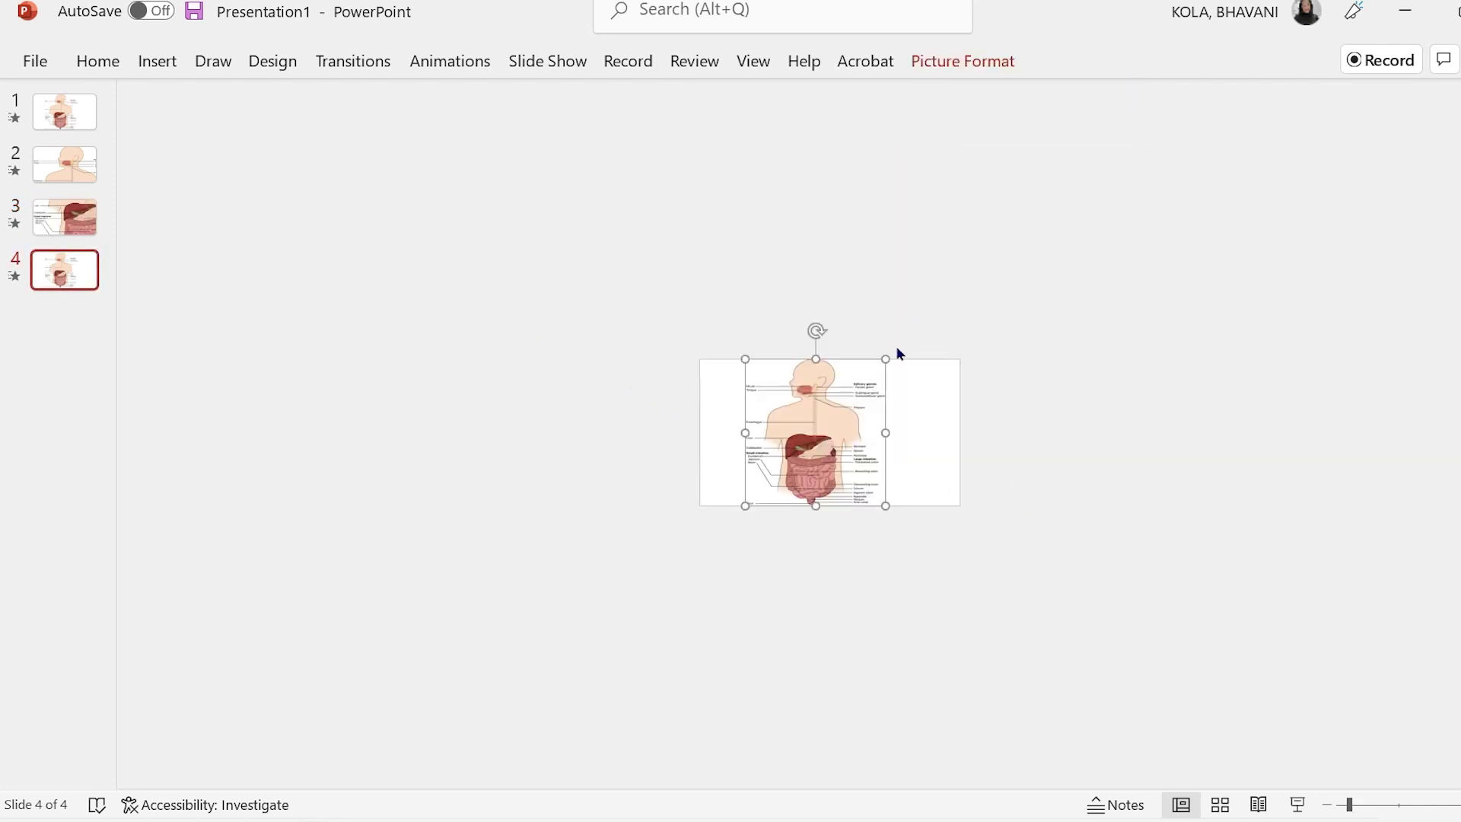
drag(885, 356, 1043, 107)
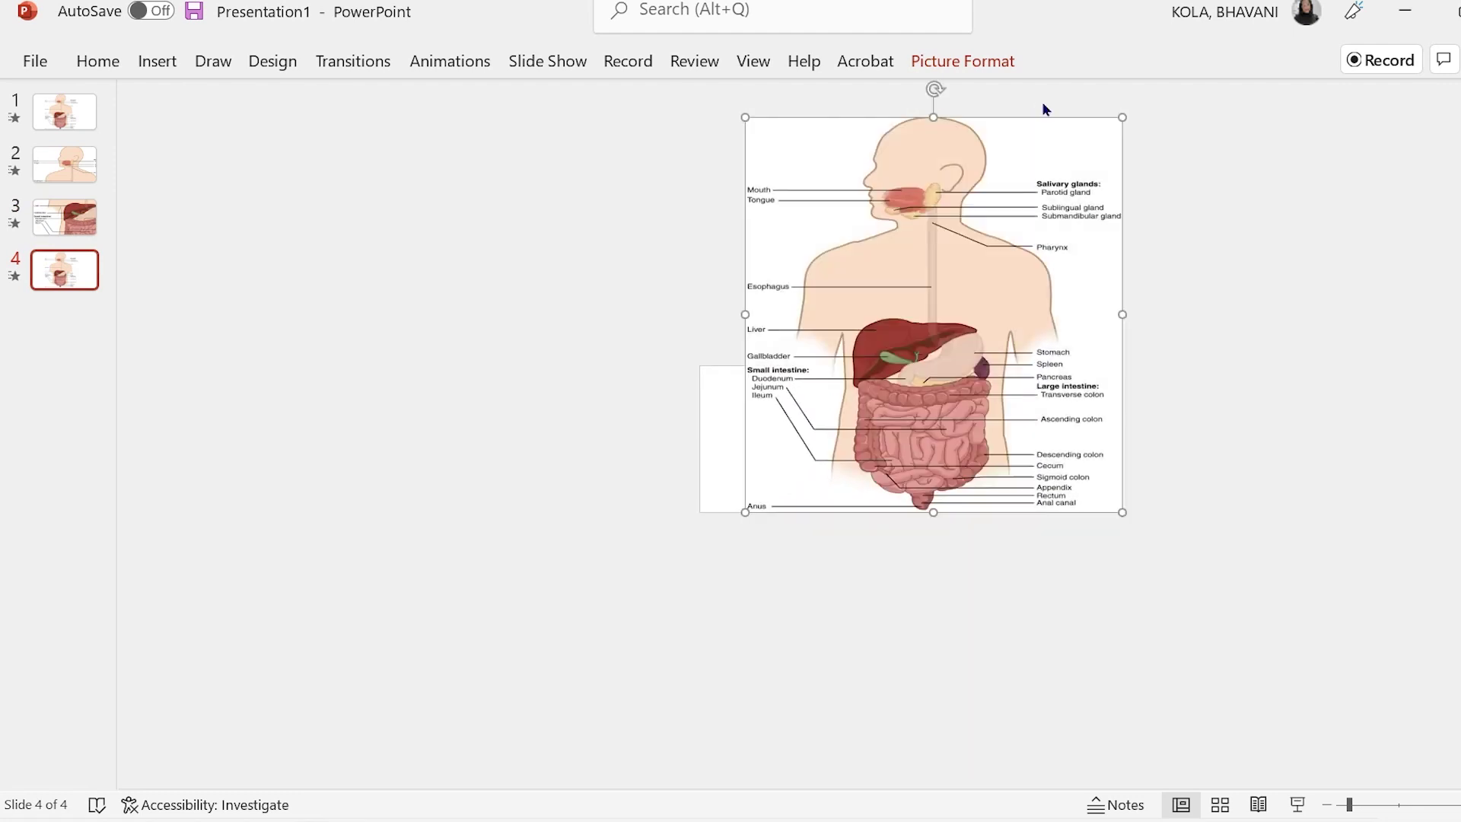
drag(957, 404, 799, 402)
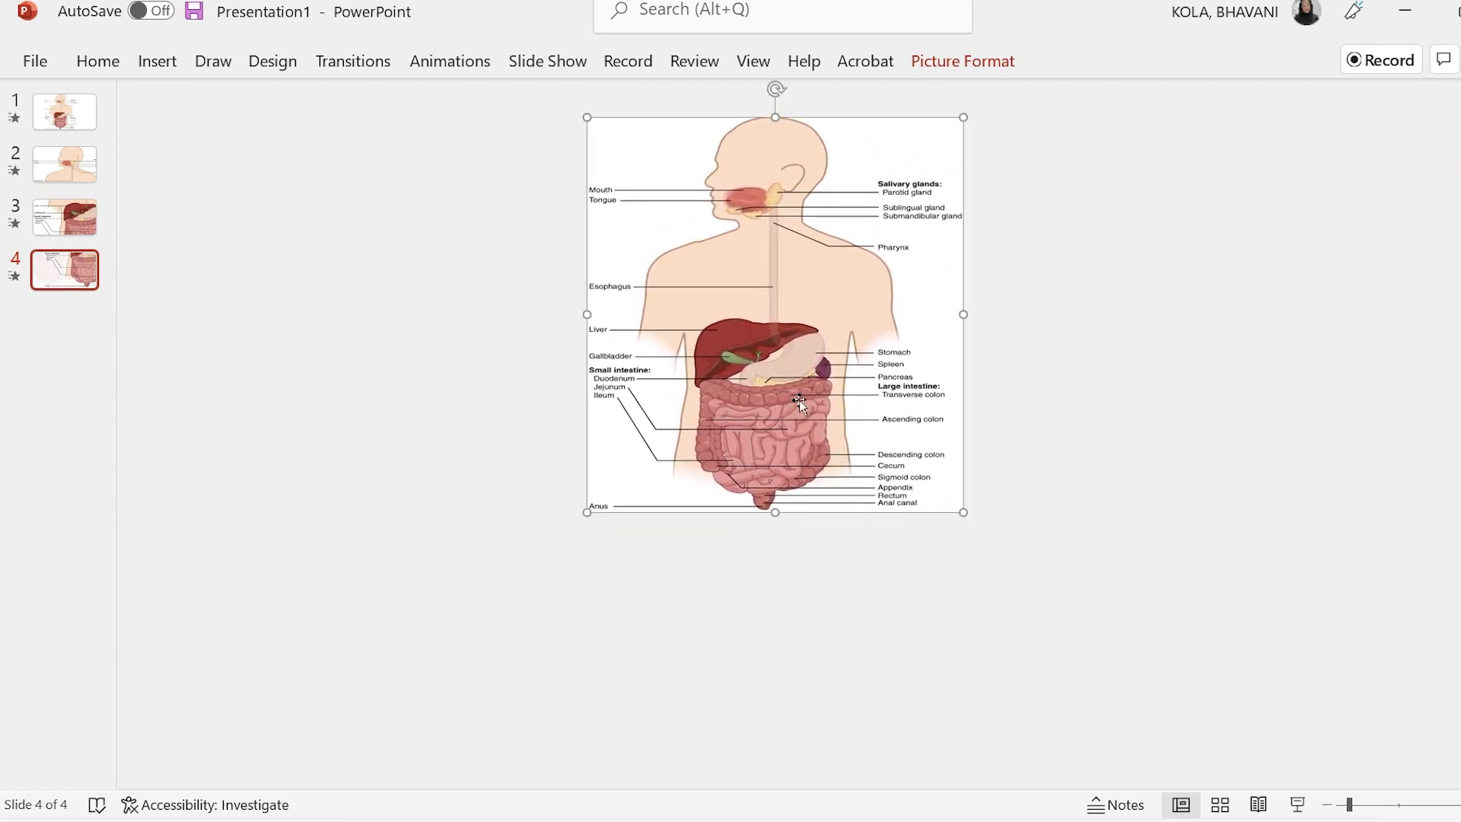
click(308, 531)
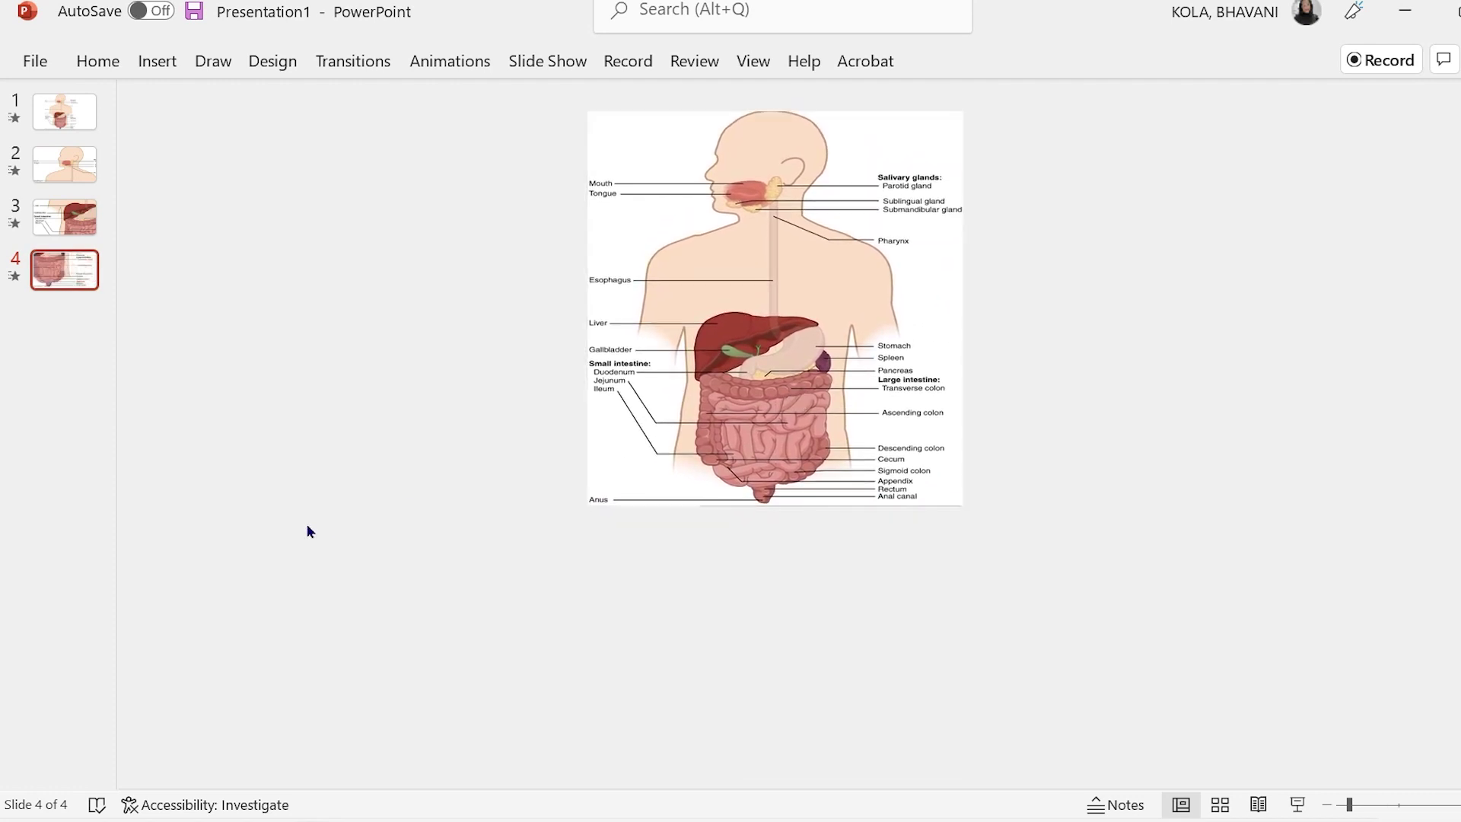
Select slides 1–4 and apply the Morph transition to all of them.
click(47, 106)
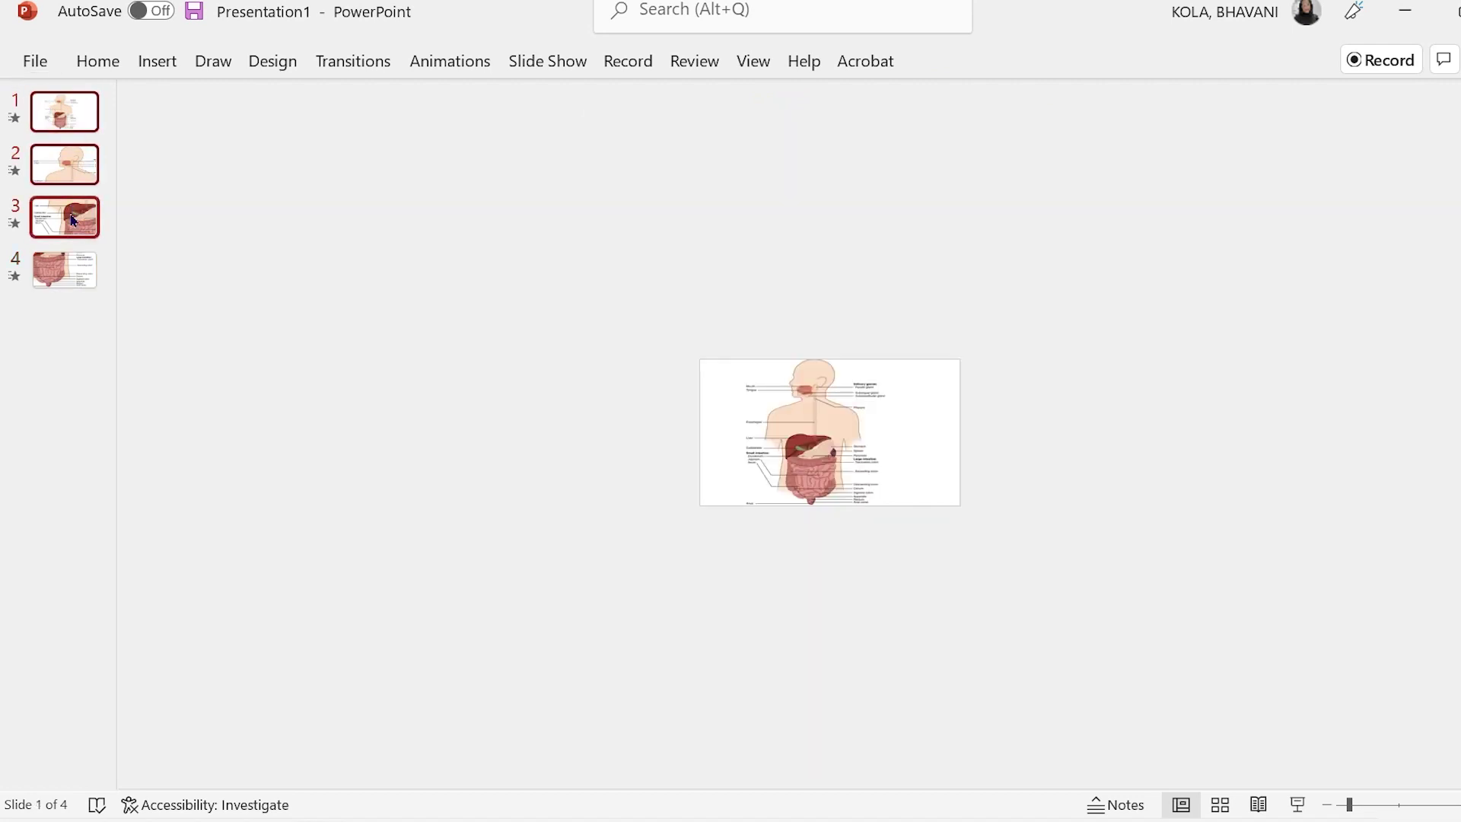
shift+click(79, 270)
click(354, 62)
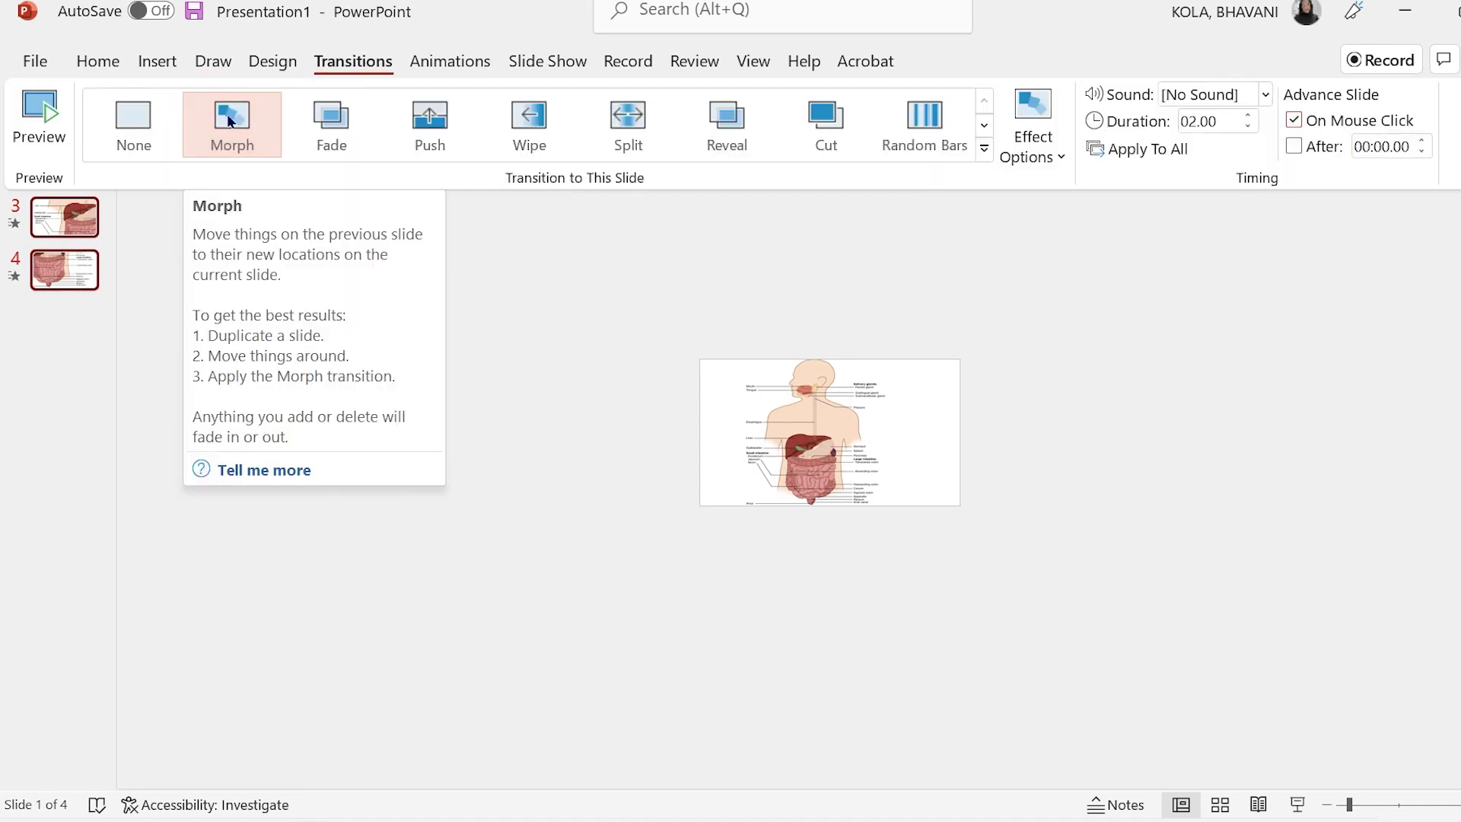
click(230, 122)
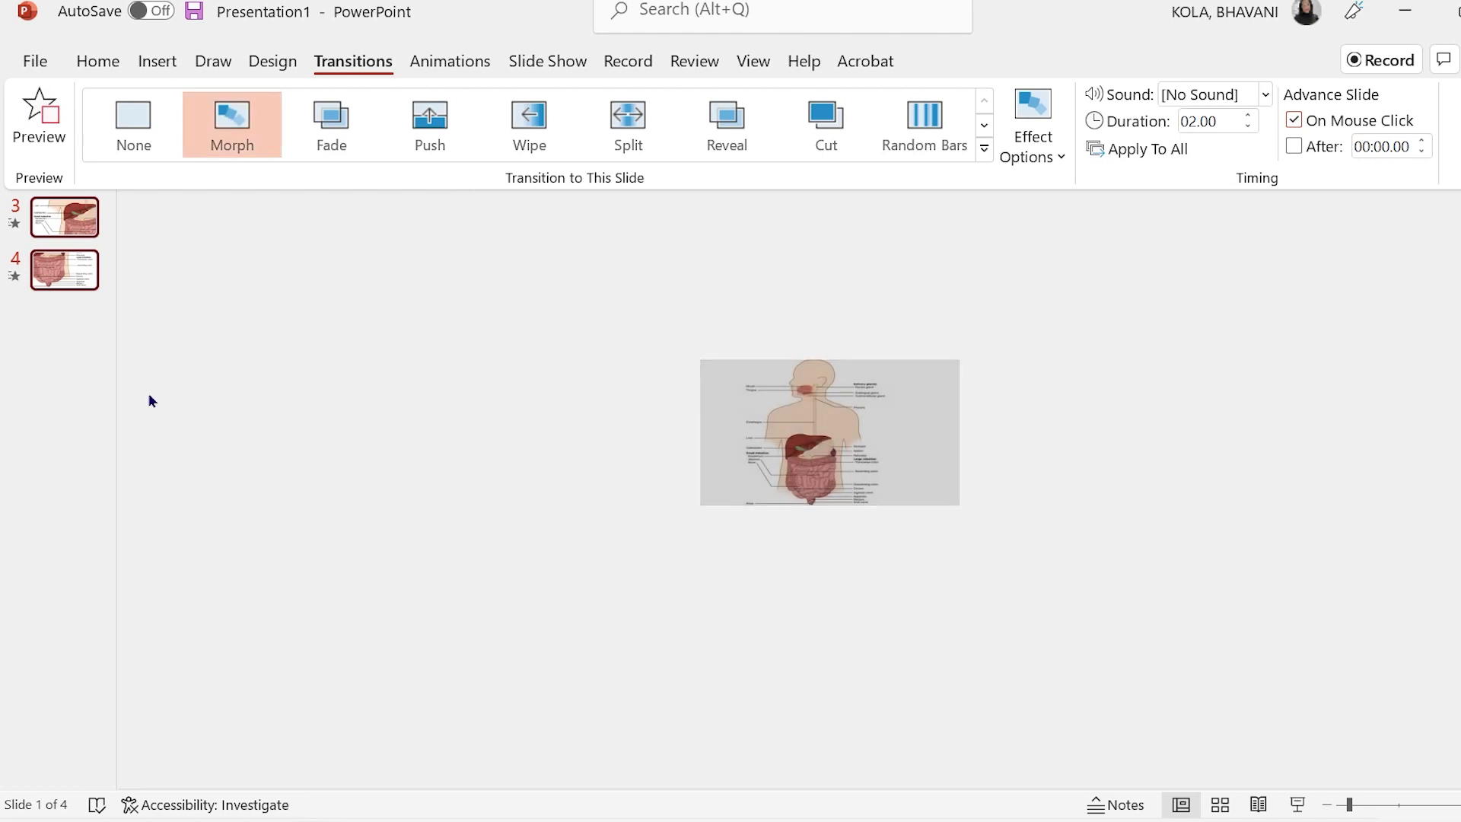
click(130, 264)
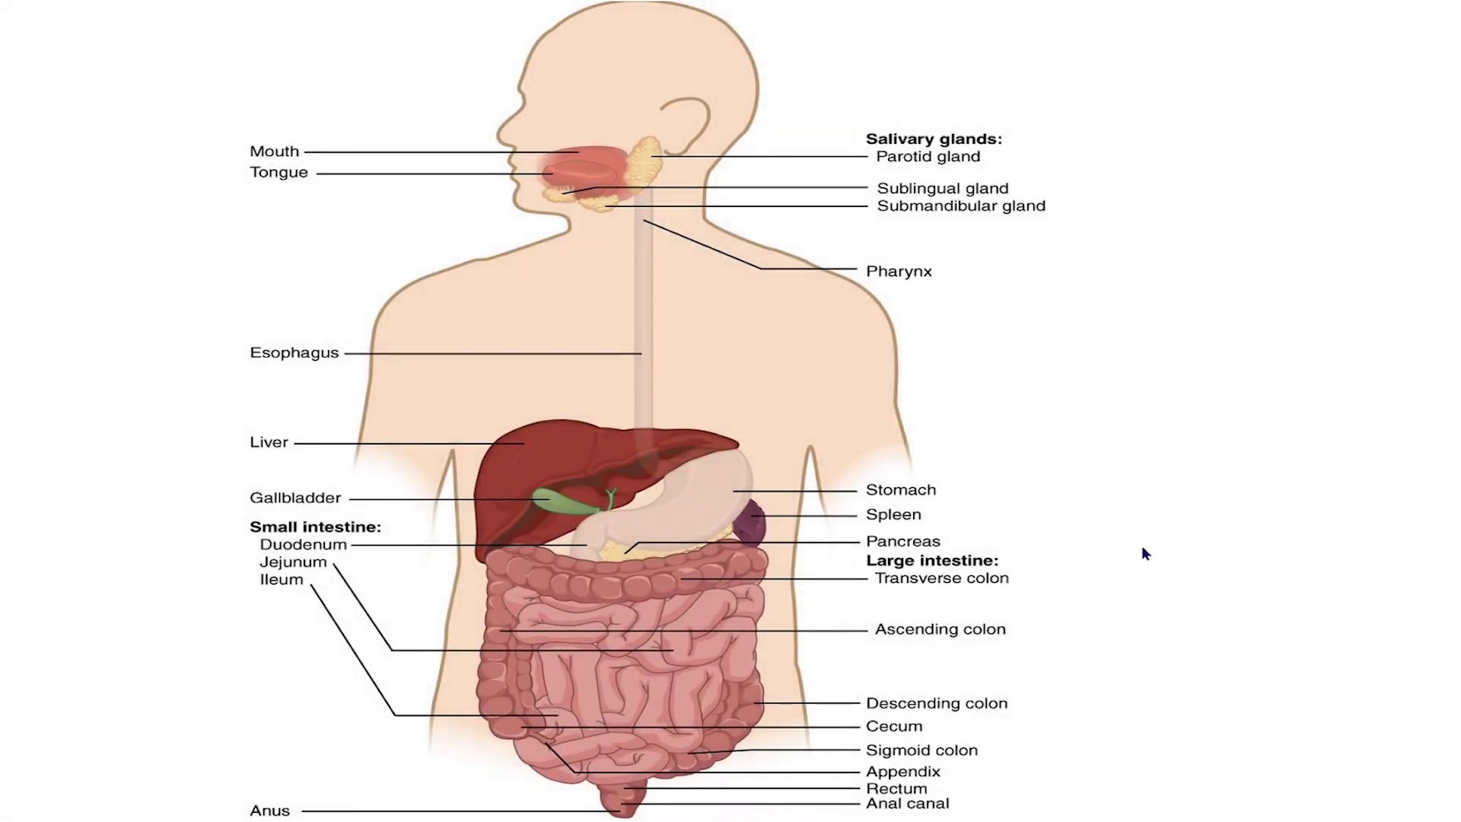
Advance the slide show through the head, liver and large-intestine close-ups.
click(1103, 380)
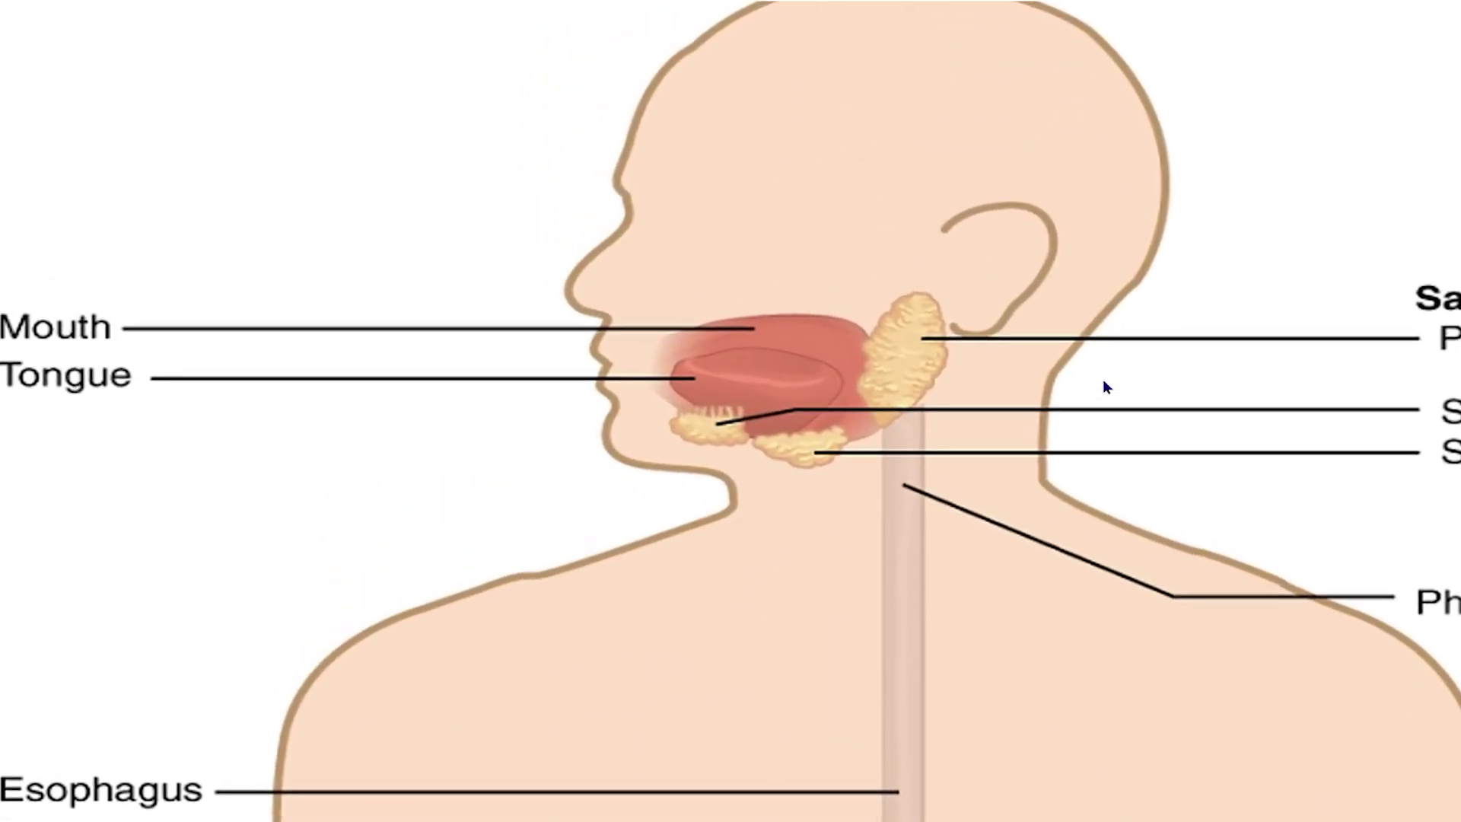
key(Right)
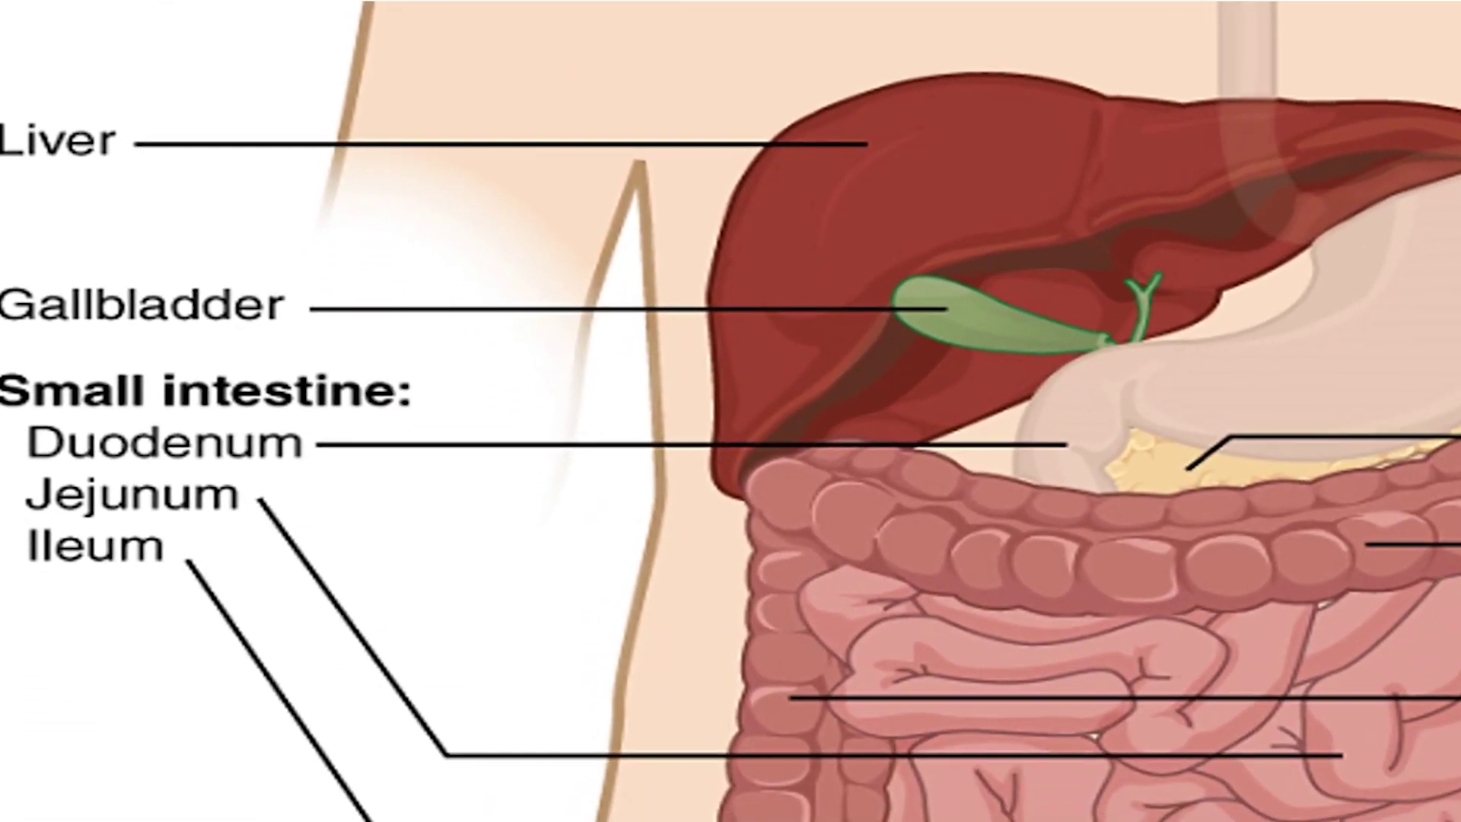
key(Right)
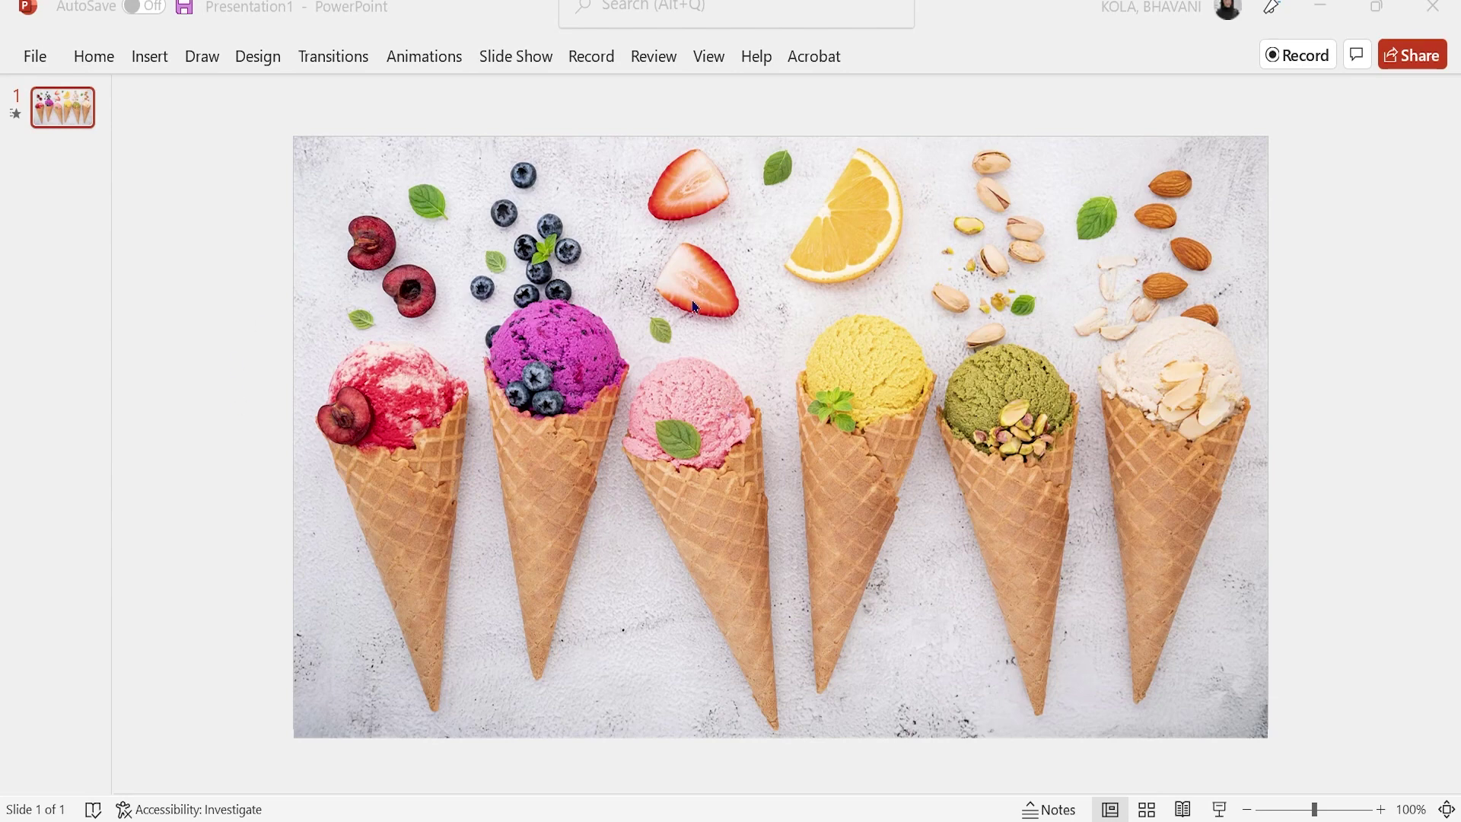
Make the ice-cream photo grayscale and heavily transparent, then lock it in place.
click(526, 287)
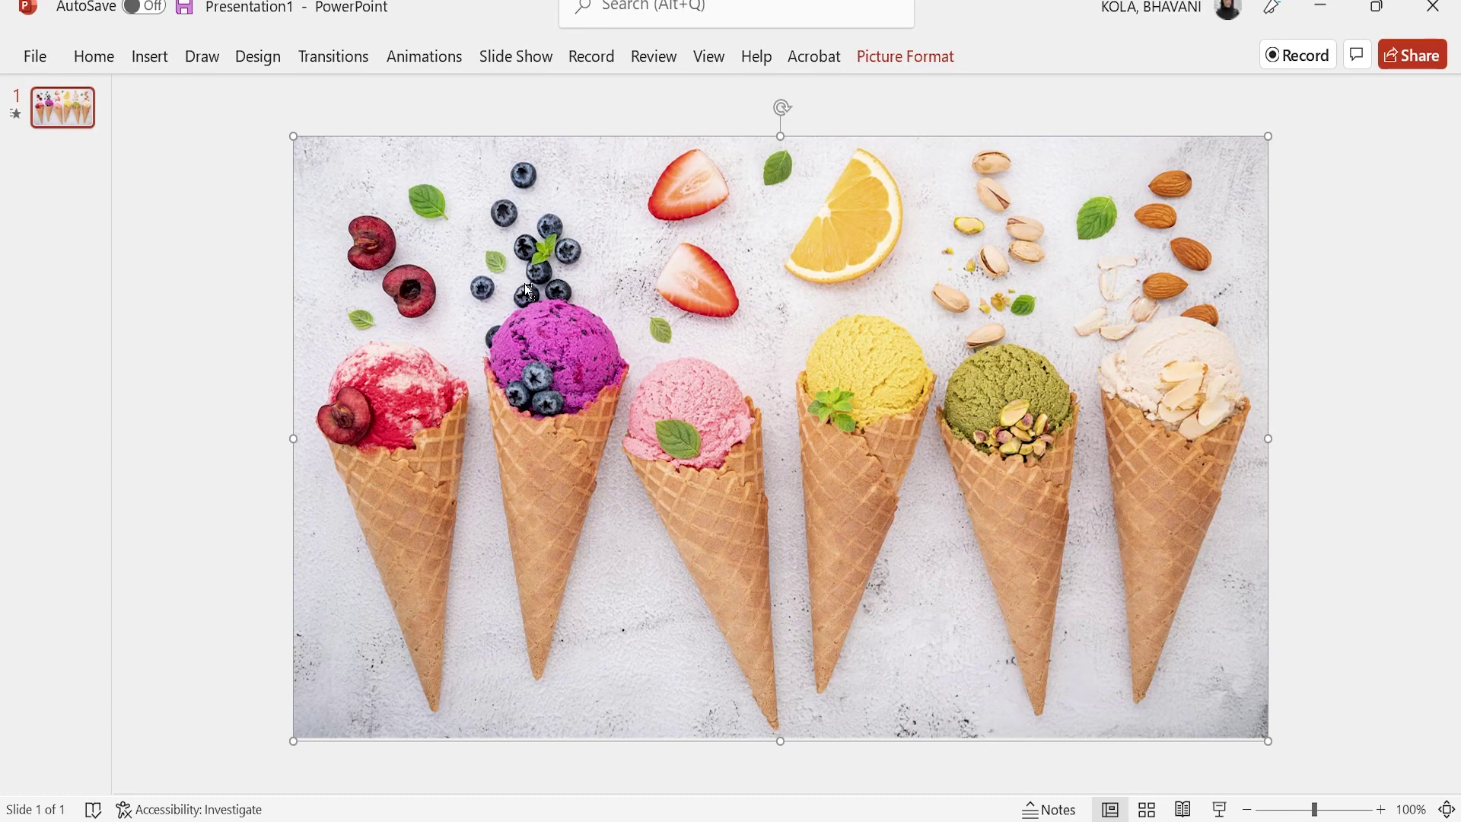
click(927, 57)
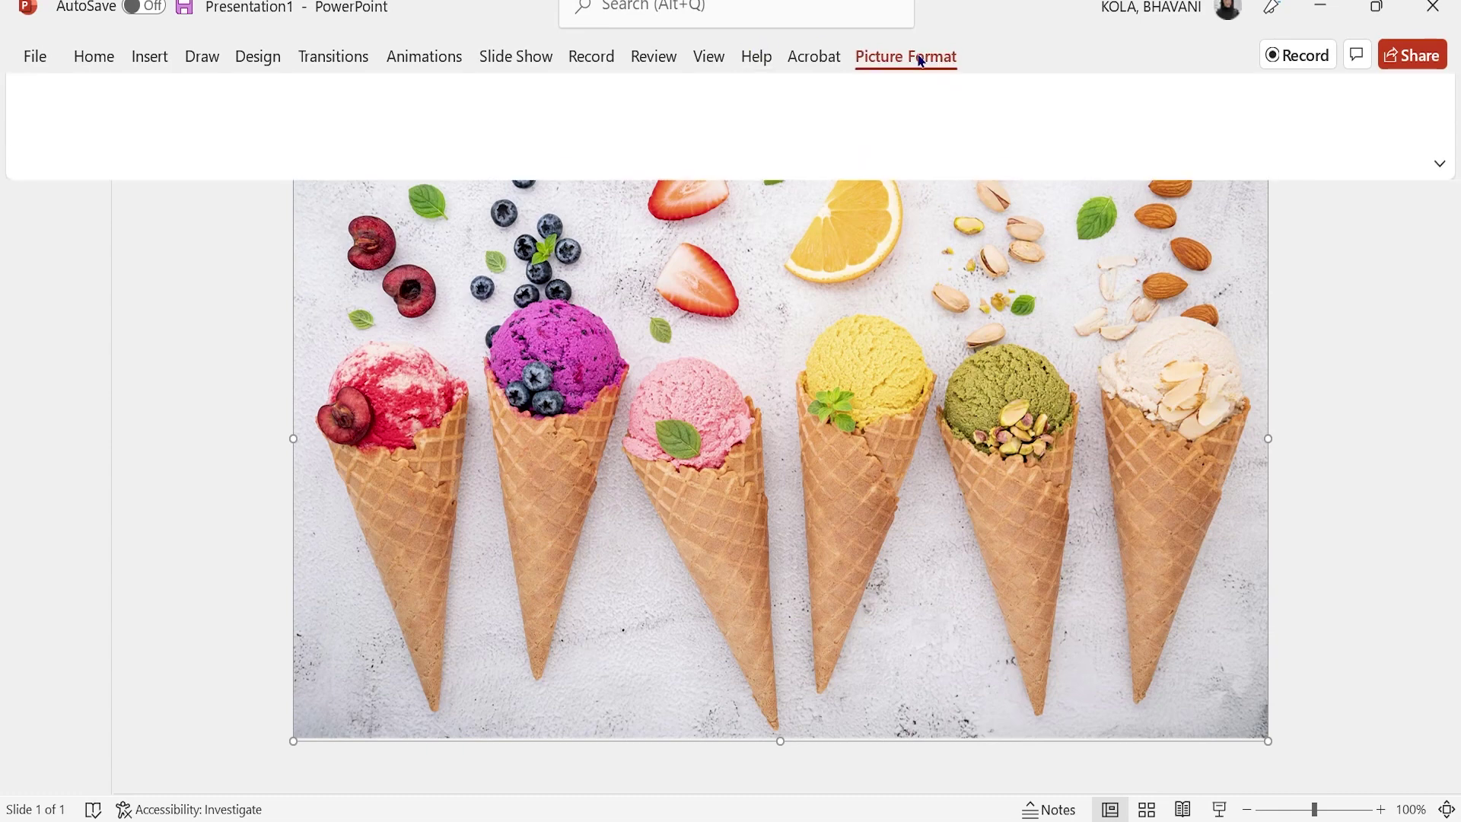
click(257, 90)
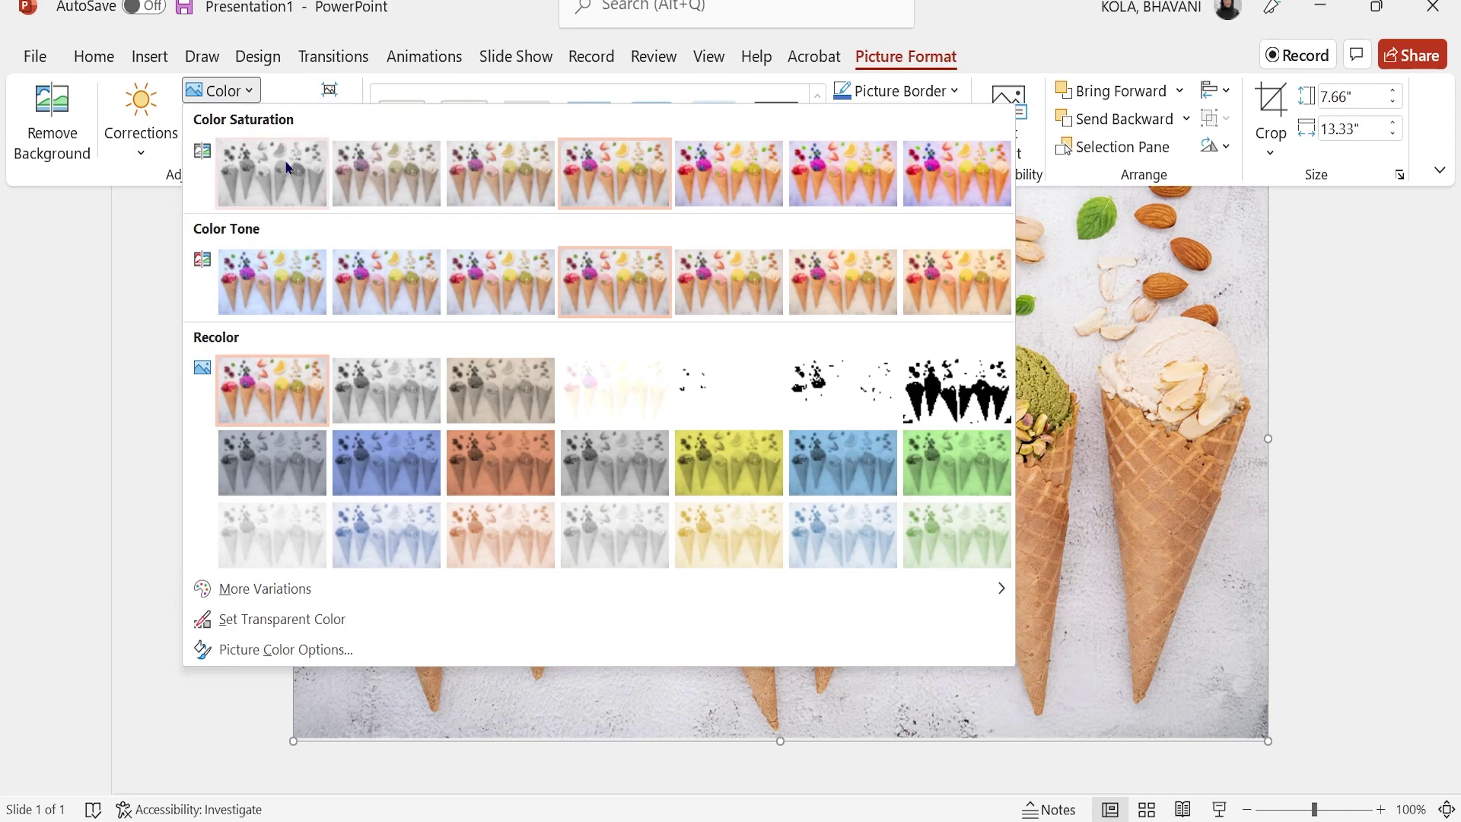
click(288, 164)
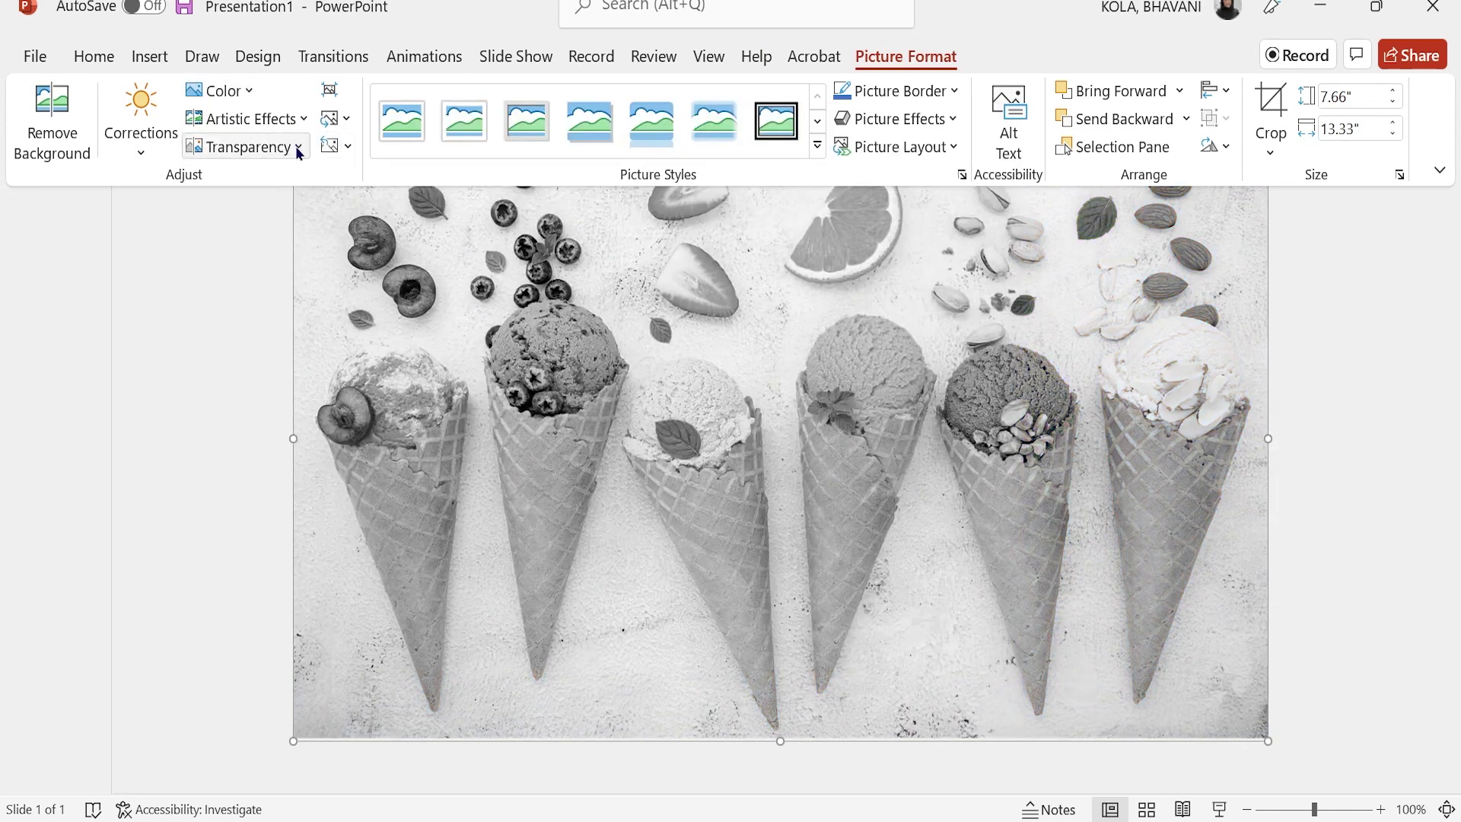
click(296, 146)
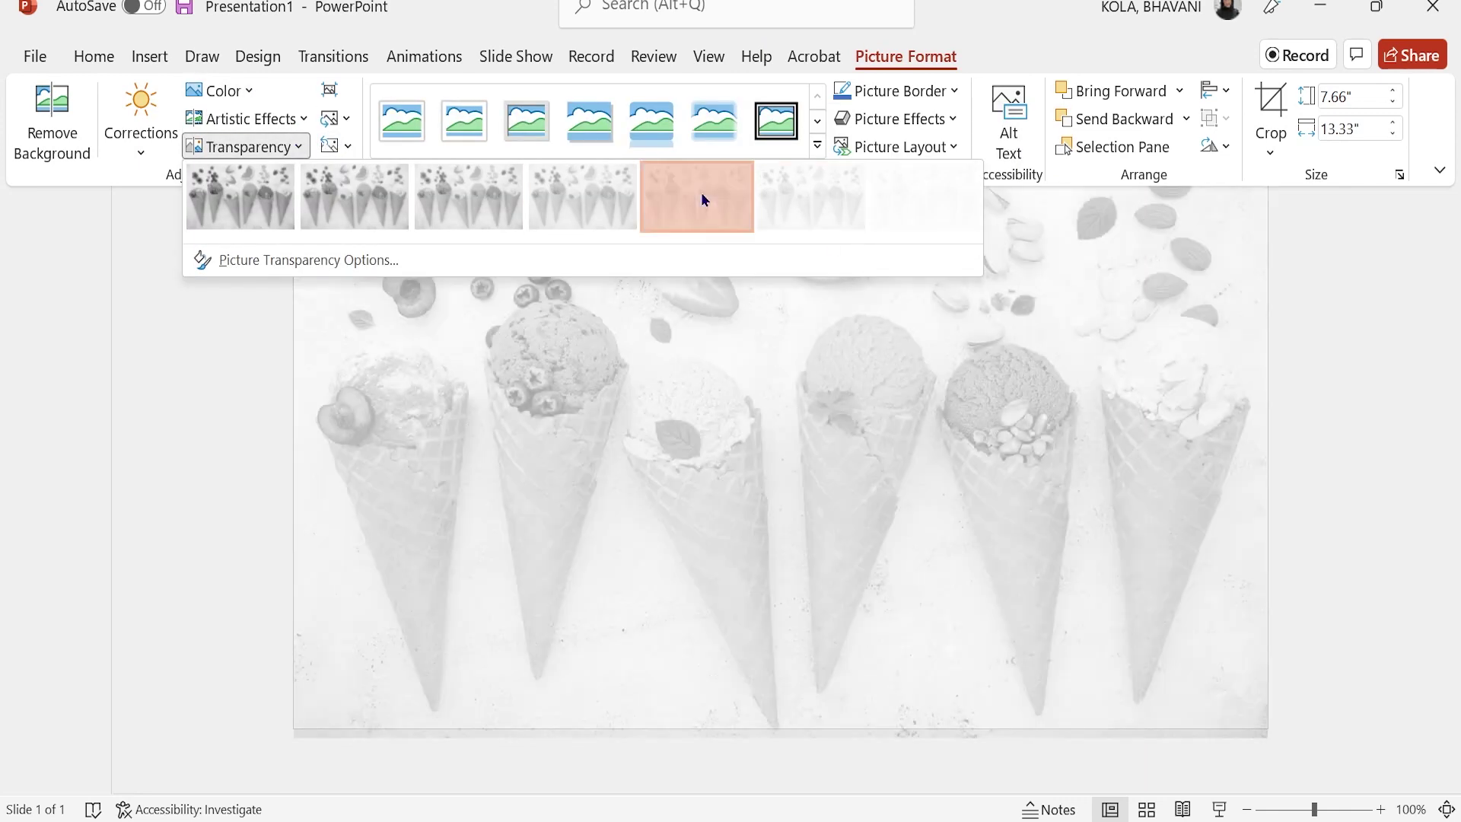
click(701, 192)
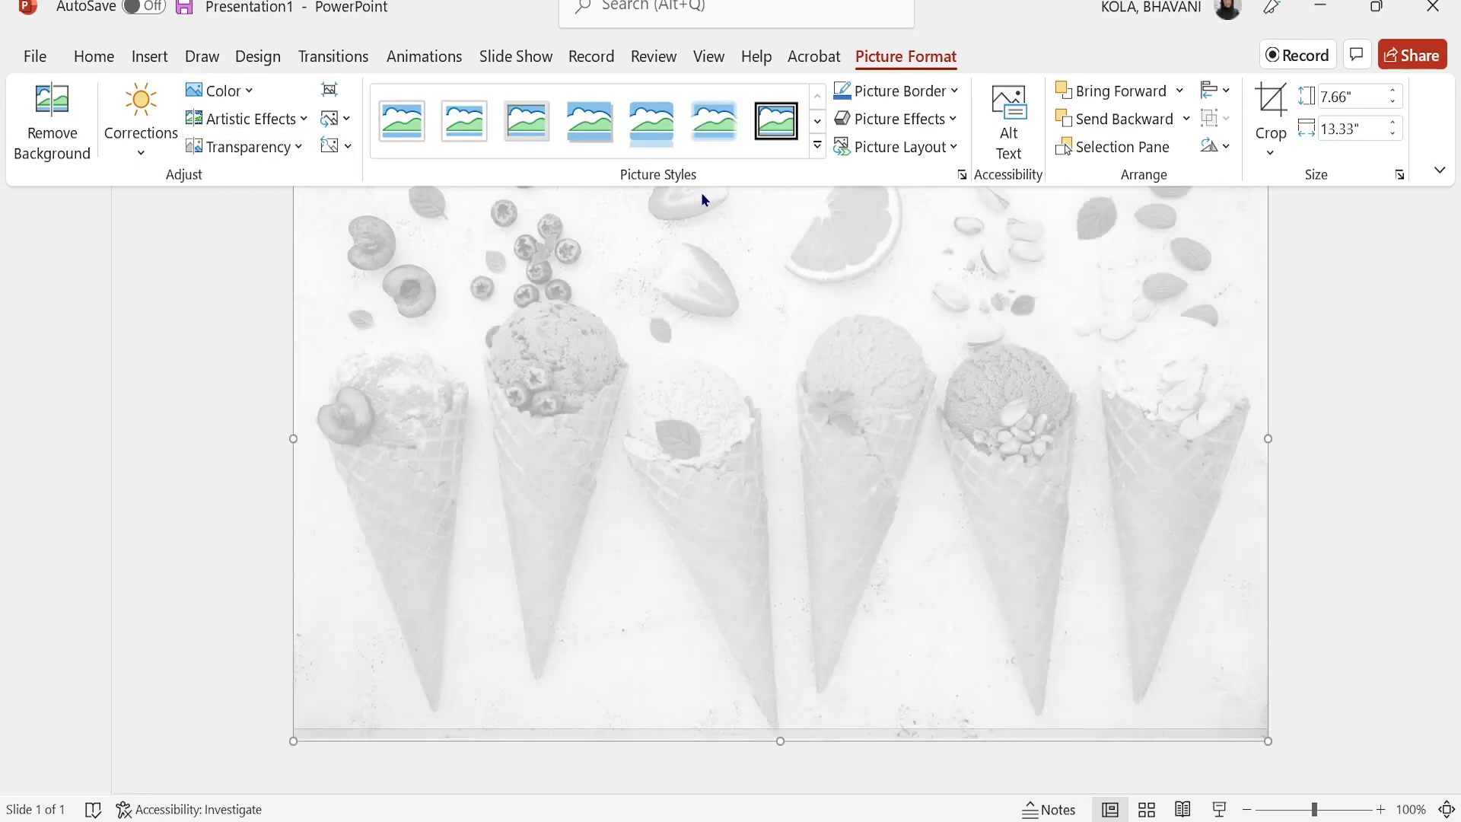
right_click(693, 270)
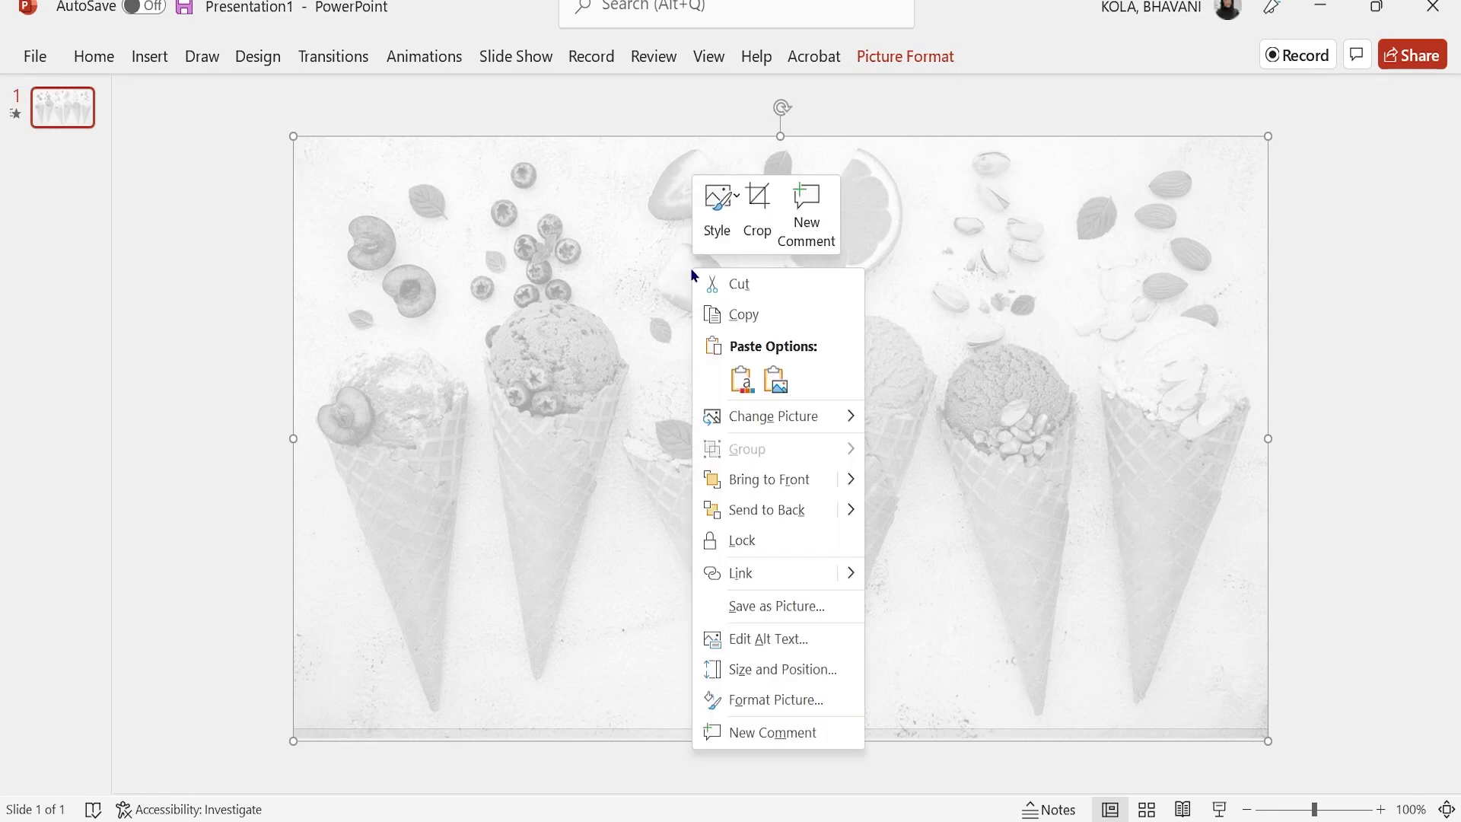
click(755, 547)
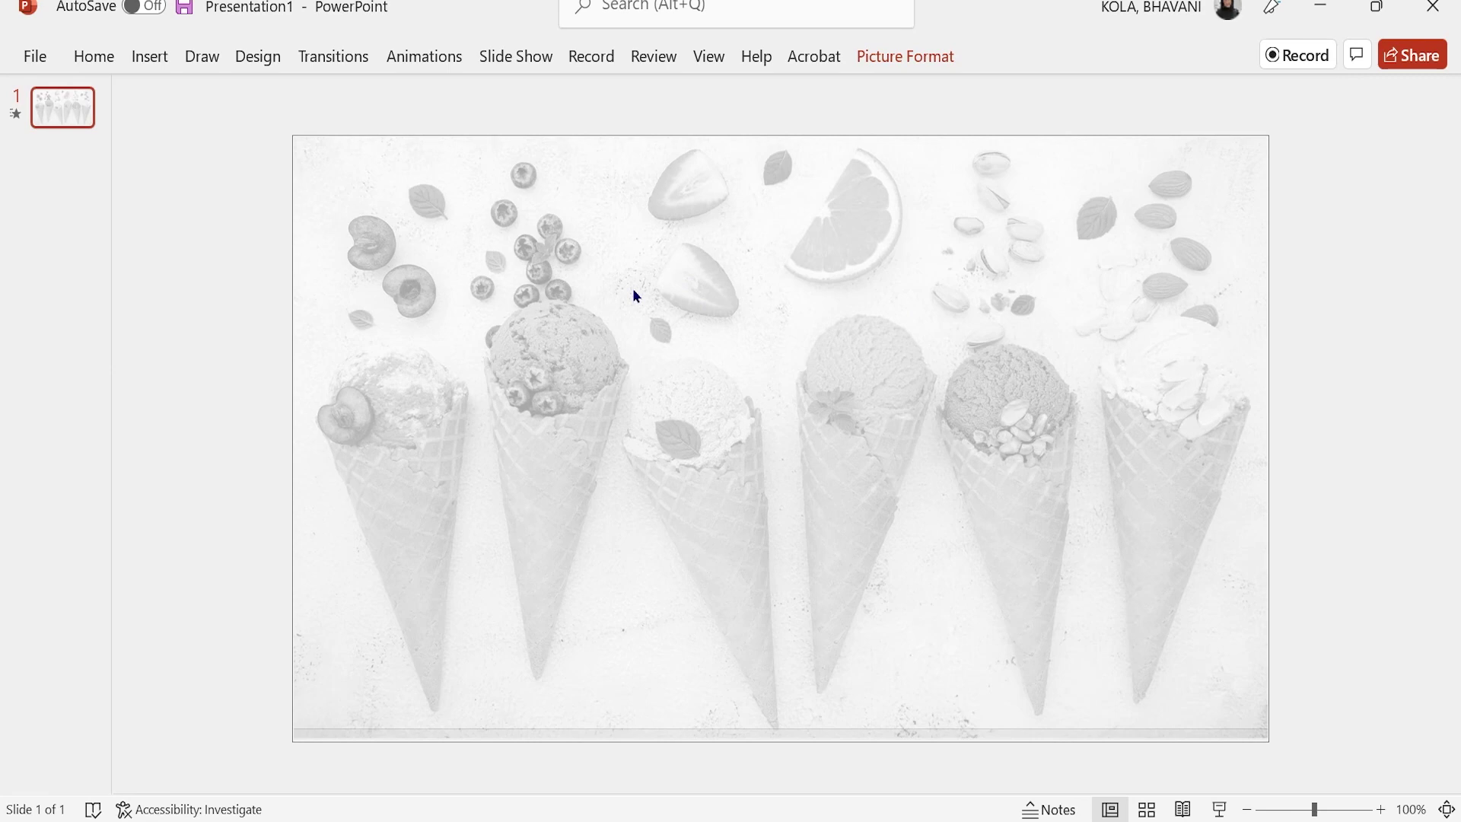
Paste a full-colour copy of the ice-cream photo and align it over the faded one.
key(ctrl+v)
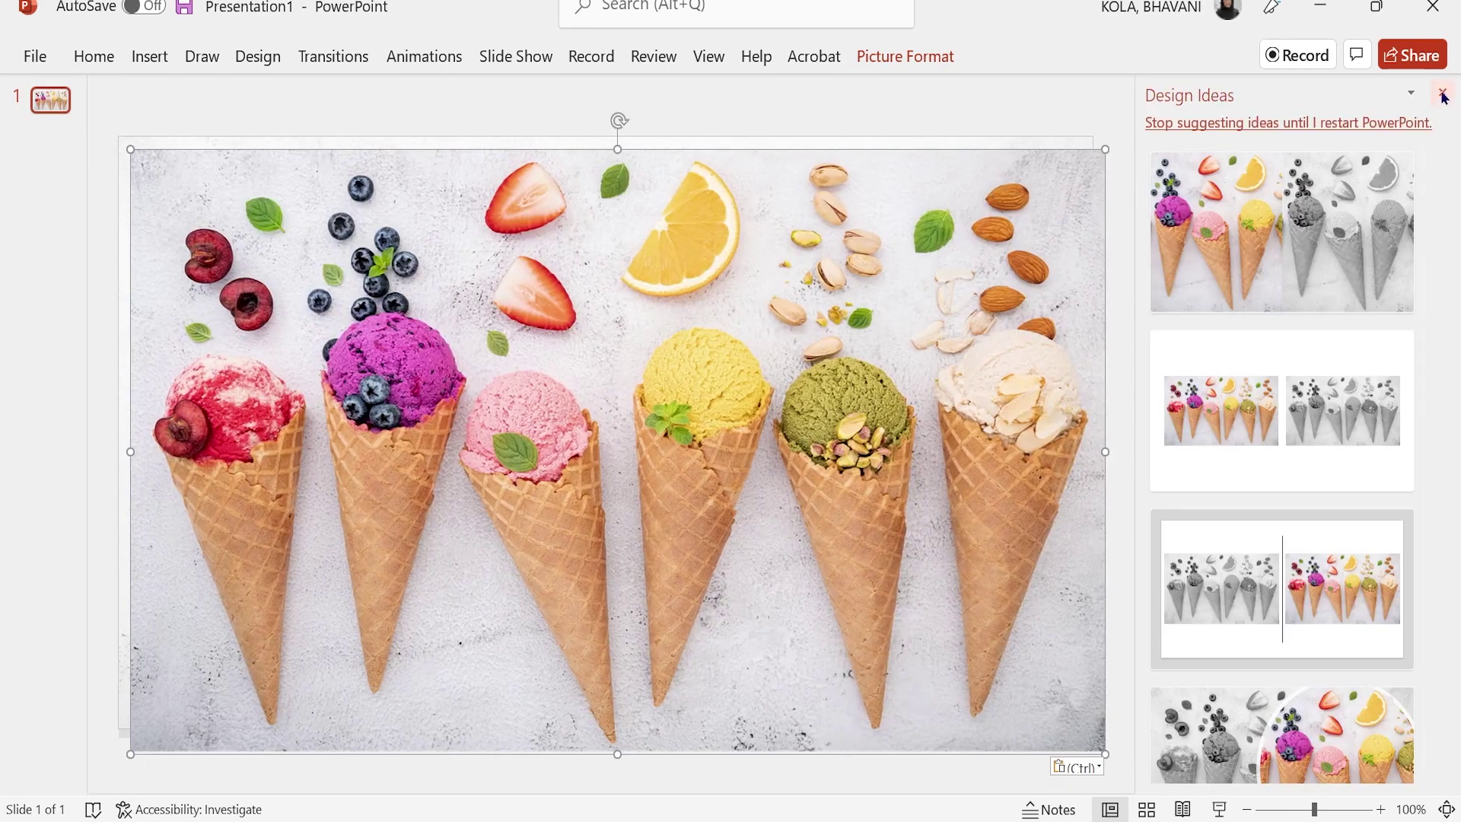
click(1444, 97)
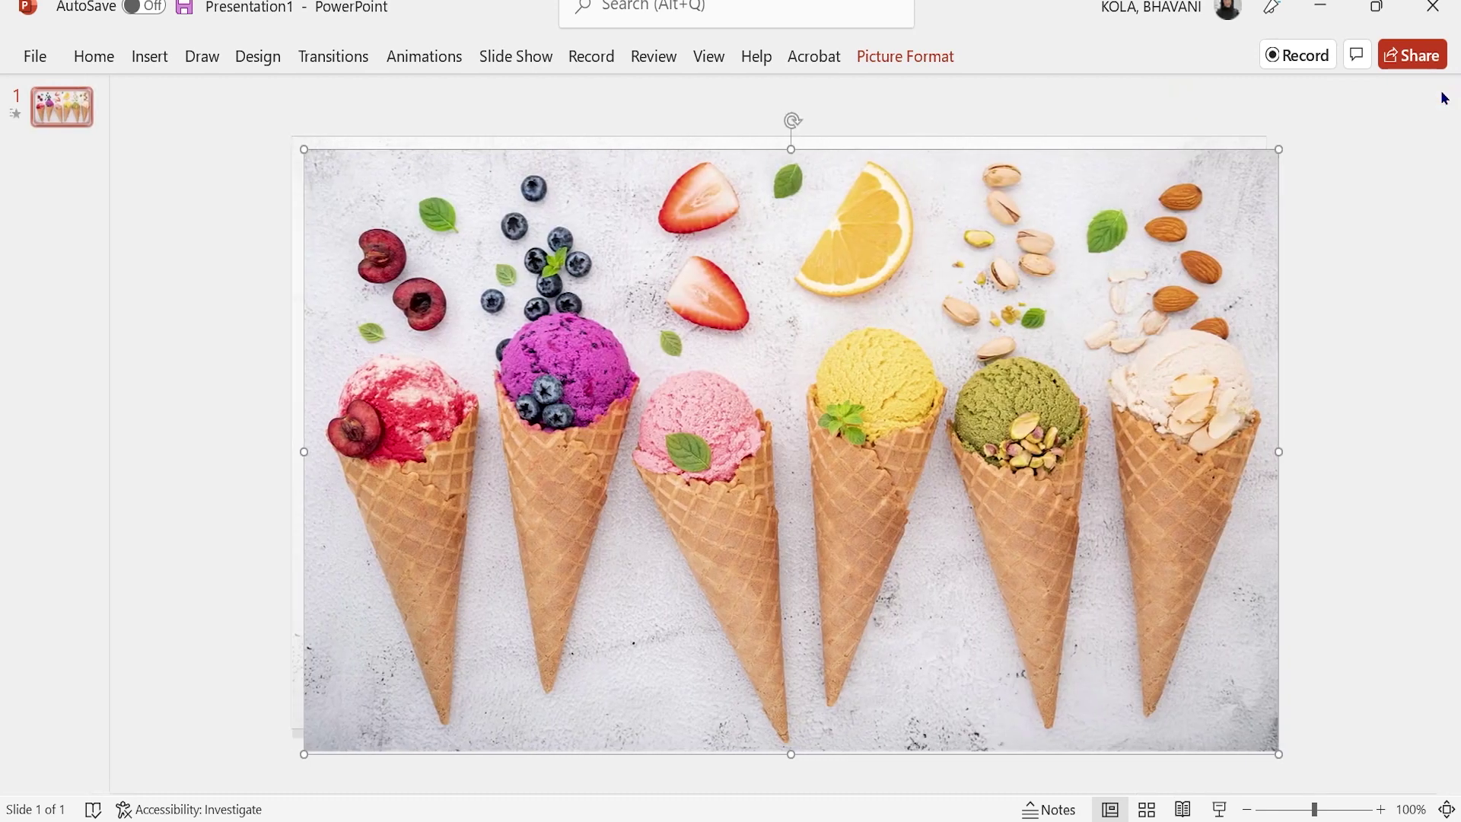
drag(966, 362, 954, 342)
click(1362, 350)
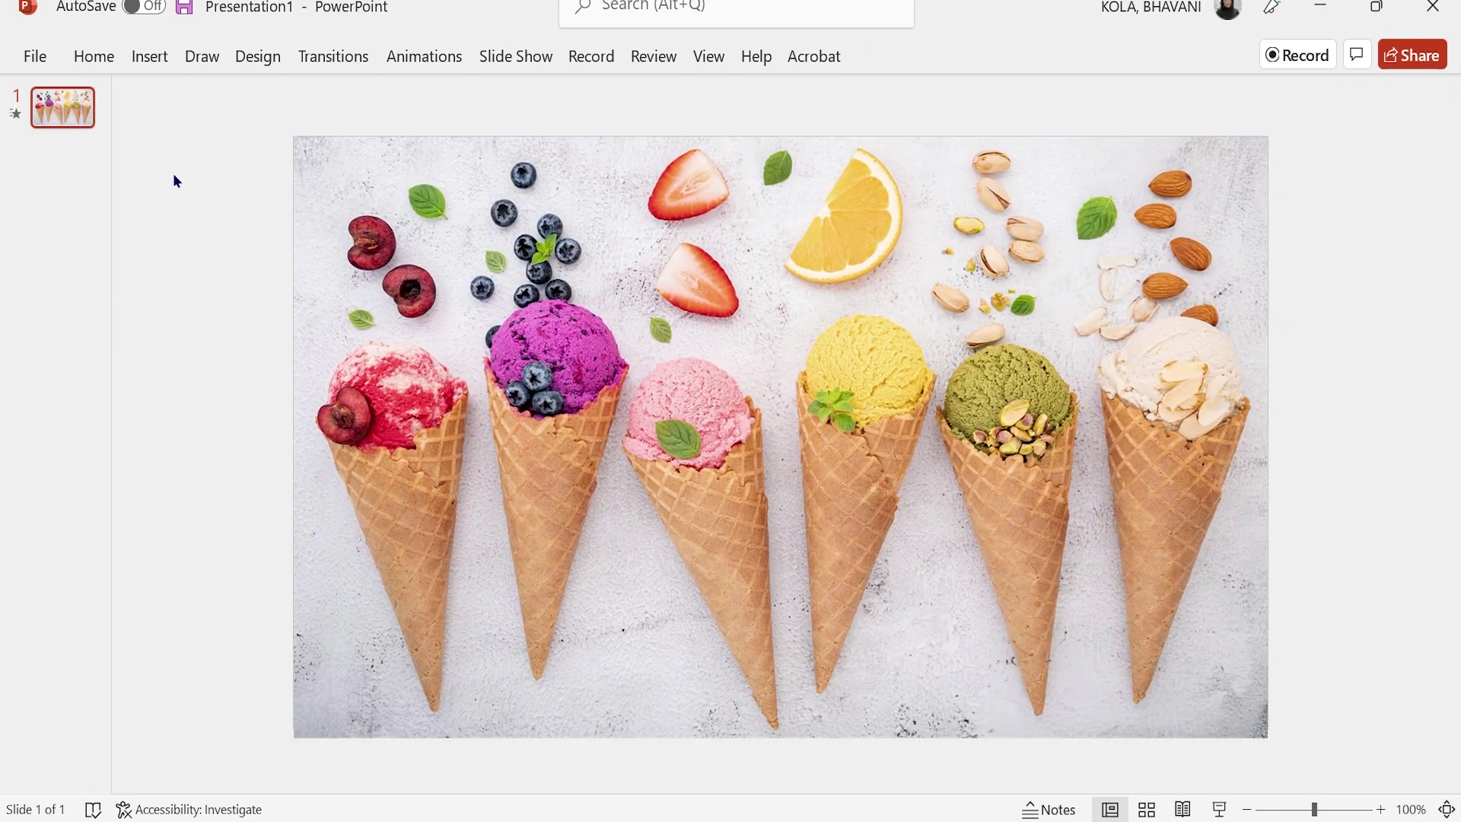
Duplicate slide 1 as slide 2 and select its ice-cream photo.
right_click(61, 111)
click(122, 314)
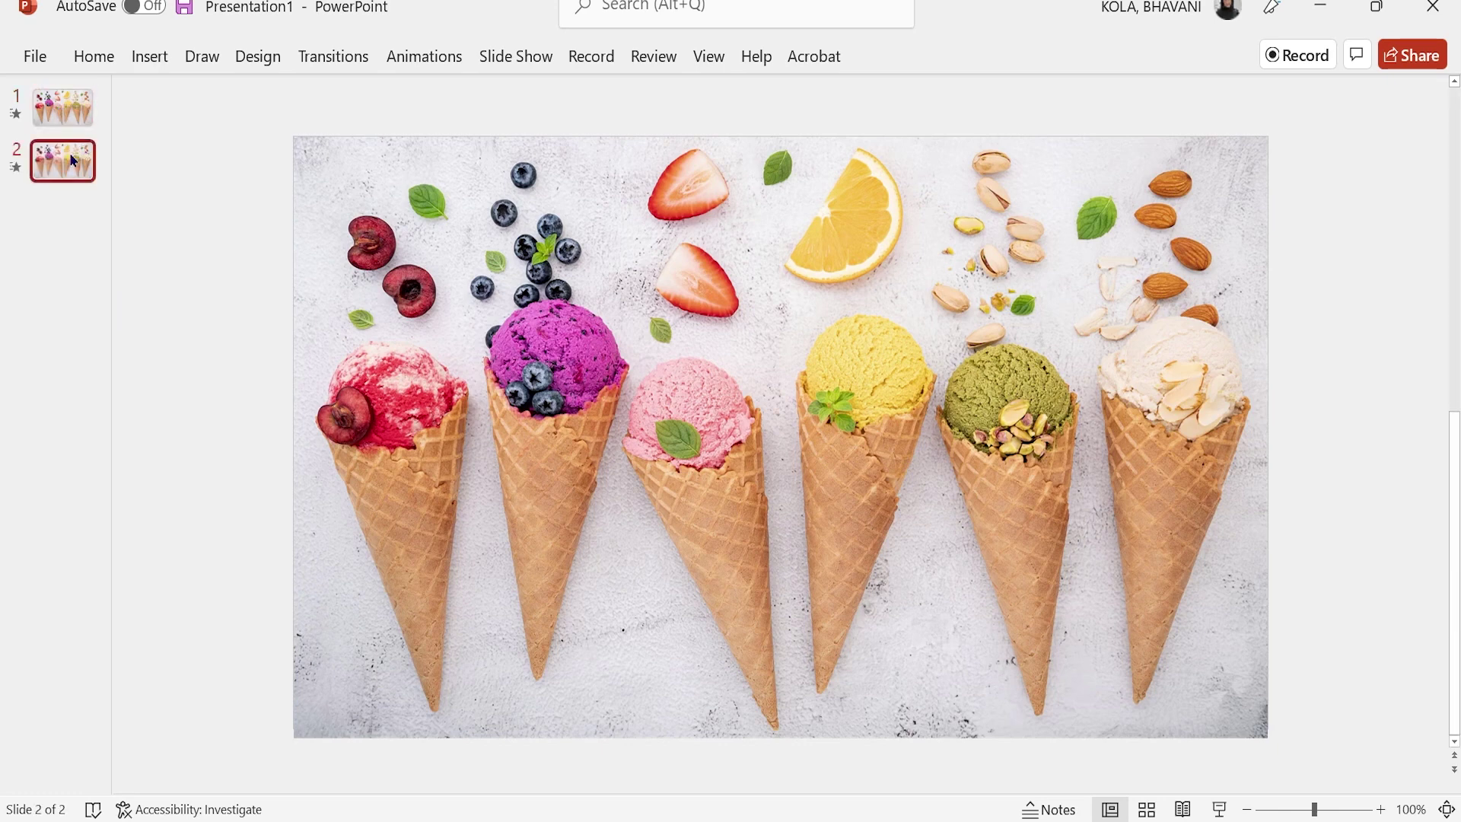
click(481, 223)
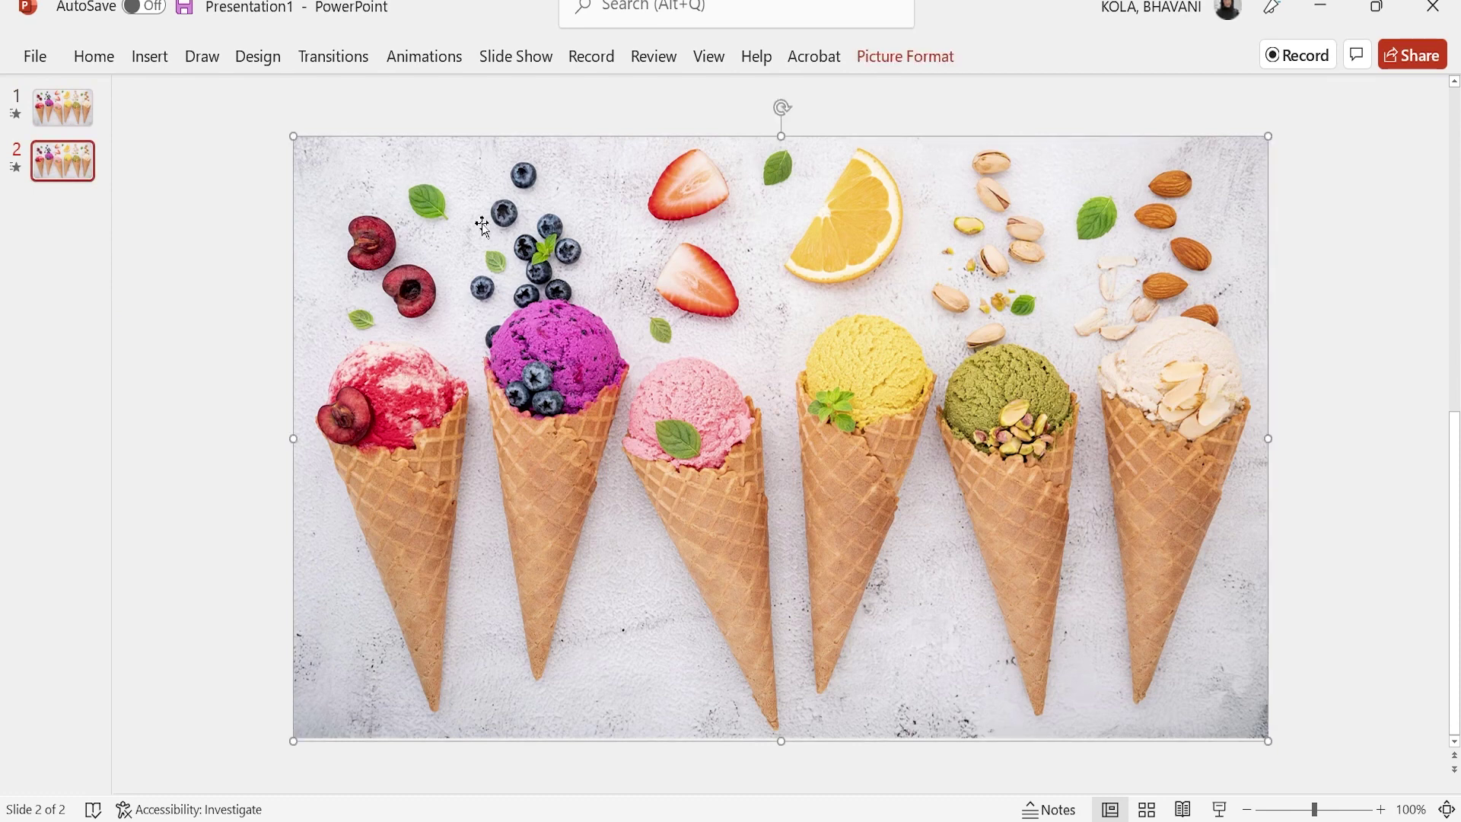
Crop slide 2's colour photo to an Oval shape and enter crop mode.
click(928, 59)
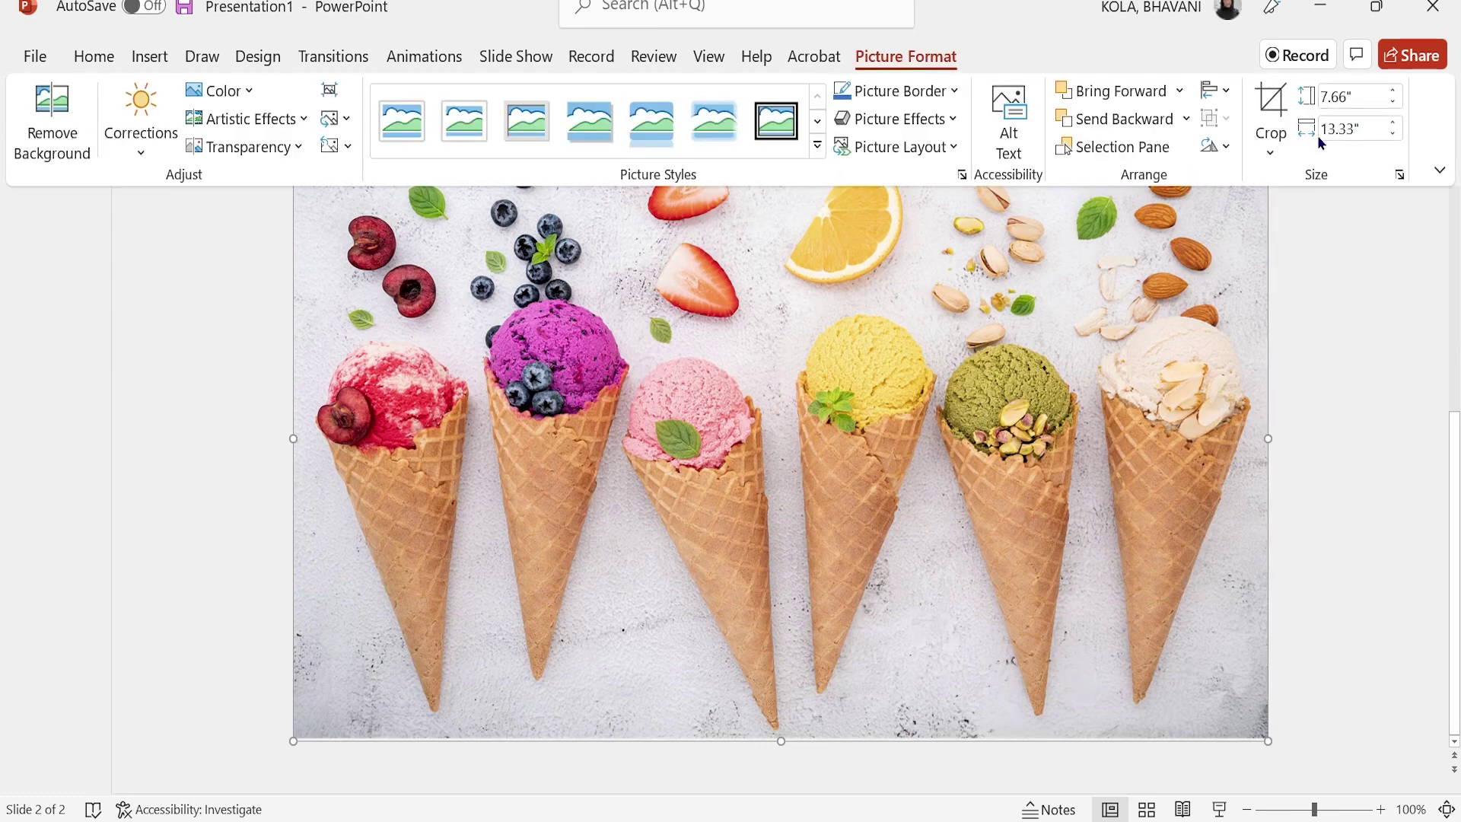
click(1273, 154)
mouse_move(1300, 221)
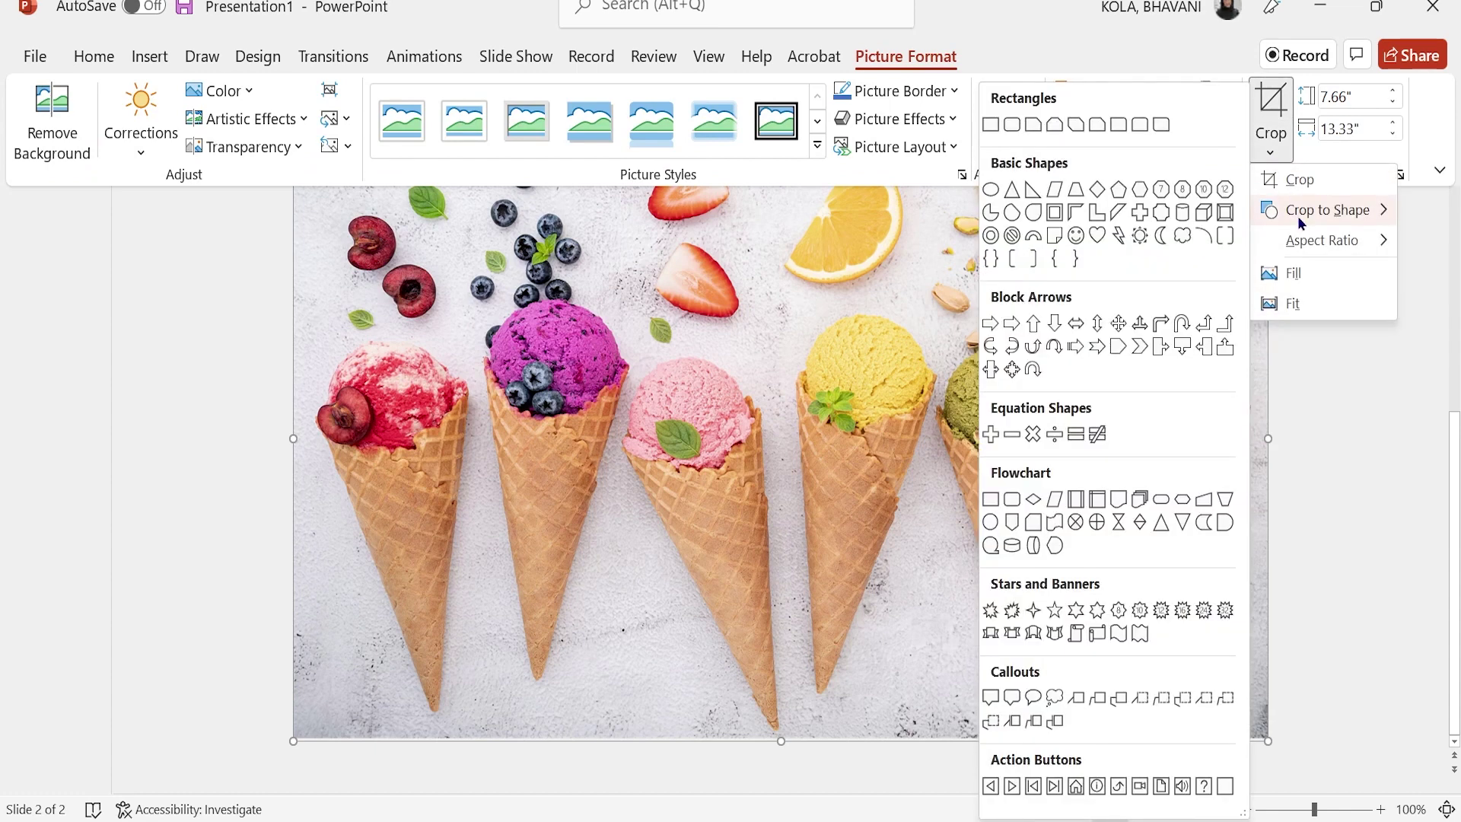
click(991, 192)
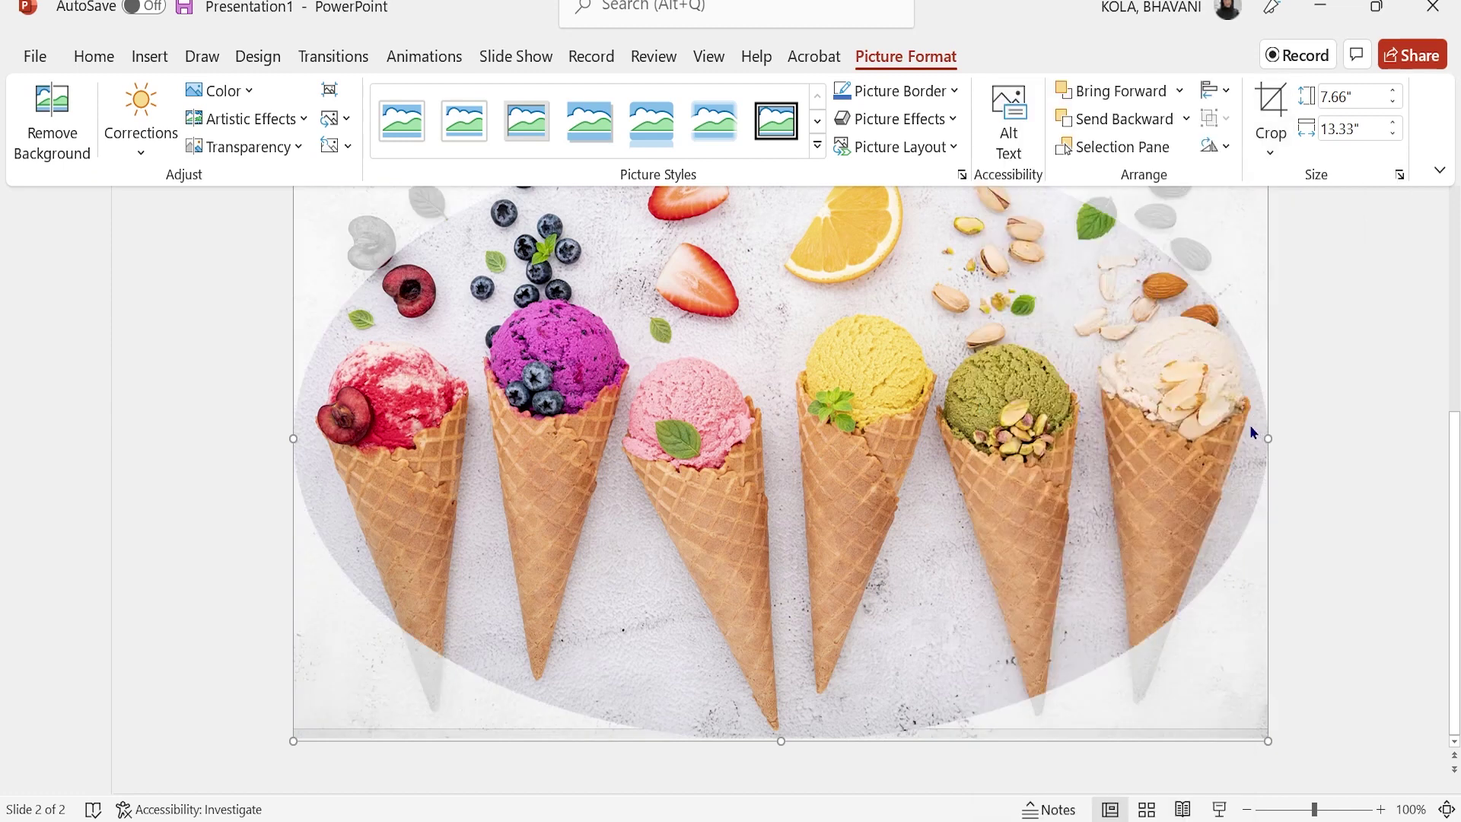
click(1269, 104)
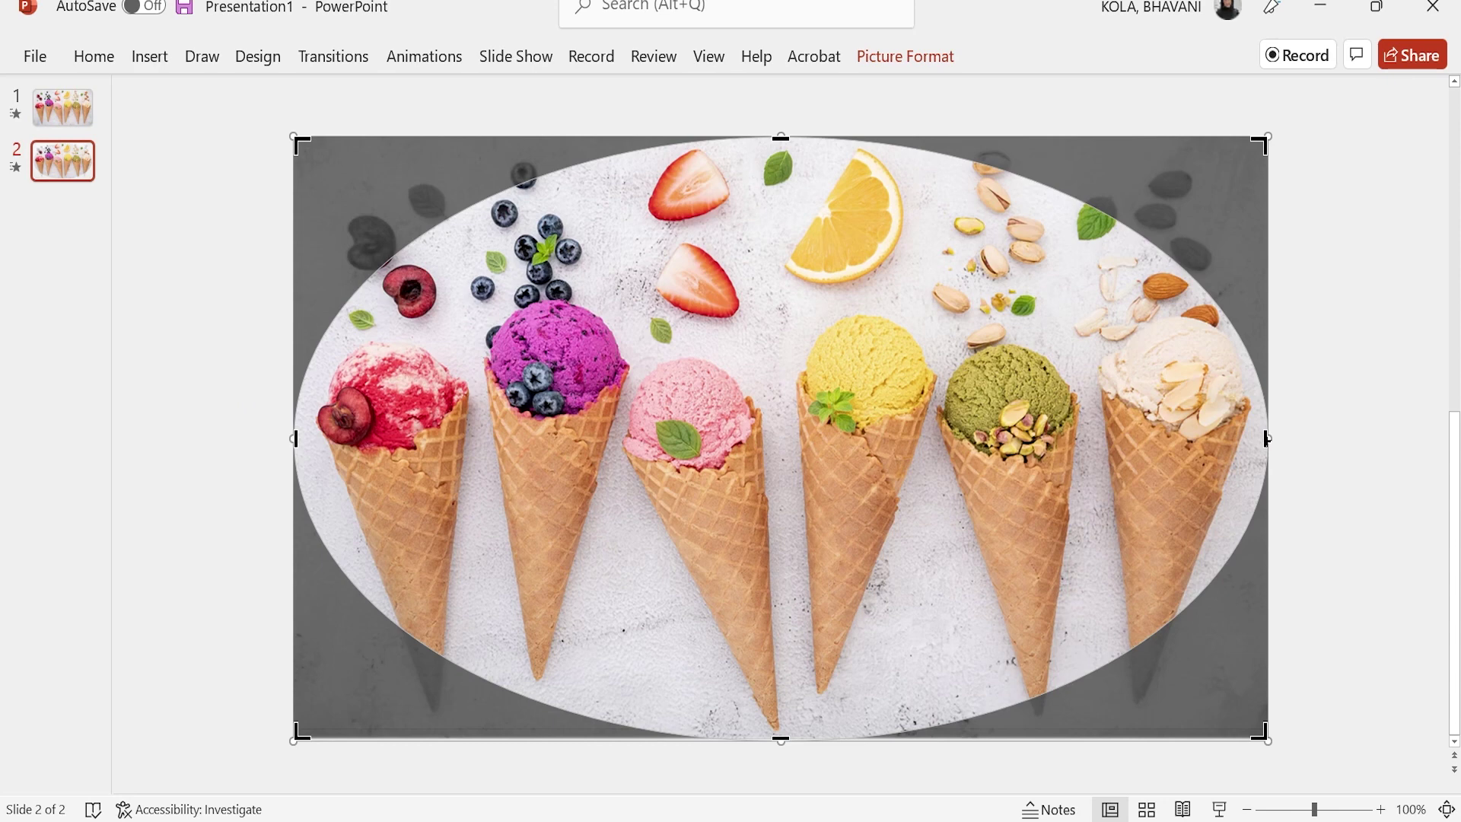
Trim the oval crop around the cherry-topped cone, then enlarge the oval slightly.
drag(1267, 439, 485, 438)
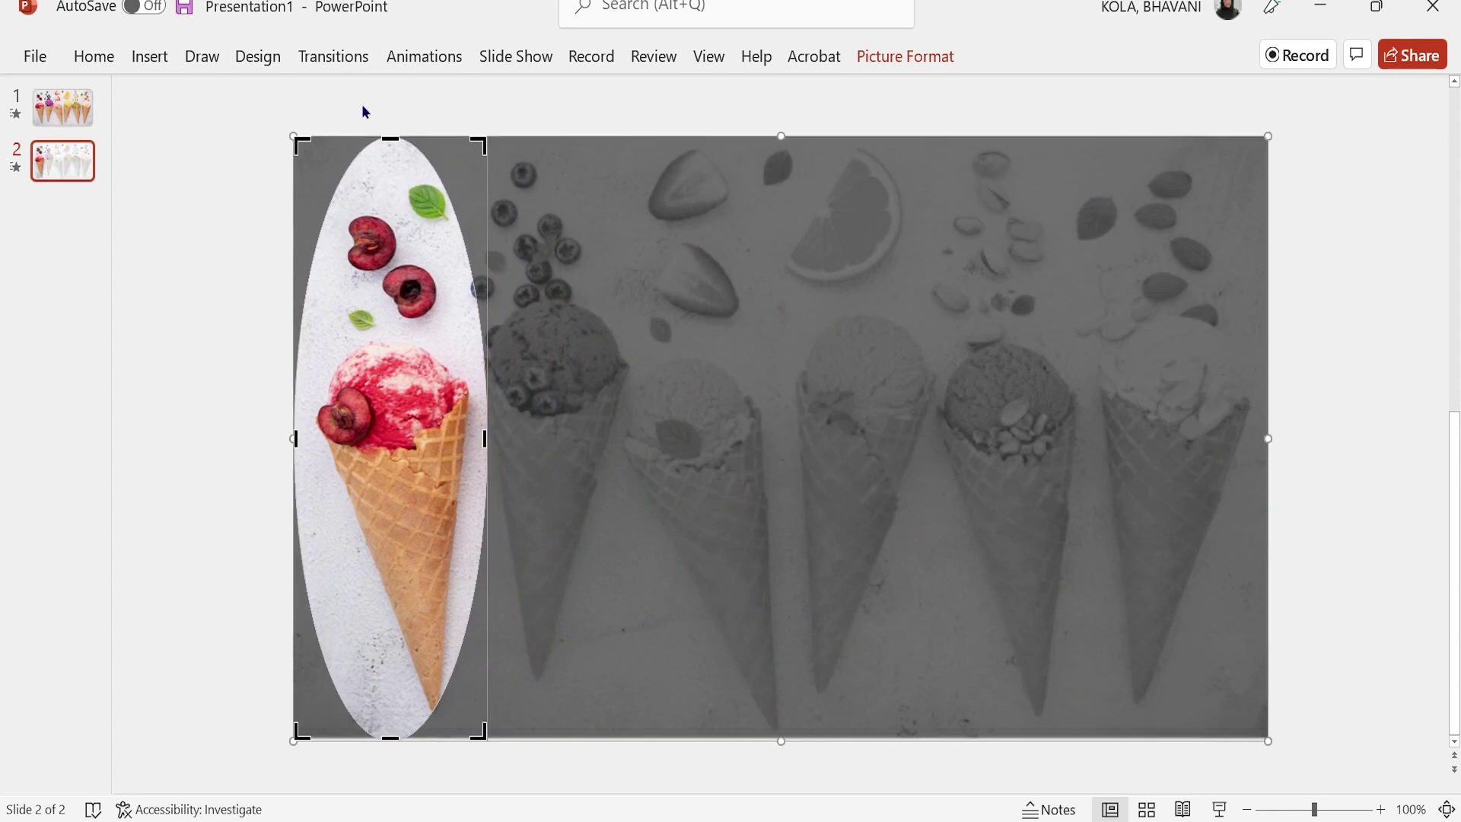
drag(389, 138, 391, 194)
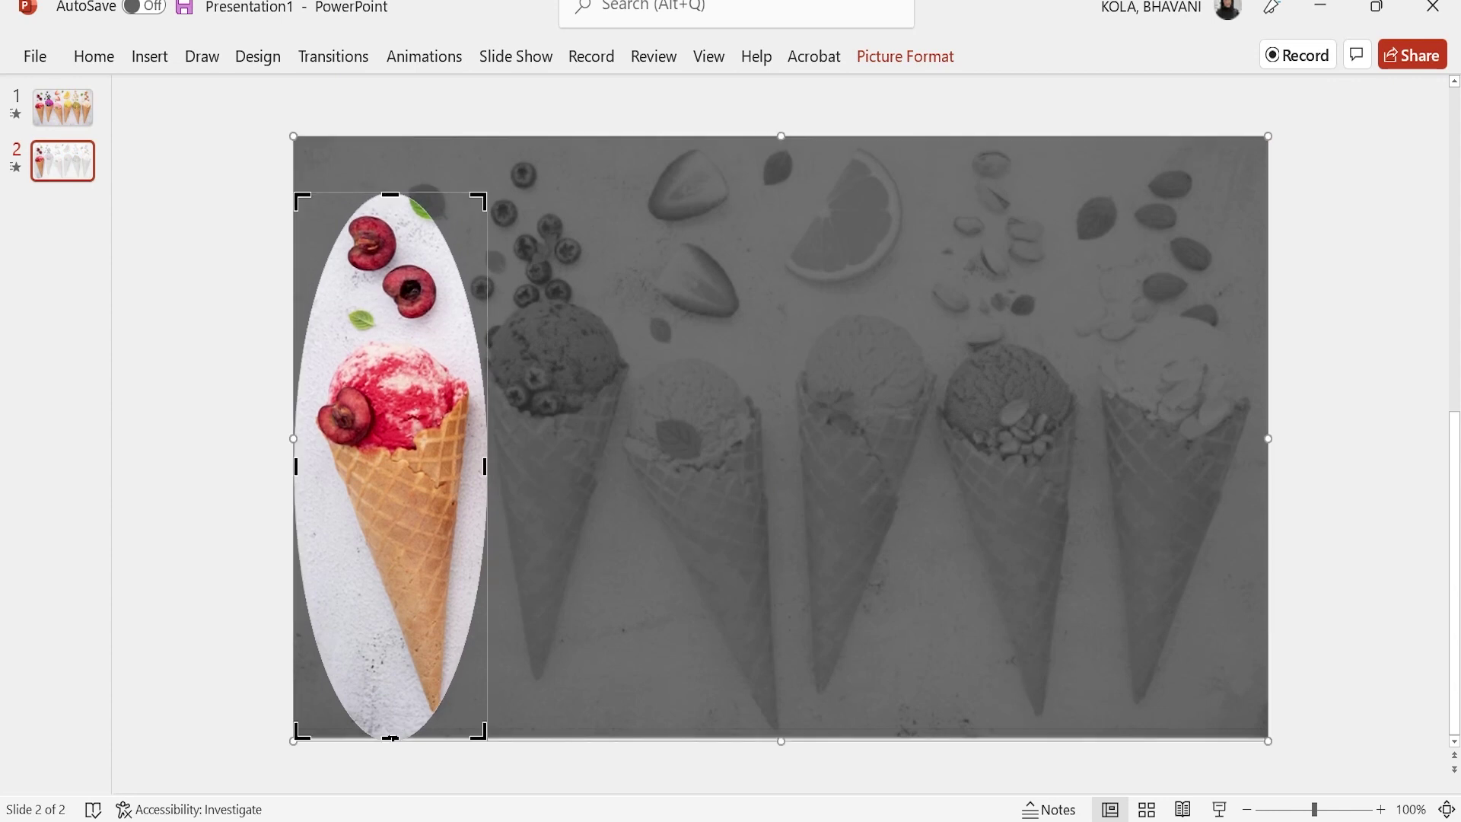
drag(390, 736, 399, 729)
click(1407, 320)
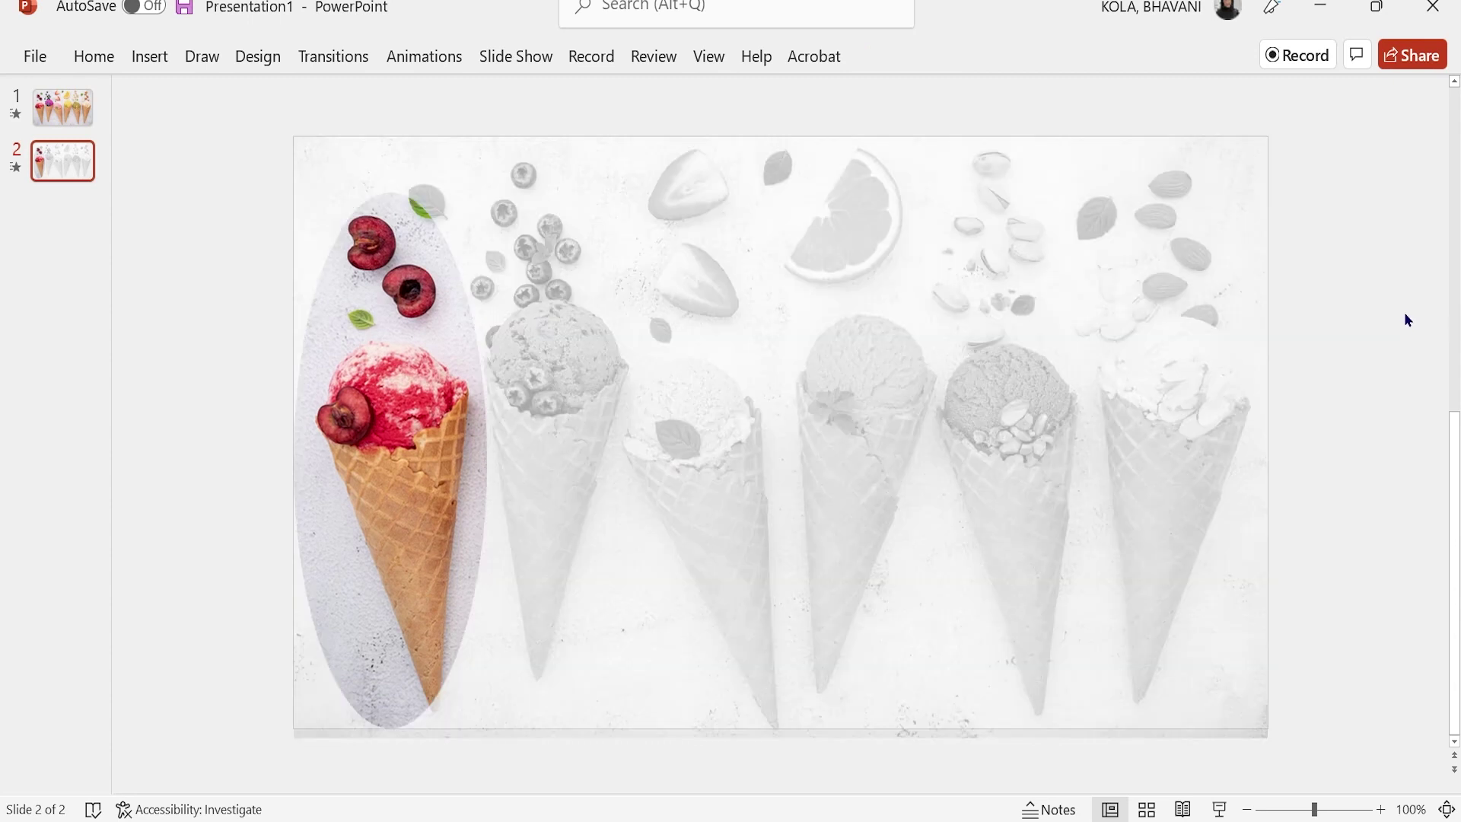
click(407, 332)
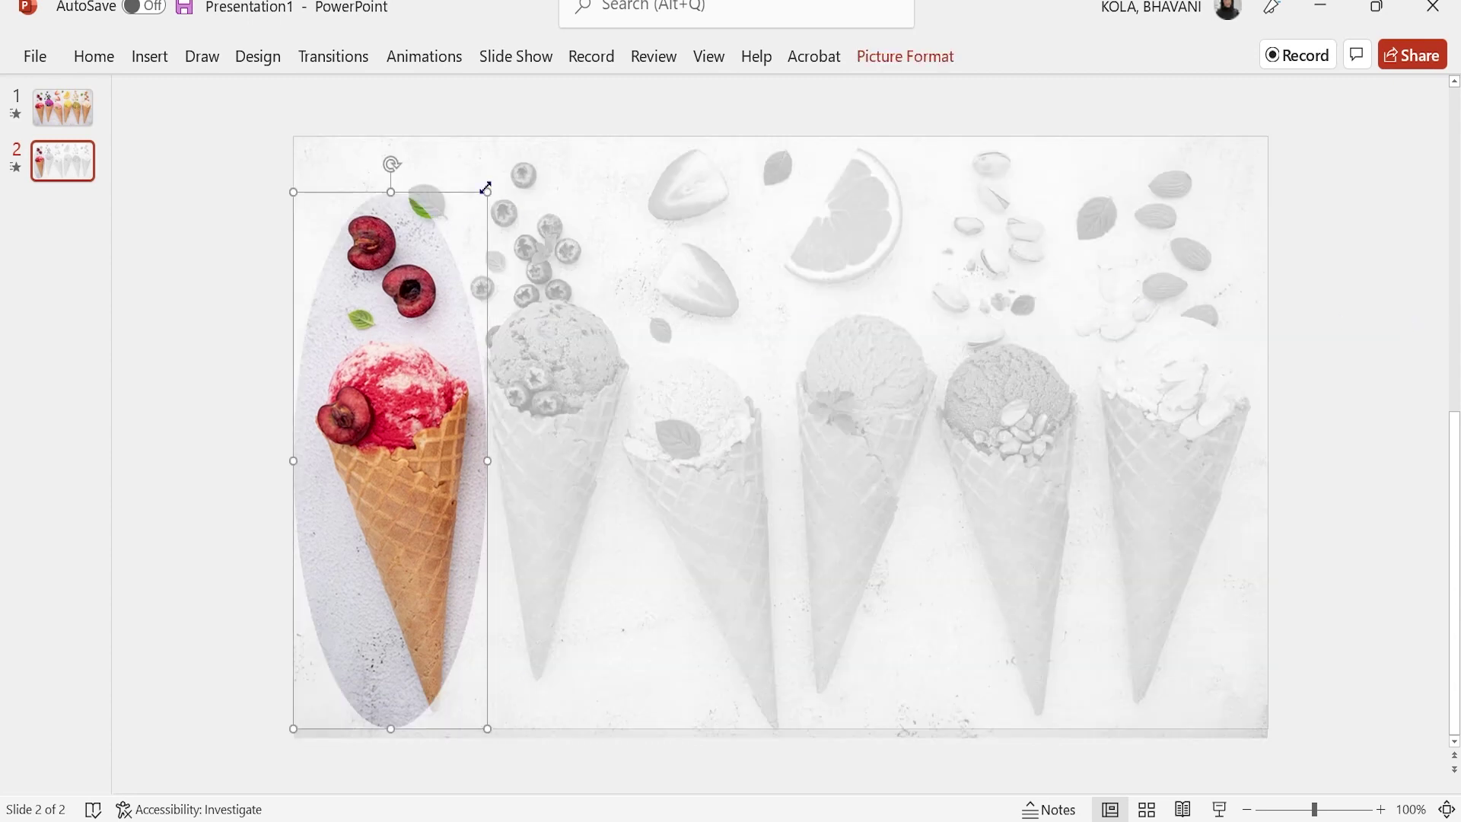
drag(485, 188, 509, 154)
click(153, 327)
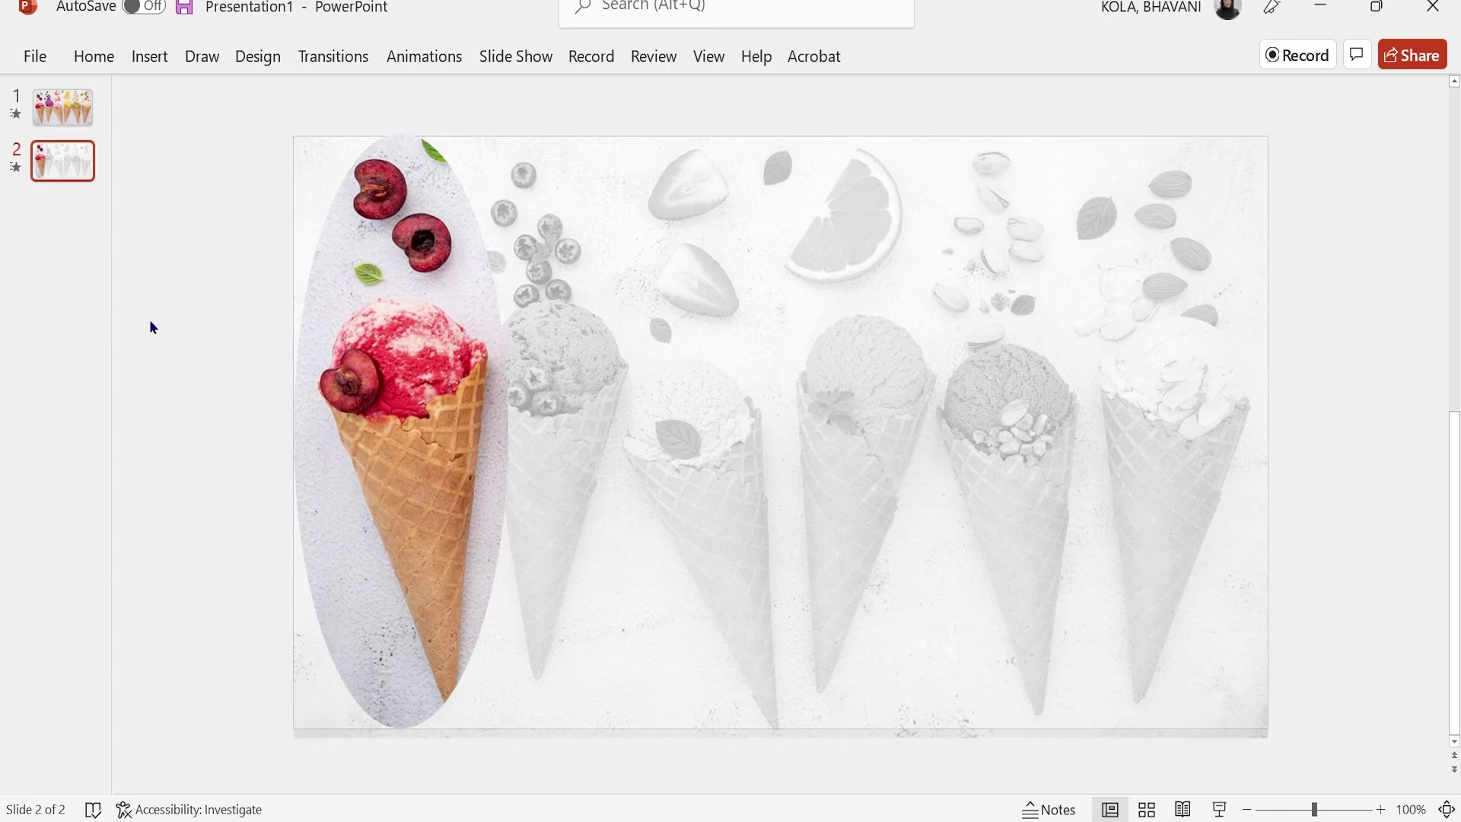
Duplicate slide 2 as slide 3 and shift its oval crop onto the blueberry cone.
right_click(68, 161)
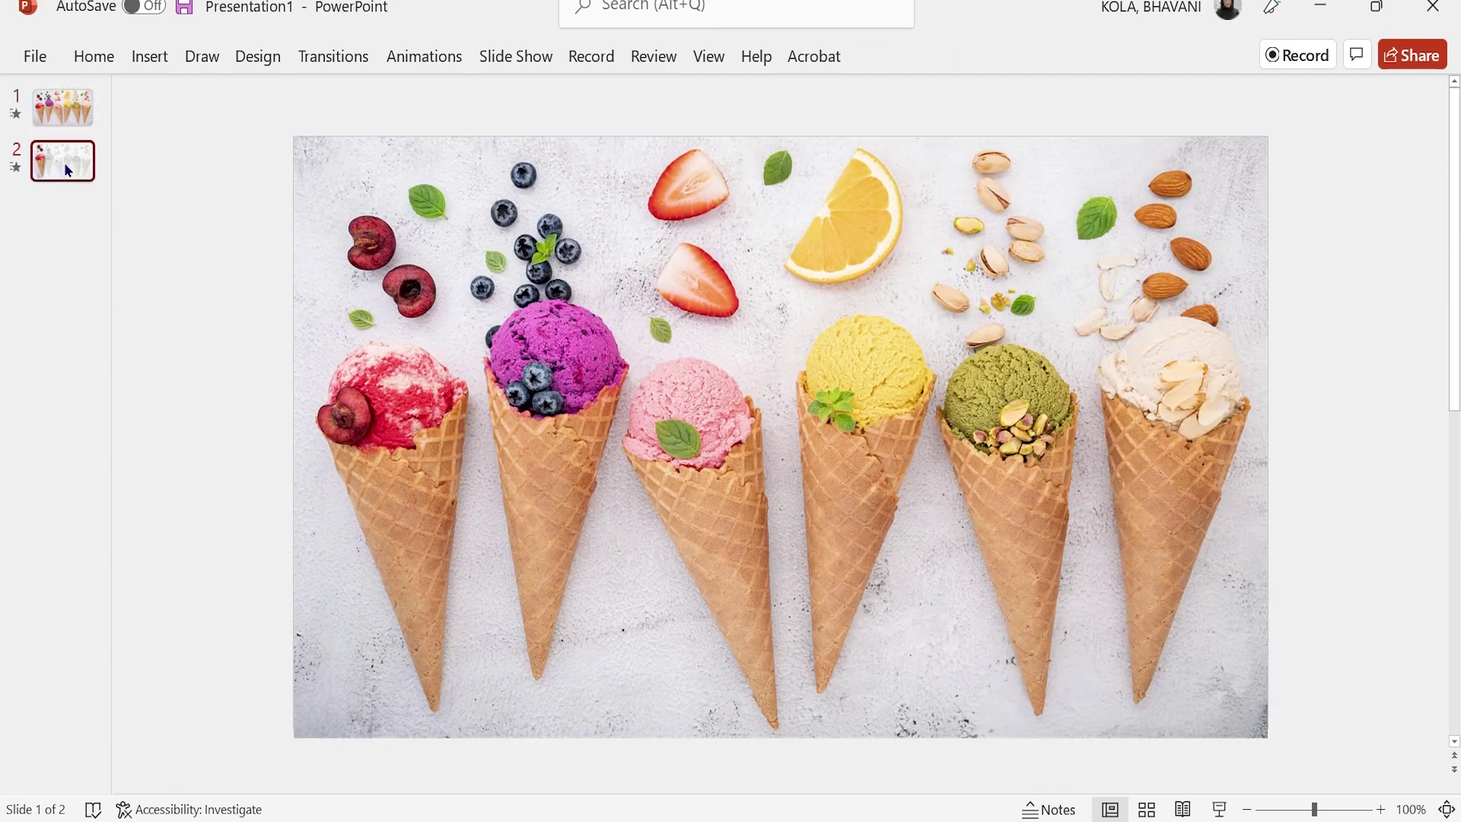
click(140, 371)
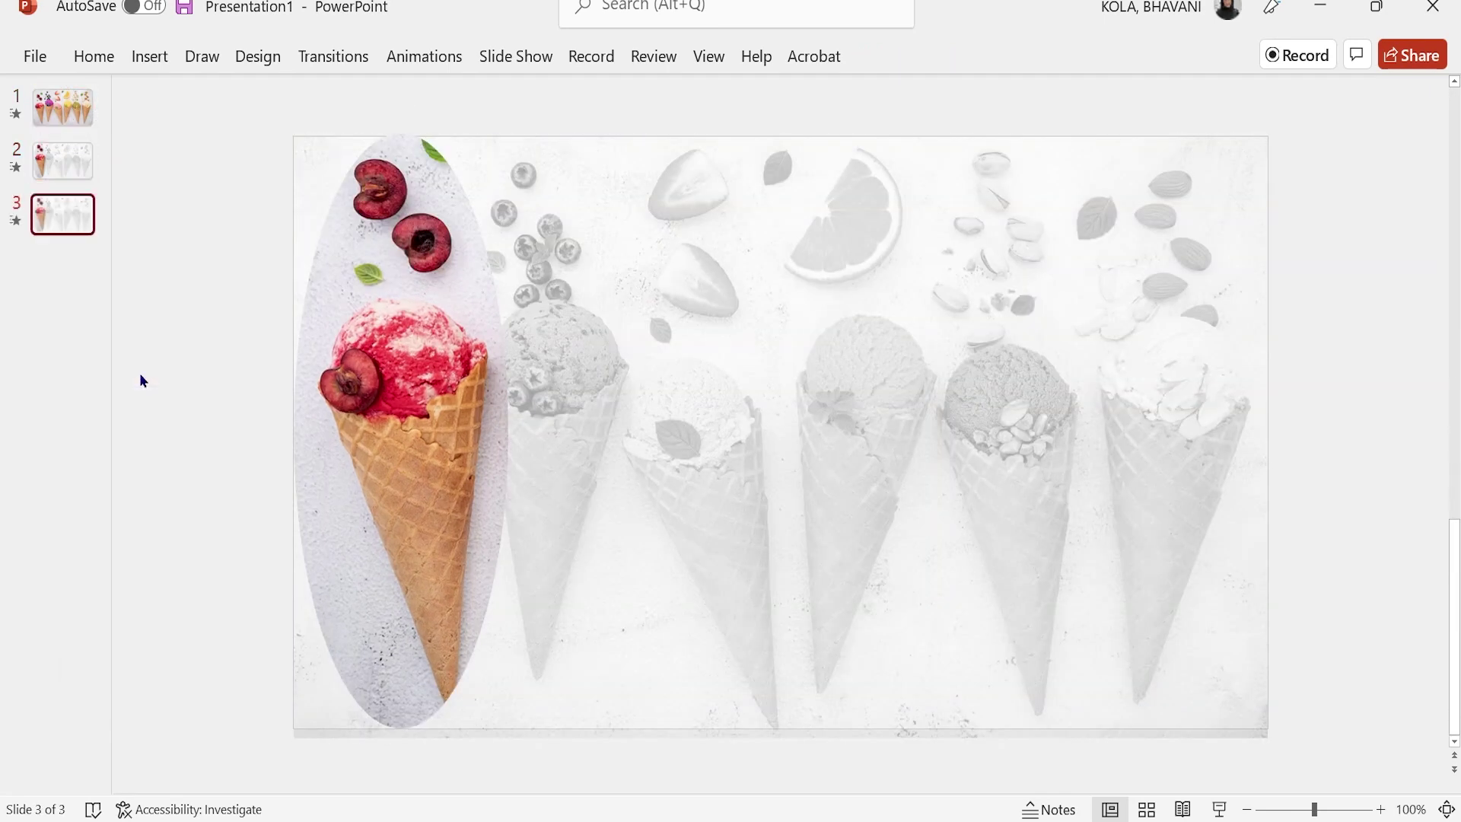
click(511, 313)
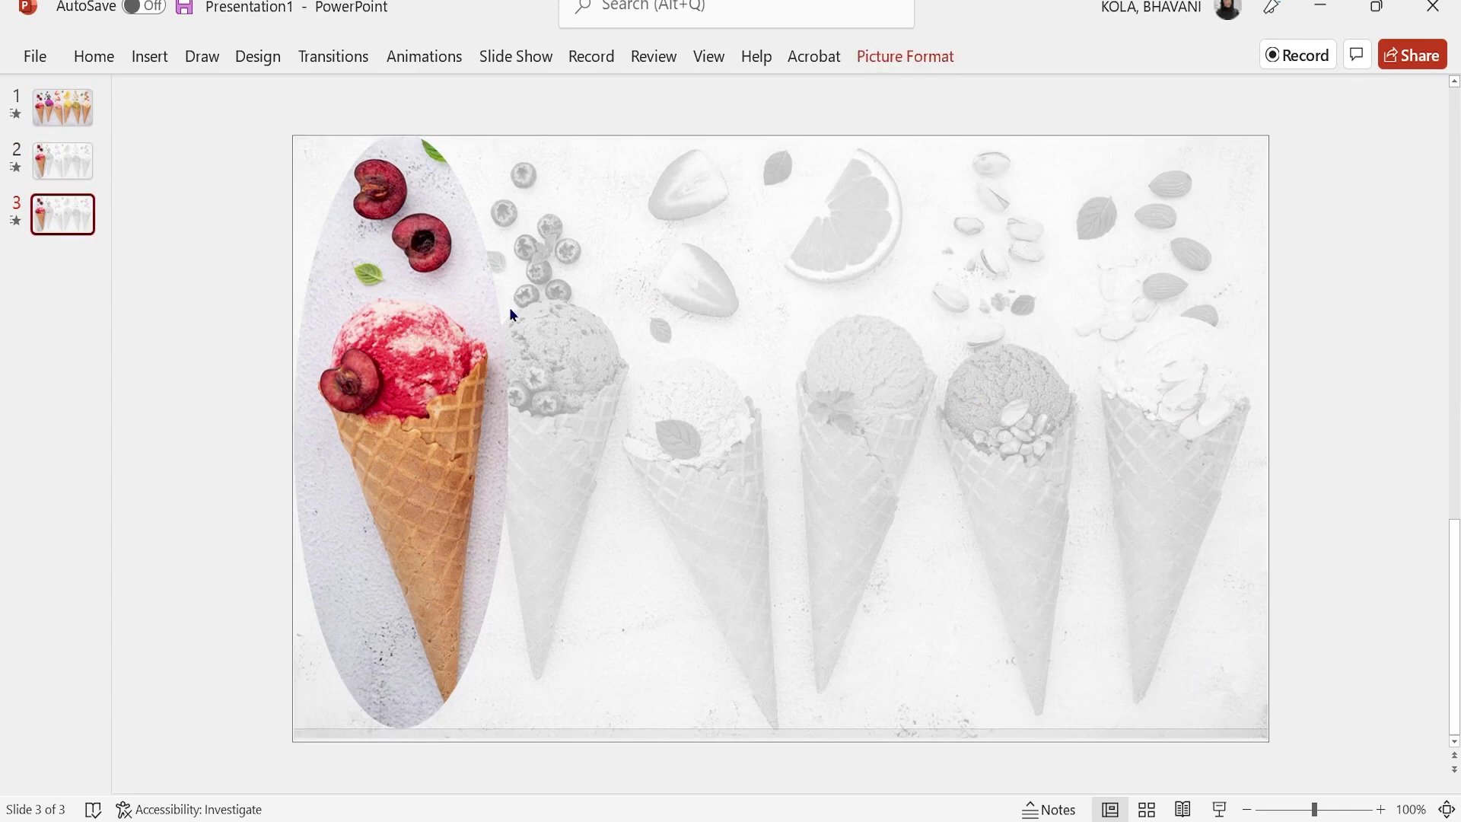
click(435, 324)
click(883, 69)
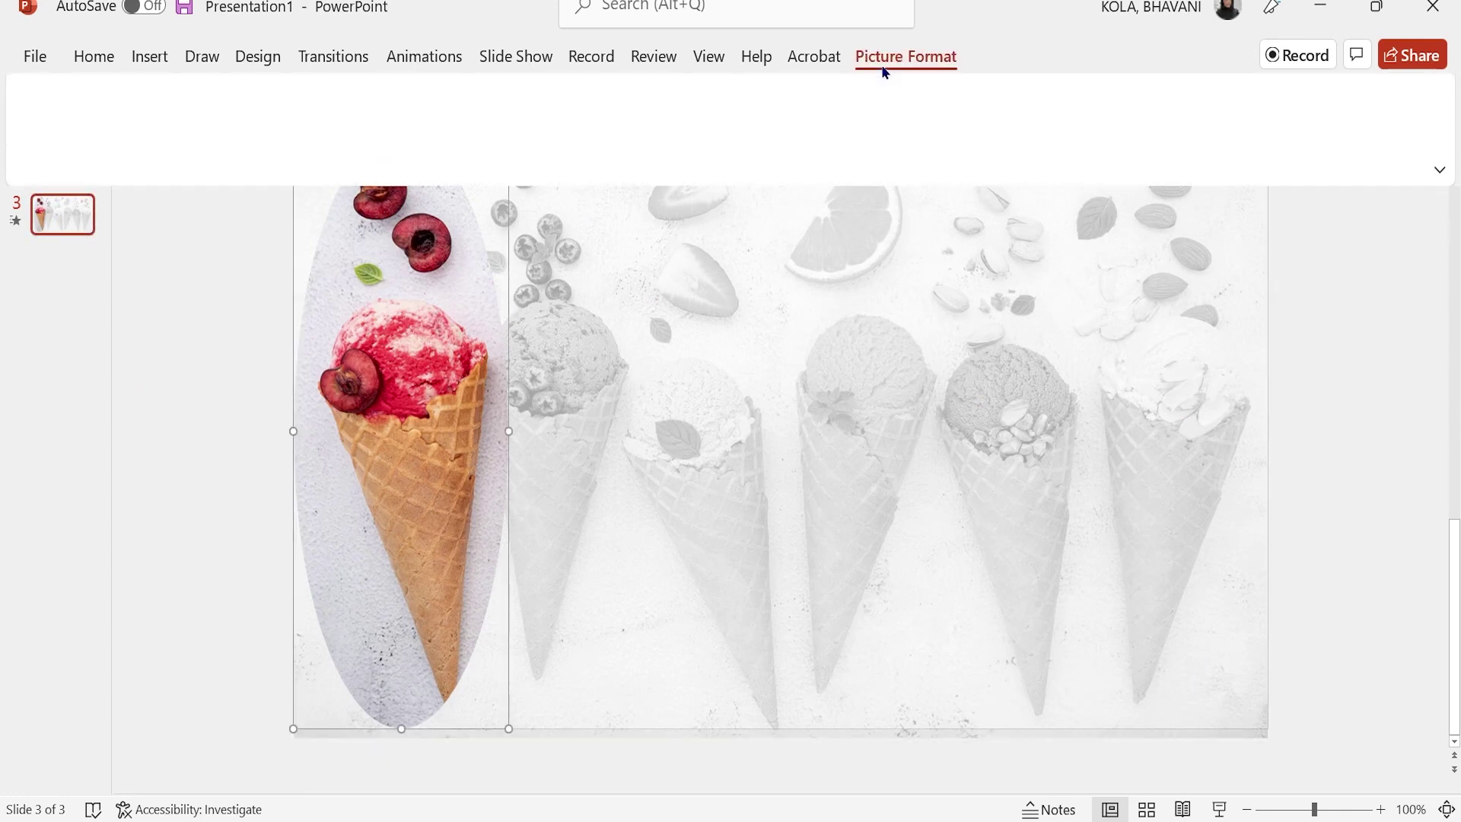
click(1271, 107)
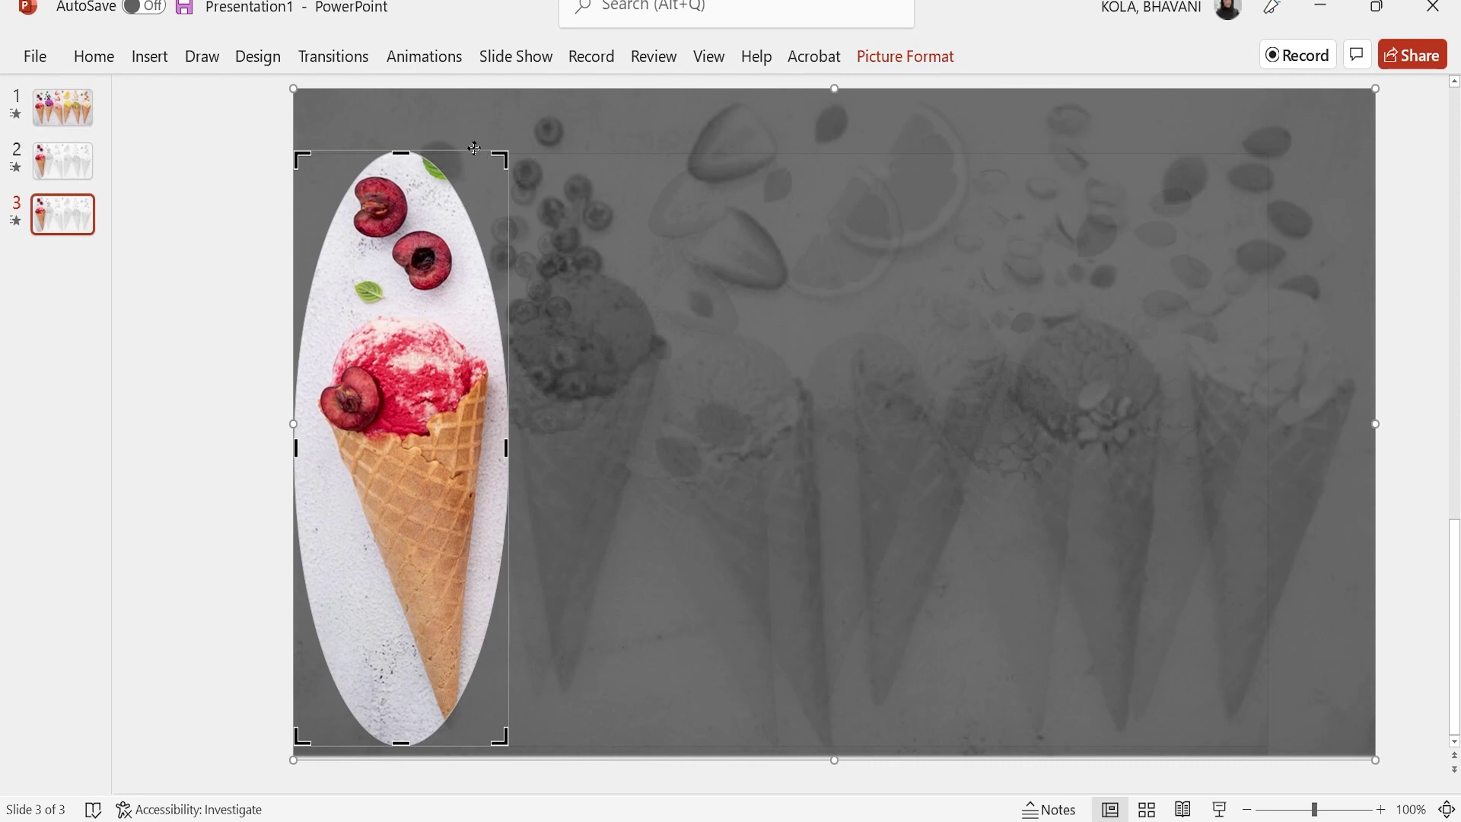
drag(474, 148, 655, 131)
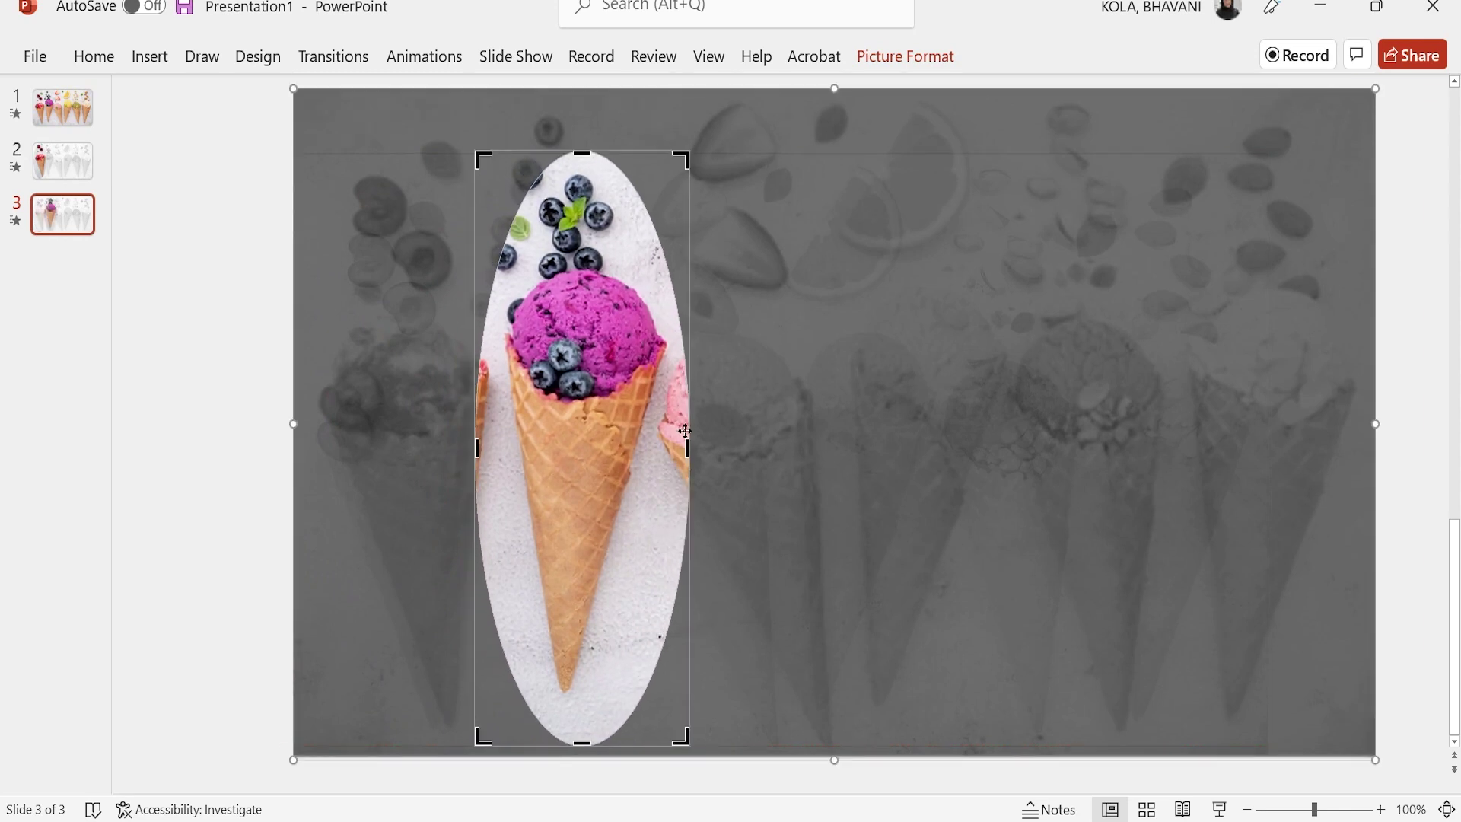
drag(687, 447, 672, 447)
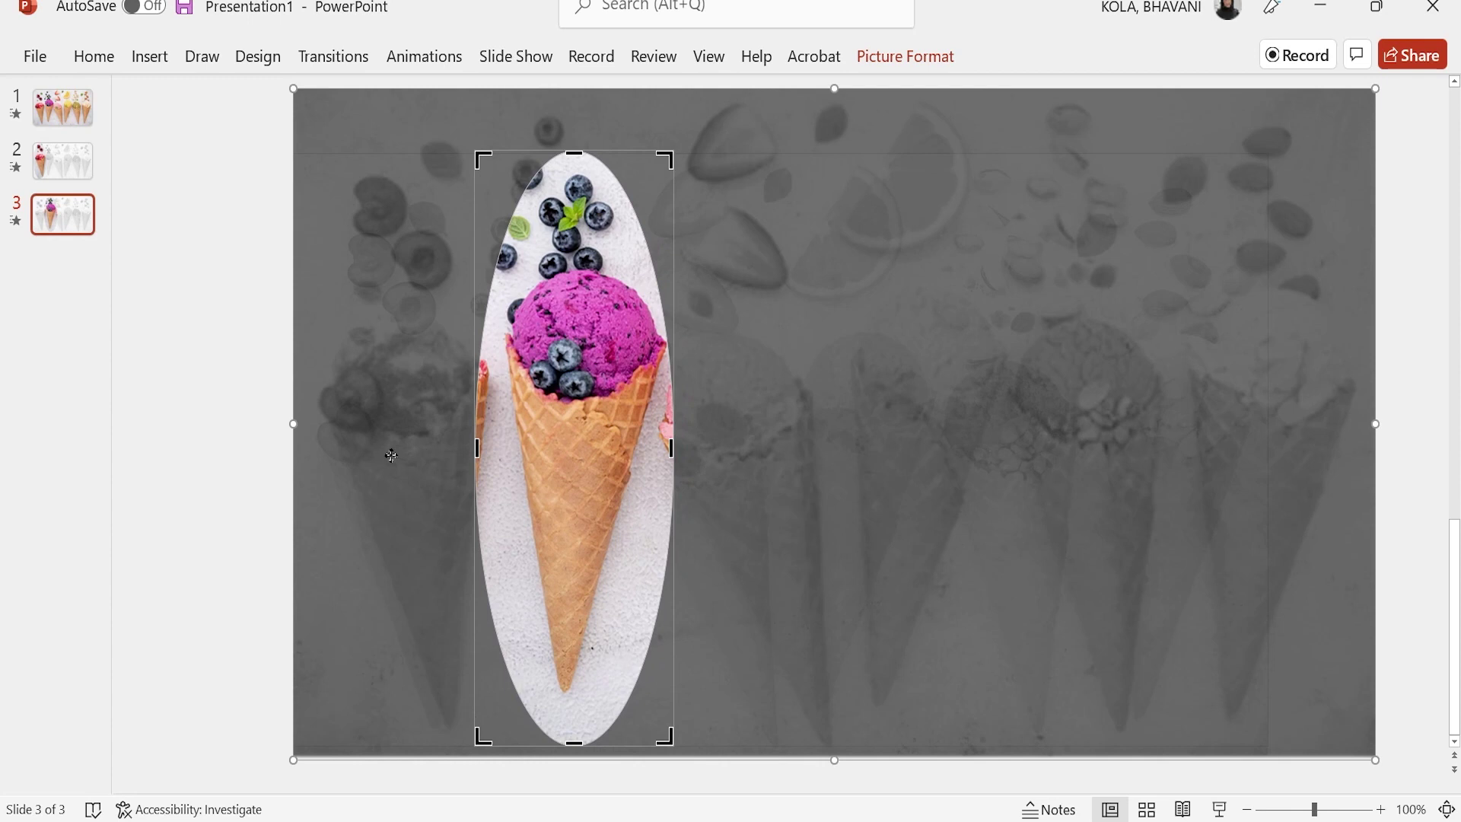
Change the crop shape to a Rectangle and trim it tightly around the blueberry cone.
click(912, 61)
click(1270, 151)
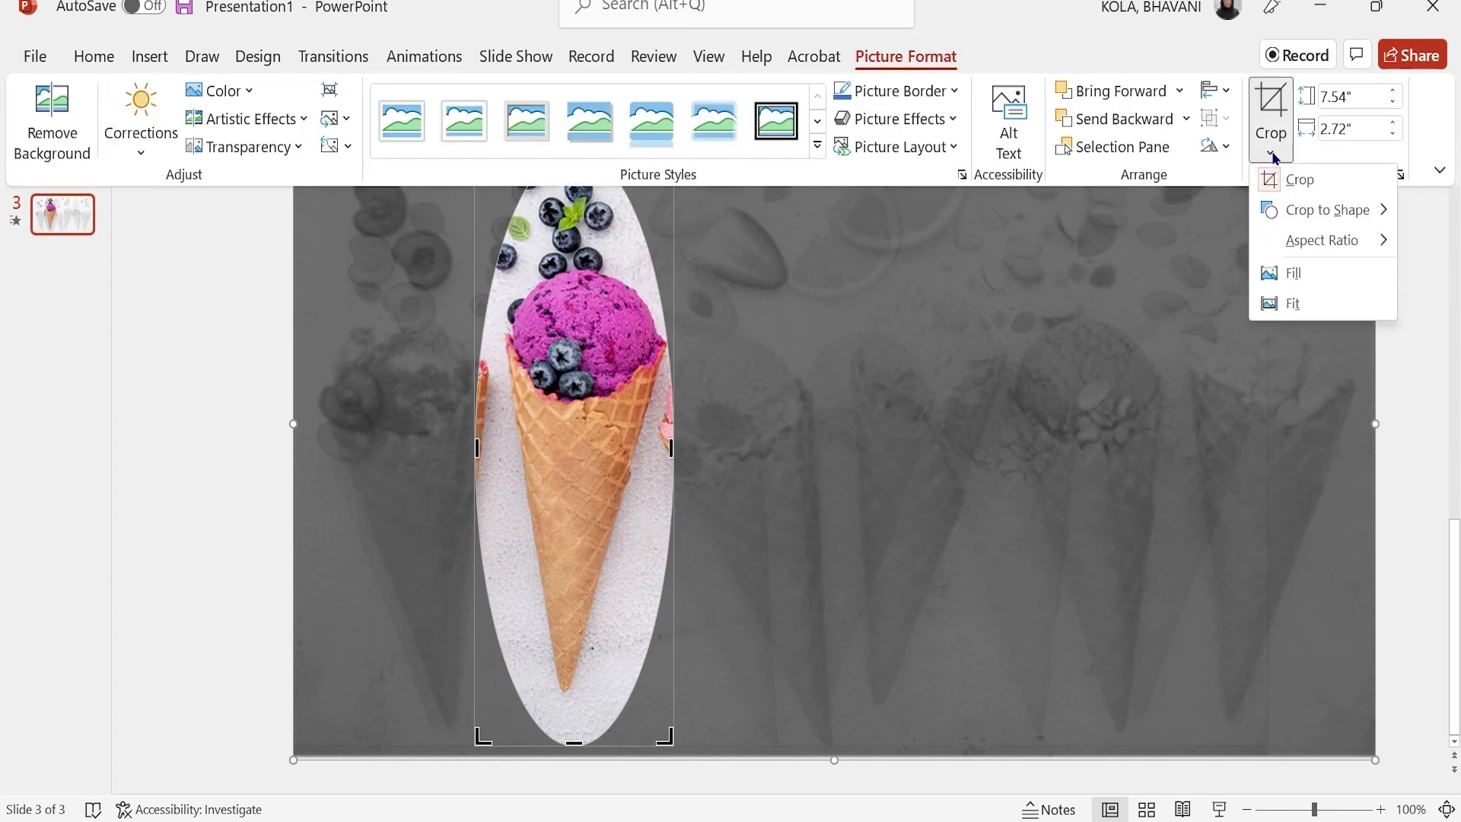
mouse_move(1307, 220)
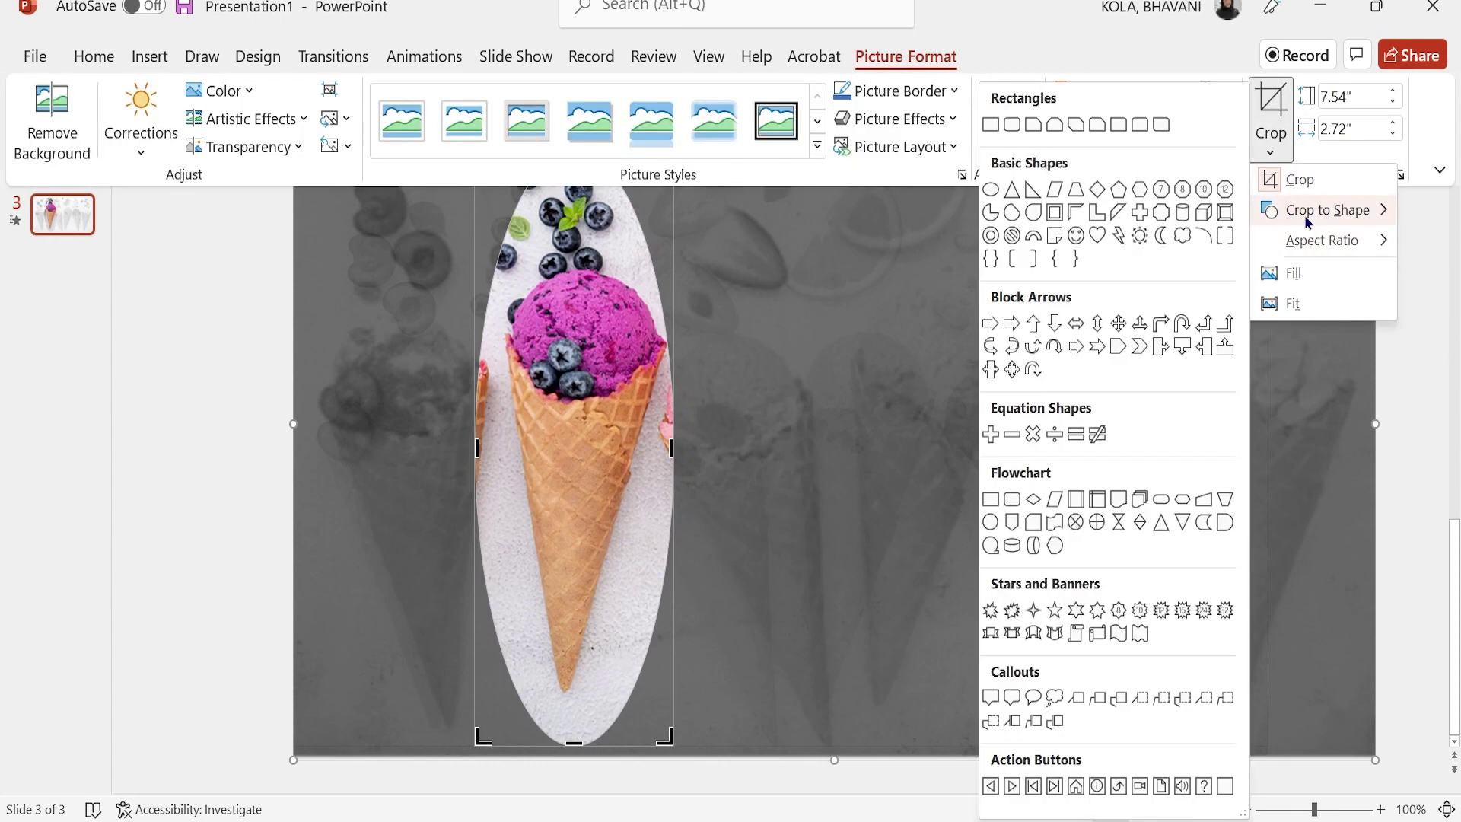
click(990, 124)
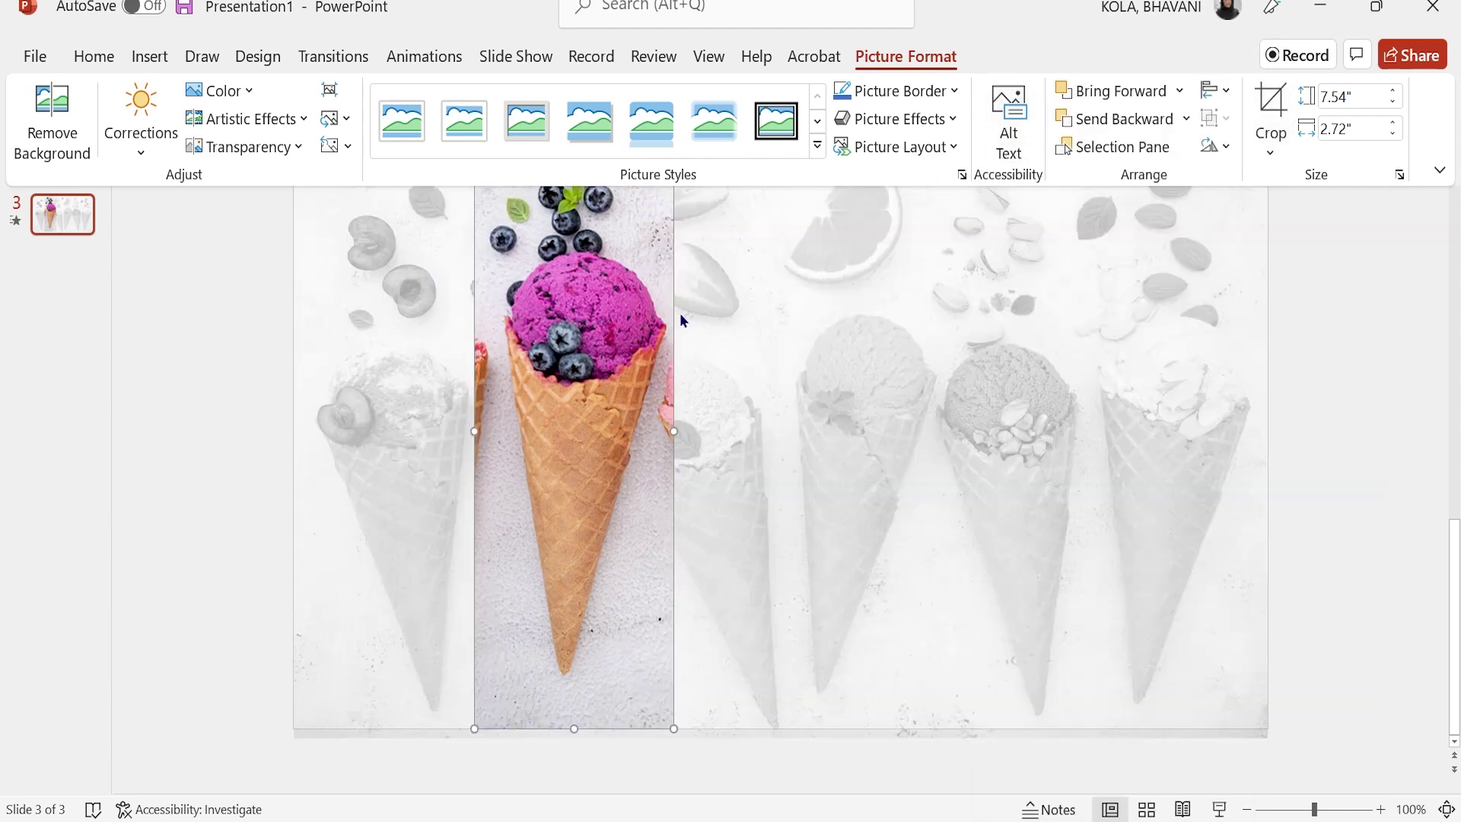
click(1270, 103)
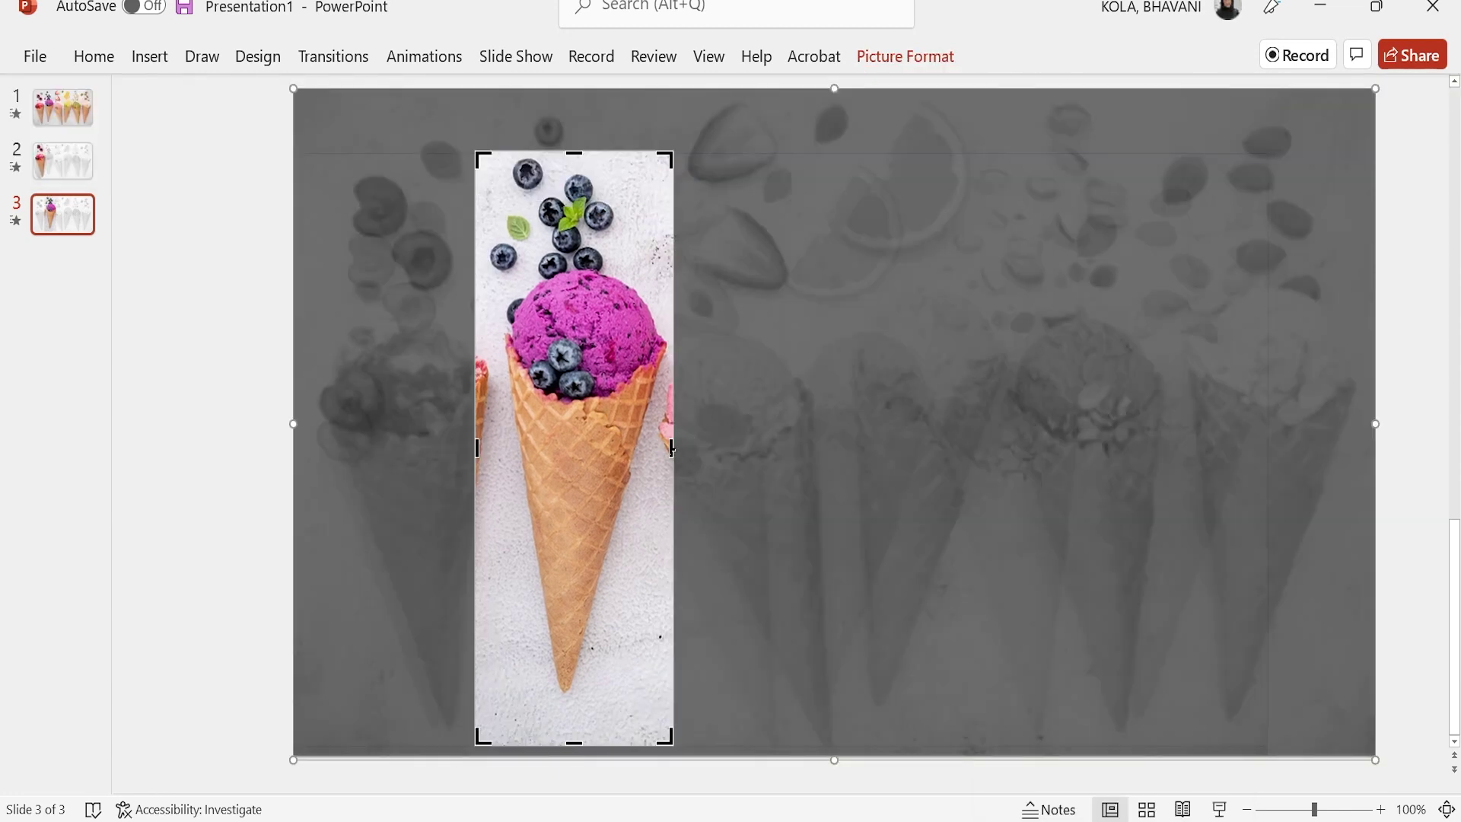
drag(671, 449, 664, 449)
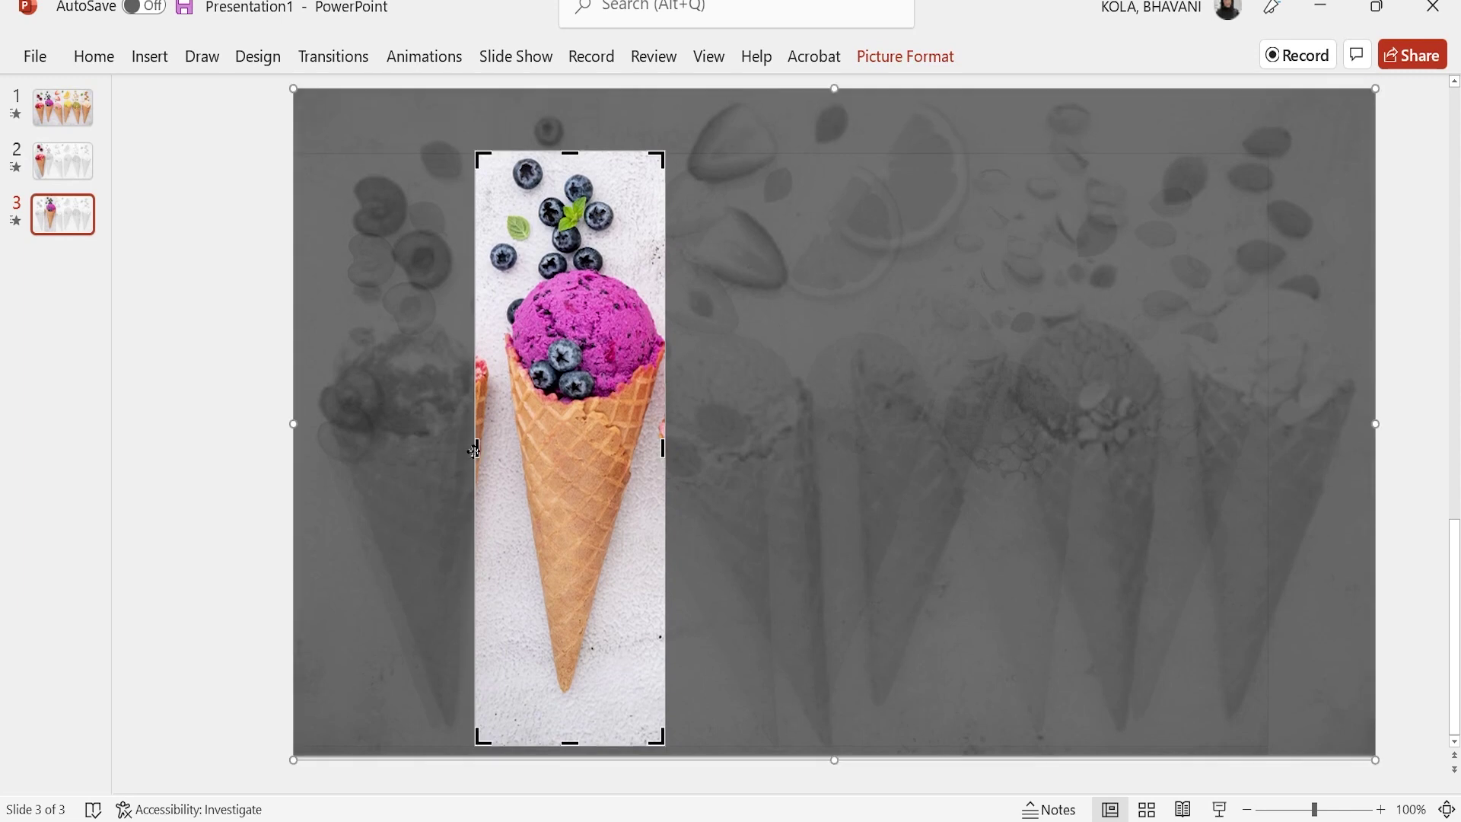
drag(478, 449, 491, 449)
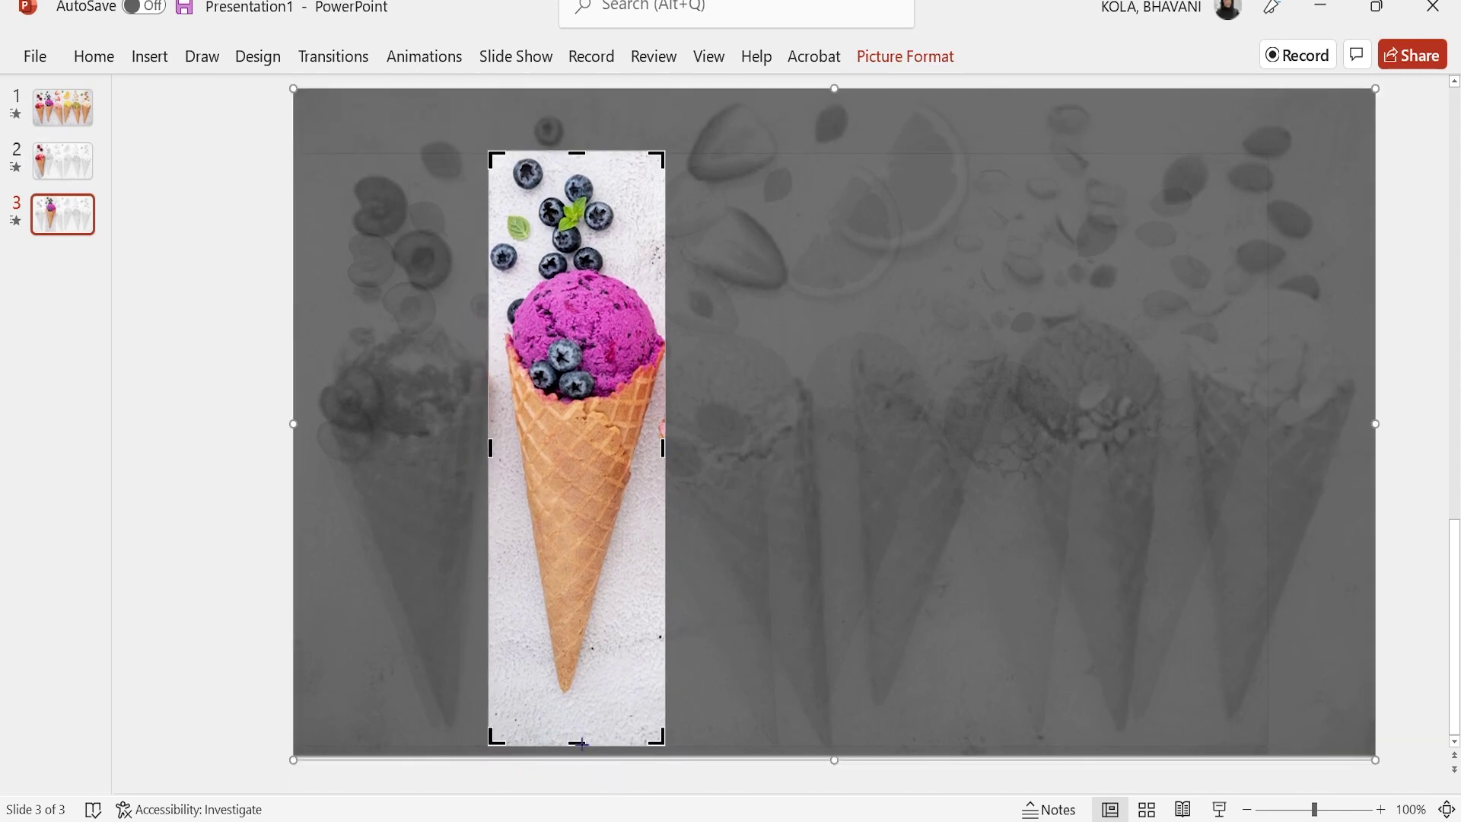
mouse_move(580, 744)
mouse_down()
mouse_move(580, 707)
mouse_move(580, 724)
mouse_up()
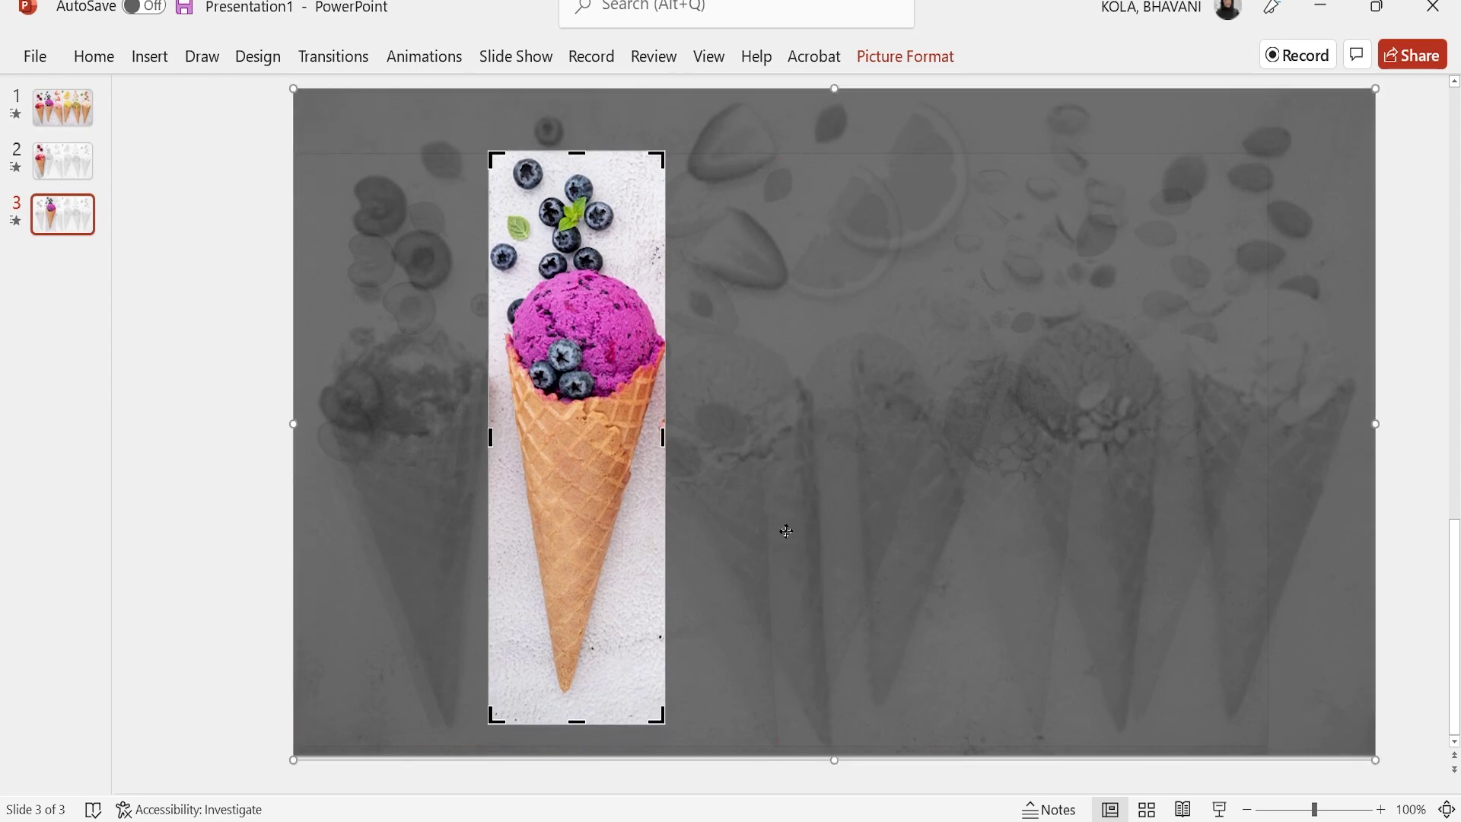
click(1419, 332)
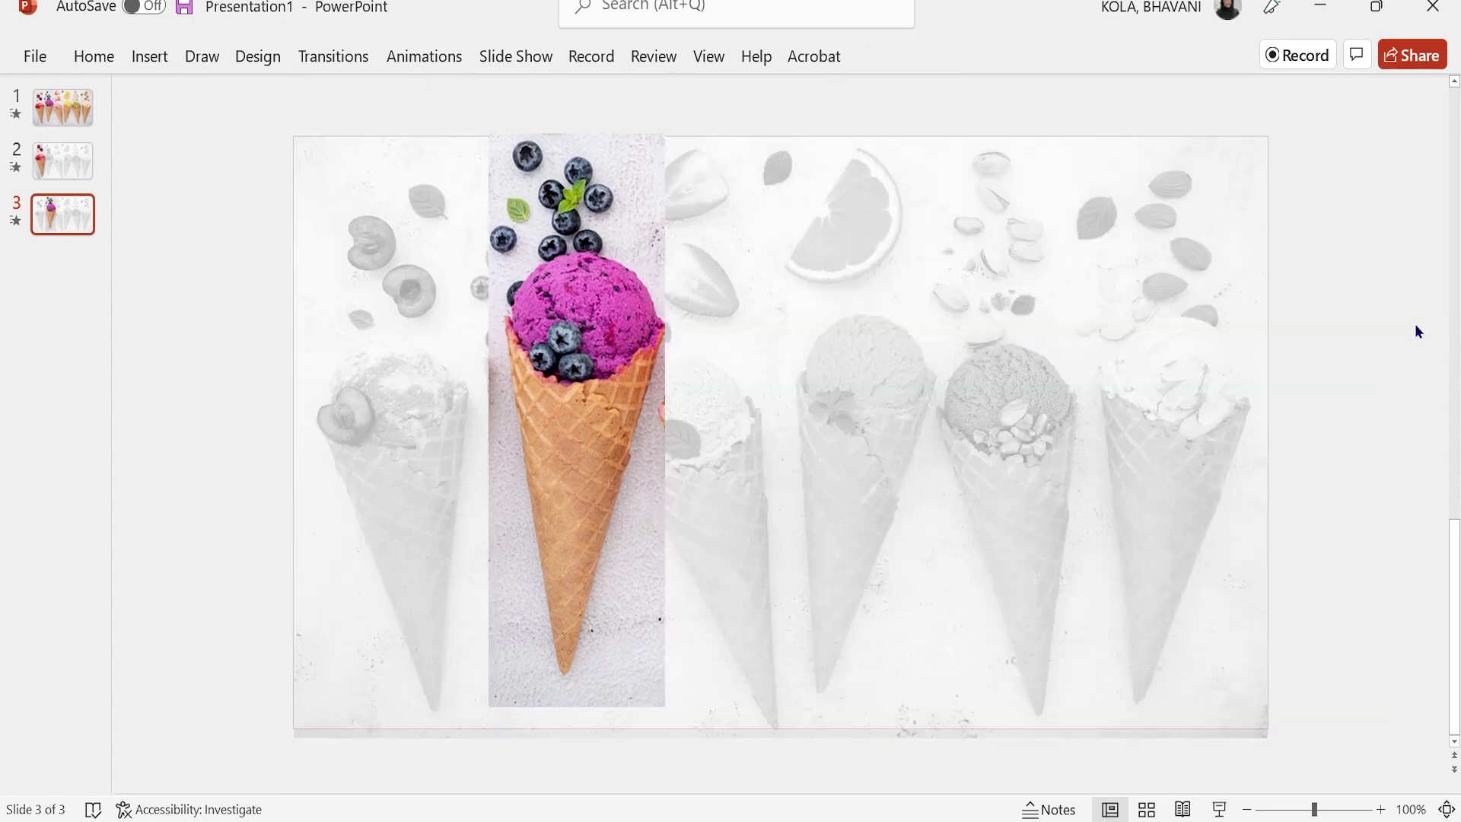
Widen the blueberry cone picture and stretch it to the slide's full height.
click(517, 414)
drag(518, 414, 537, 411)
drag(663, 143, 664, 142)
drag(665, 430, 681, 431)
drag(483, 432, 477, 431)
drag(582, 144, 580, 137)
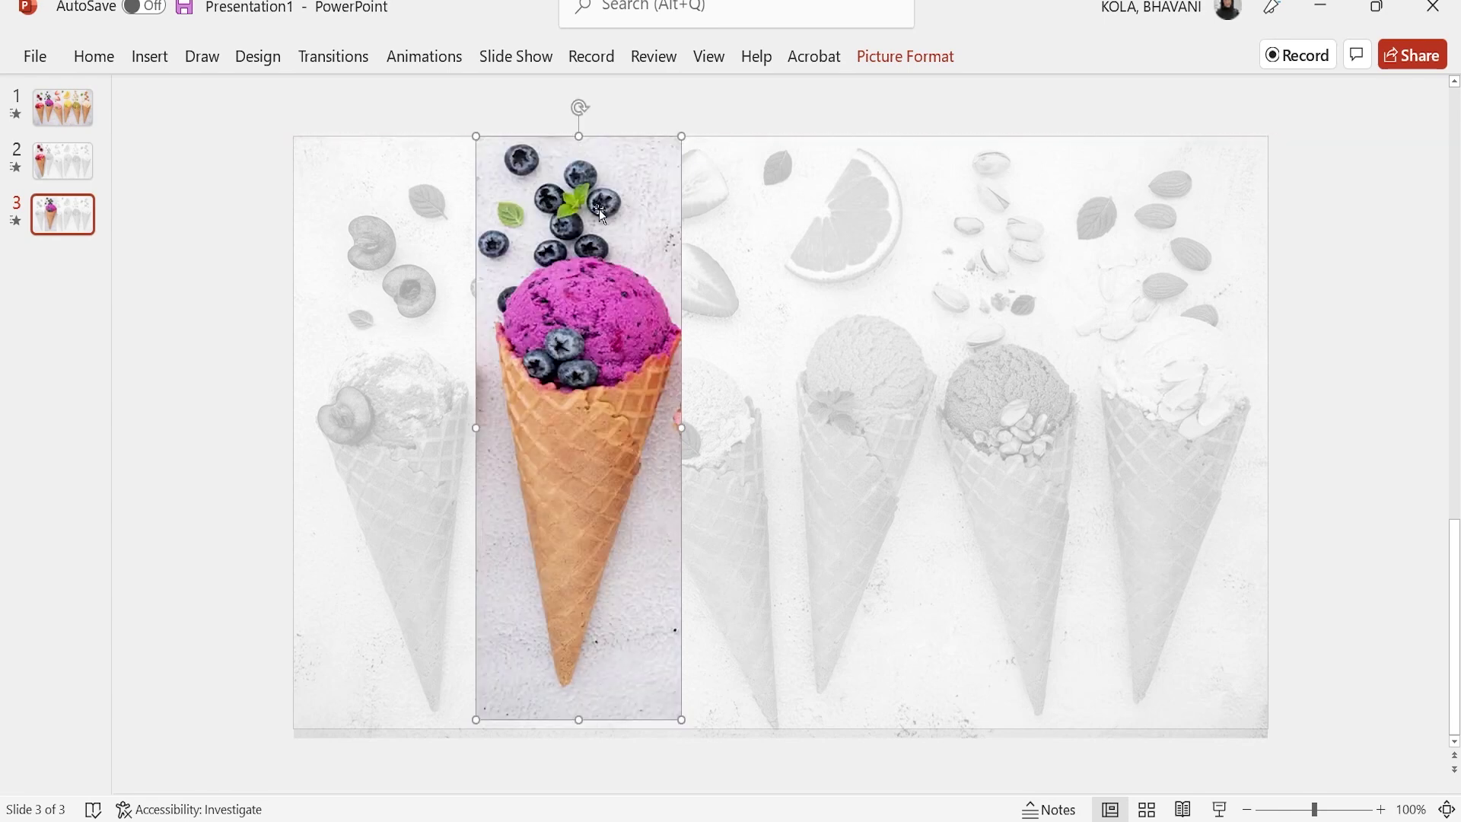
drag(578, 718, 578, 728)
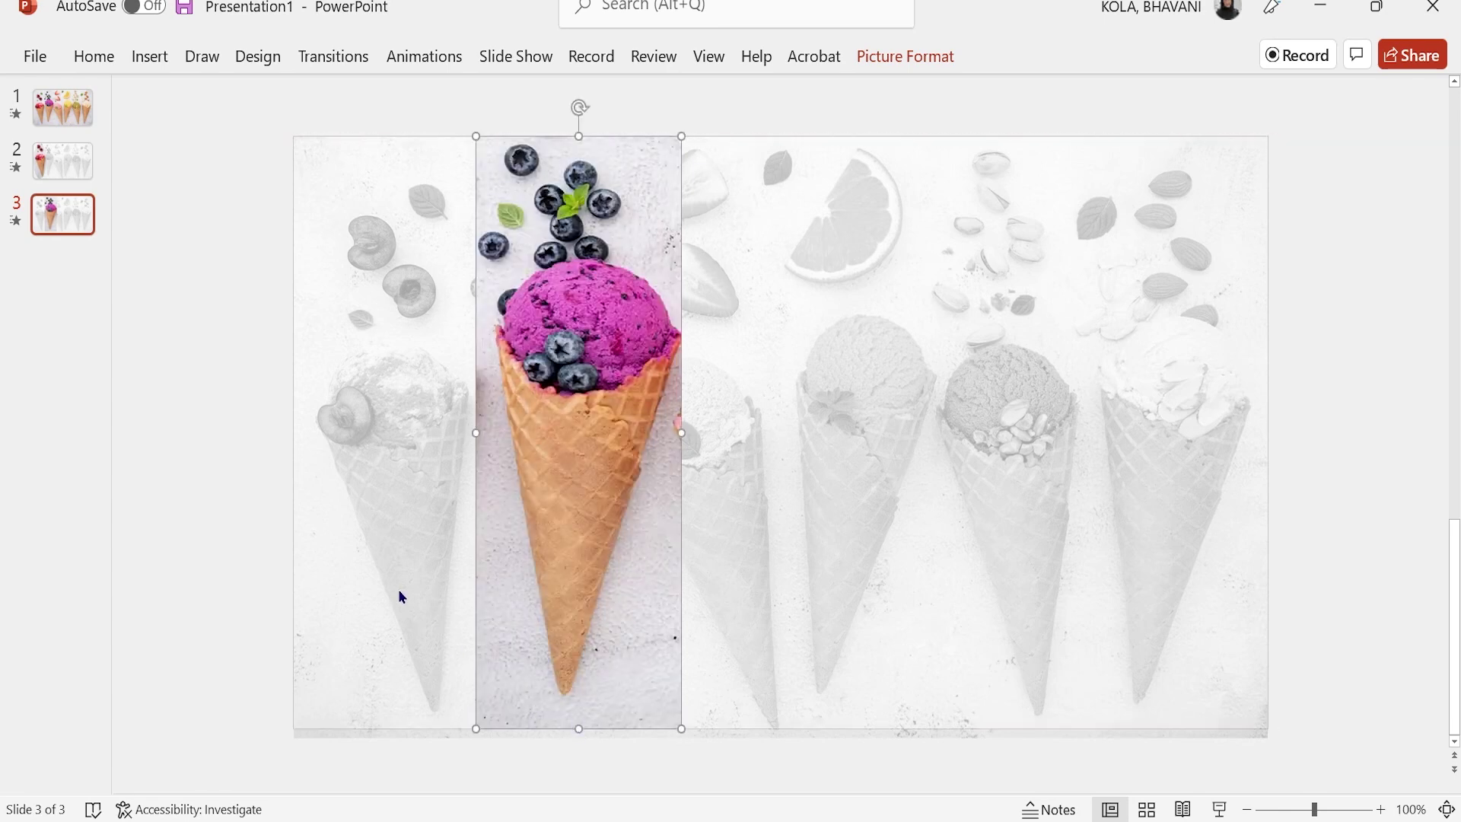
right_click(69, 219)
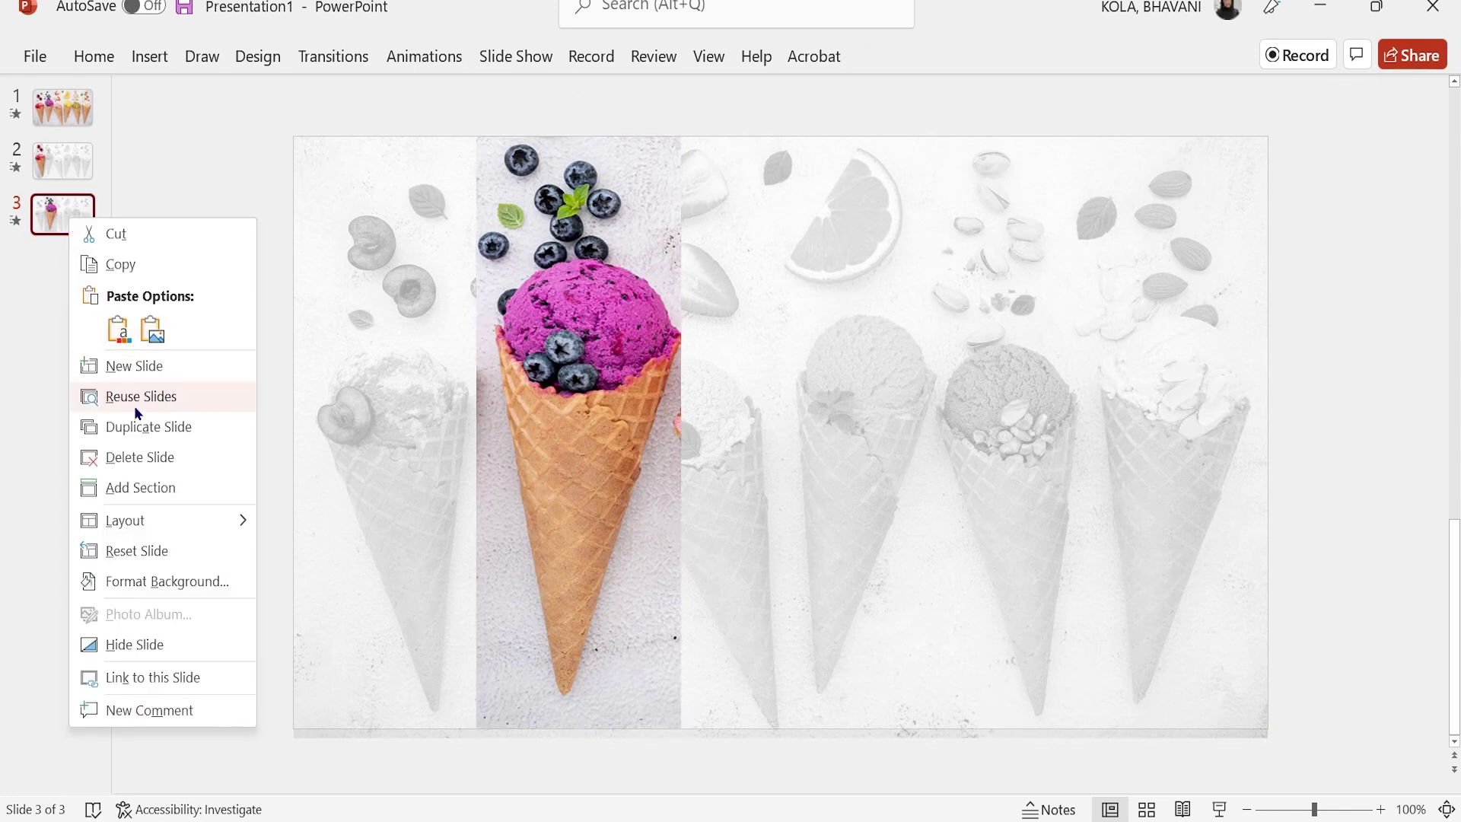
Duplicate slide 3 as slide 4 and crop its colour picture to an Oval shape.
click(134, 426)
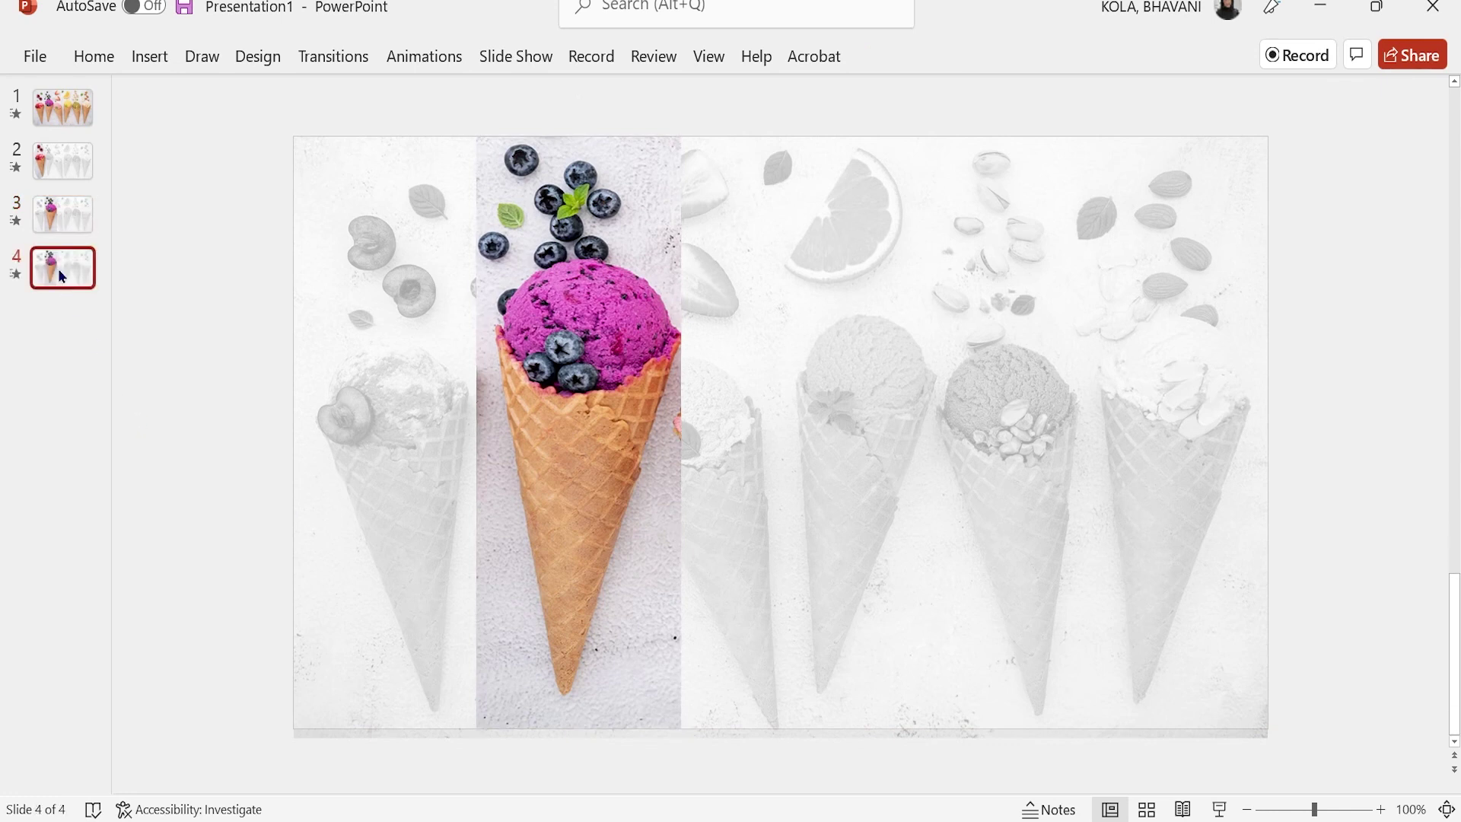
click(563, 339)
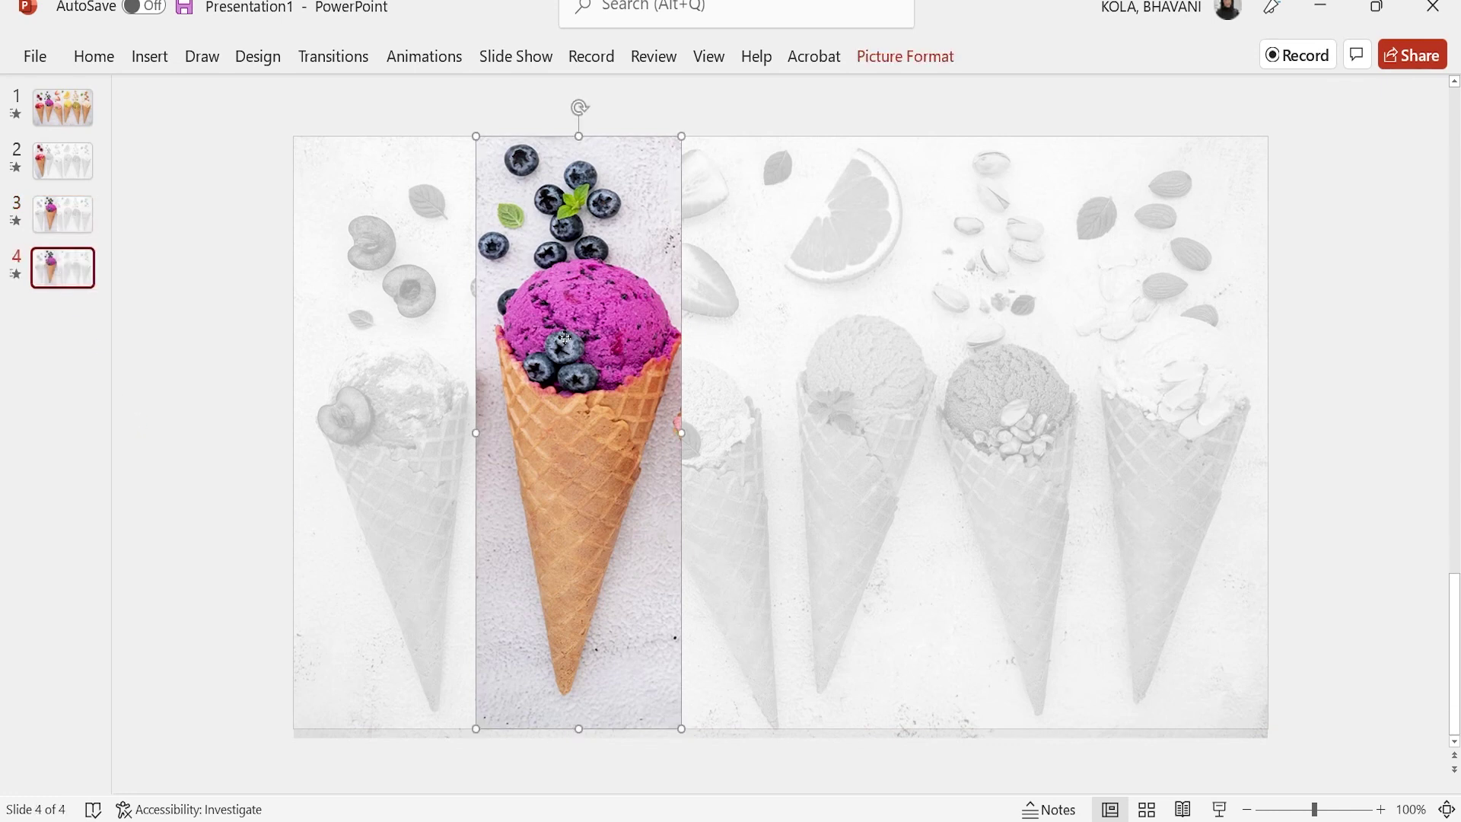
click(884, 60)
click(1270, 152)
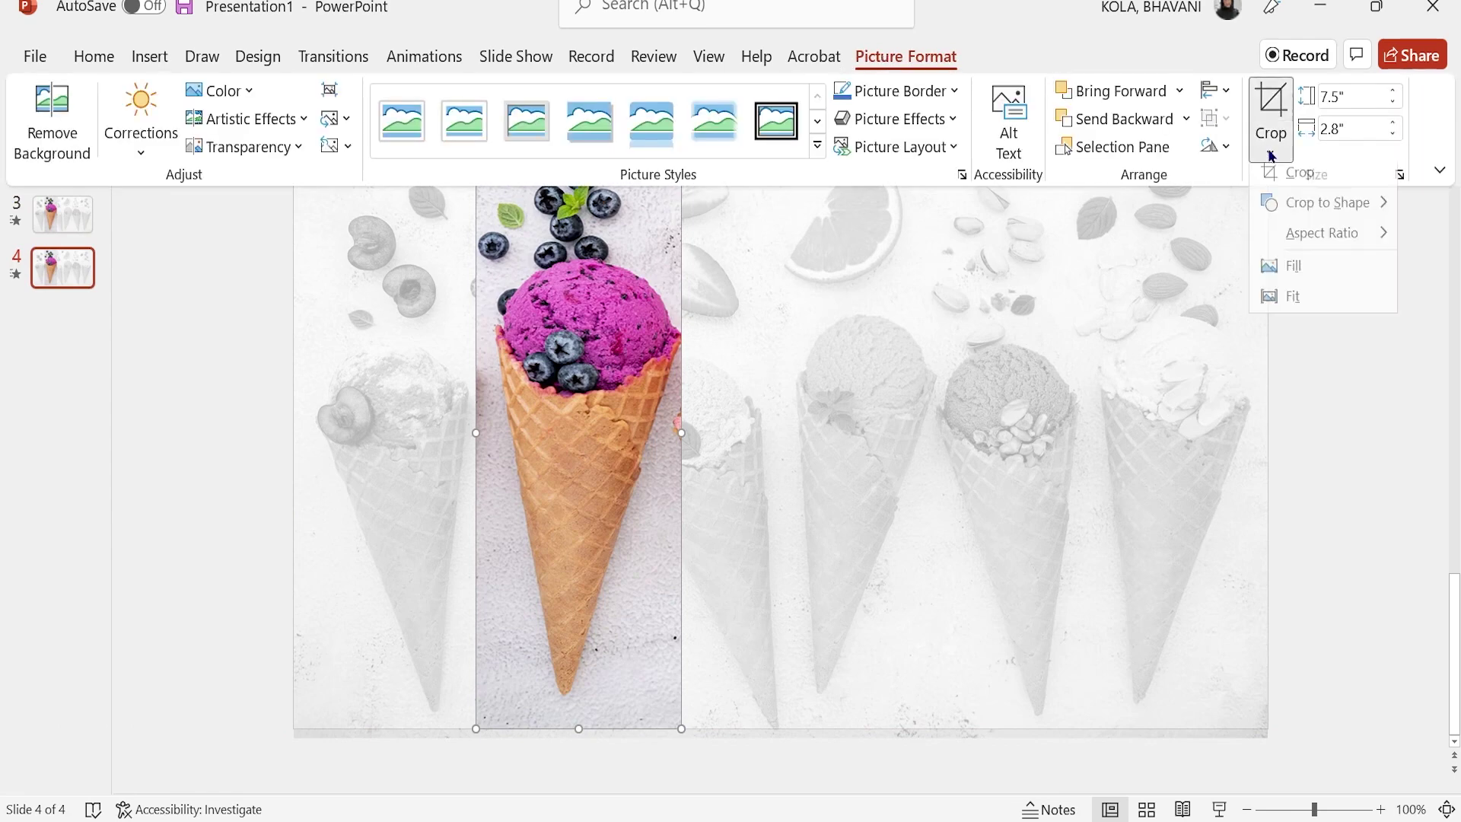
mouse_move(1292, 215)
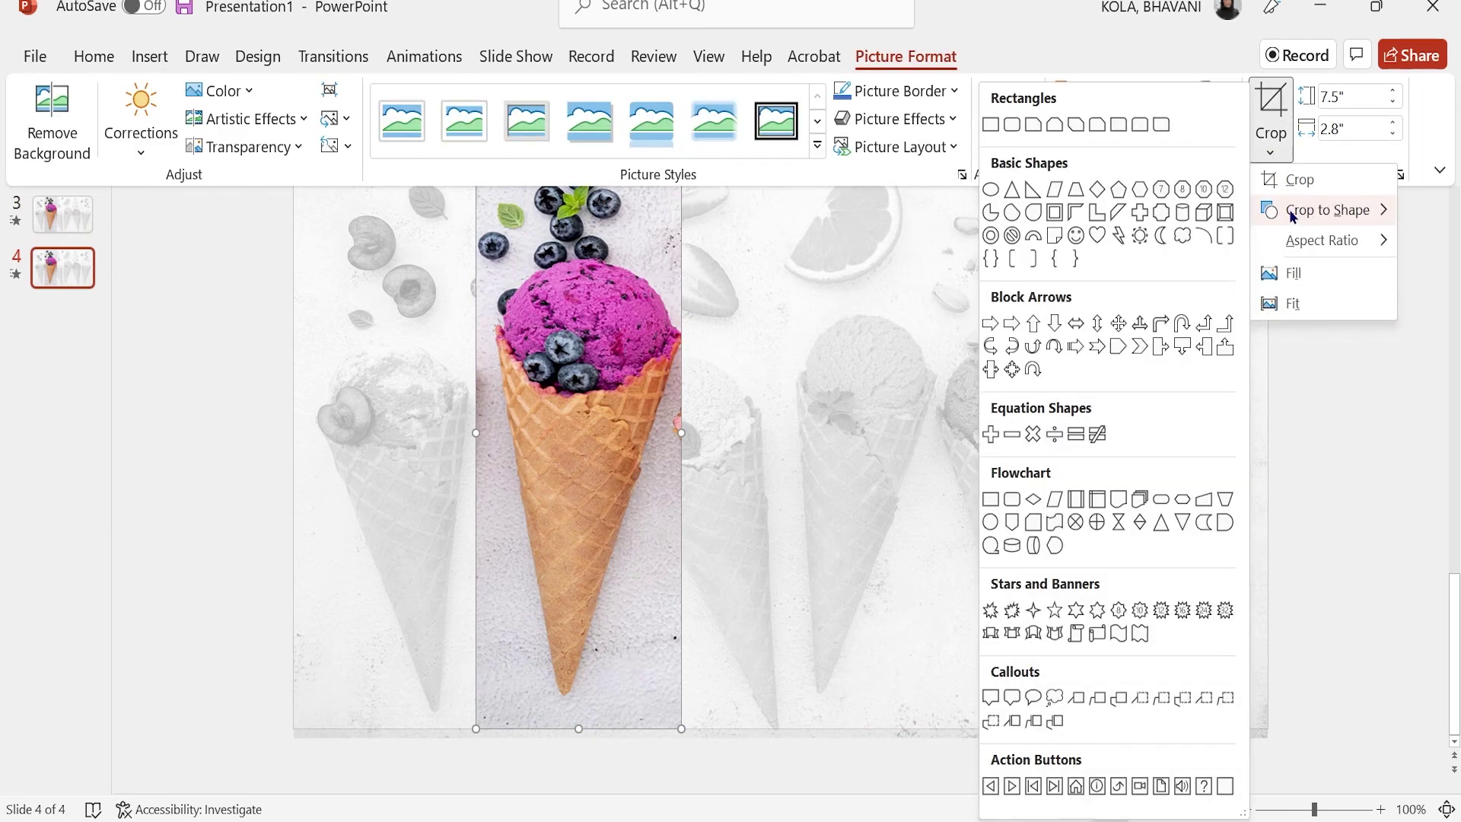
click(991, 190)
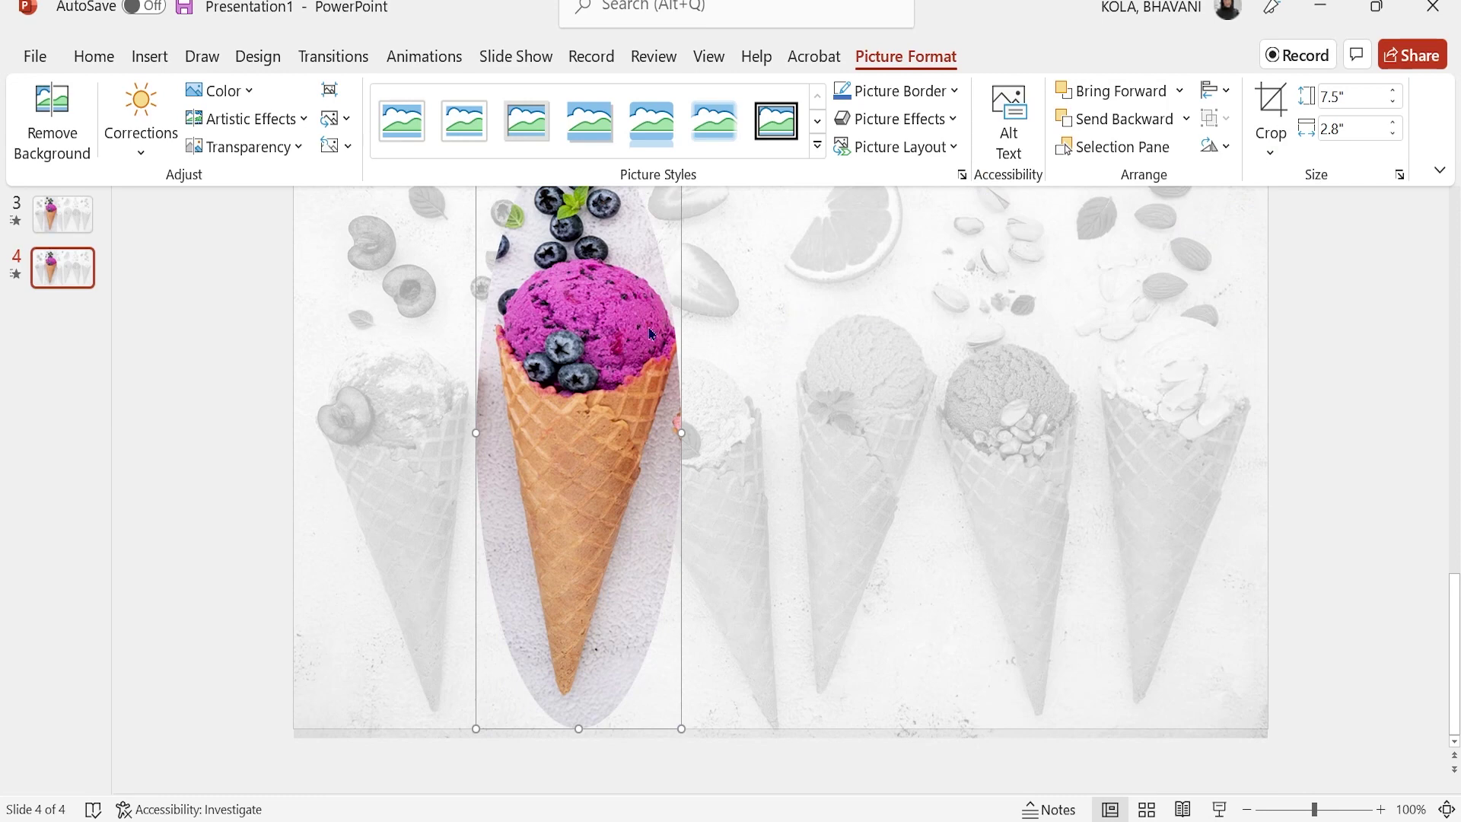
click(617, 341)
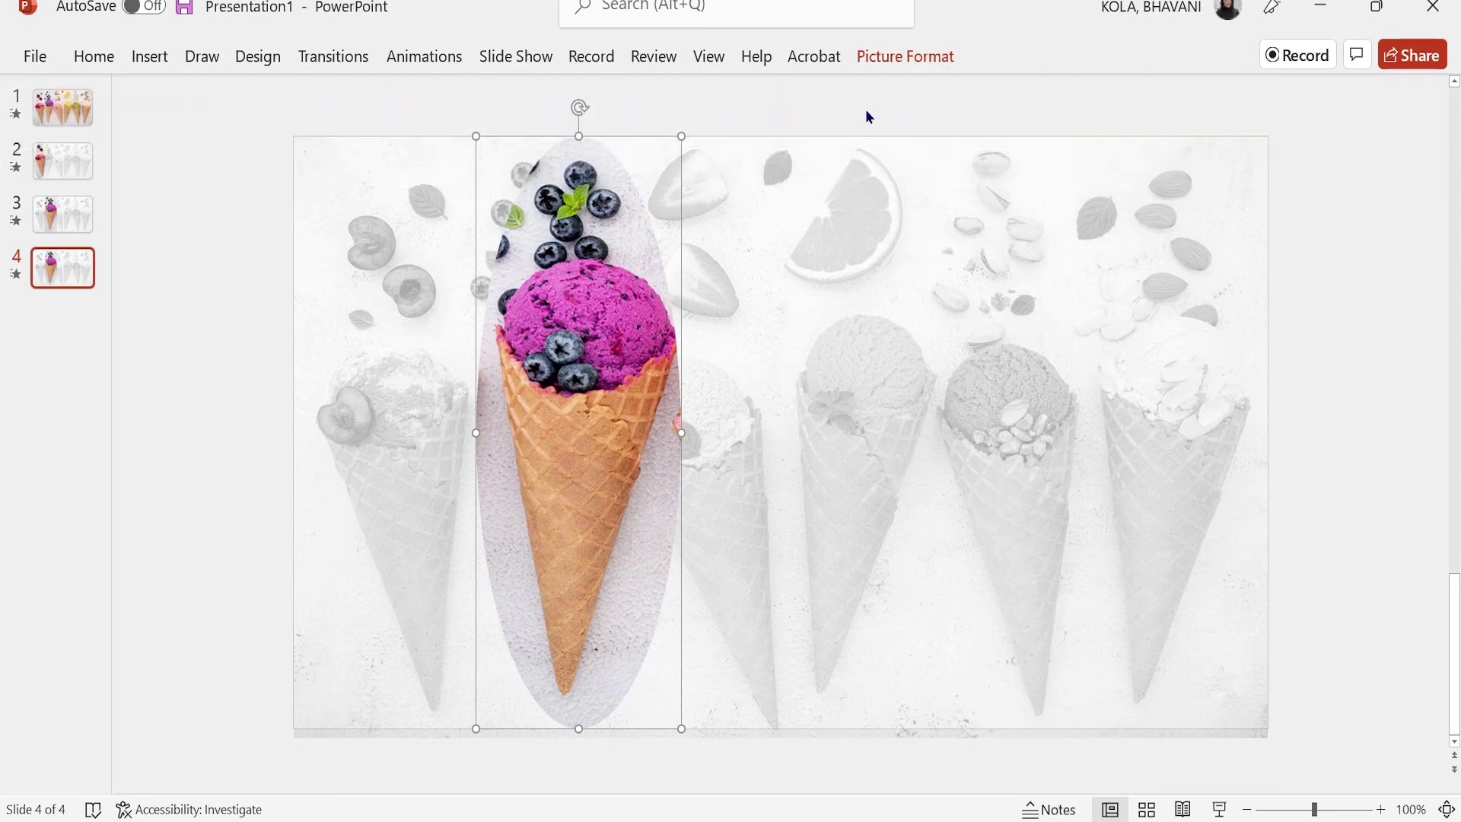
click(888, 61)
click(1270, 99)
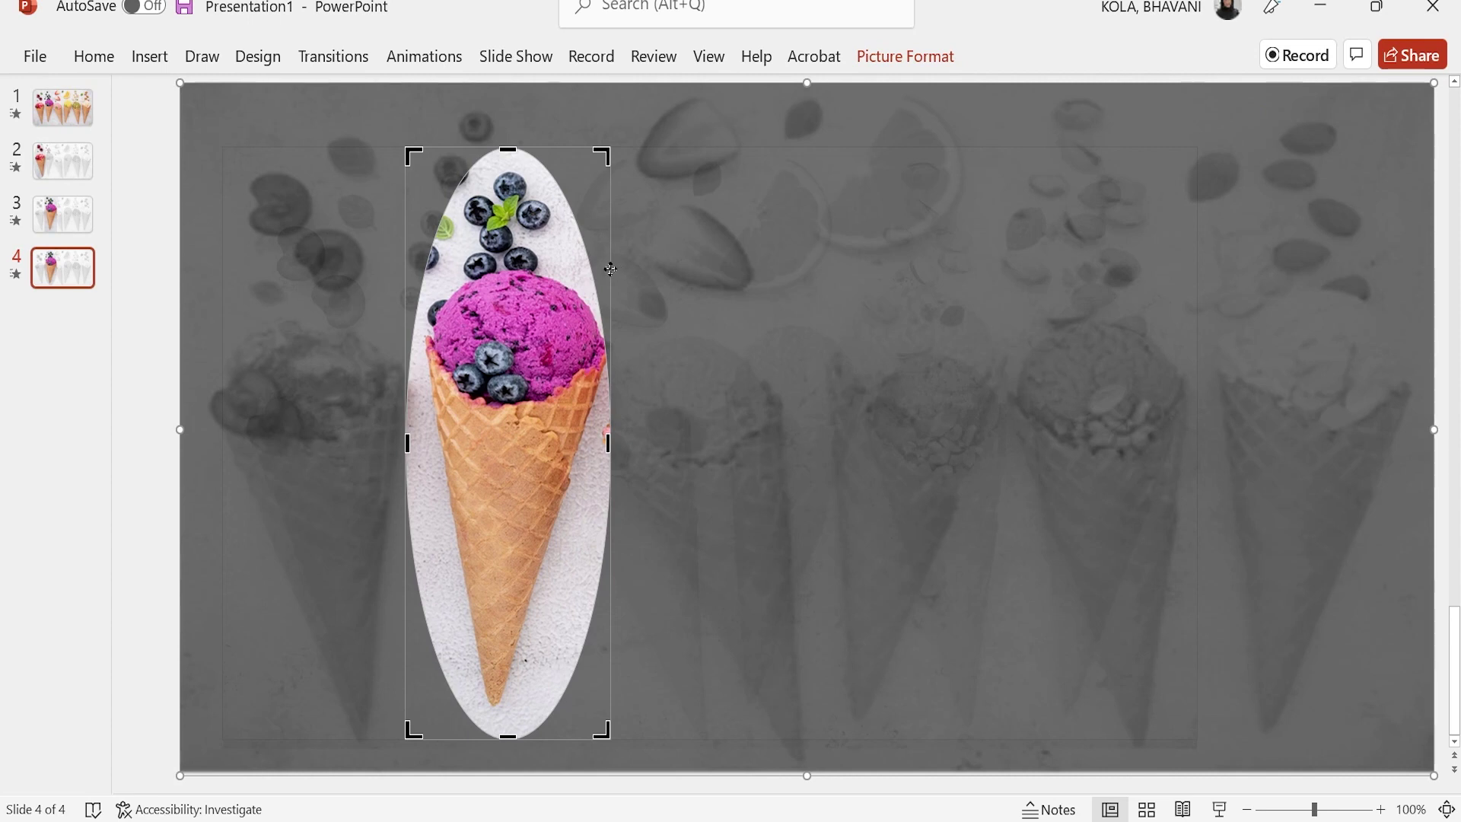
Move the oval crop onto the strawberry cone, then tilt, enlarge and reposition it.
drag(611, 268, 861, 303)
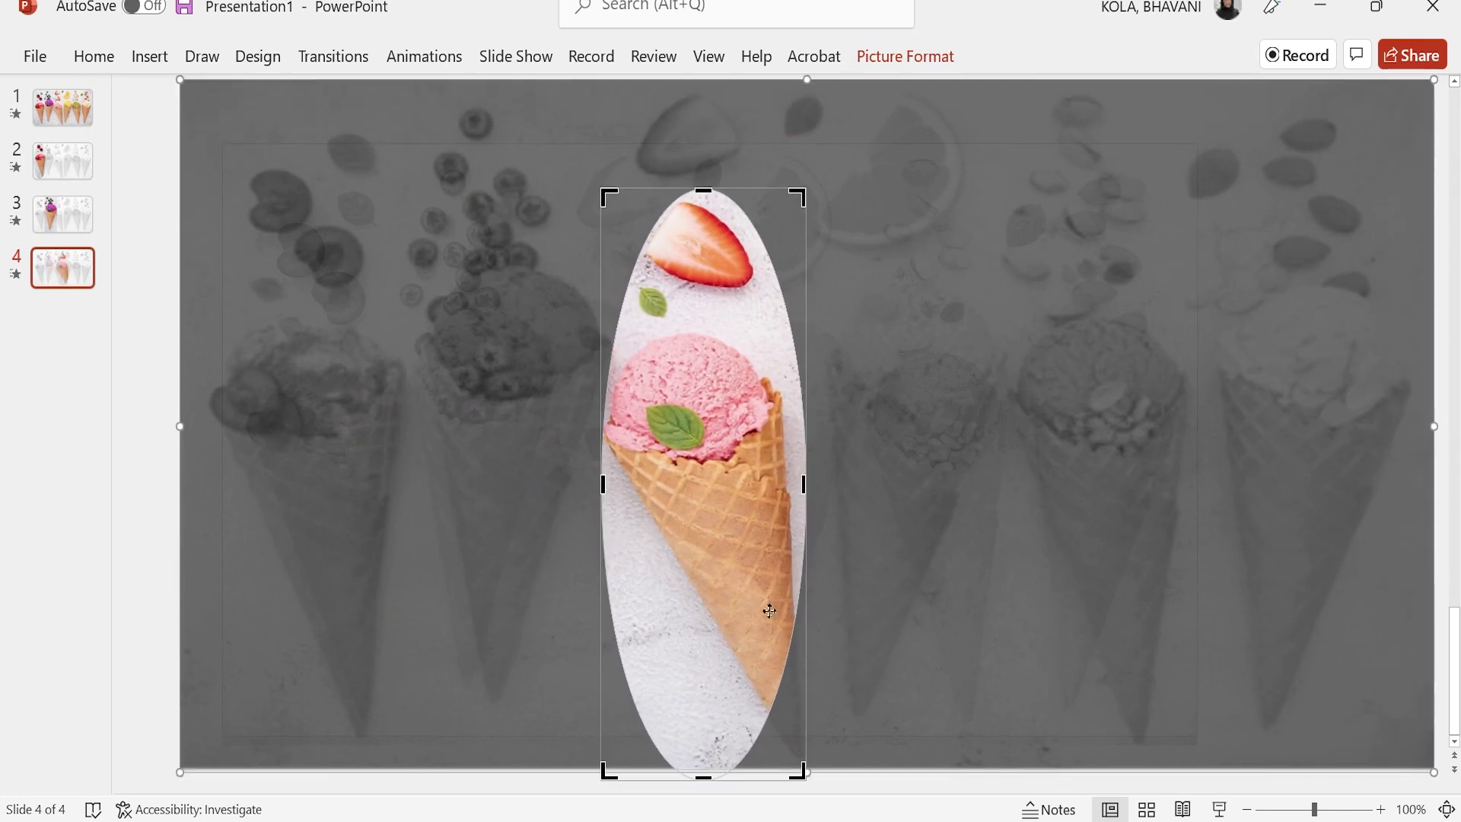
drag(809, 620, 872, 592)
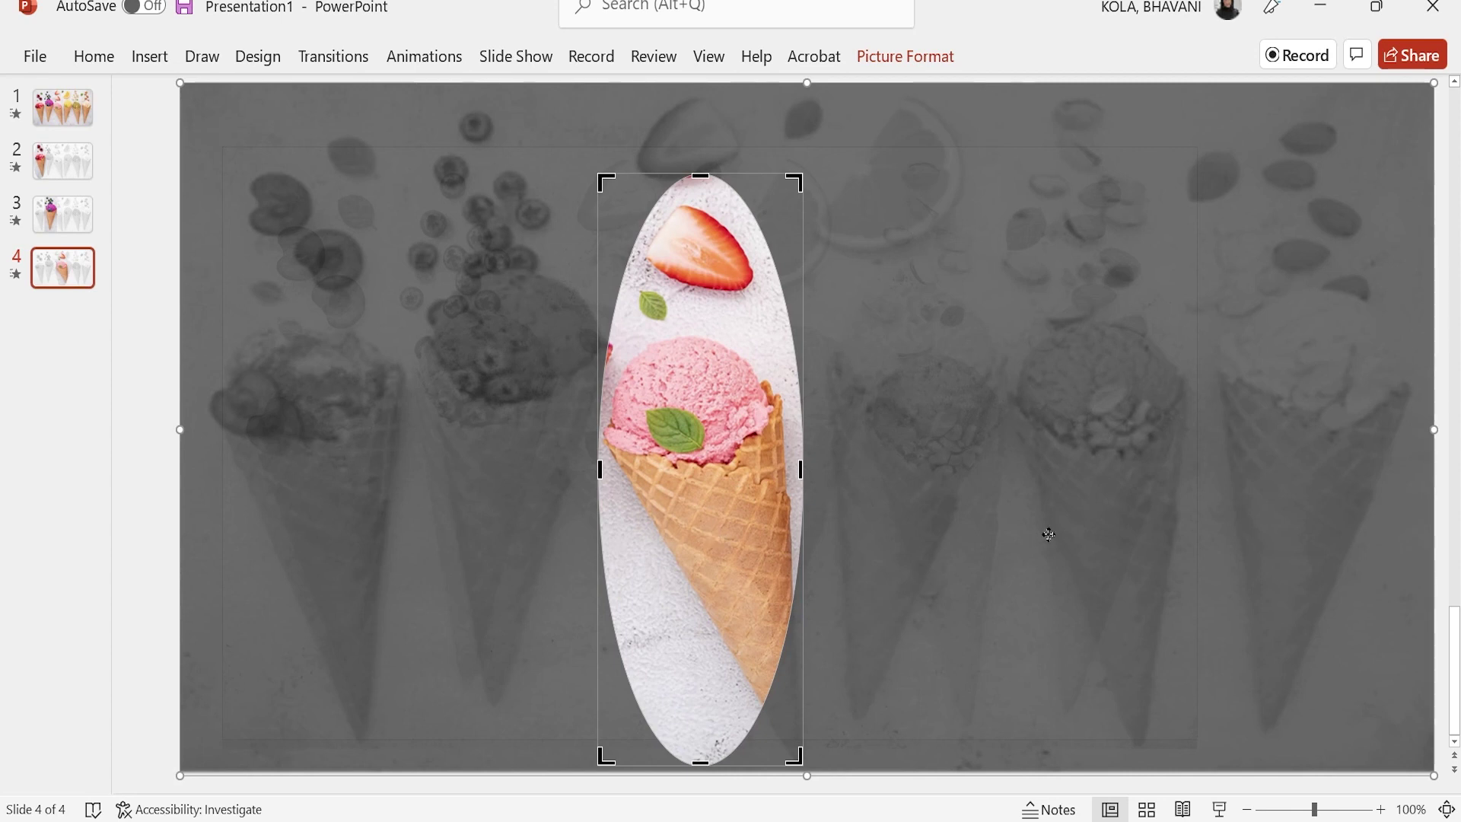
click(134, 461)
click(797, 435)
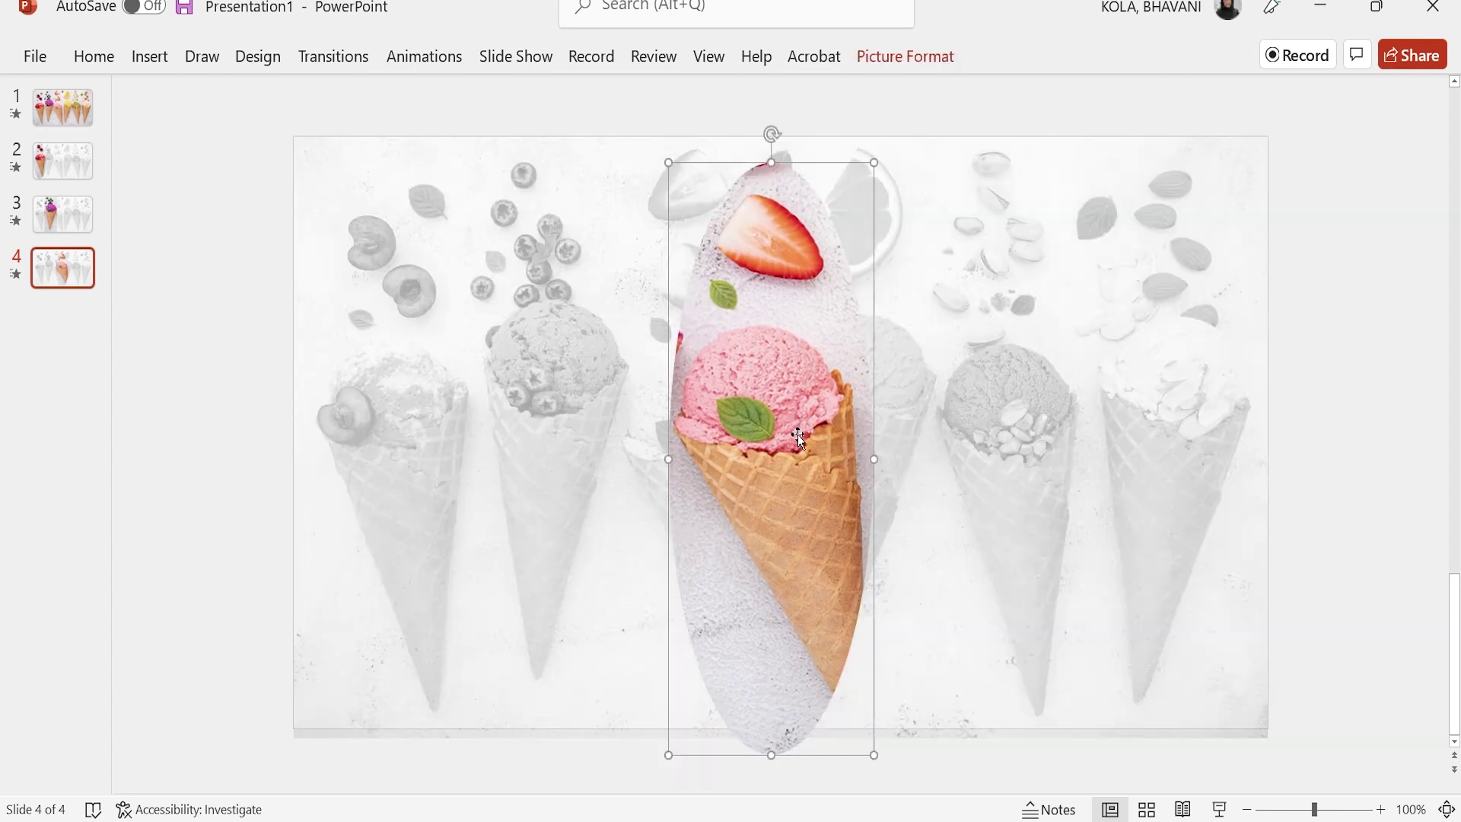
drag(773, 129, 724, 182)
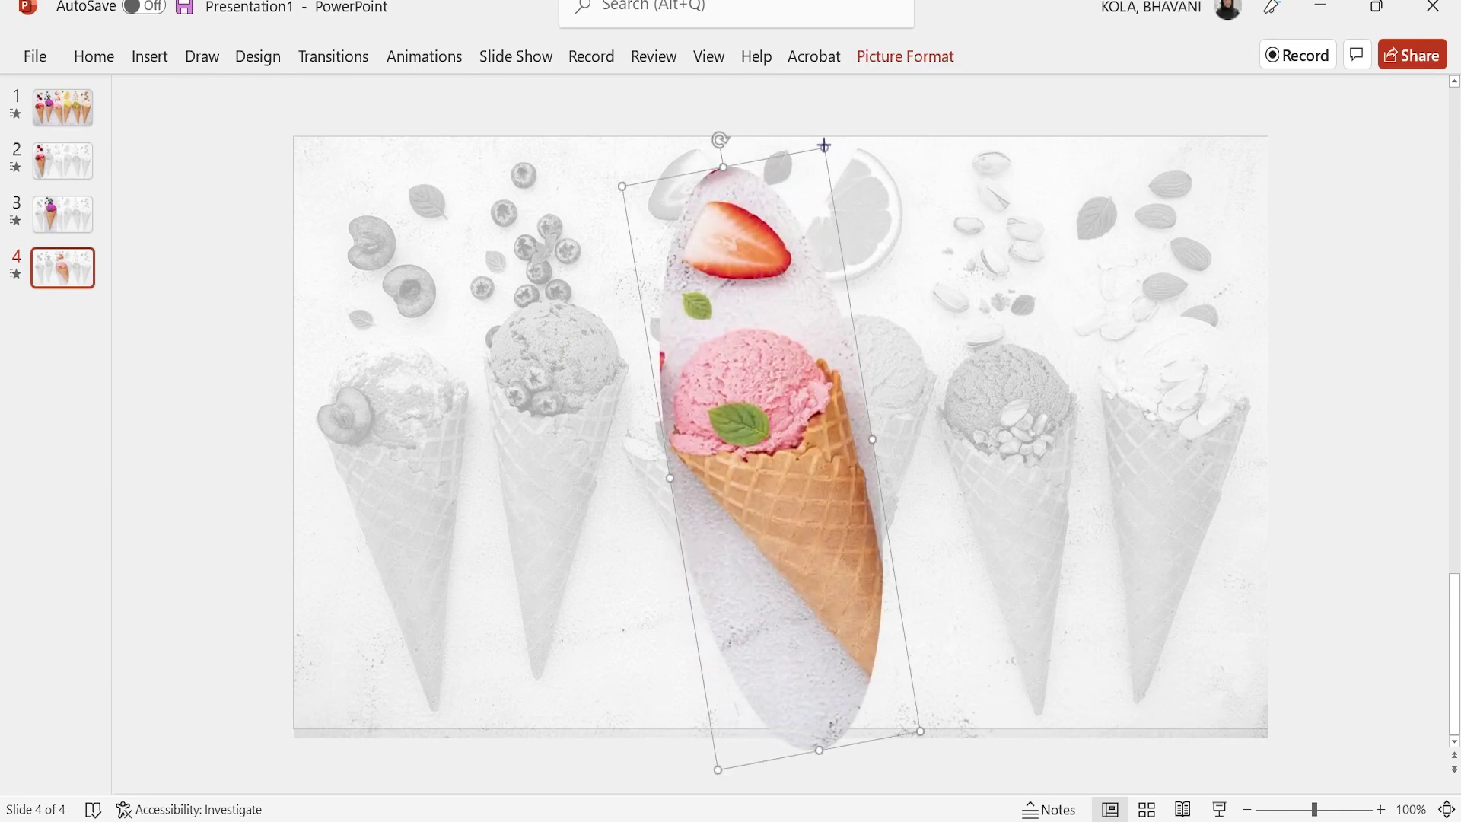
drag(825, 145, 828, 126)
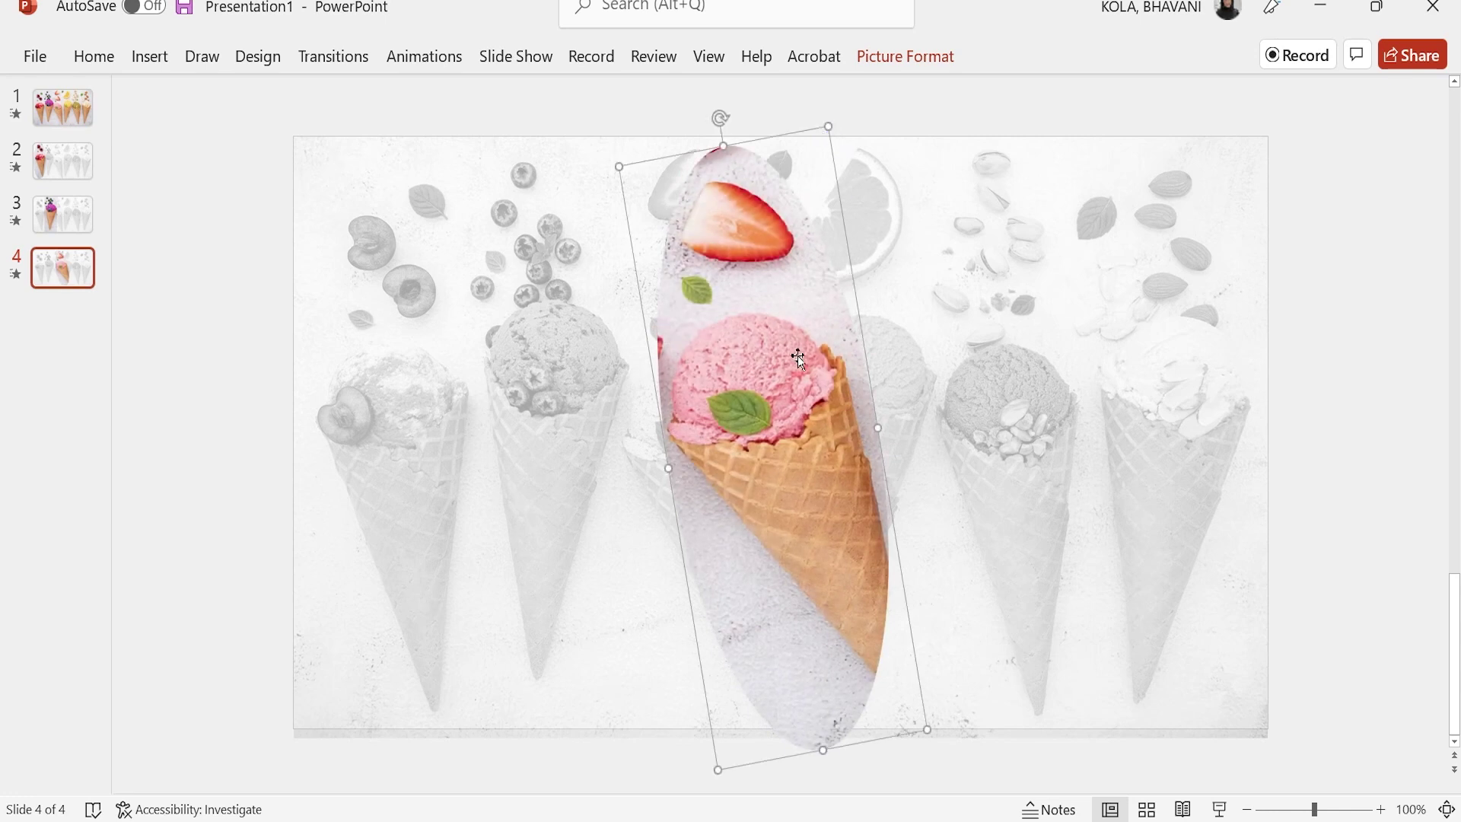
drag(793, 361, 766, 351)
click(384, 400)
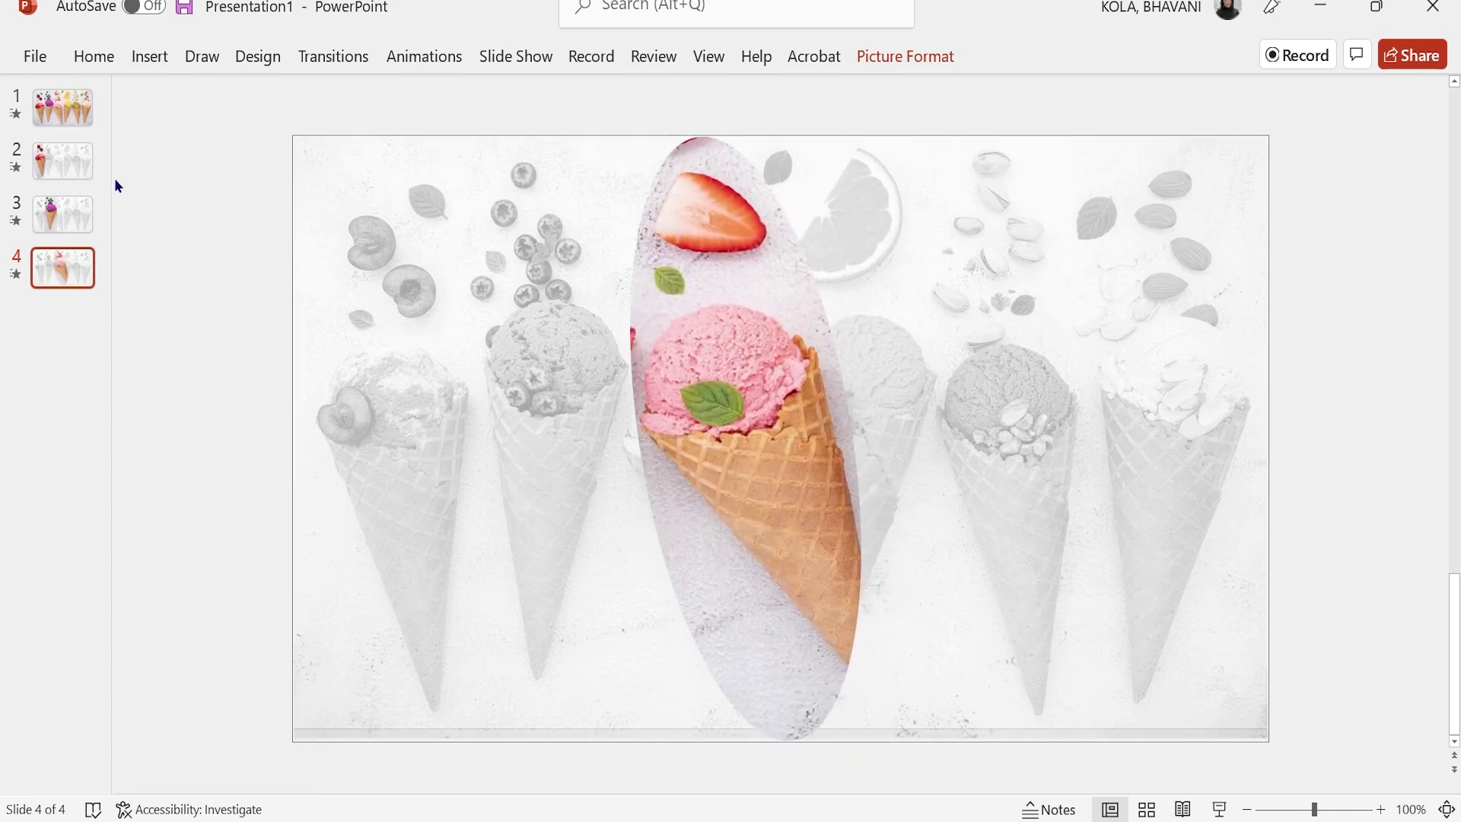
click(72, 344)
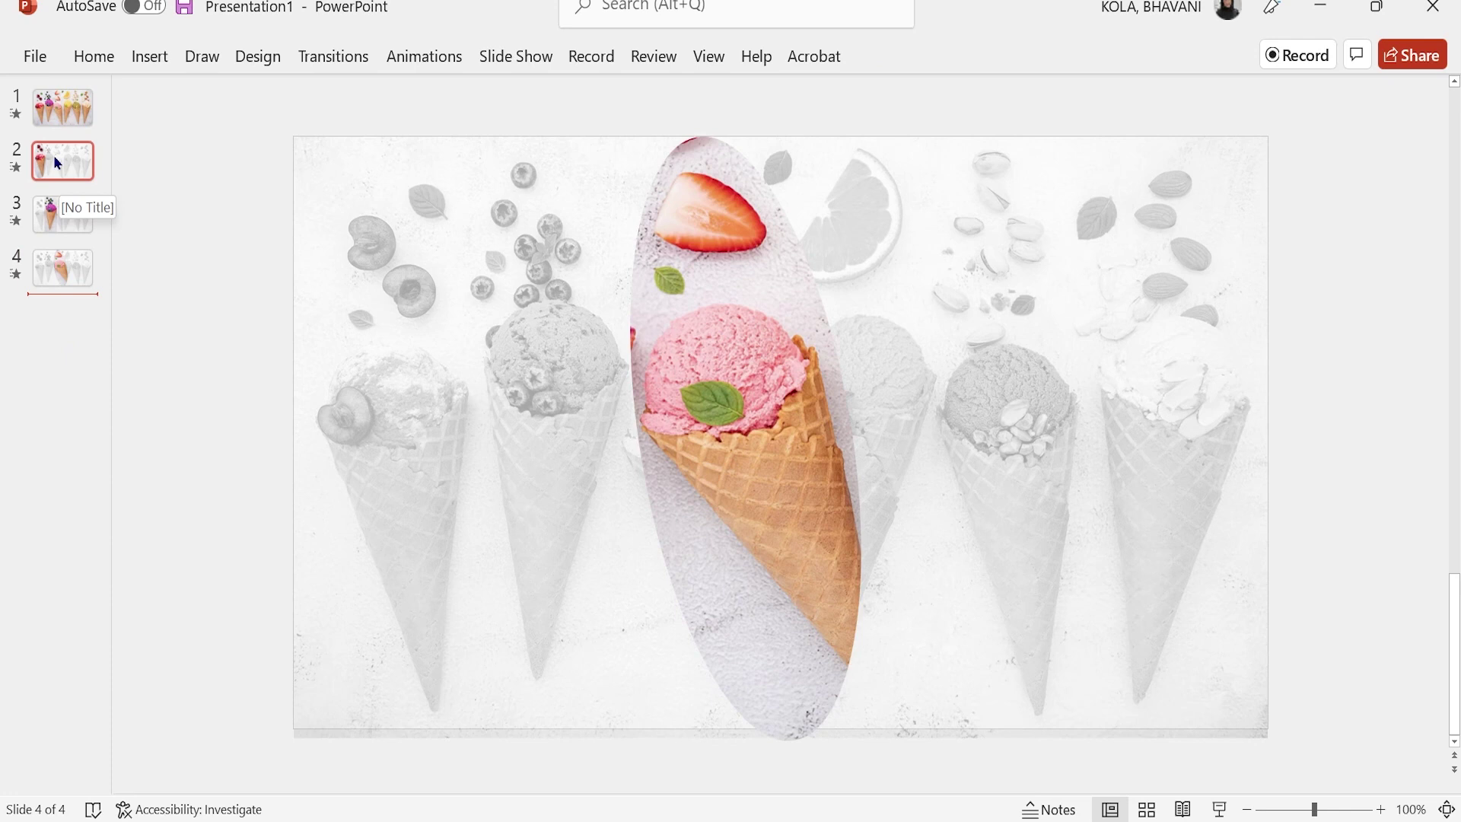
Select ice-cream slides 1–4 together and apply the Morph transition to them.
click(71, 109)
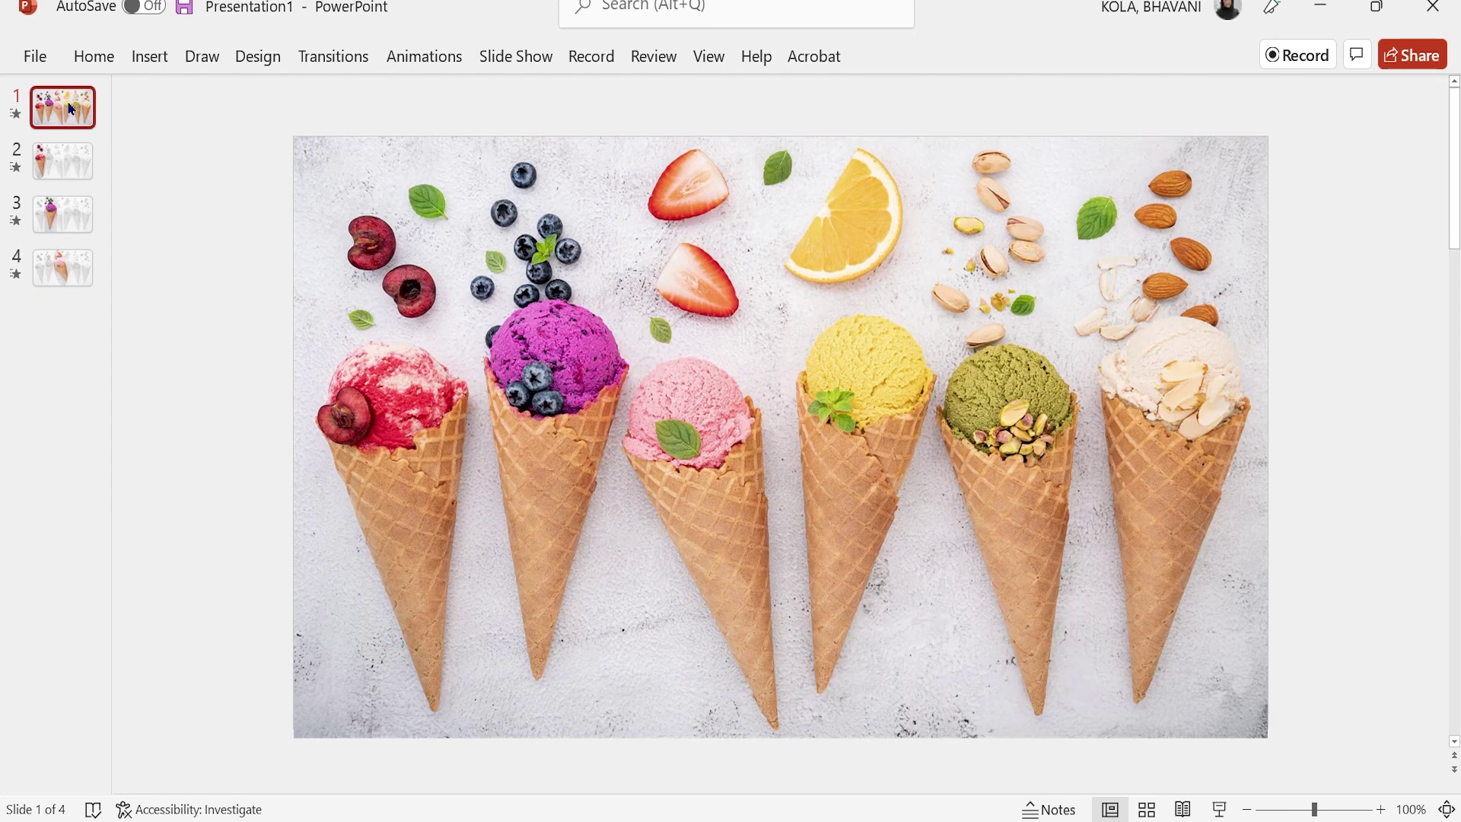
ctrl+click(71, 177)
ctrl+click(70, 227)
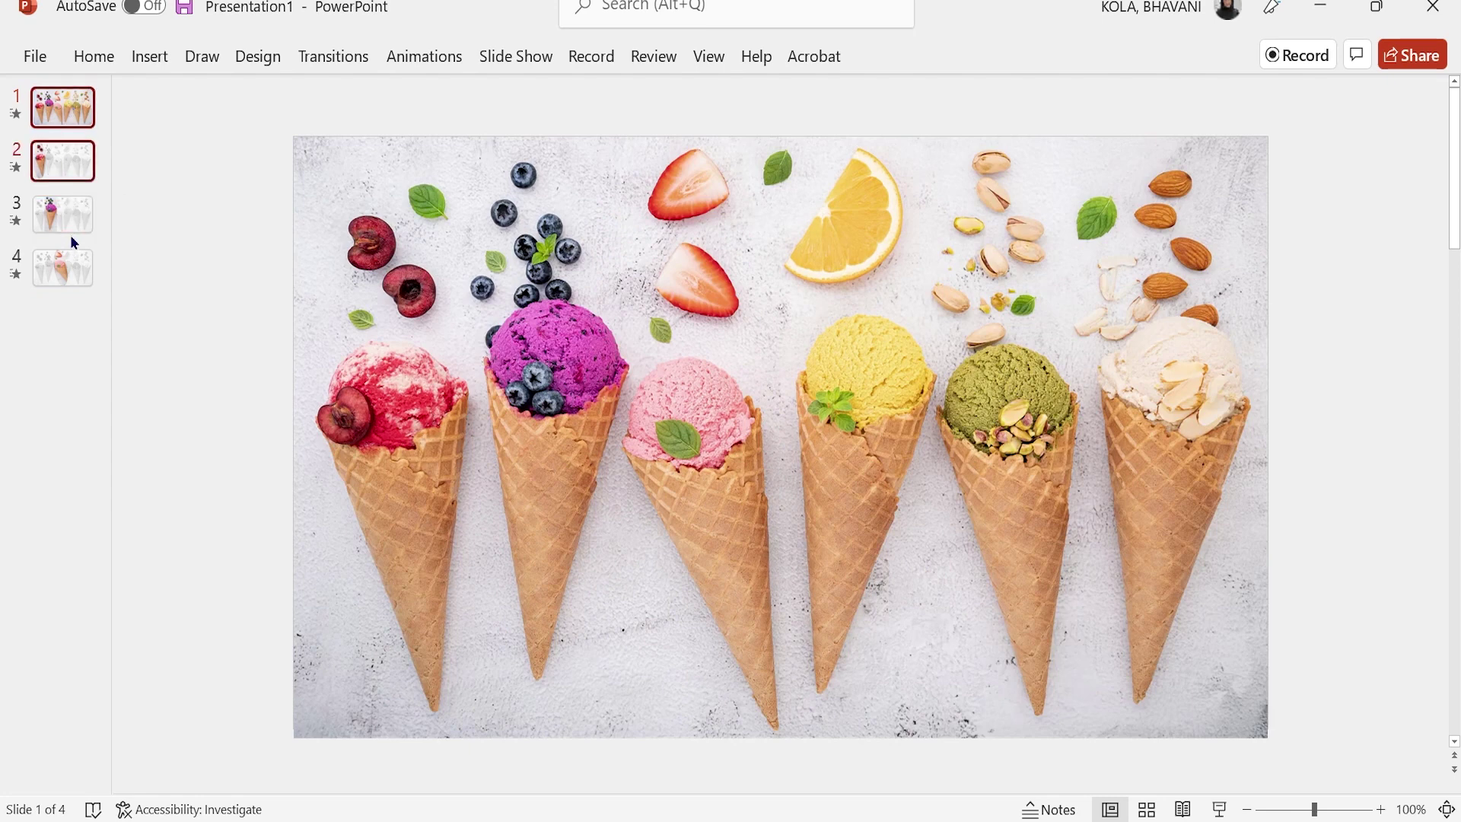
ctrl+click(70, 279)
click(335, 56)
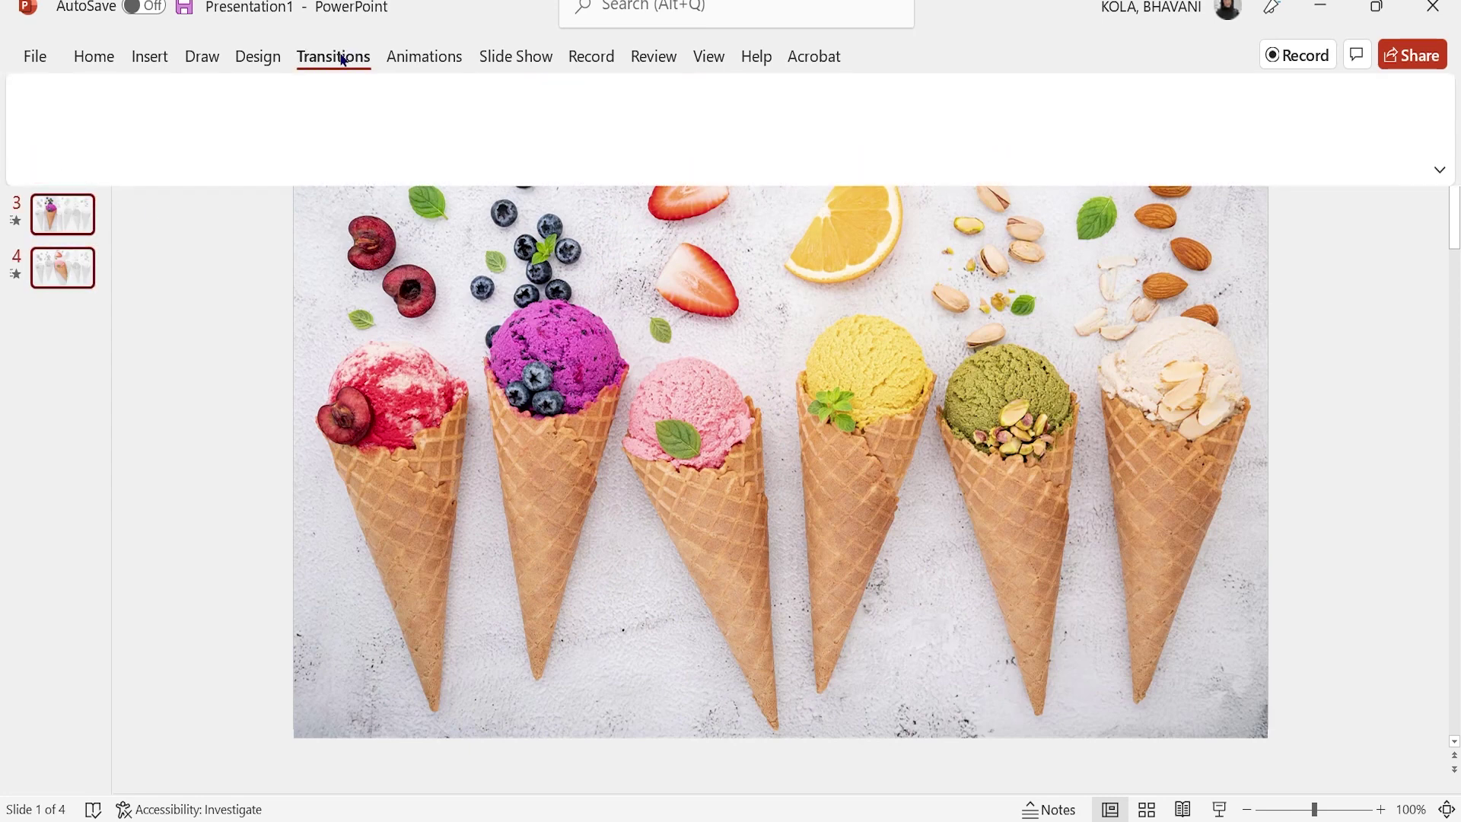
click(215, 134)
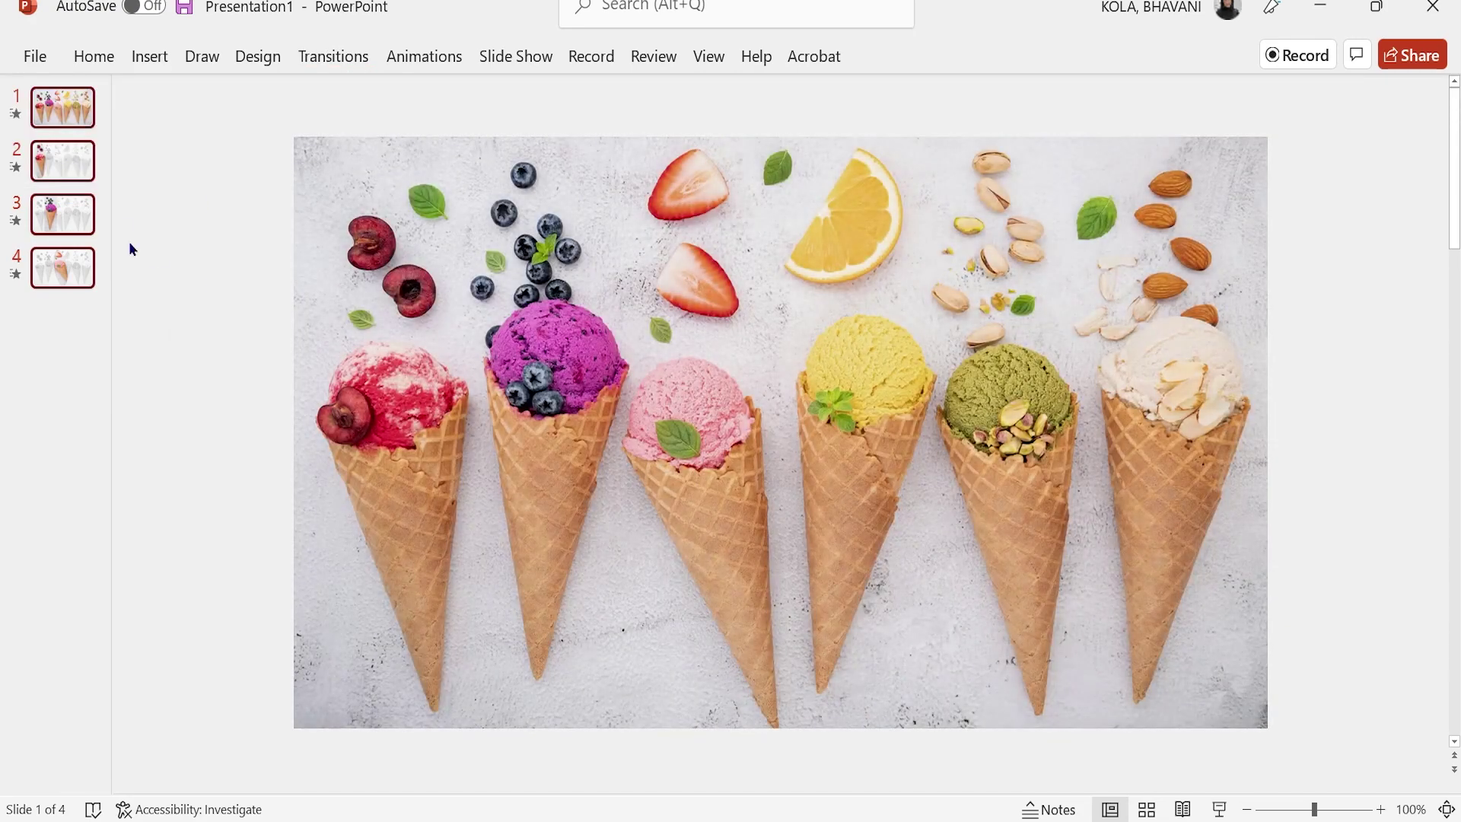
click(195, 319)
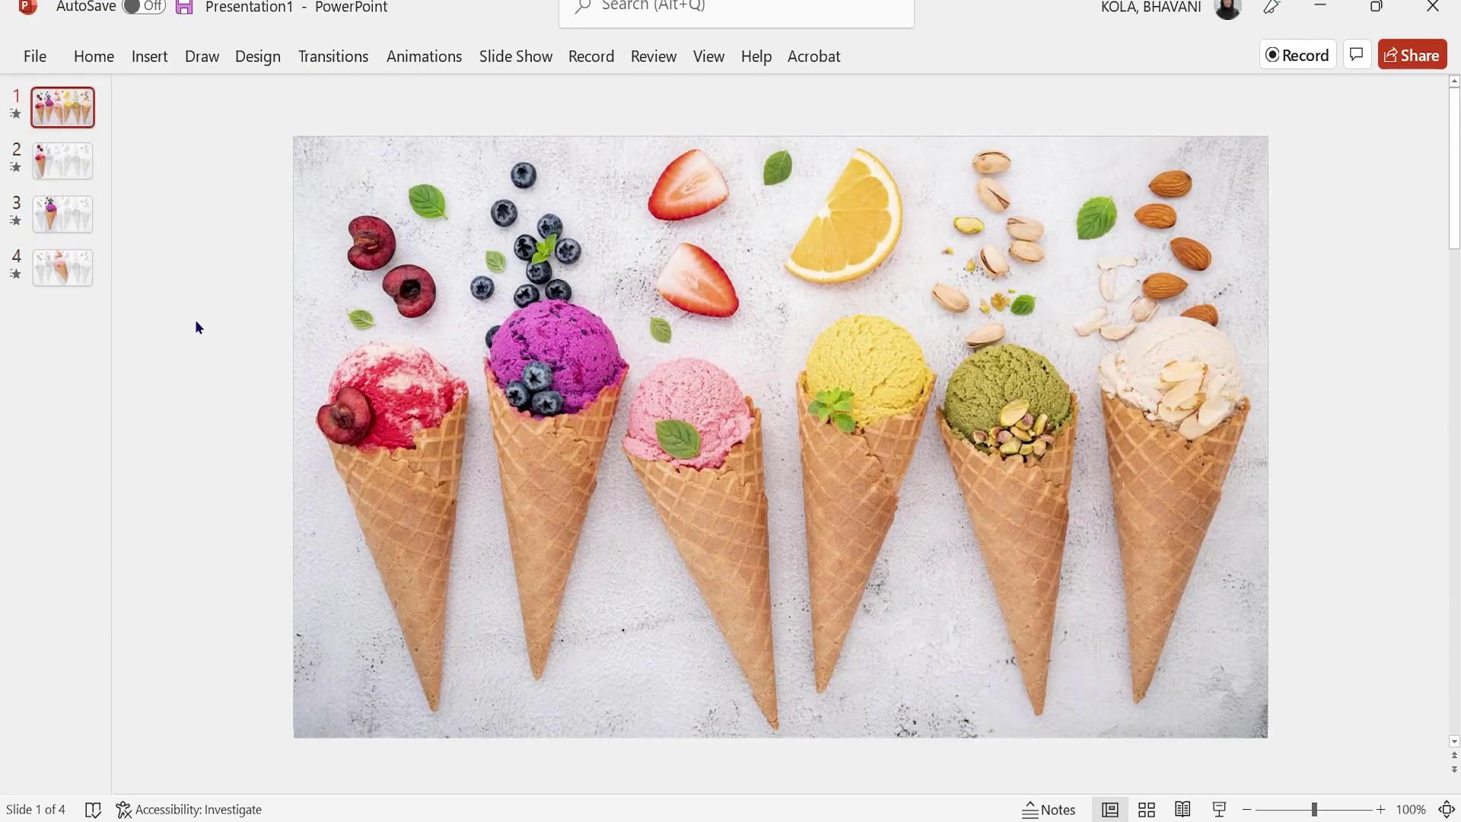
Play the ice-cream slide show from the beginning through slides 2, 3 and 4.
click(1220, 809)
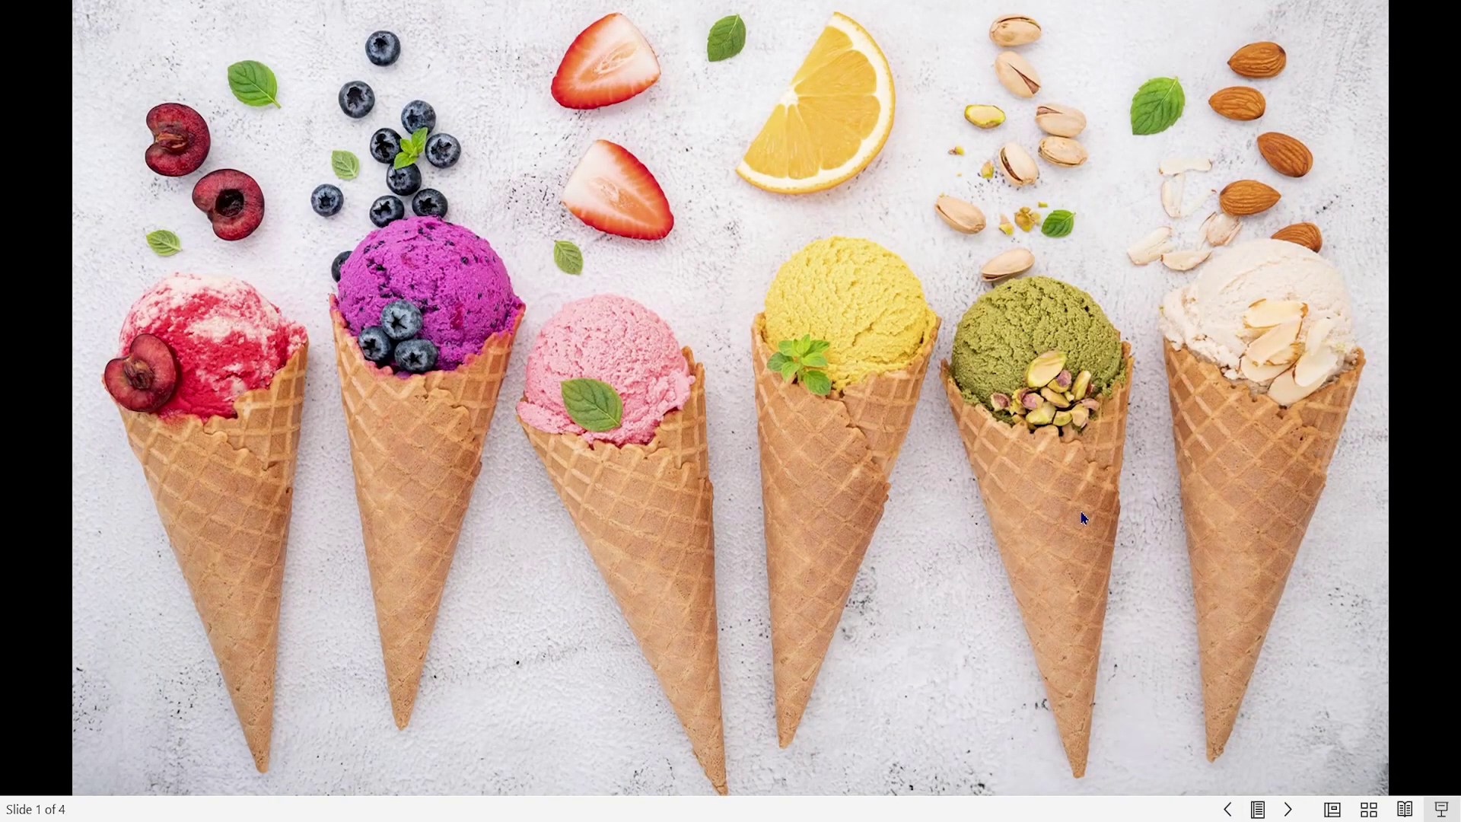
click(1084, 518)
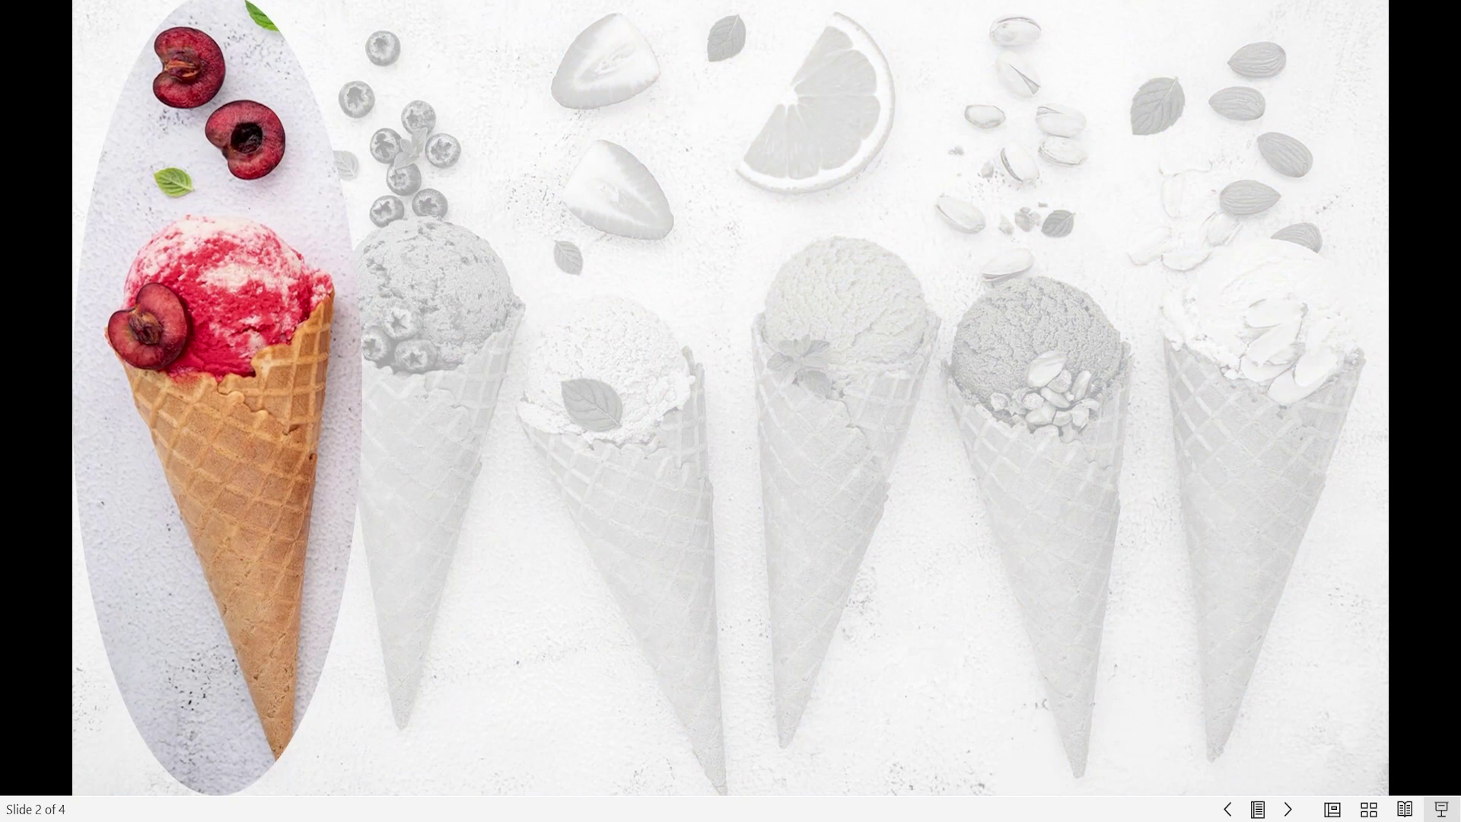
key(Right)
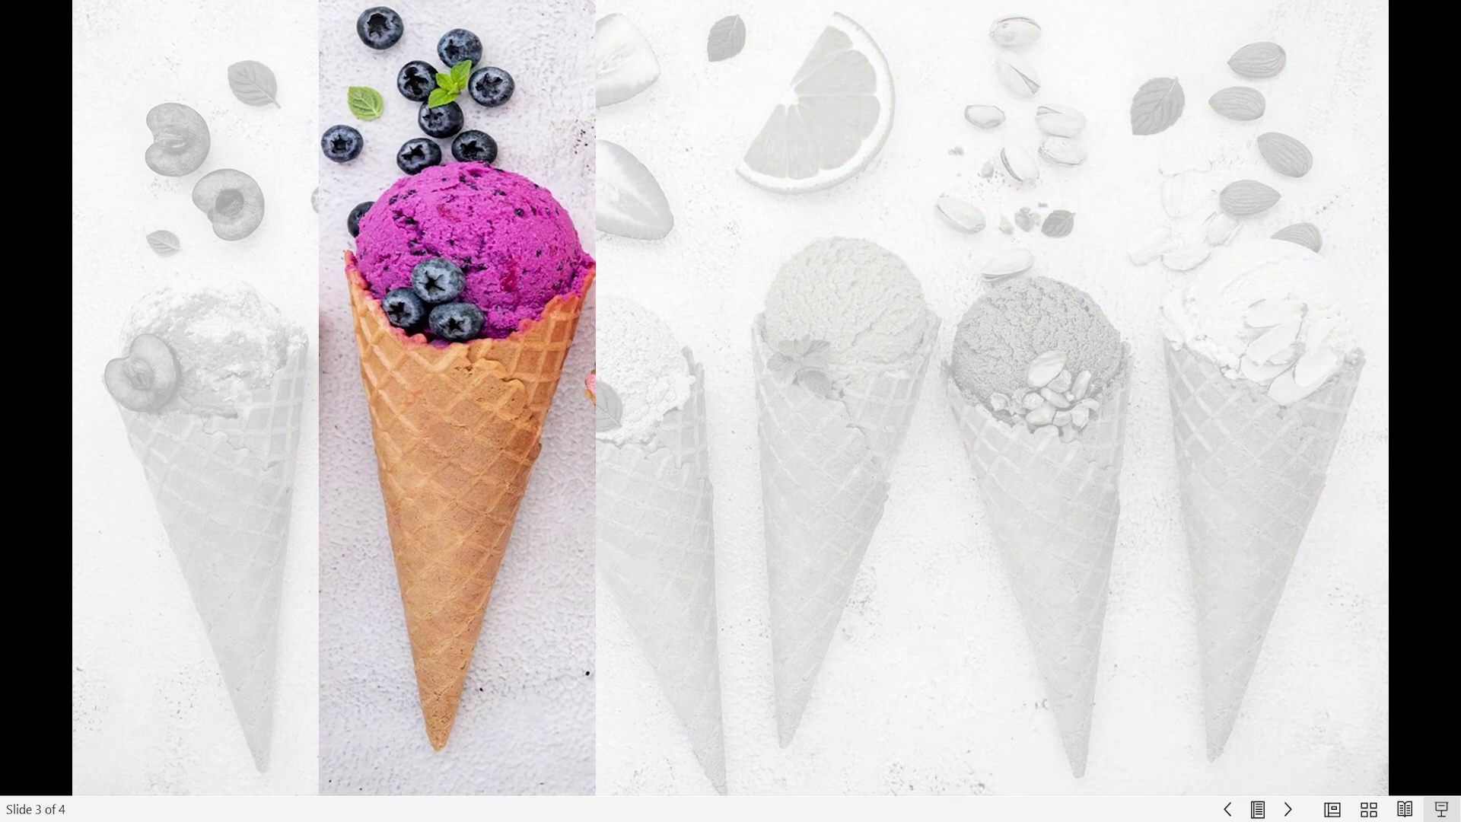
key(Right)
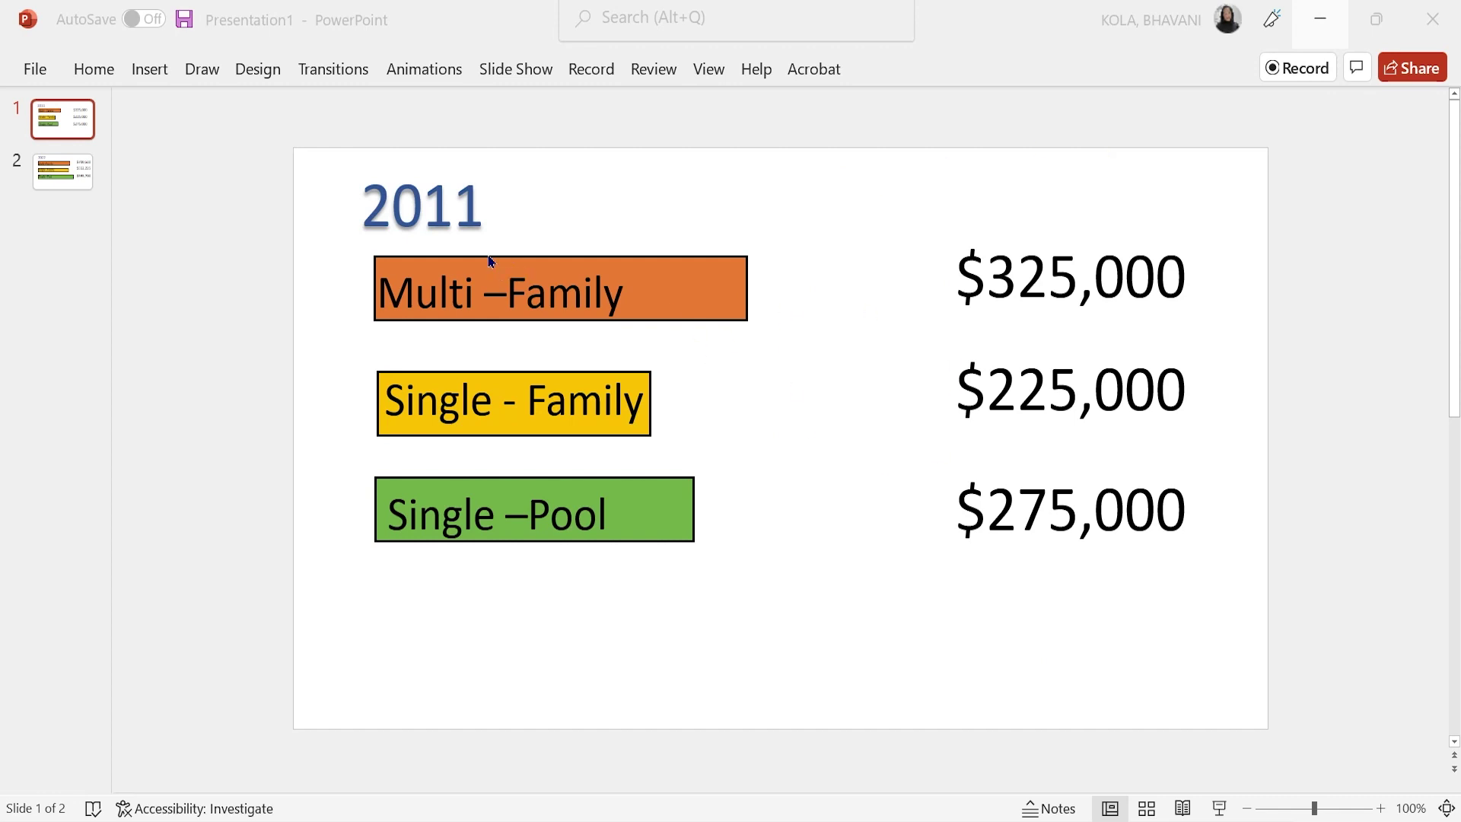
Preview the bar-chart show from the 2011 slide to the 2022 slide, then exit.
click(81, 181)
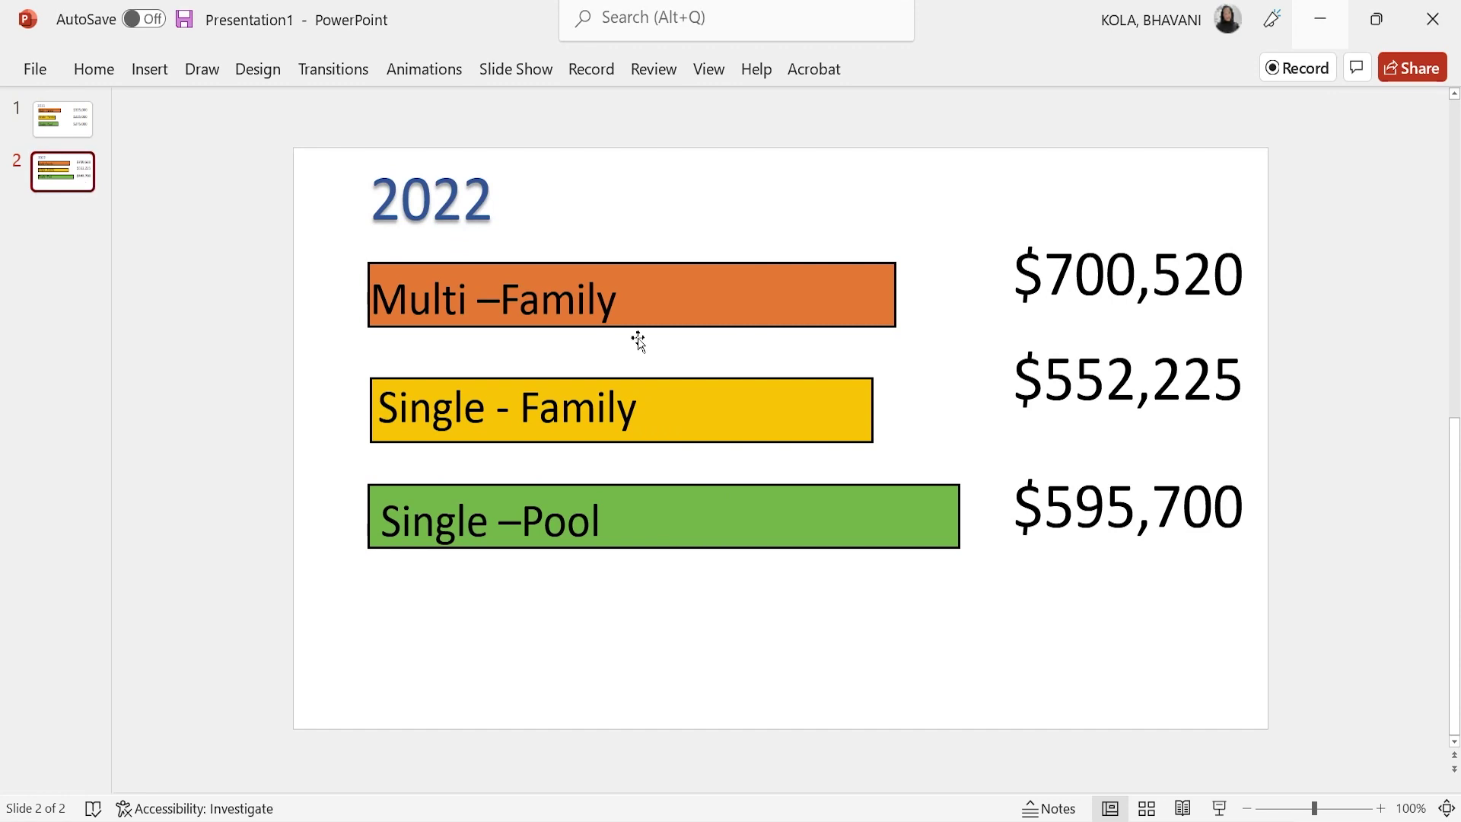
click(75, 130)
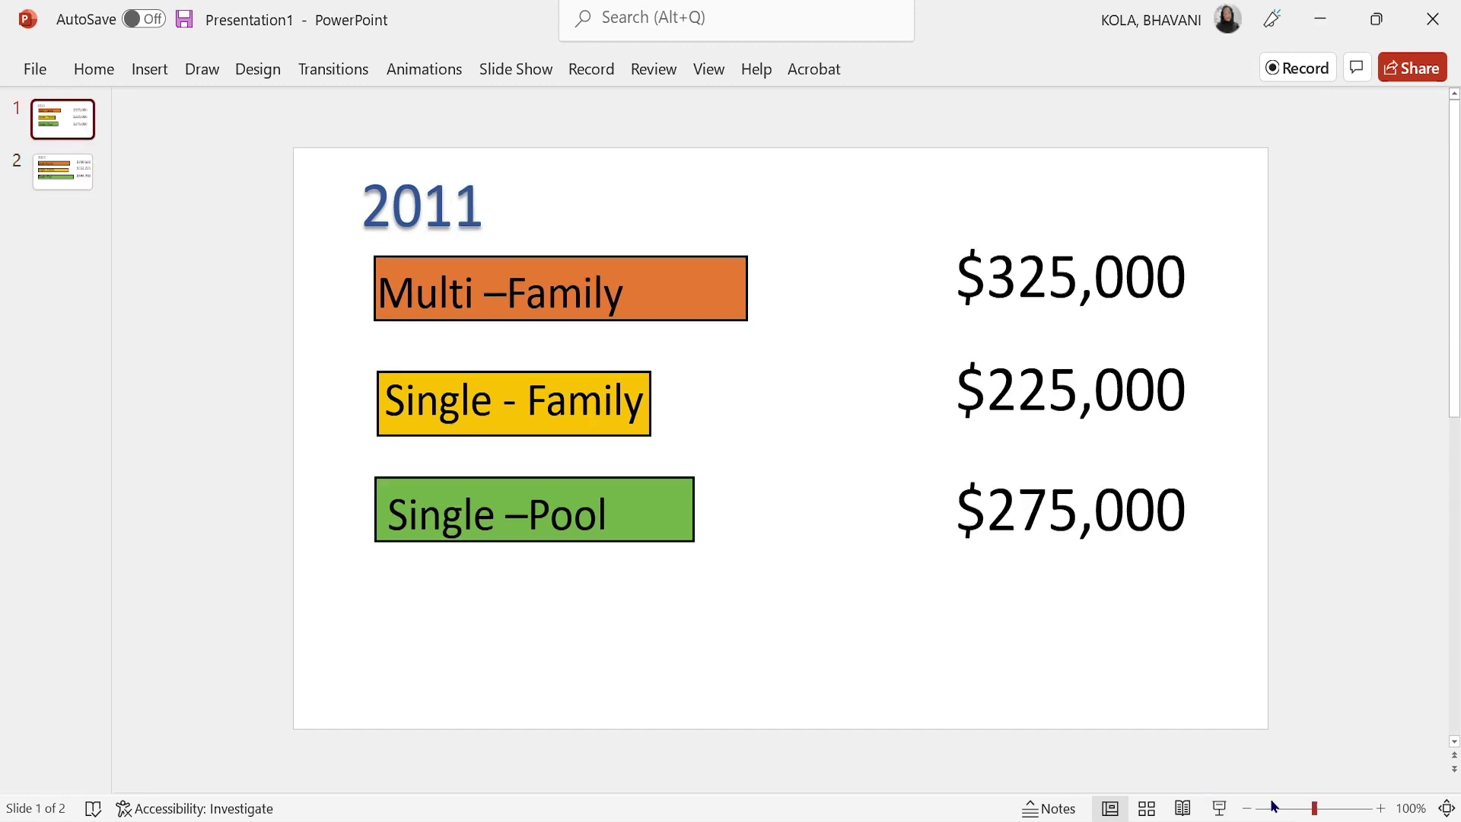
click(1218, 809)
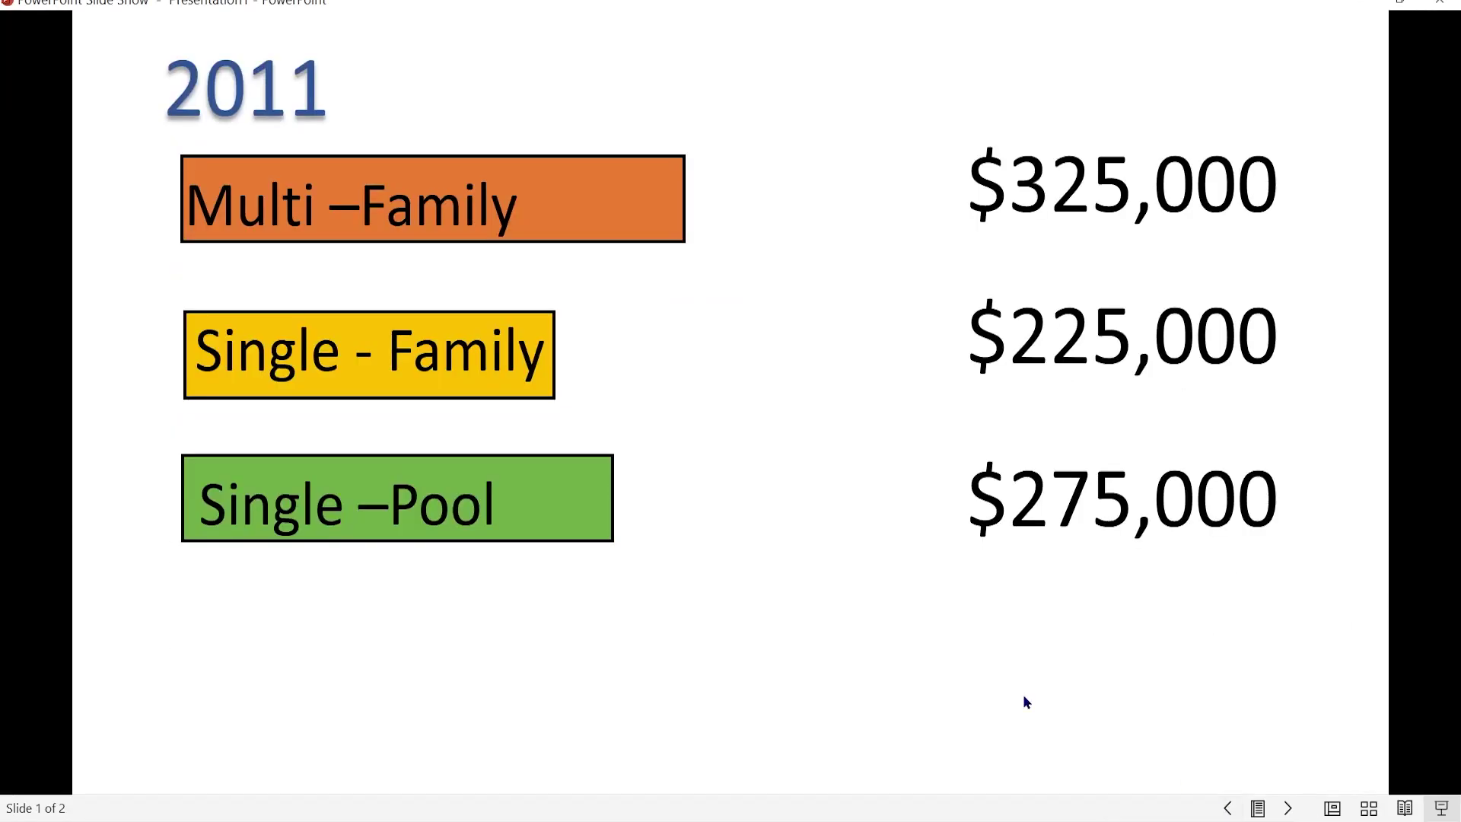
click(895, 540)
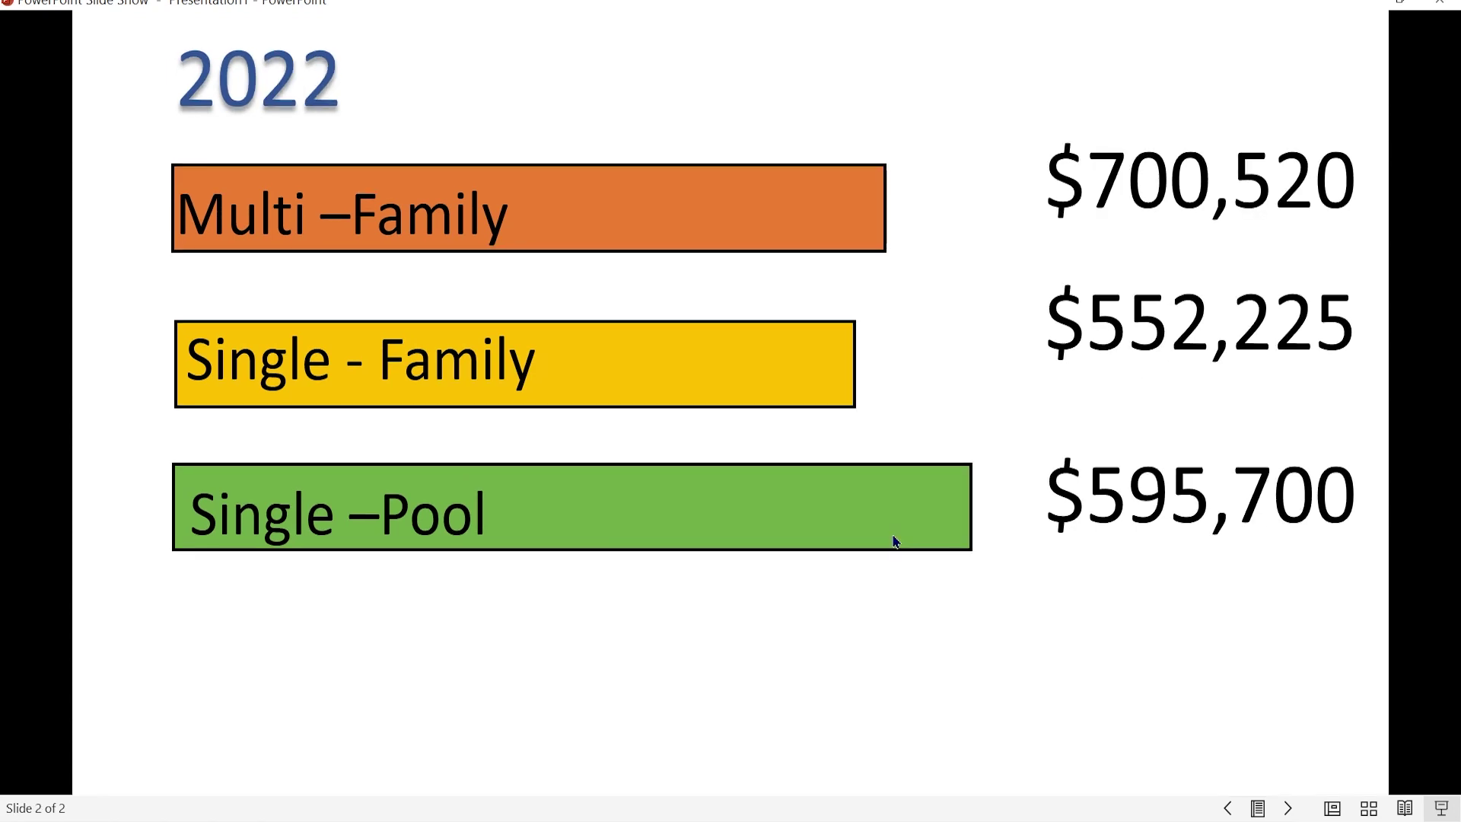
key(Escape)
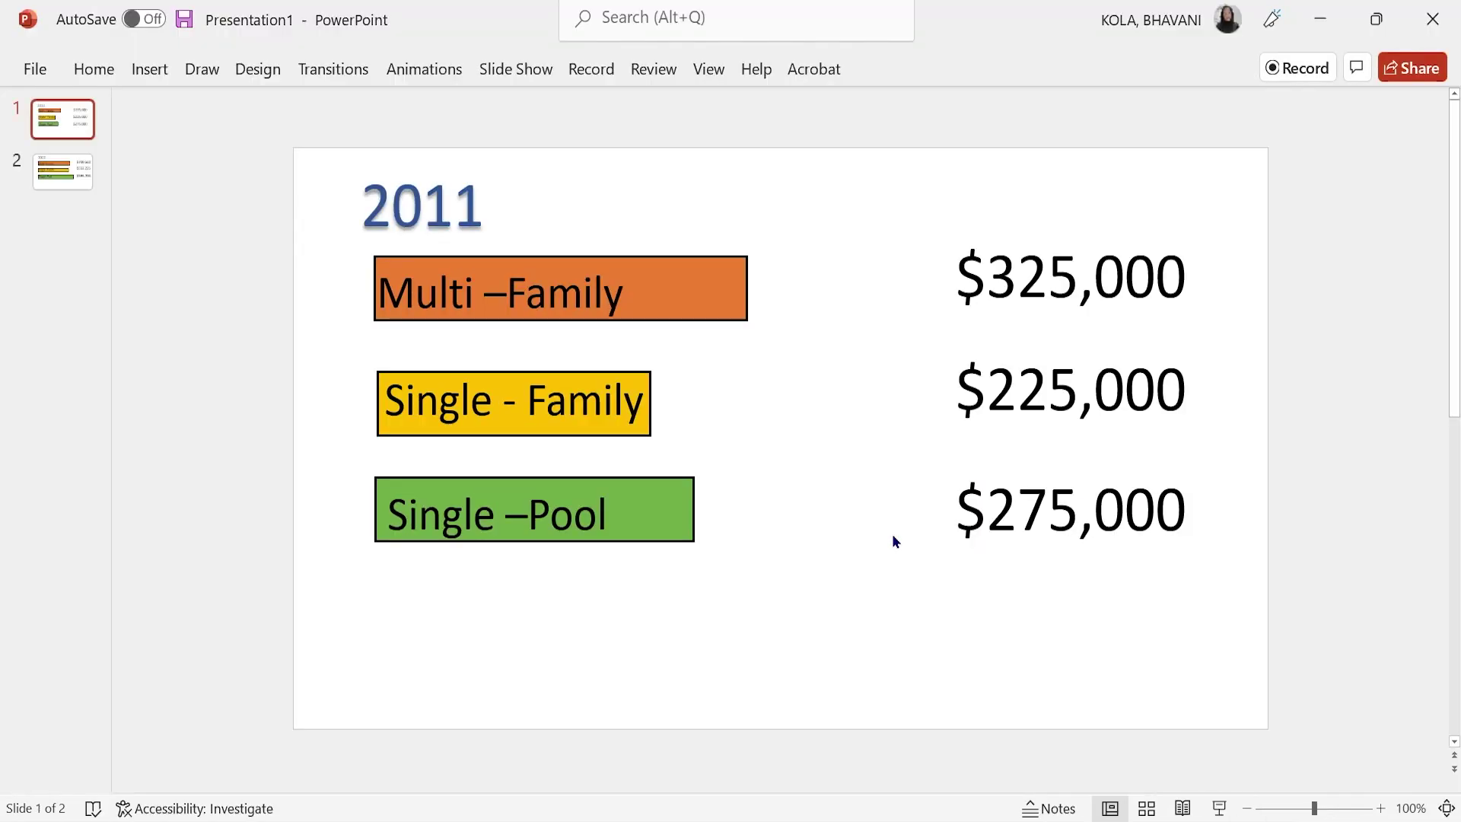
Apply the Morph transition to both bar-chart slides.
shift+click(66, 173)
click(331, 74)
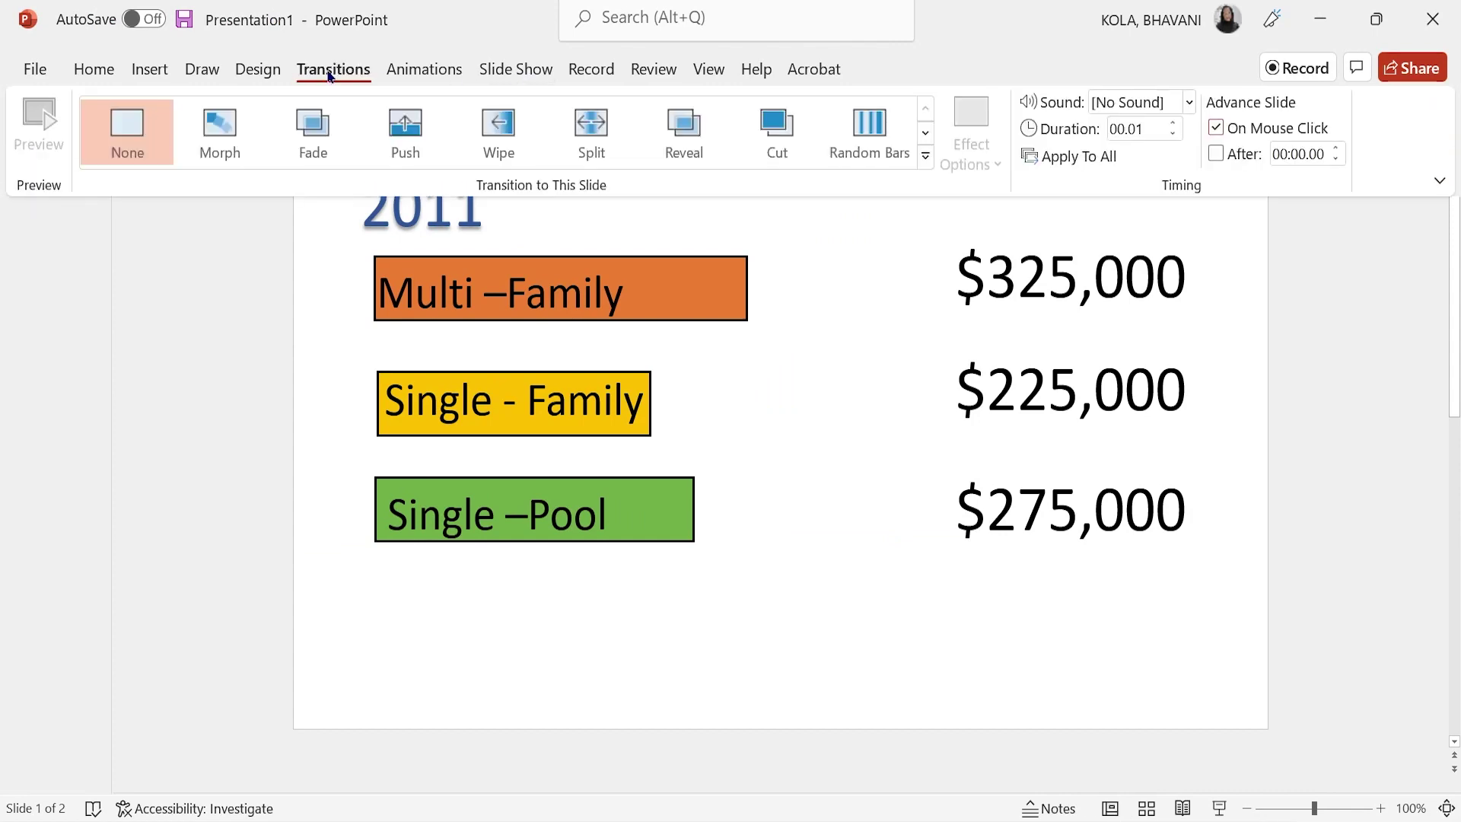
click(223, 121)
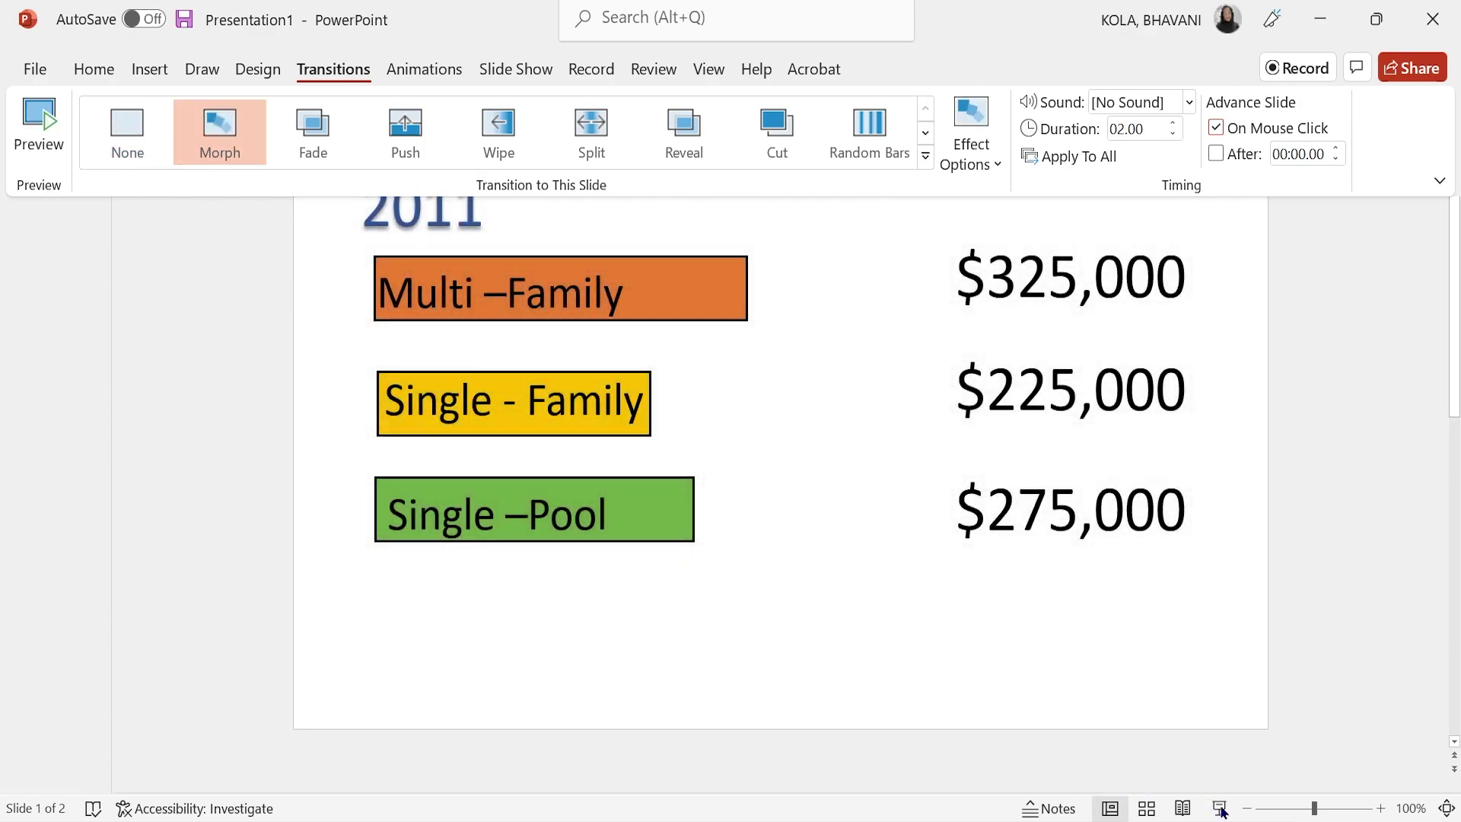
Play the show to watch the 2011 bars morph into the 2022 slide, then exit.
click(1220, 809)
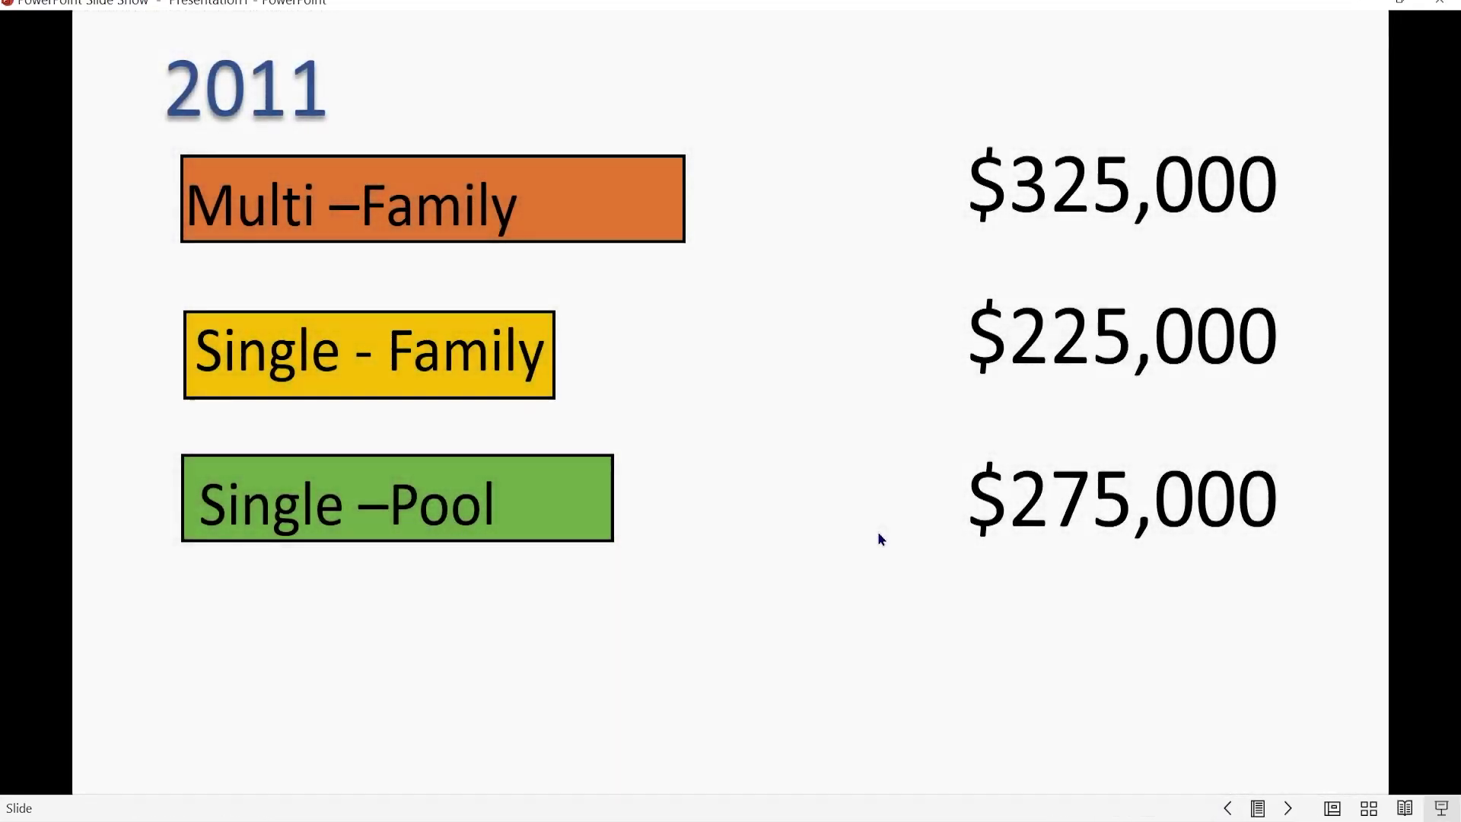
click(880, 539)
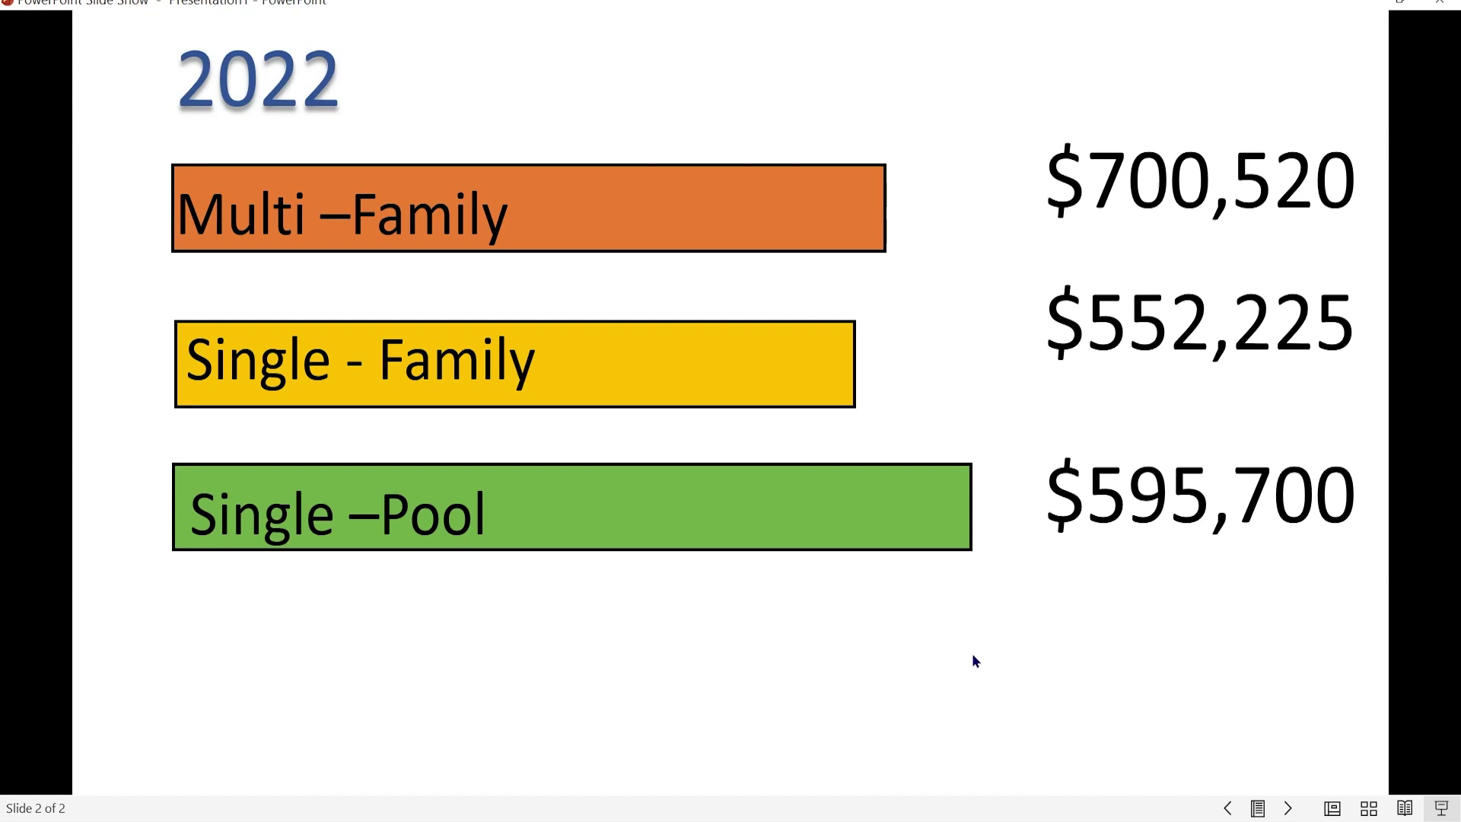
key(Escape)
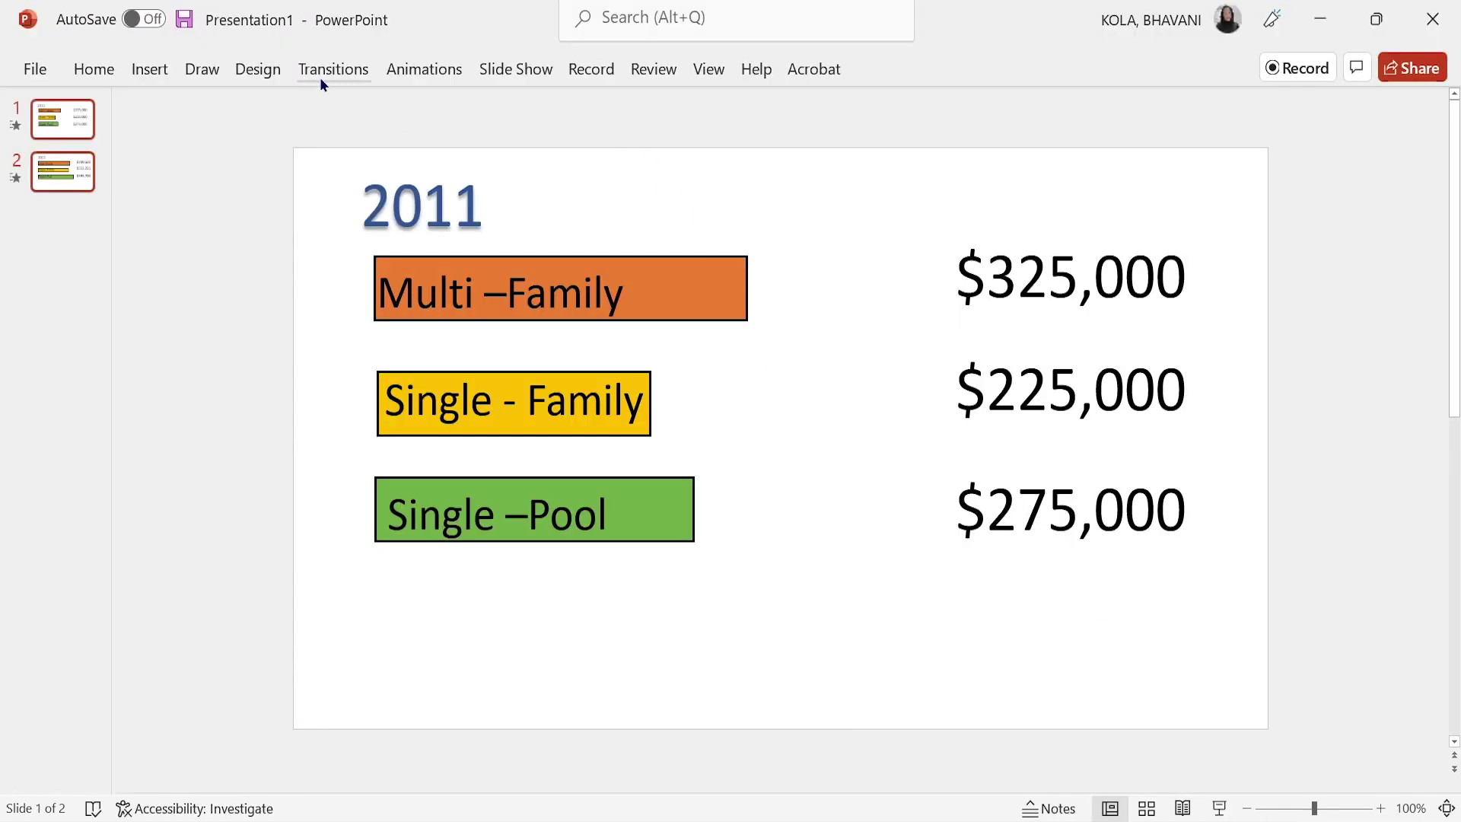
Set the Morph transition's effect option to Characters.
click(320, 76)
click(969, 167)
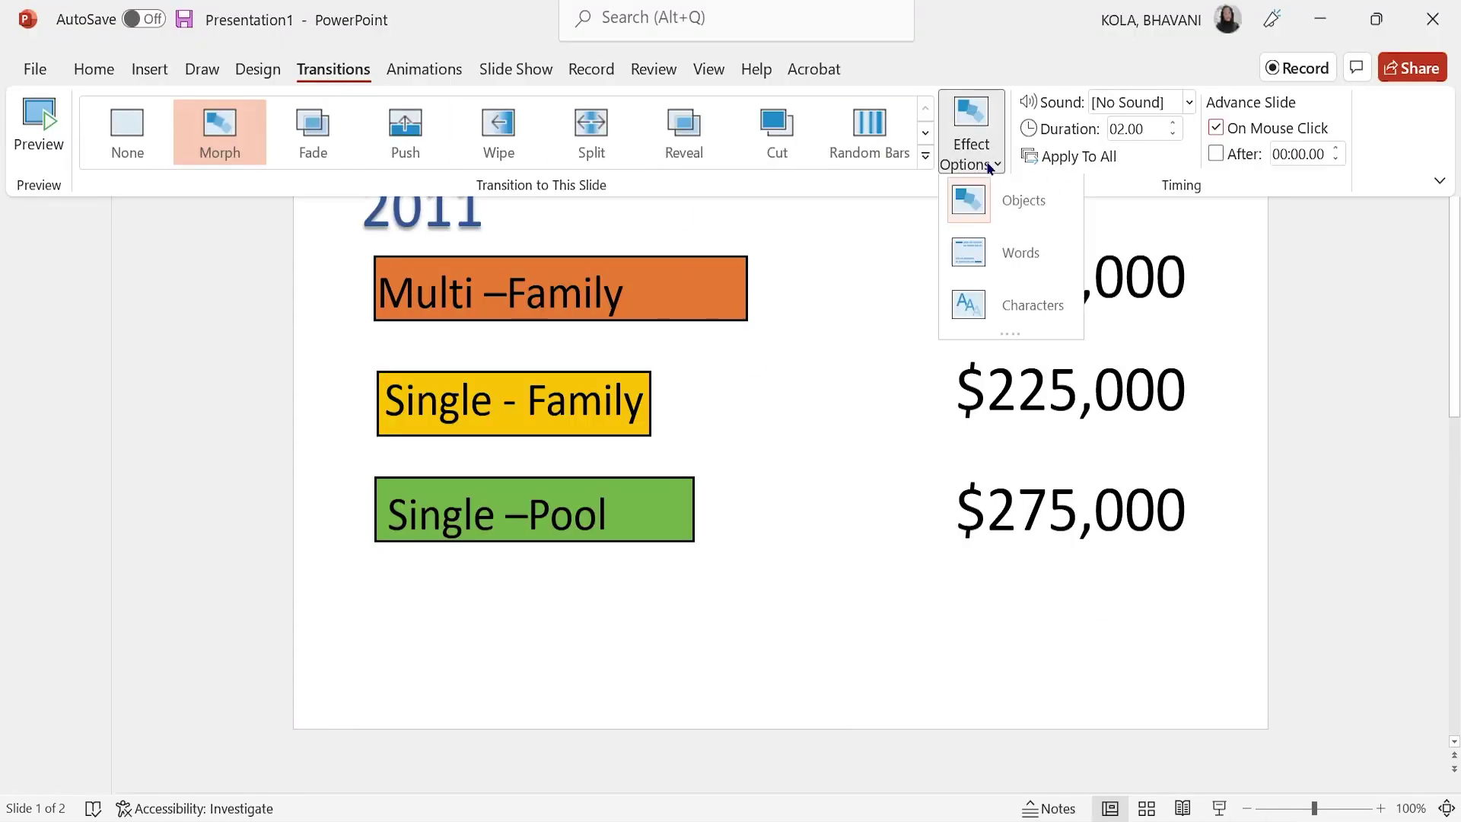
click(1013, 308)
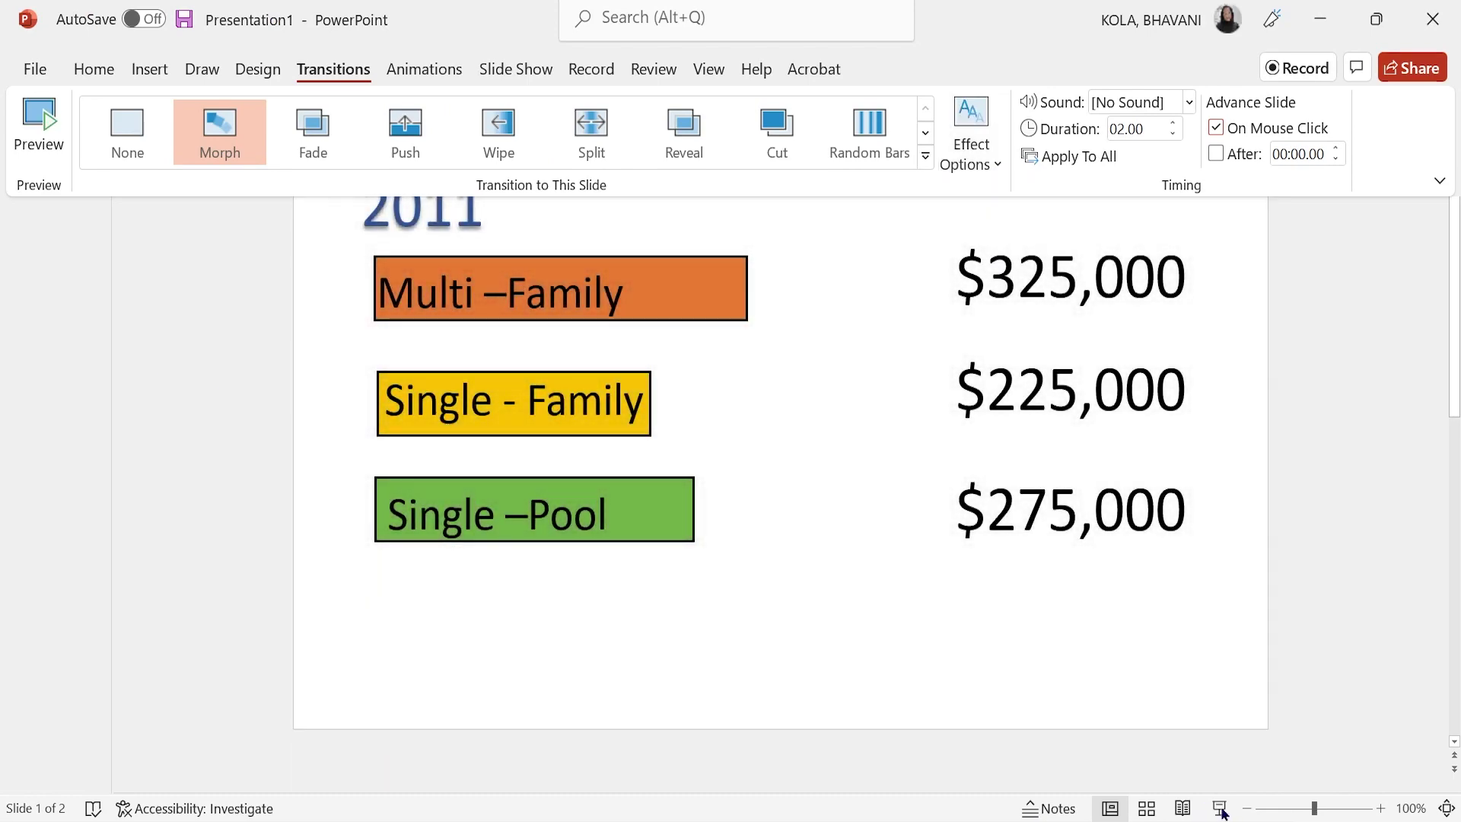
Test the slide show, stepping back and forth between the 2011 and 2022 slides.
click(1220, 809)
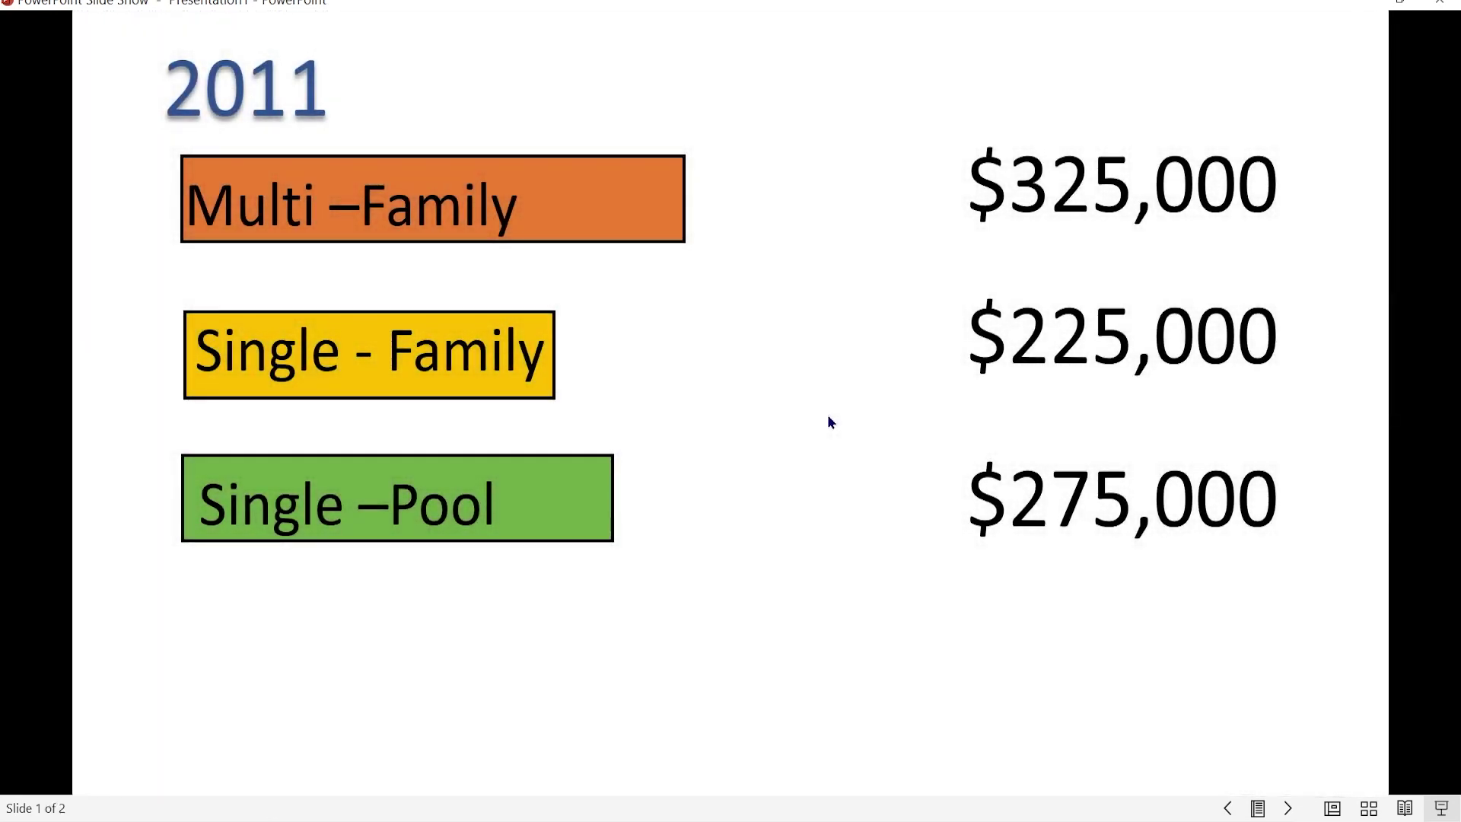
click(830, 422)
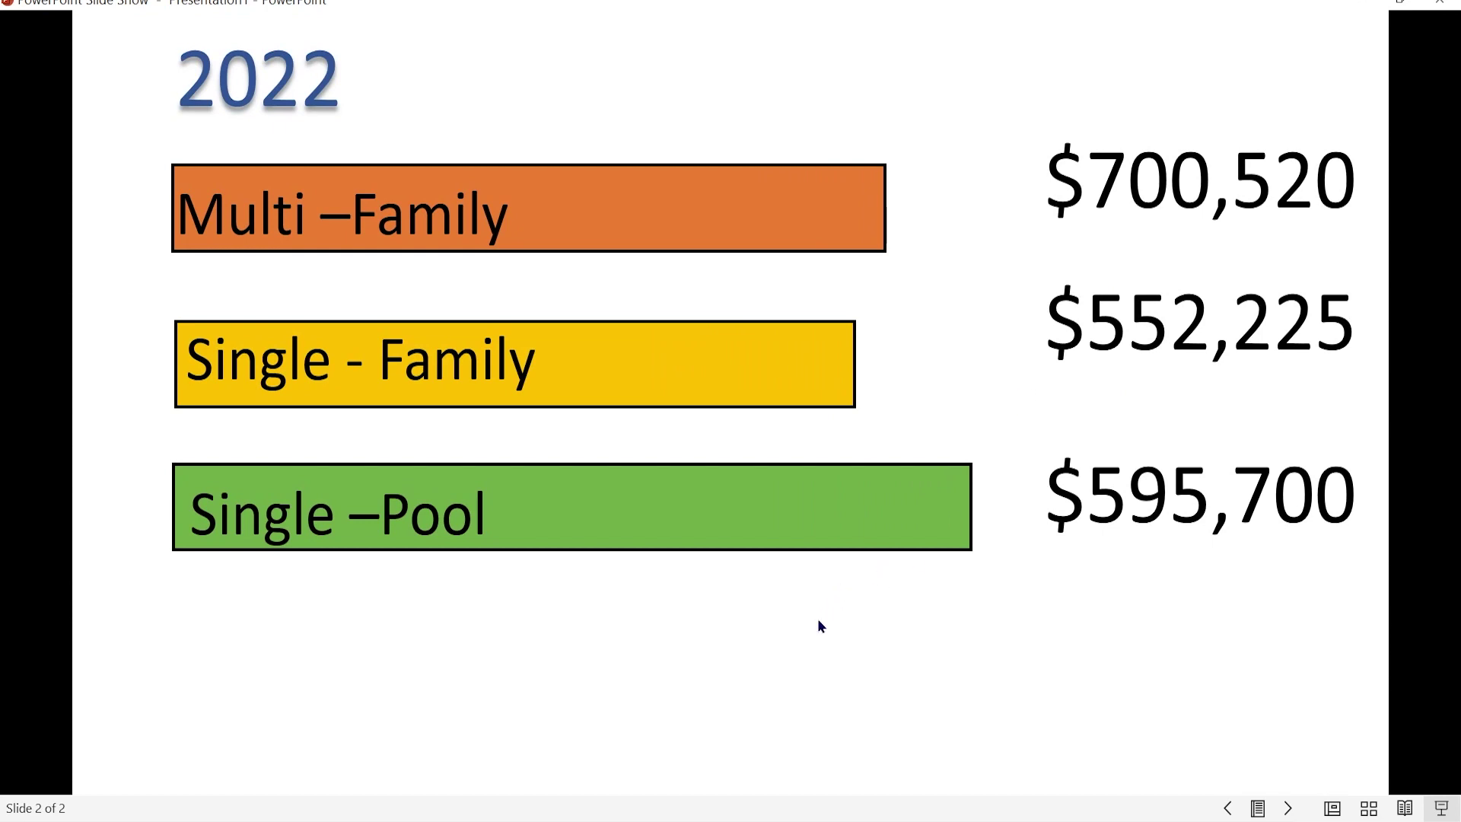
key(Left)
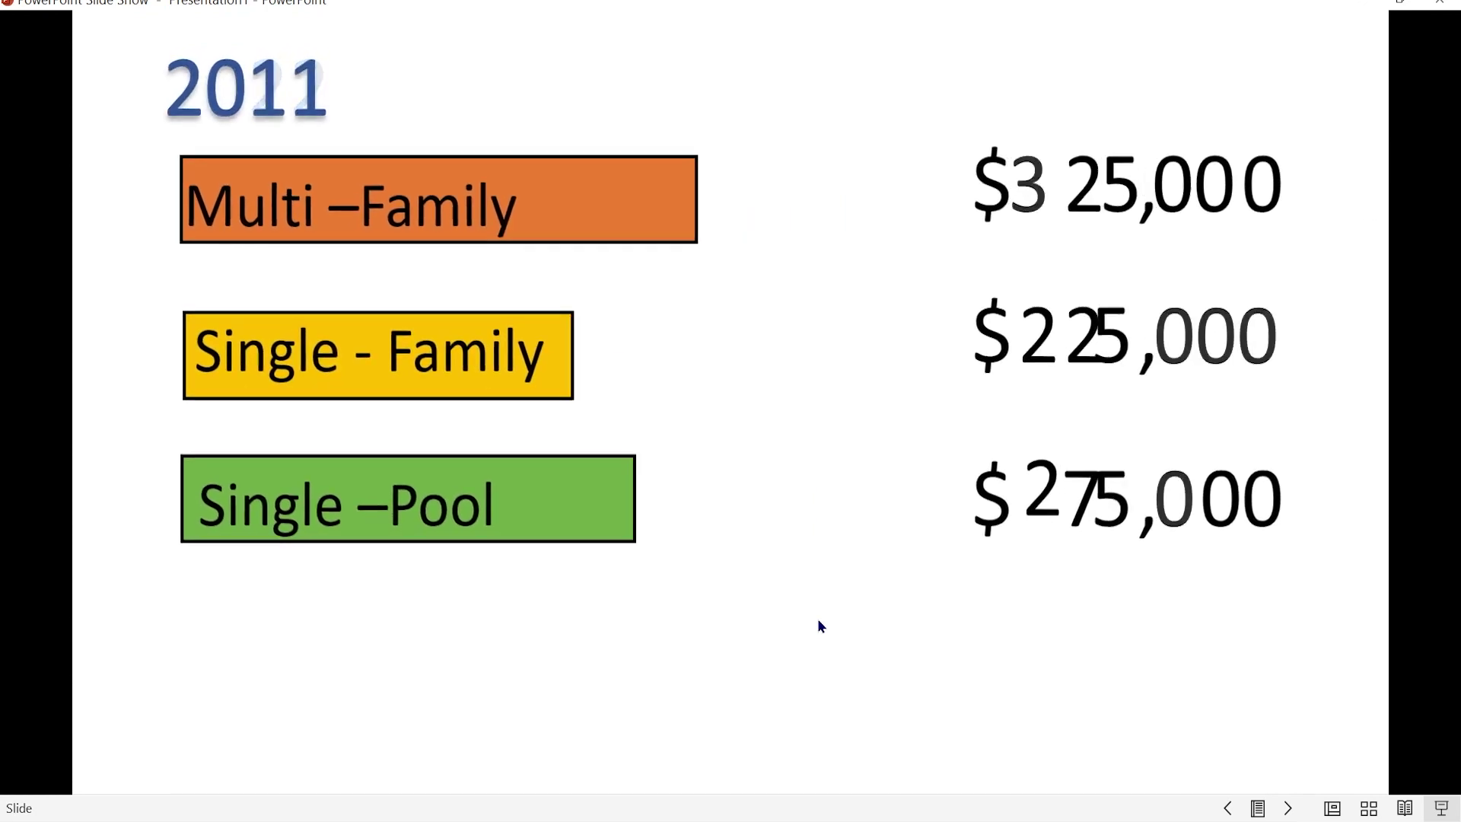
key(Right)
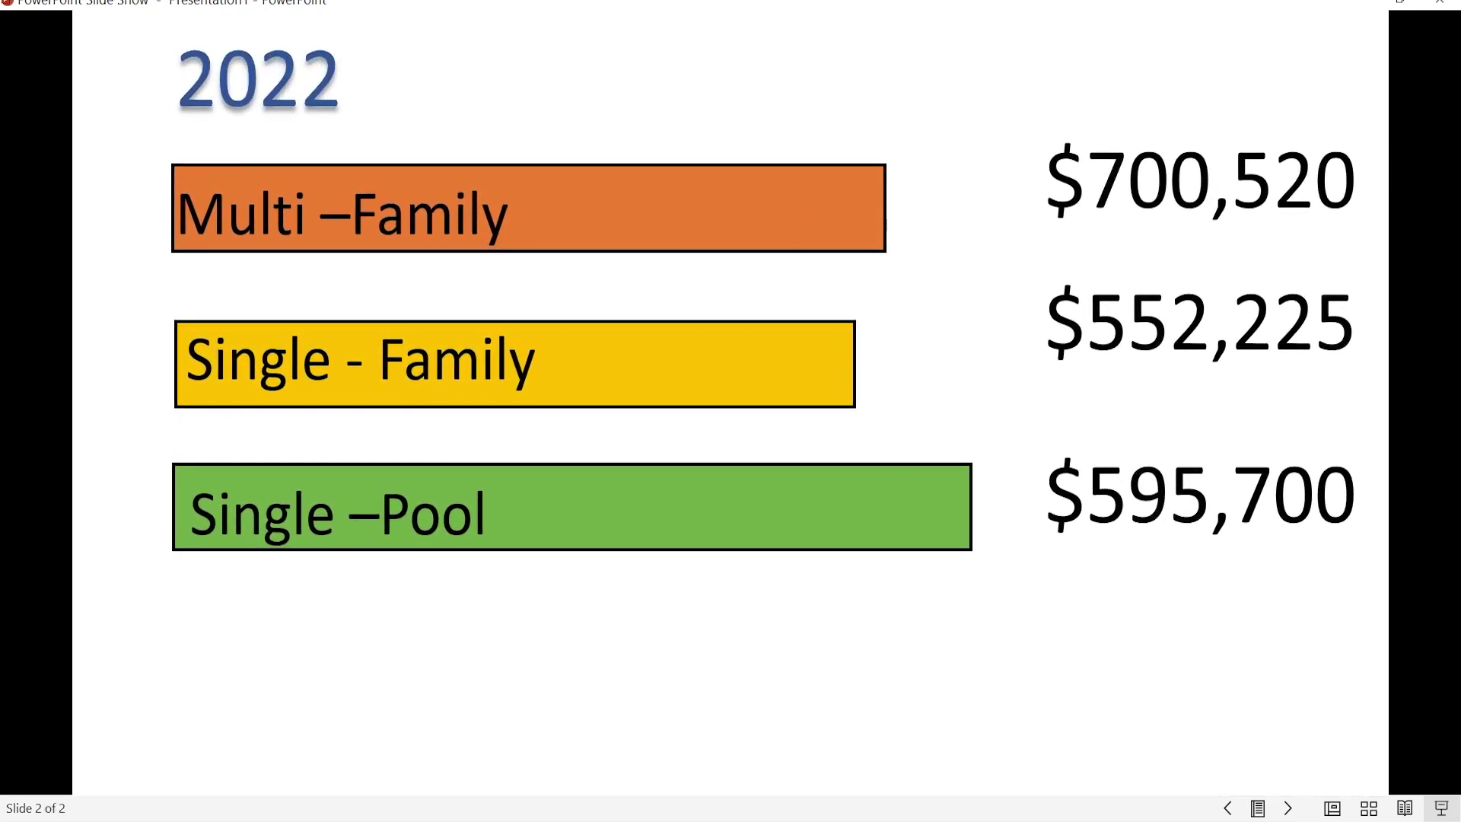
key(Left)
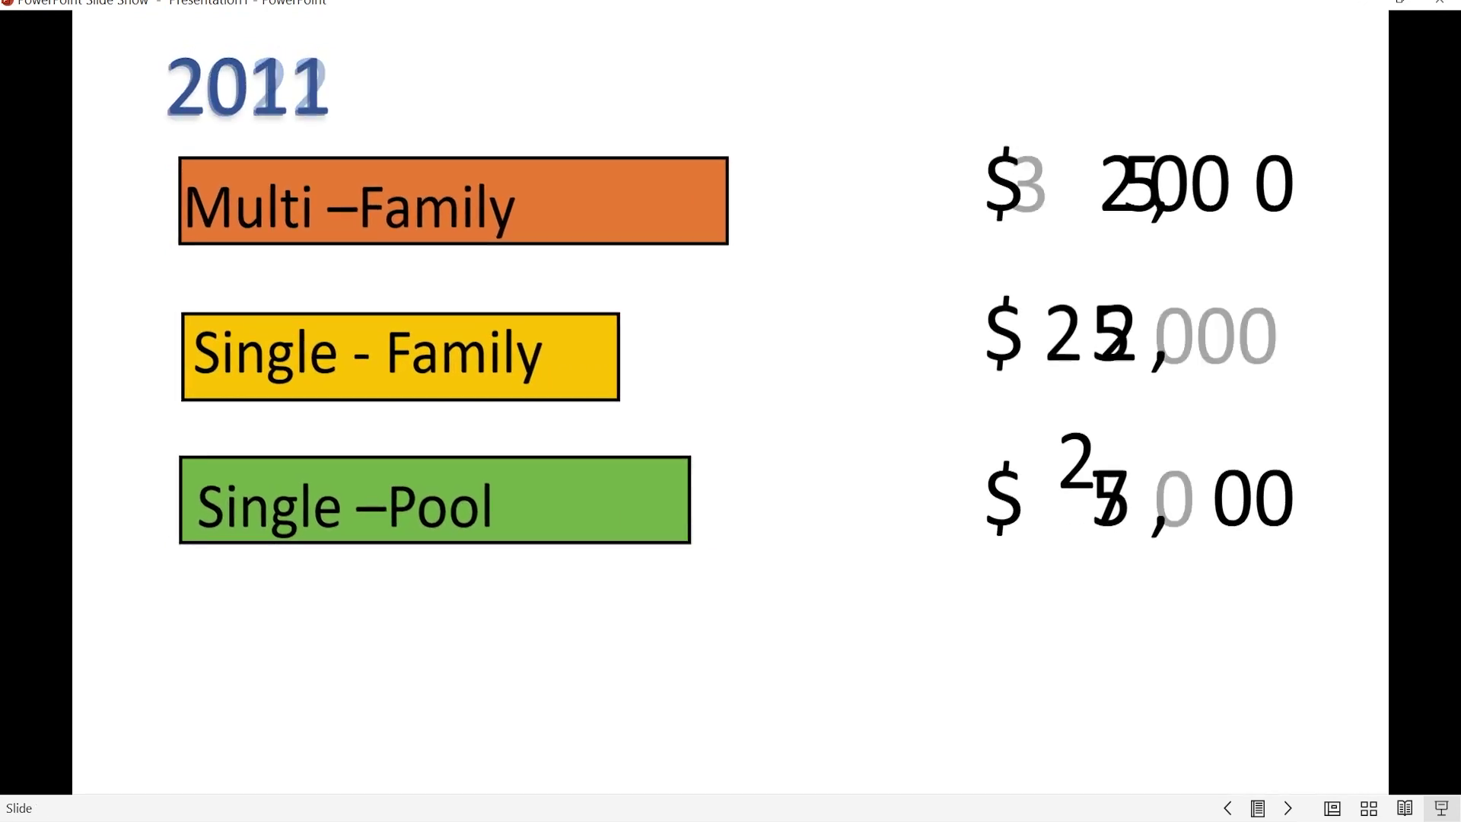
key(Right)
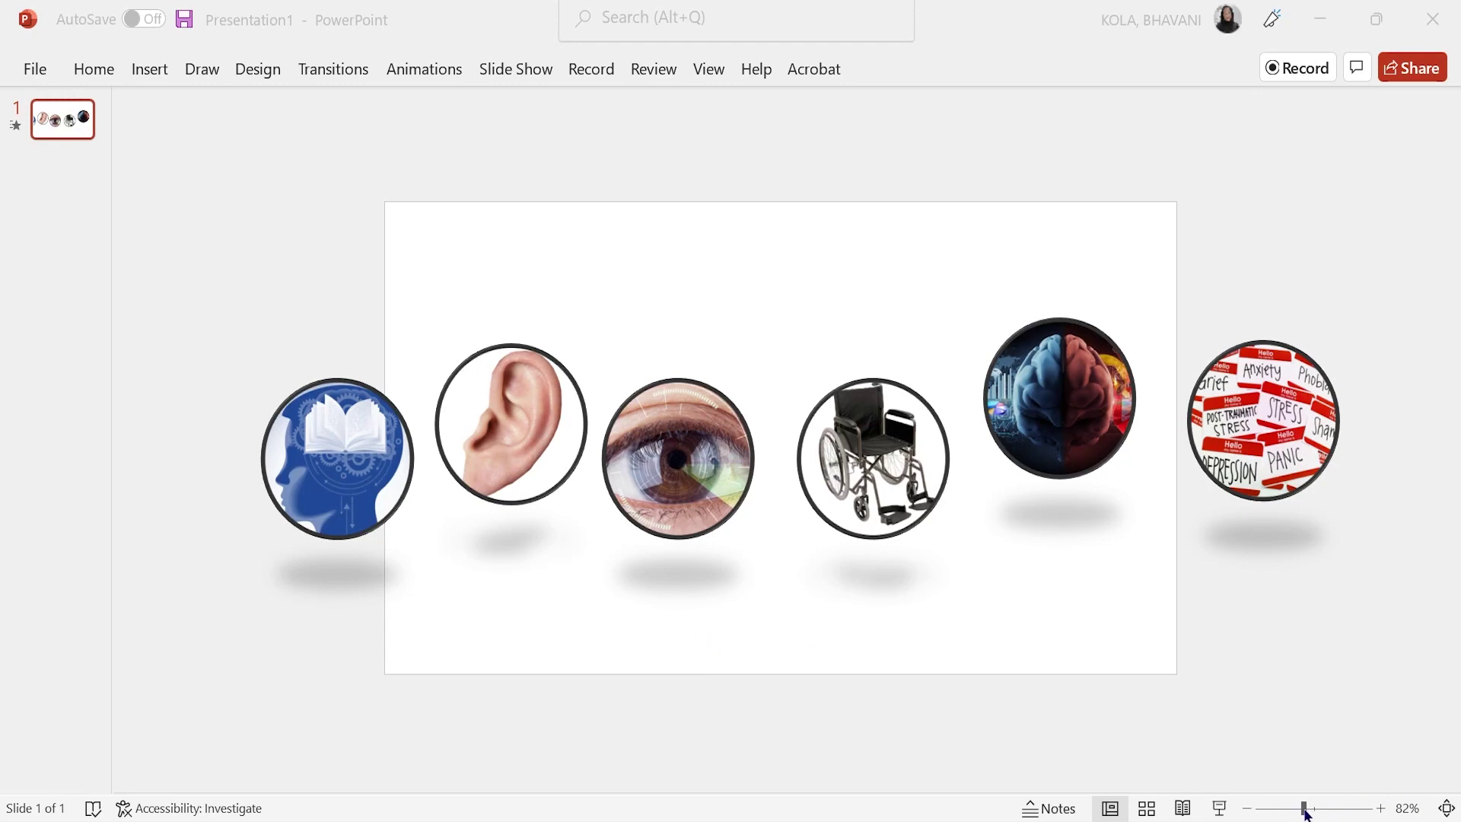
Zoom out and move all six circular pictures past the slide's right edge.
drag(1304, 809, 1280, 811)
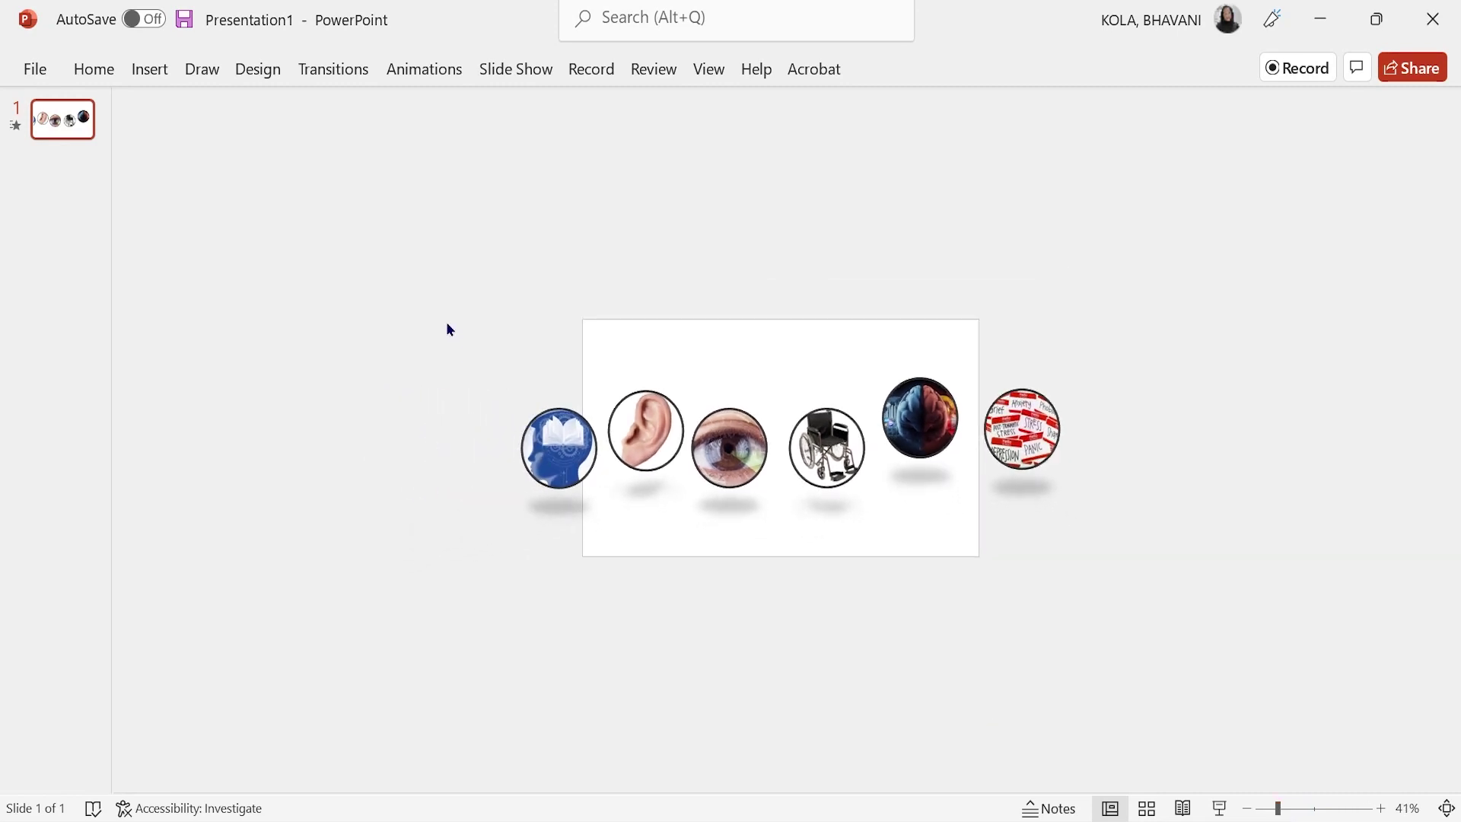
drag(440, 325, 1097, 555)
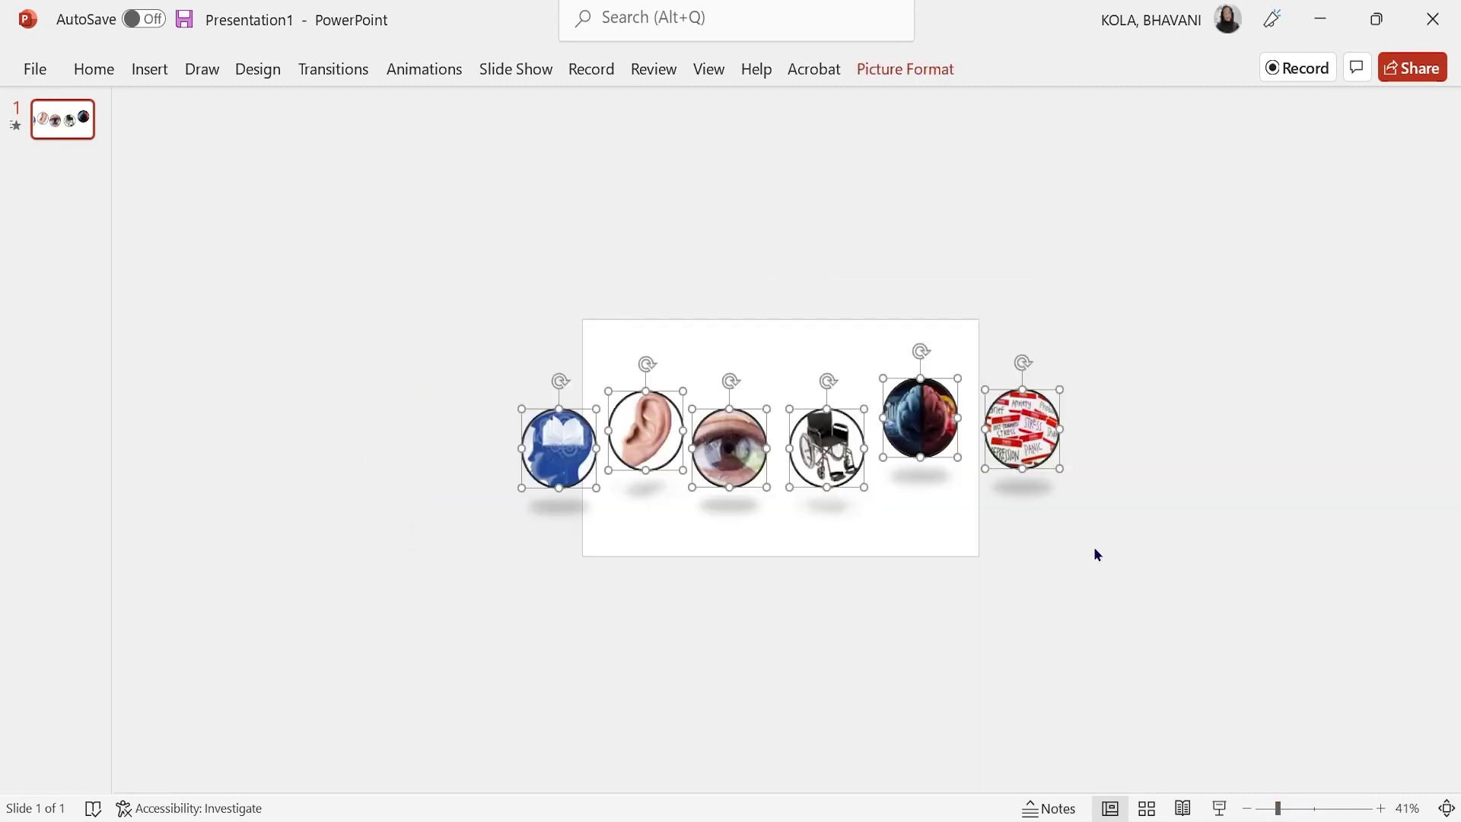
drag(833, 468, 1252, 454)
Line up the brain, stress-words, eye, ear and head pictures into one row, then reselect all six.
click(1317, 548)
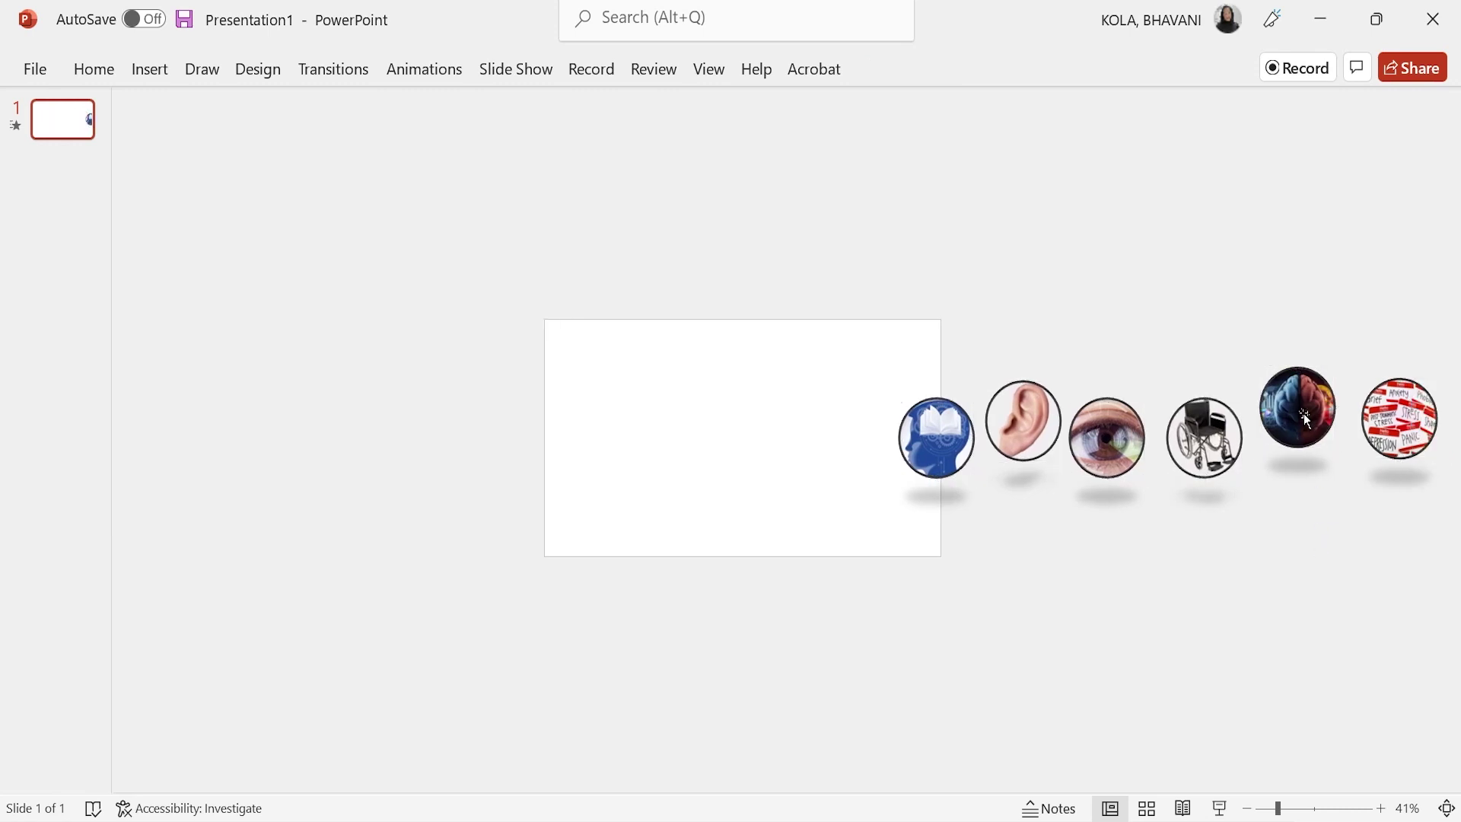
drag(1304, 414, 1300, 444)
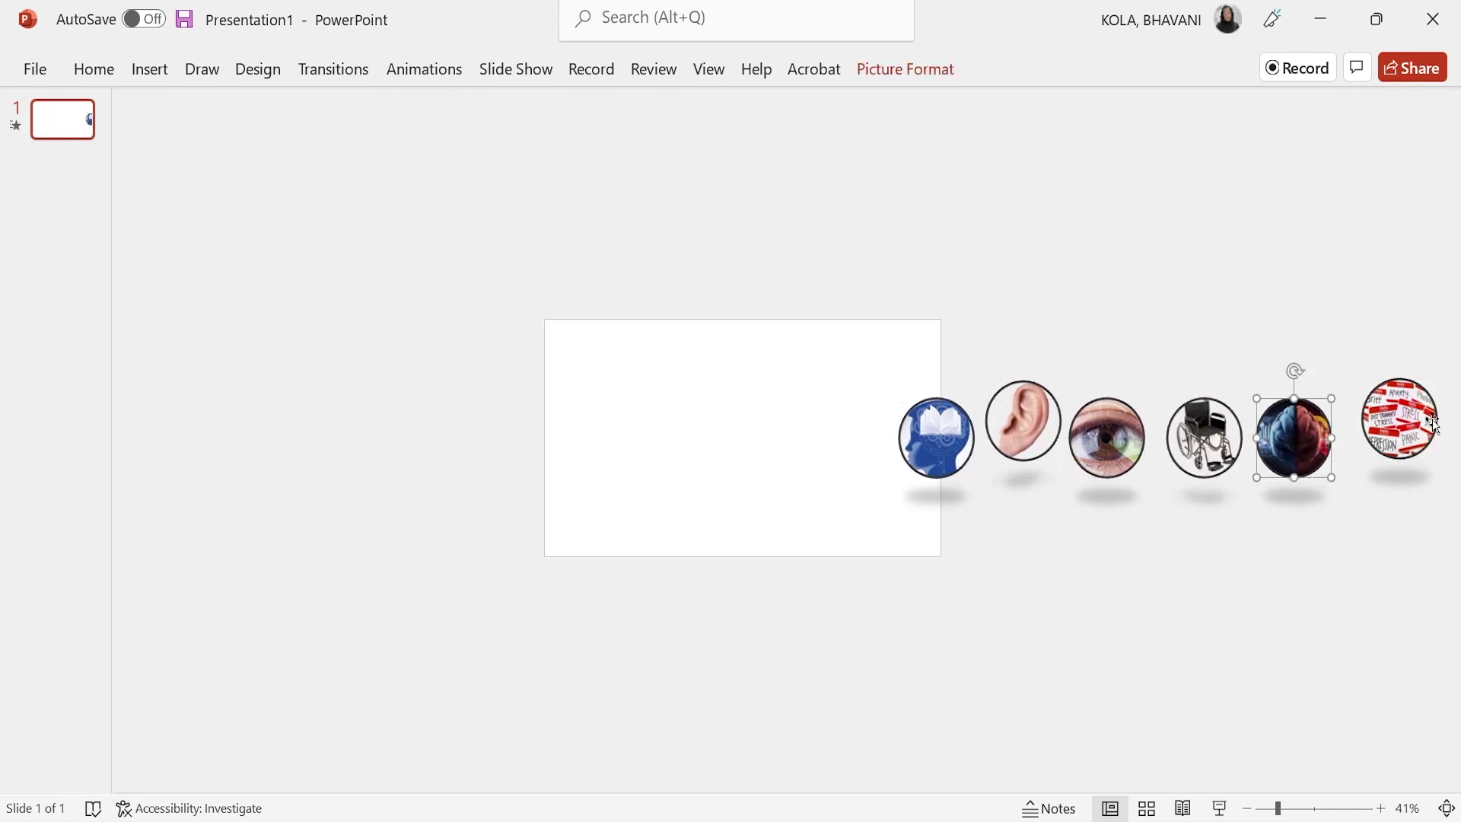
drag(1402, 425, 1387, 440)
drag(1149, 439, 1152, 443)
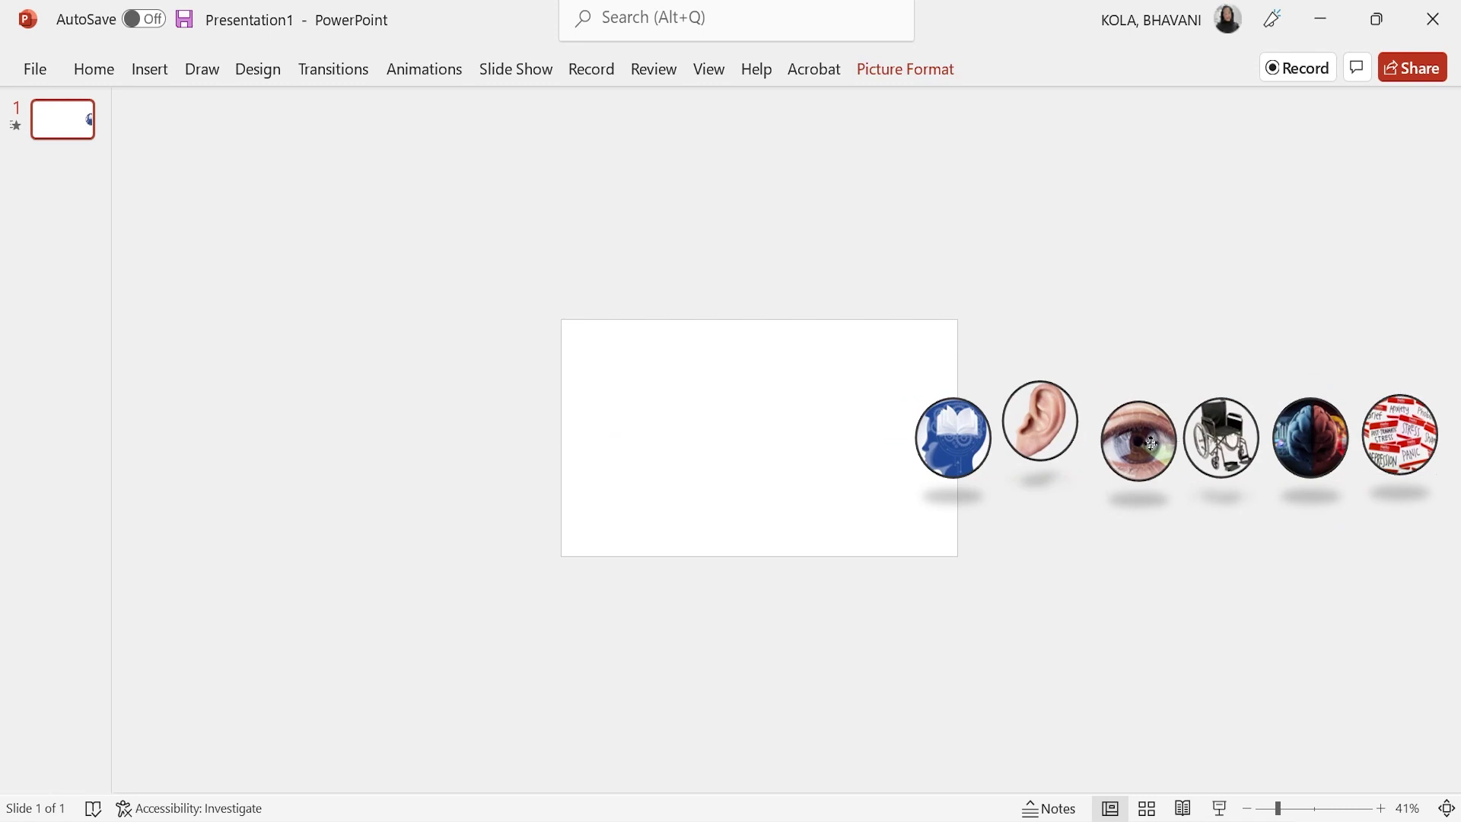
drag(1034, 427, 1043, 441)
drag(951, 439, 955, 440)
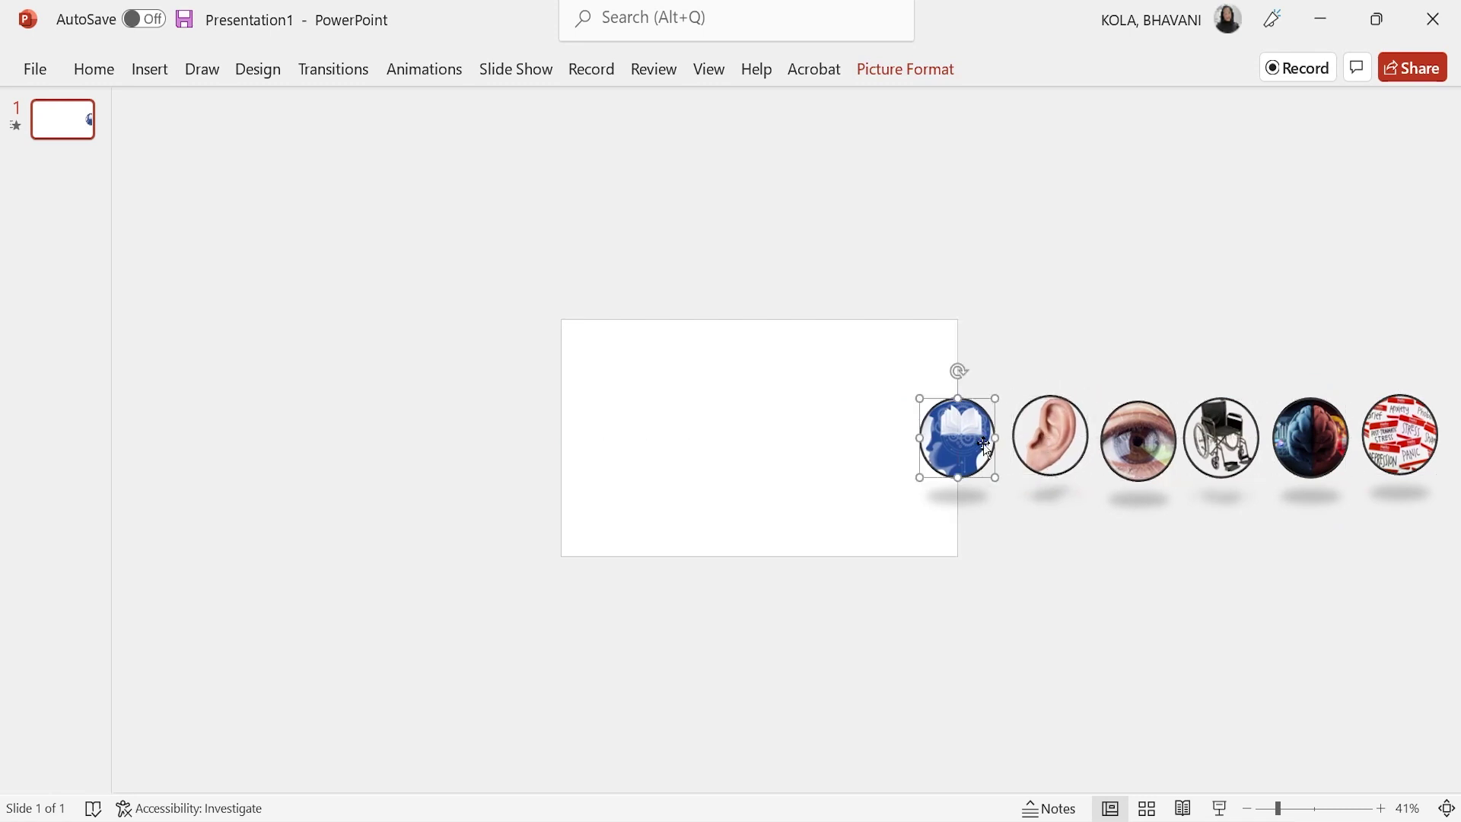
drag(840, 363, 1458, 533)
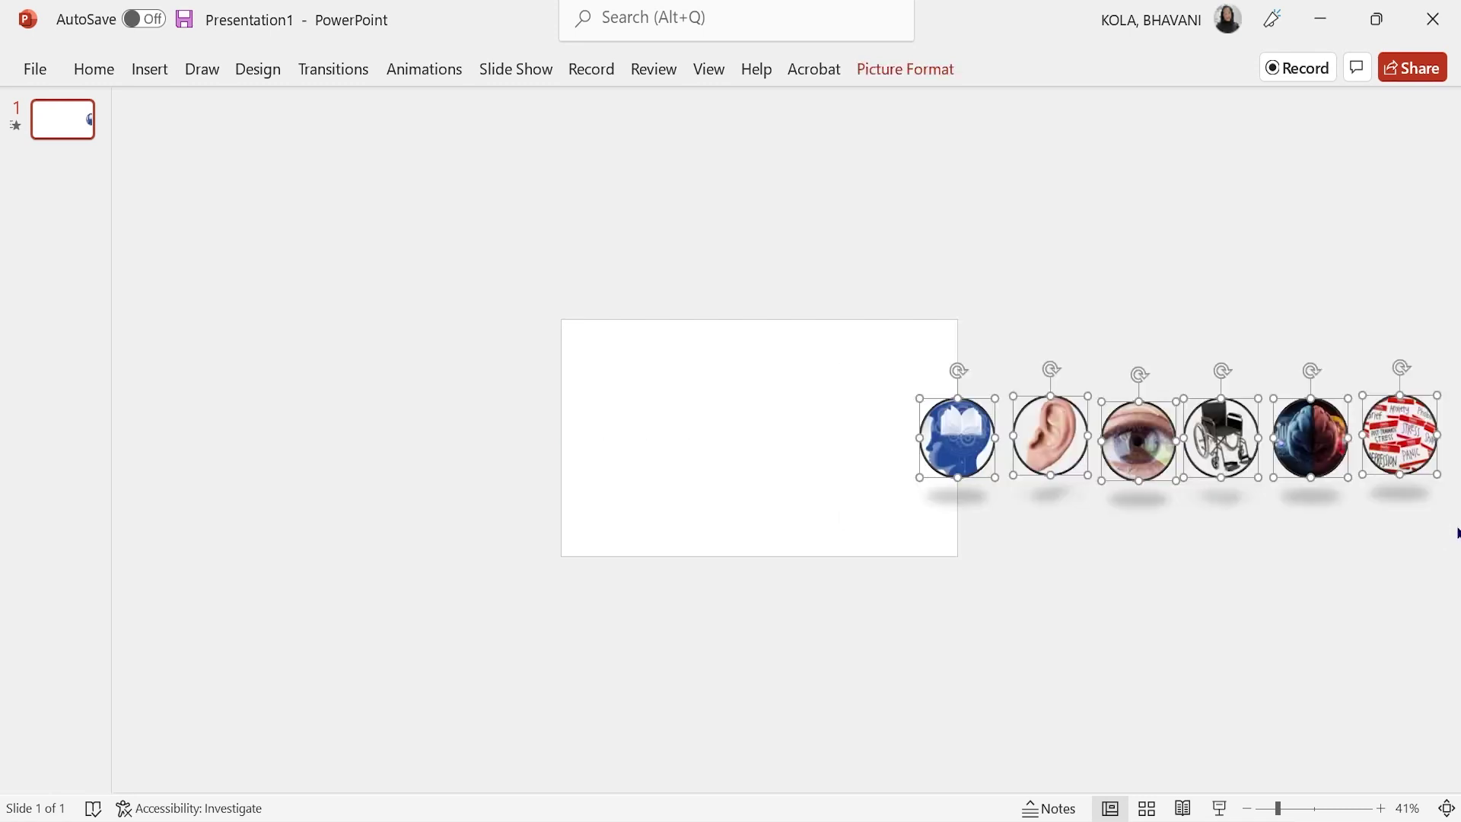
Align the six selected pictures to their middles using Arrange > Align Middle.
click(90, 73)
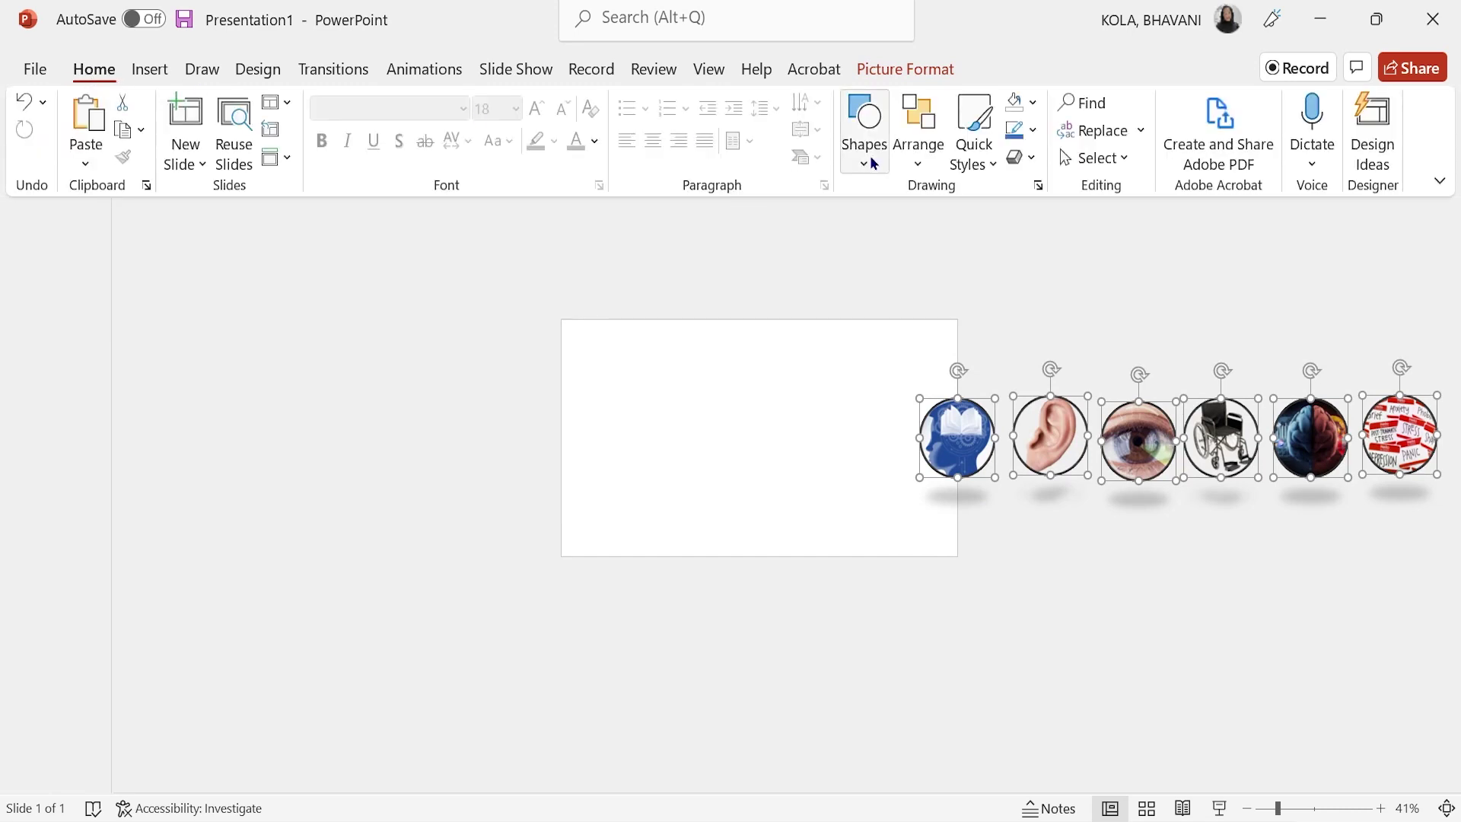
click(915, 164)
mouse_move(995, 491)
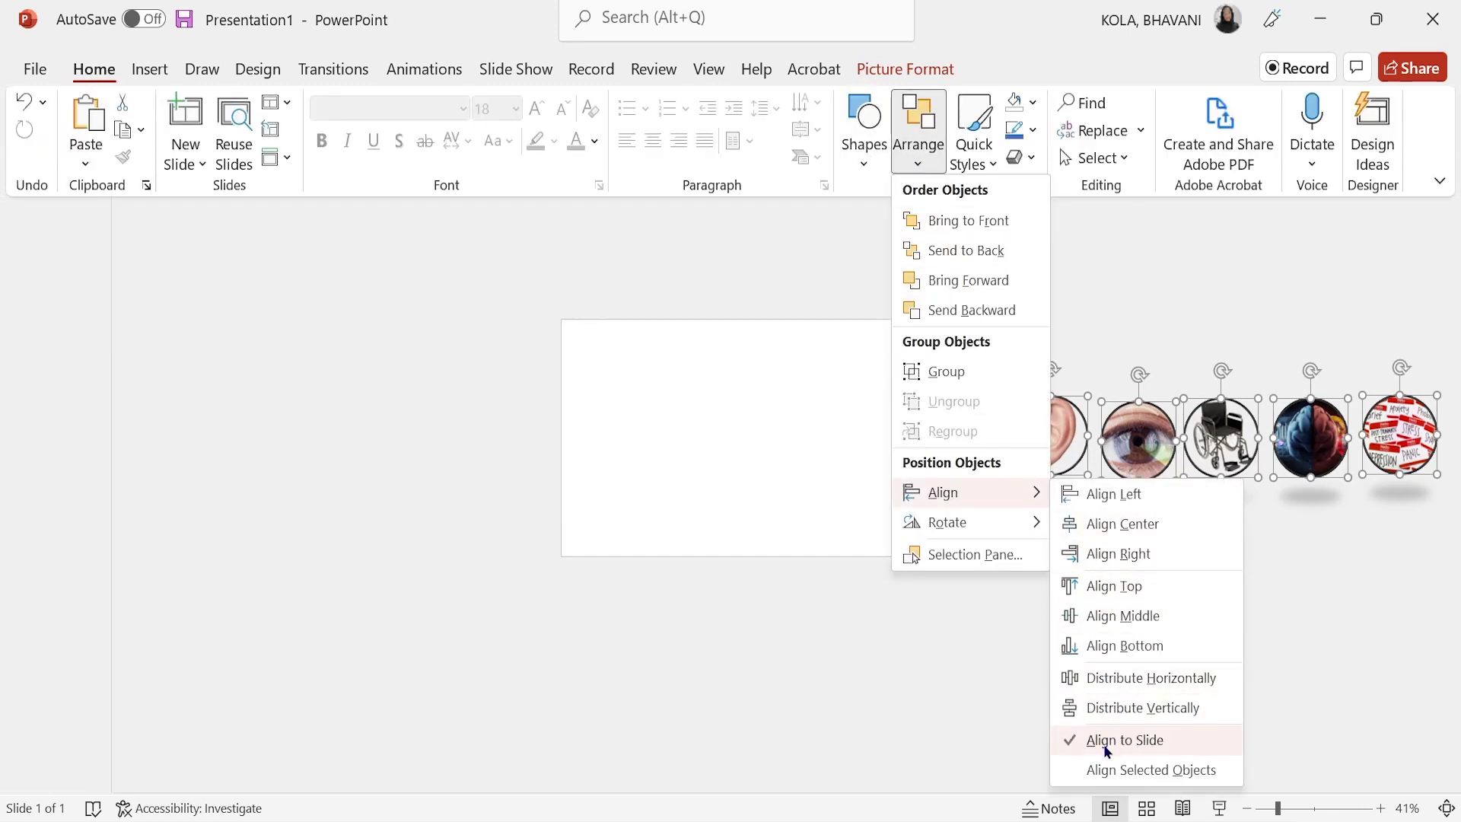
click(1116, 618)
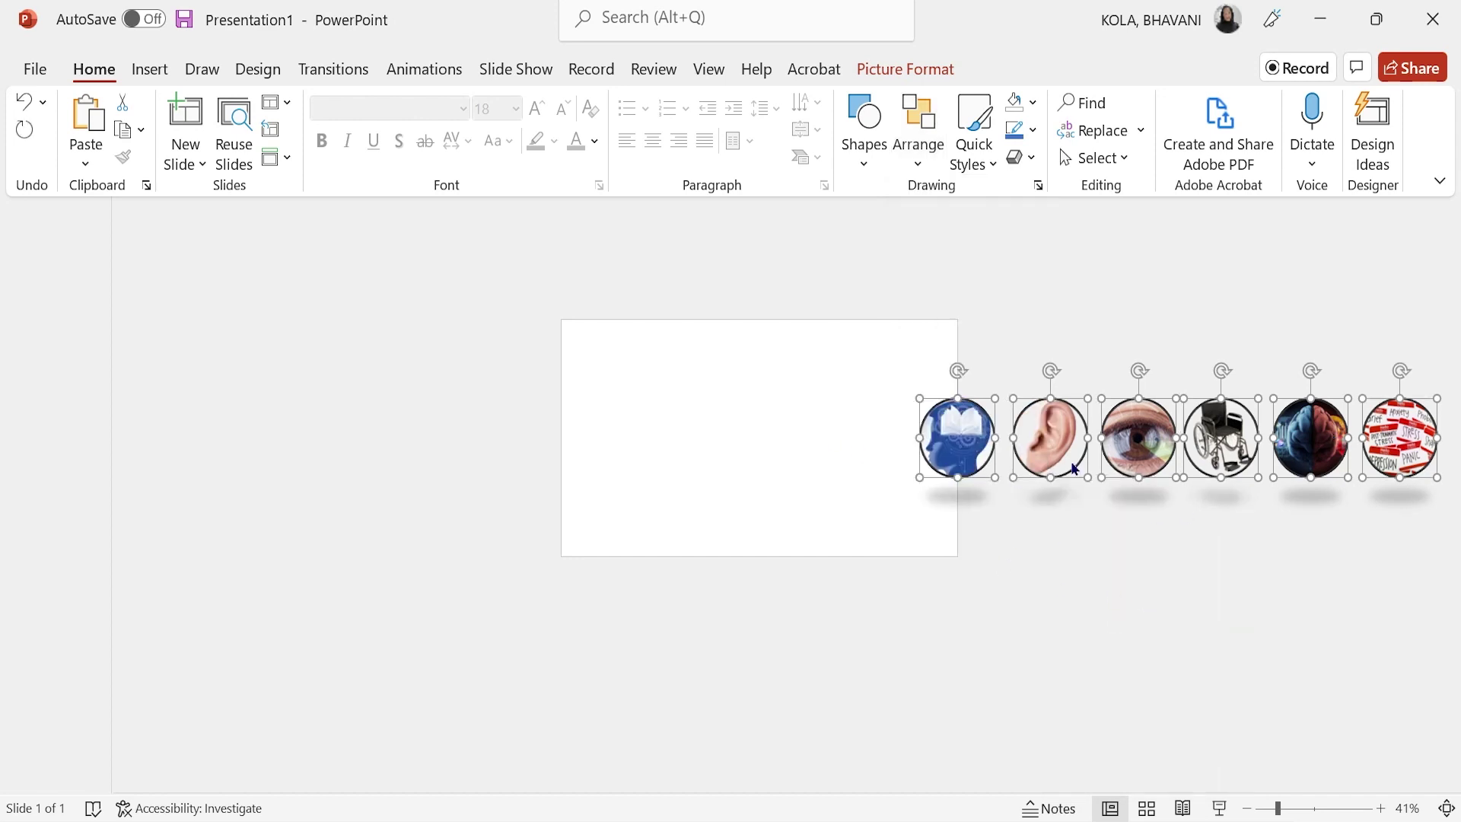
Turn on gridlines in the View options and deselect the pictures.
key(ctrl+F1)
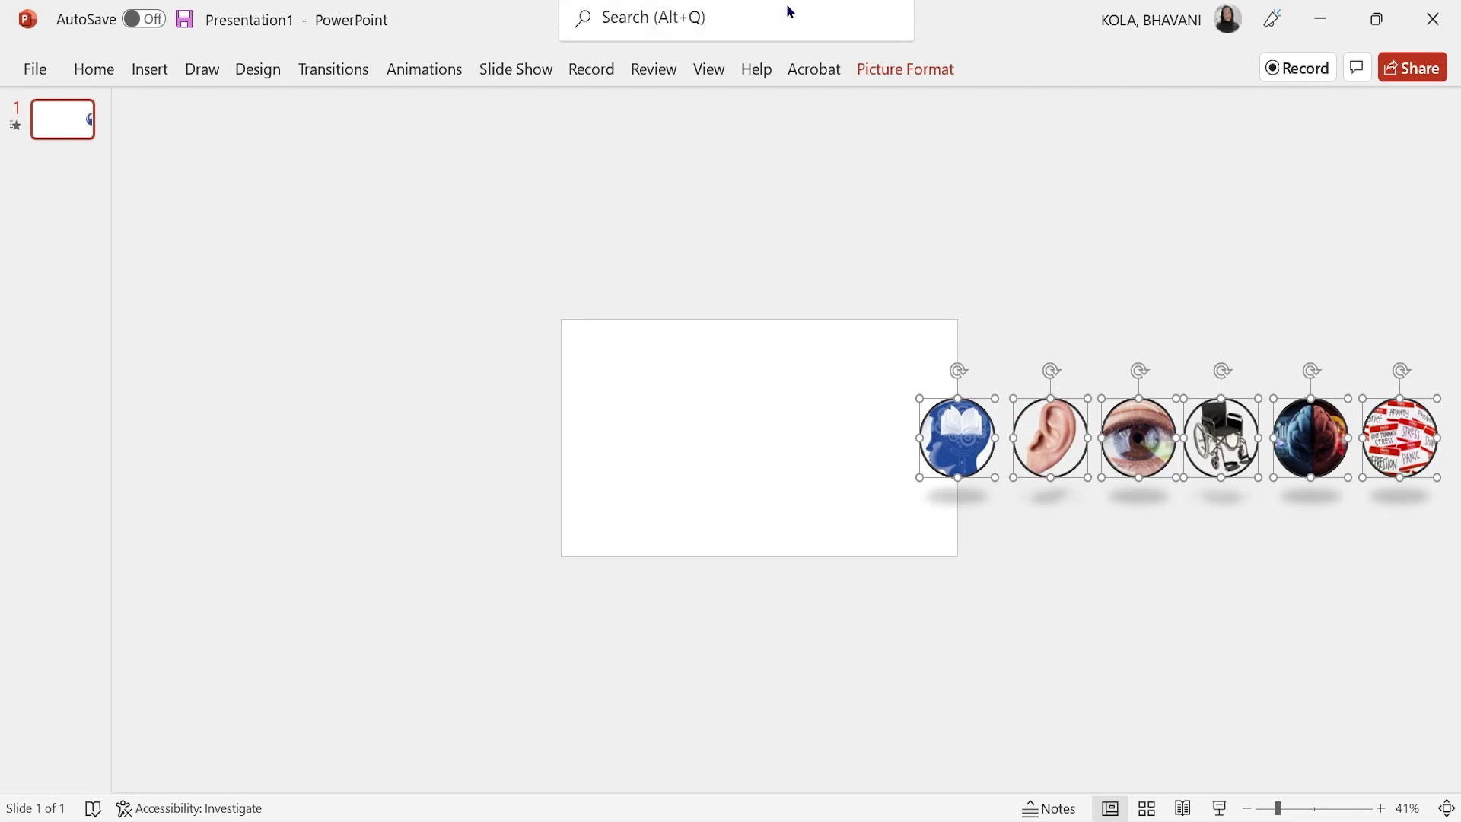
click(707, 76)
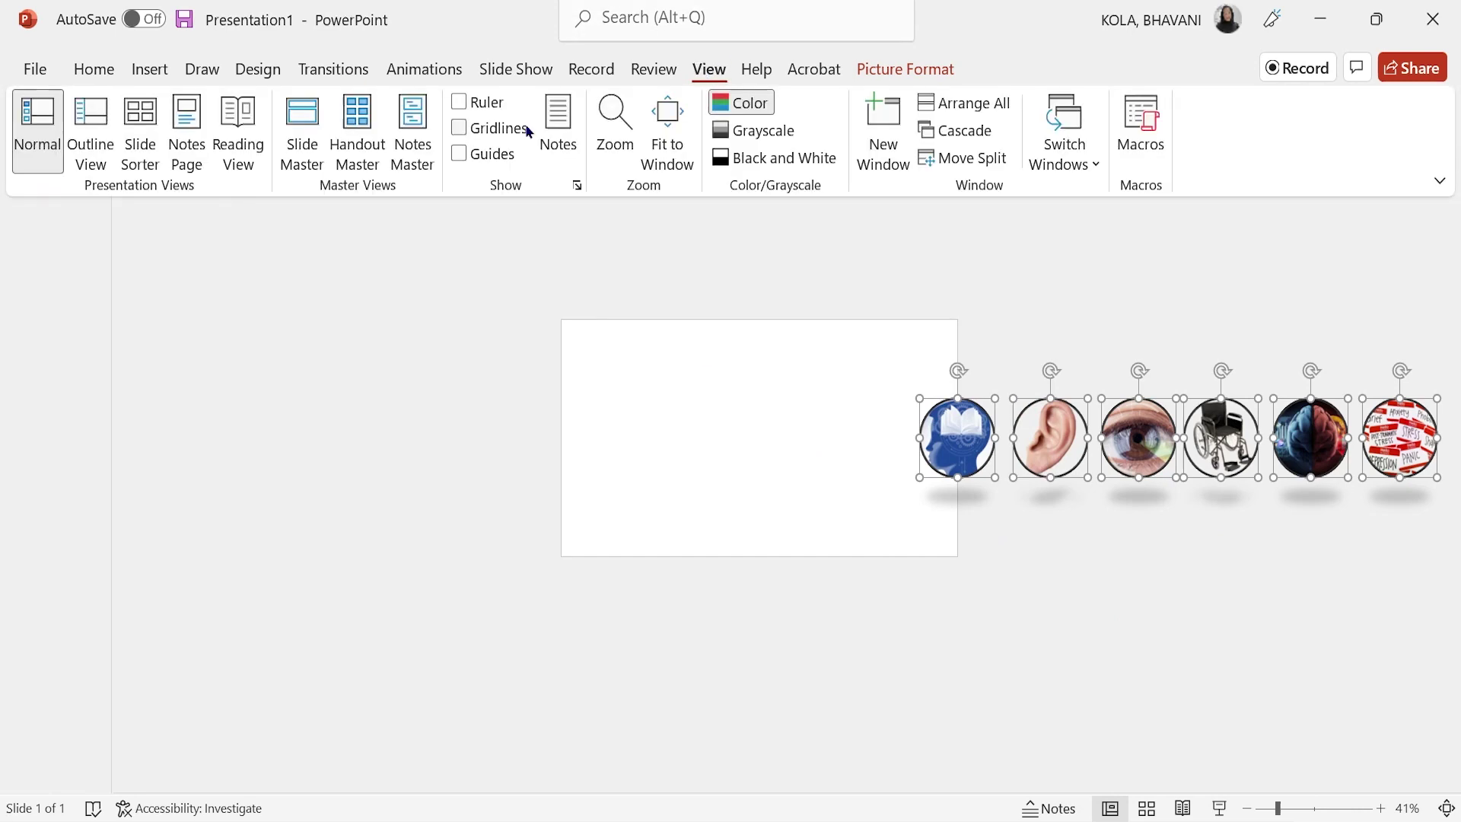
click(467, 129)
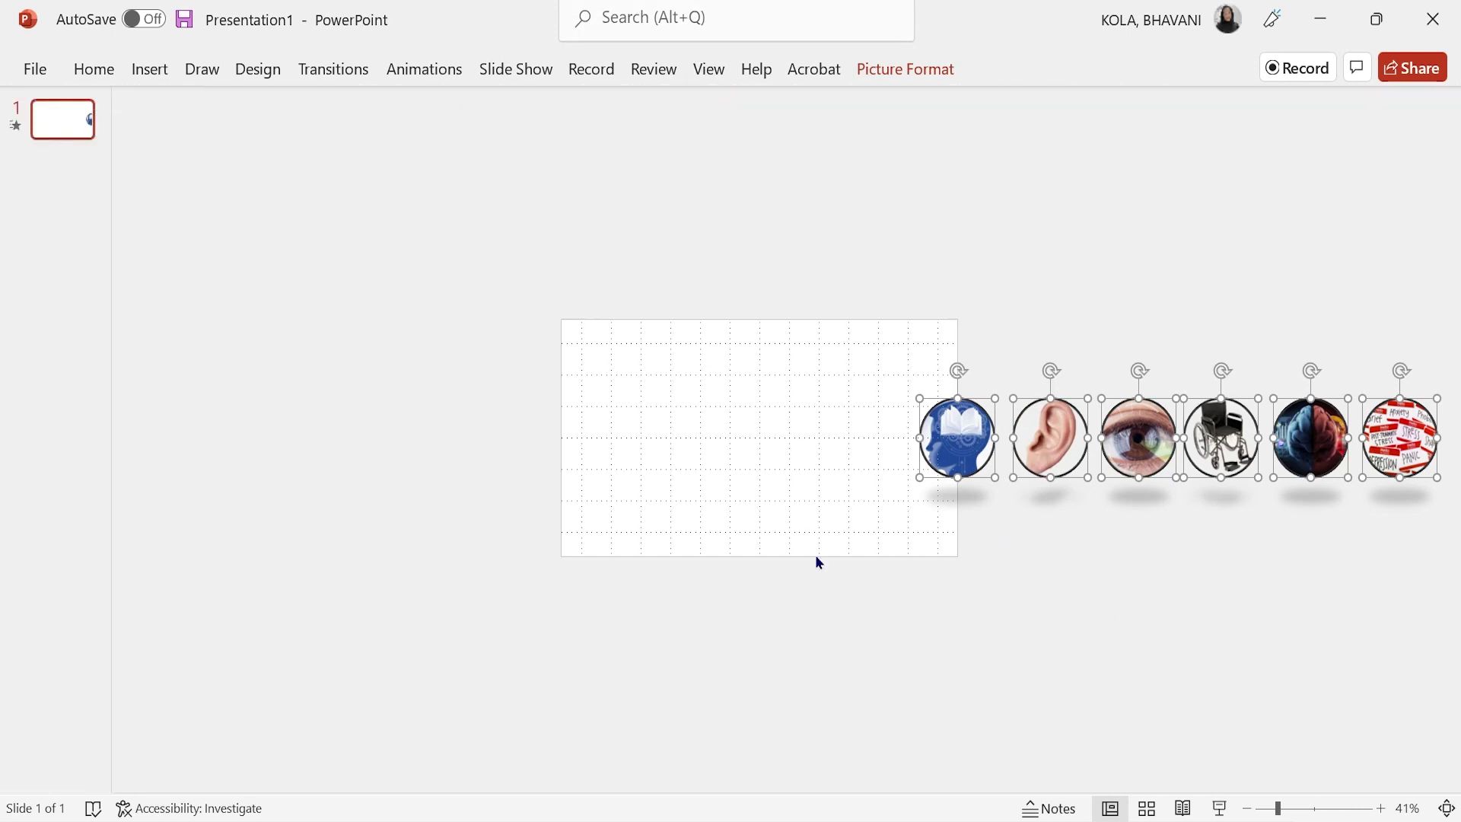
click(988, 559)
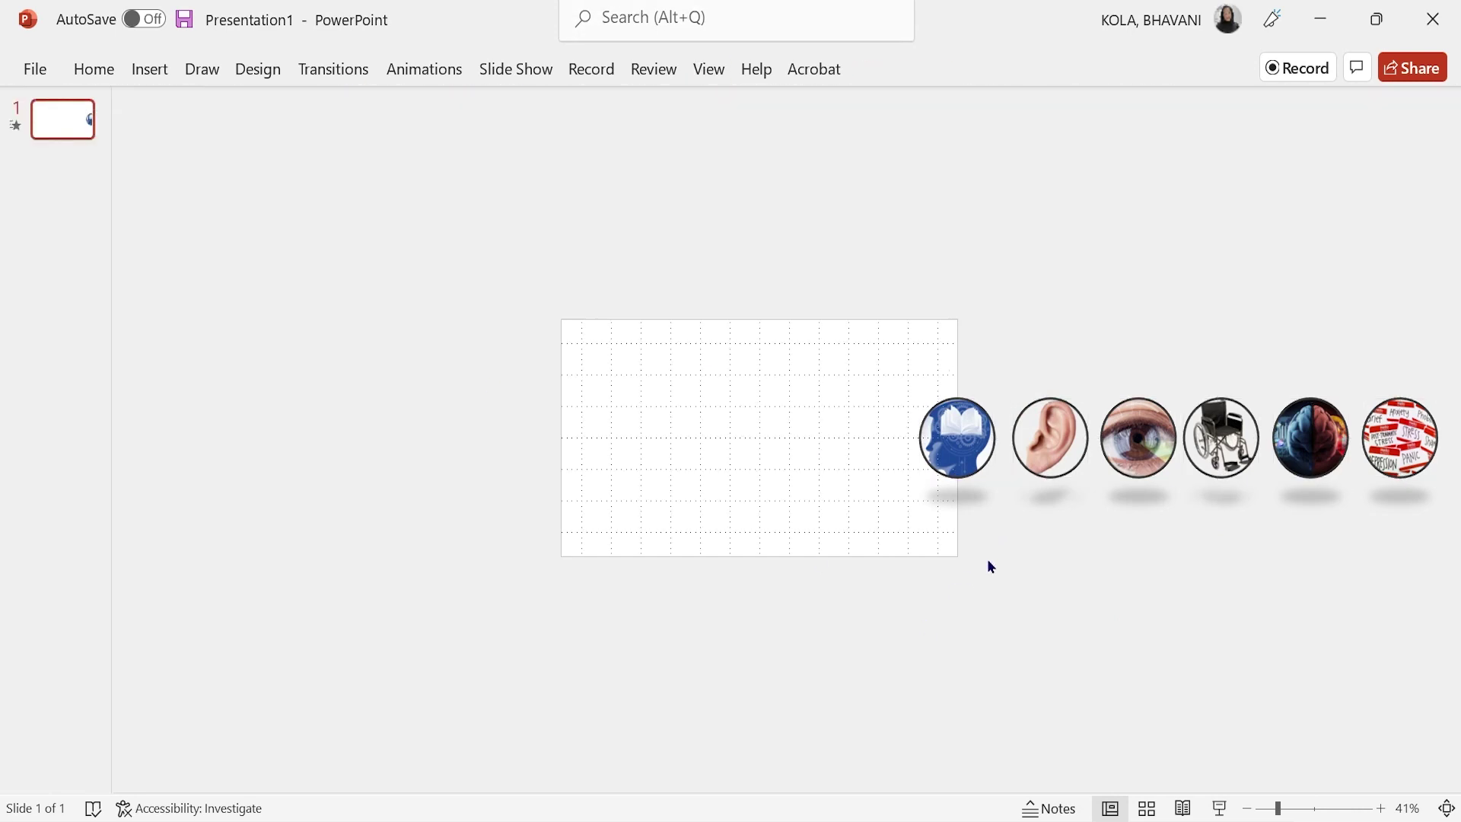
Duplicate the slide four times to make five identical slides, then go to slide 2.
right_click(75, 127)
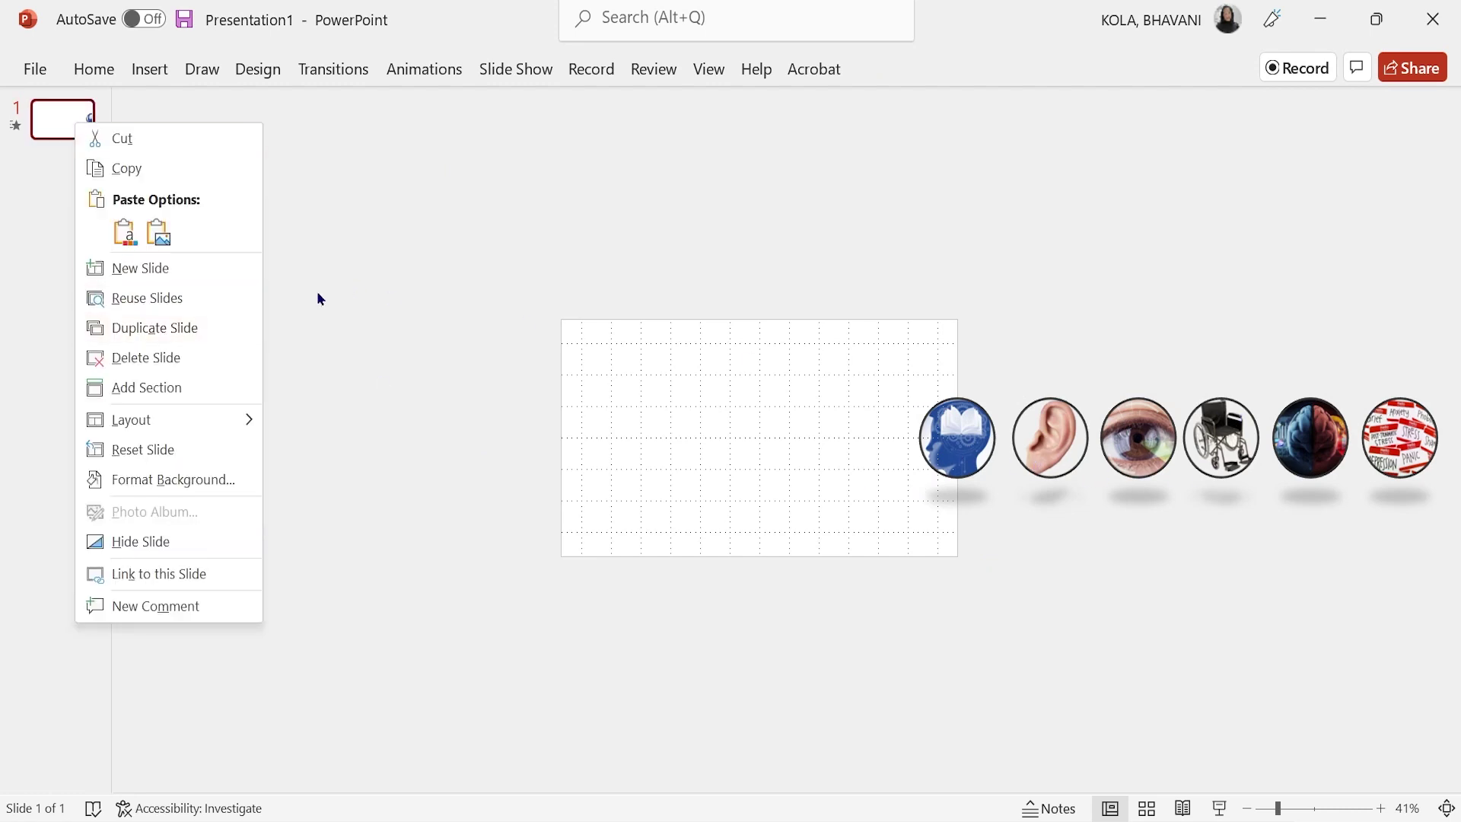
click(155, 331)
right_click(67, 175)
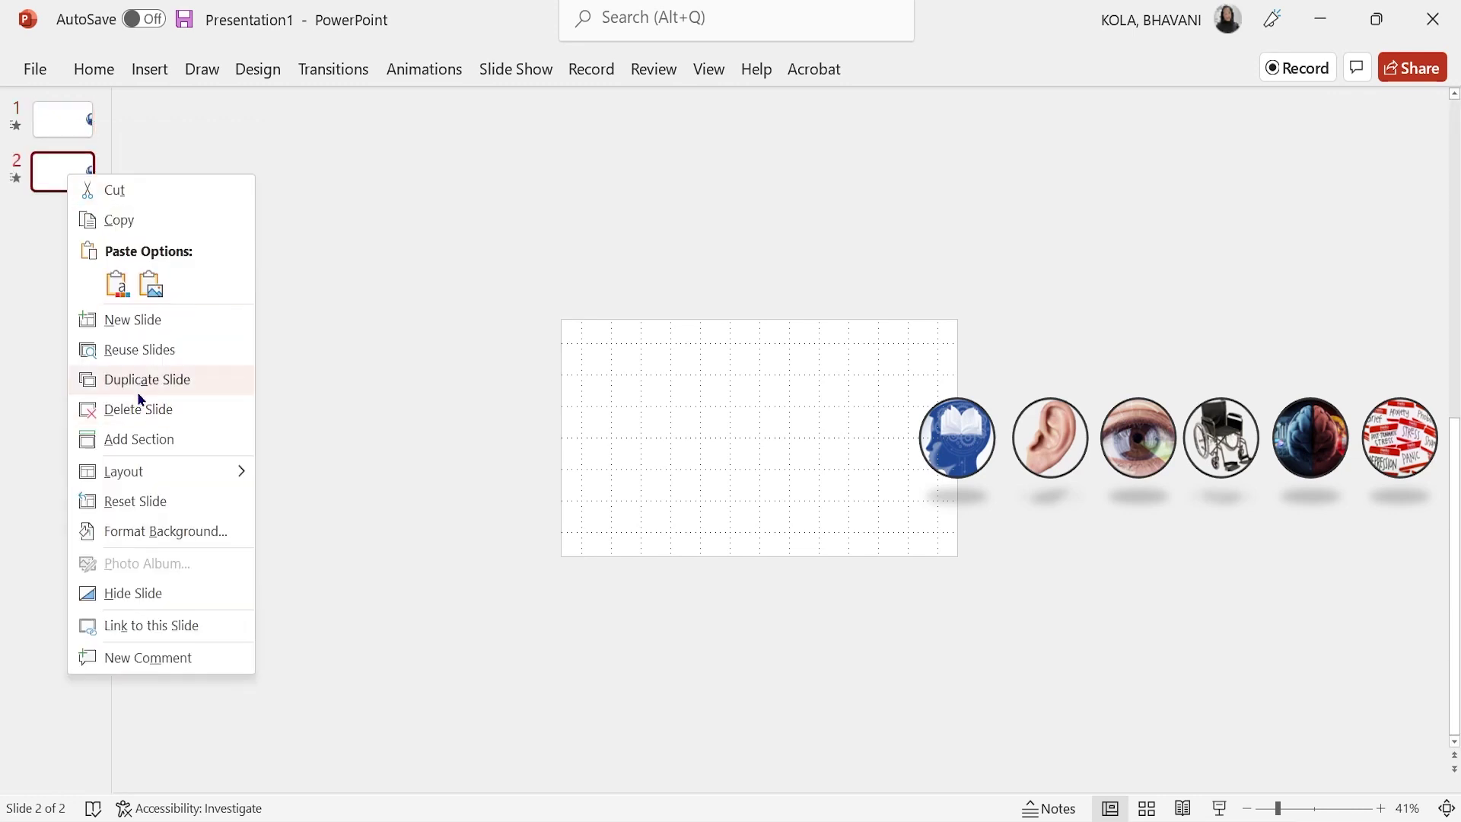
click(139, 390)
right_click(65, 227)
click(102, 431)
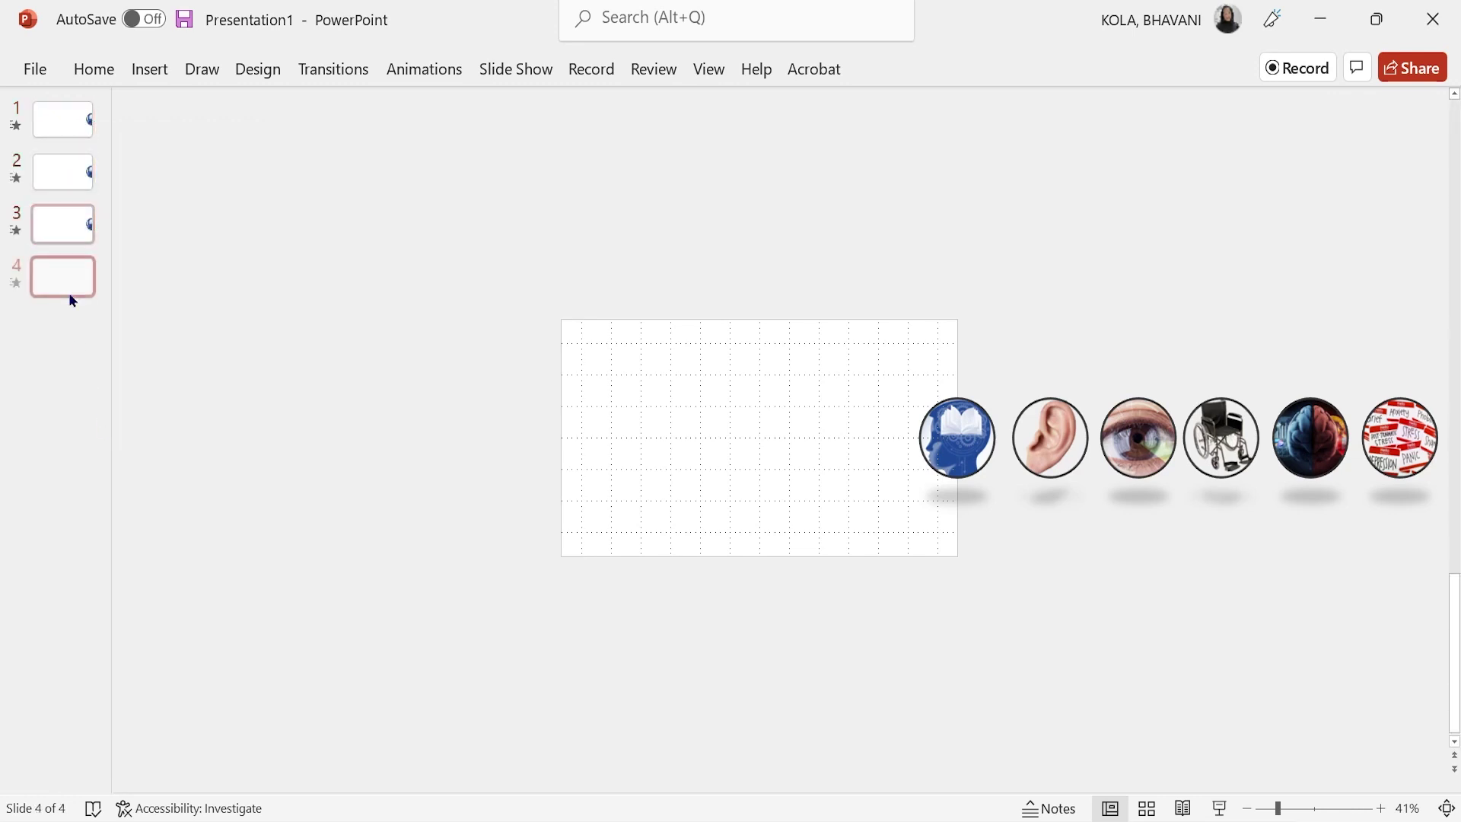
right_click(68, 295)
click(112, 499)
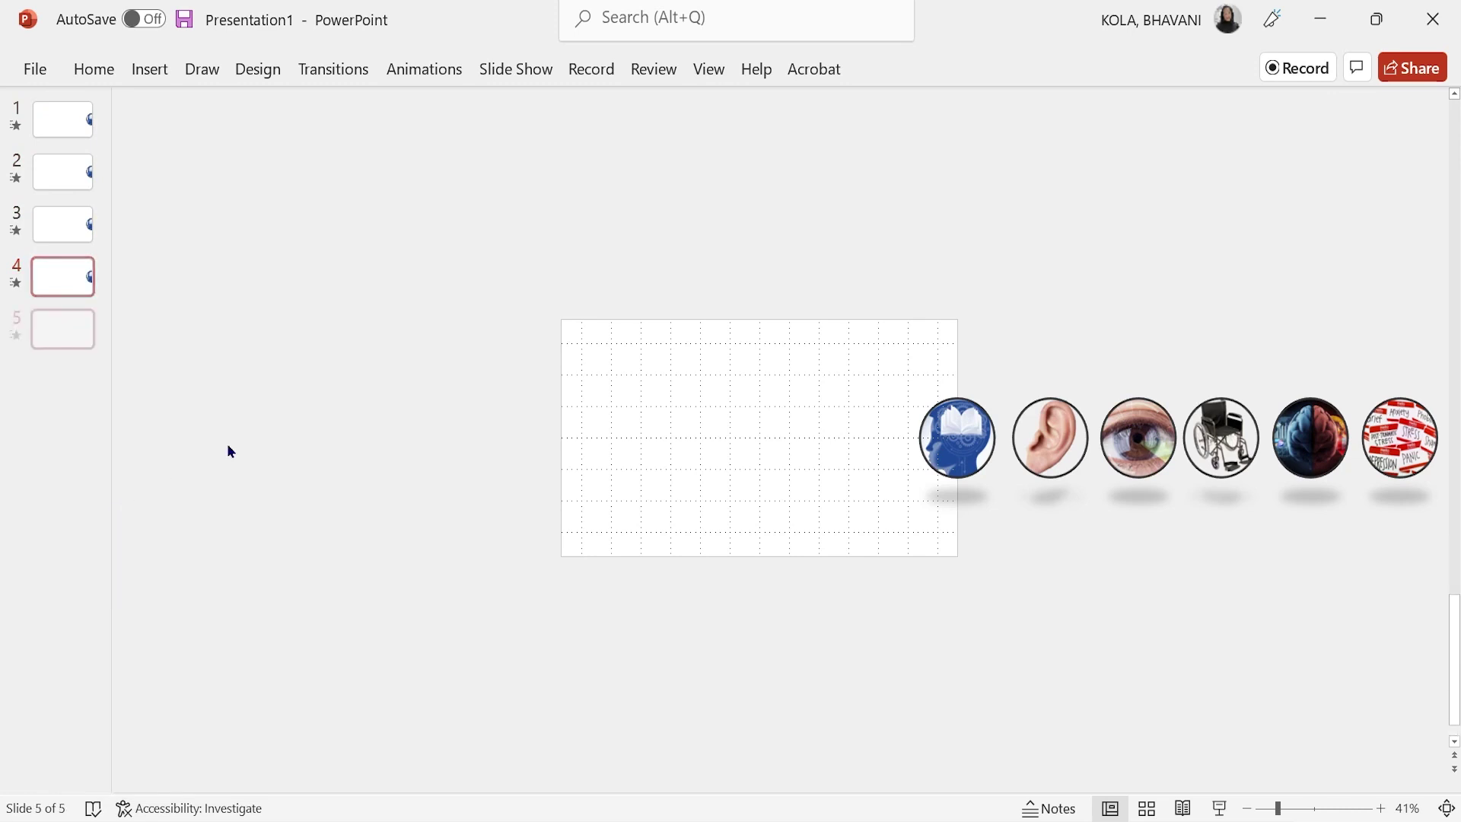
click(74, 177)
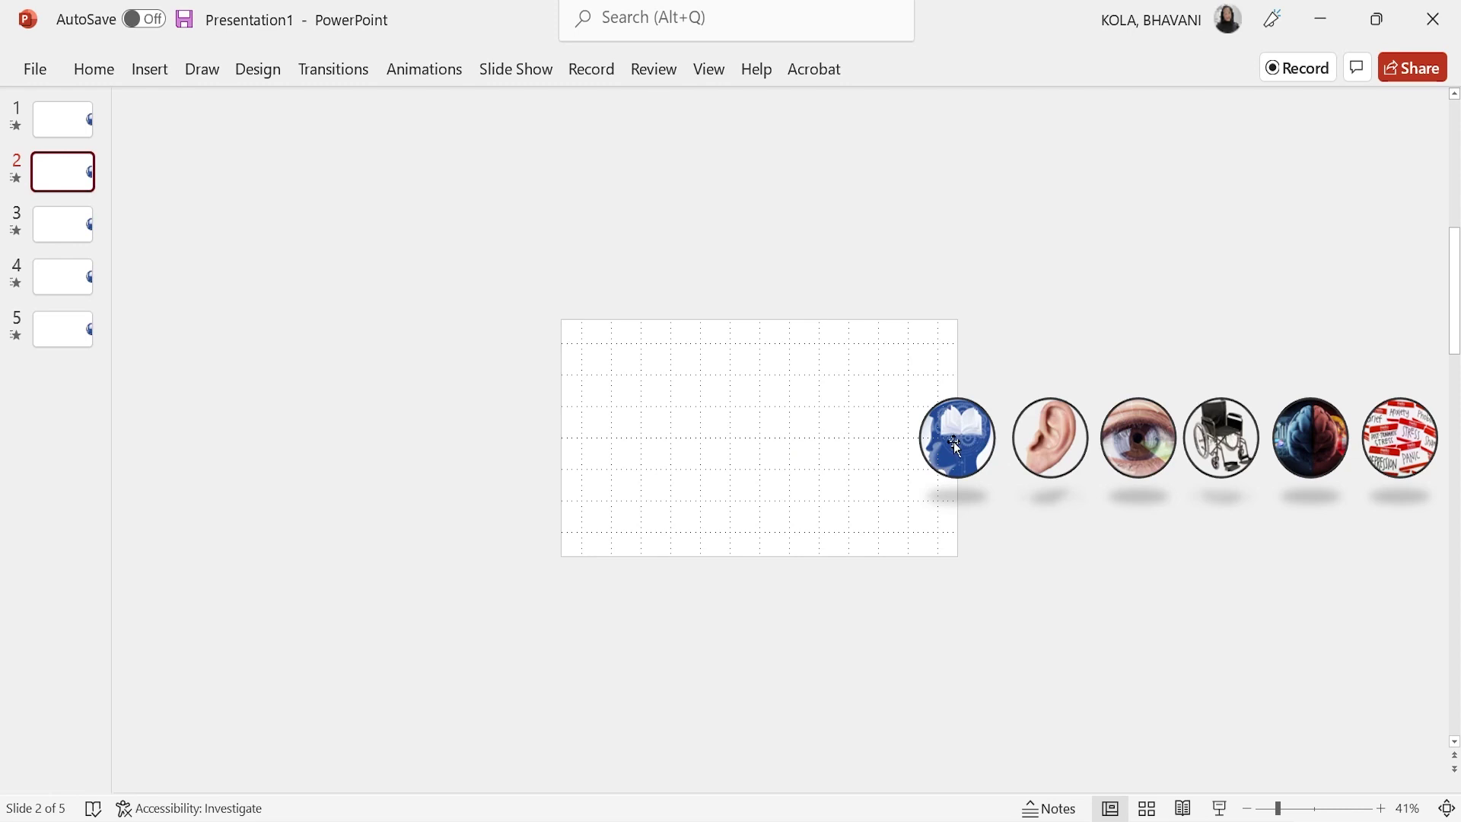
On slide 2, centre the brain picture and place the ear picture at the right edge.
drag(957, 445, 759, 436)
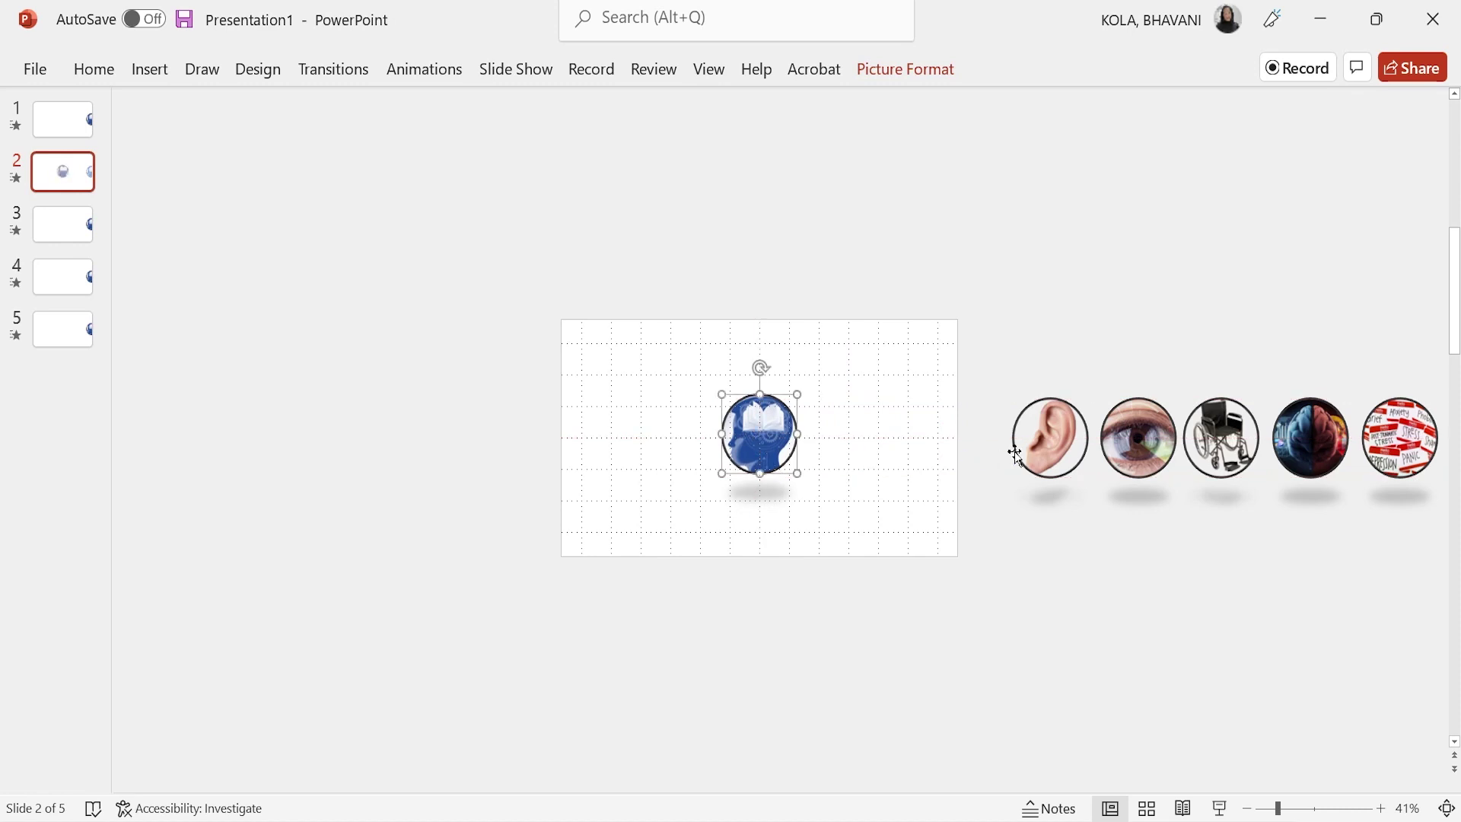
drag(1054, 435, 928, 429)
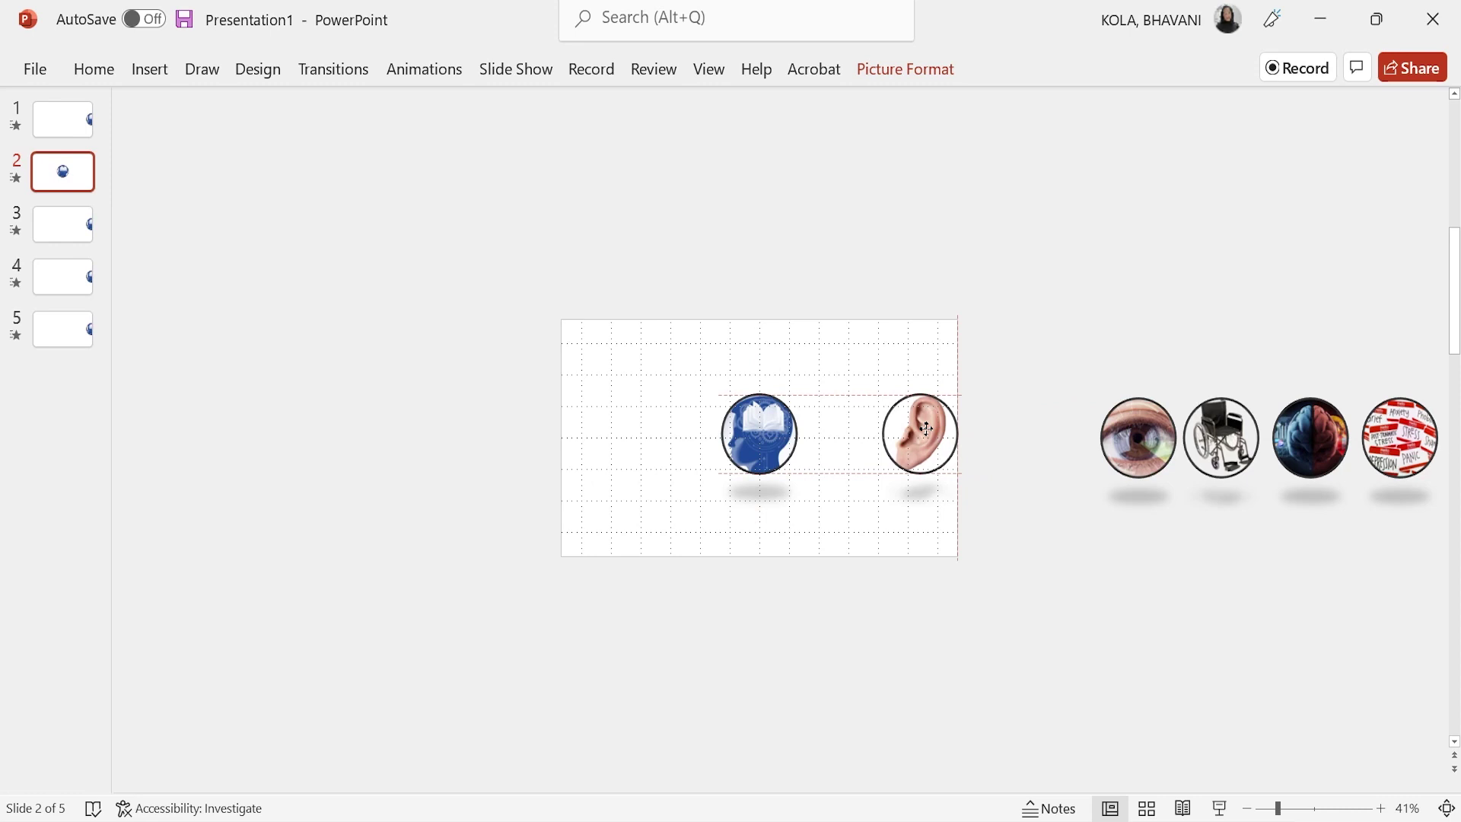
drag(928, 428, 928, 429)
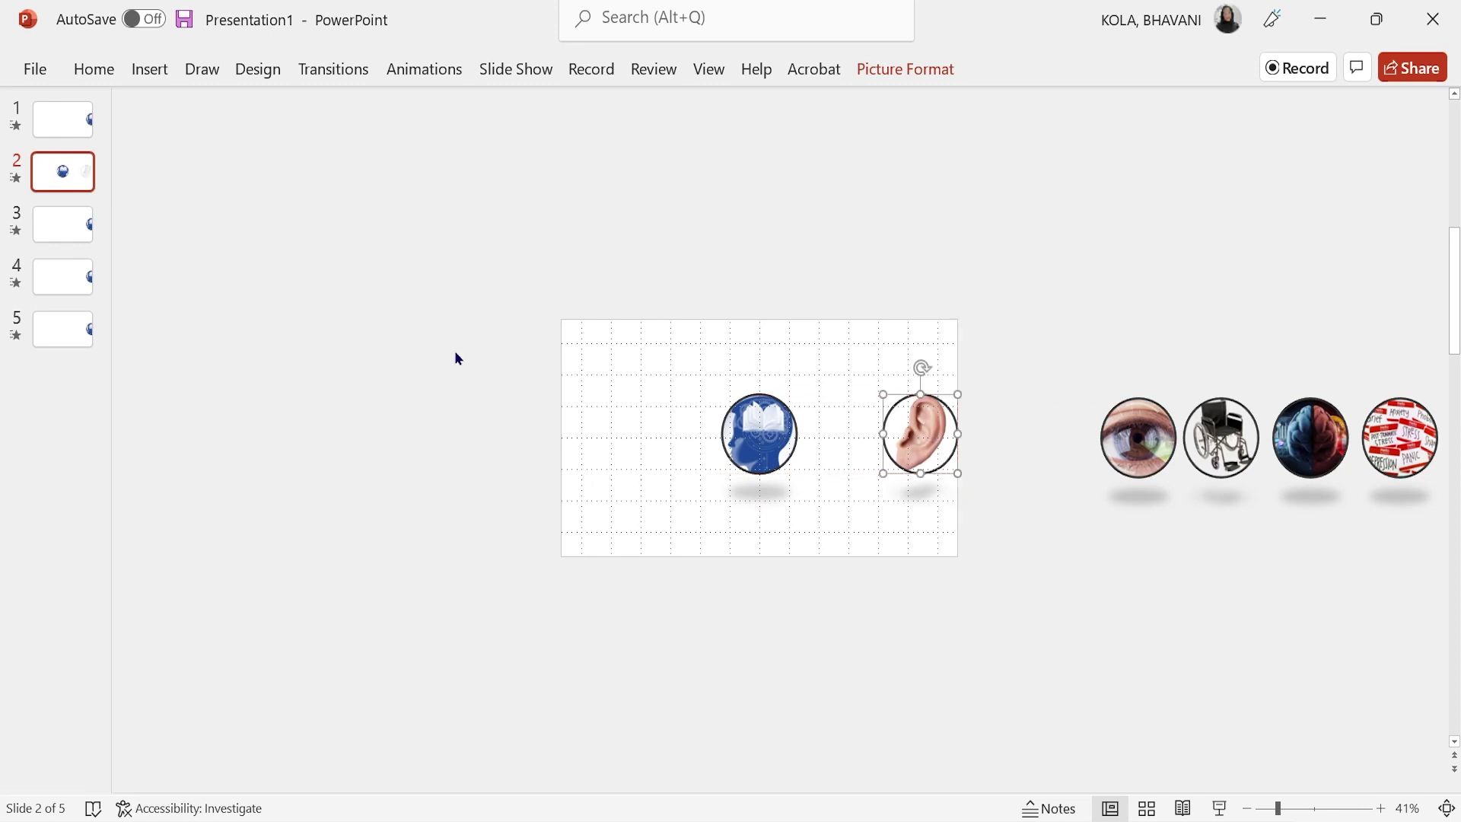
click(84, 232)
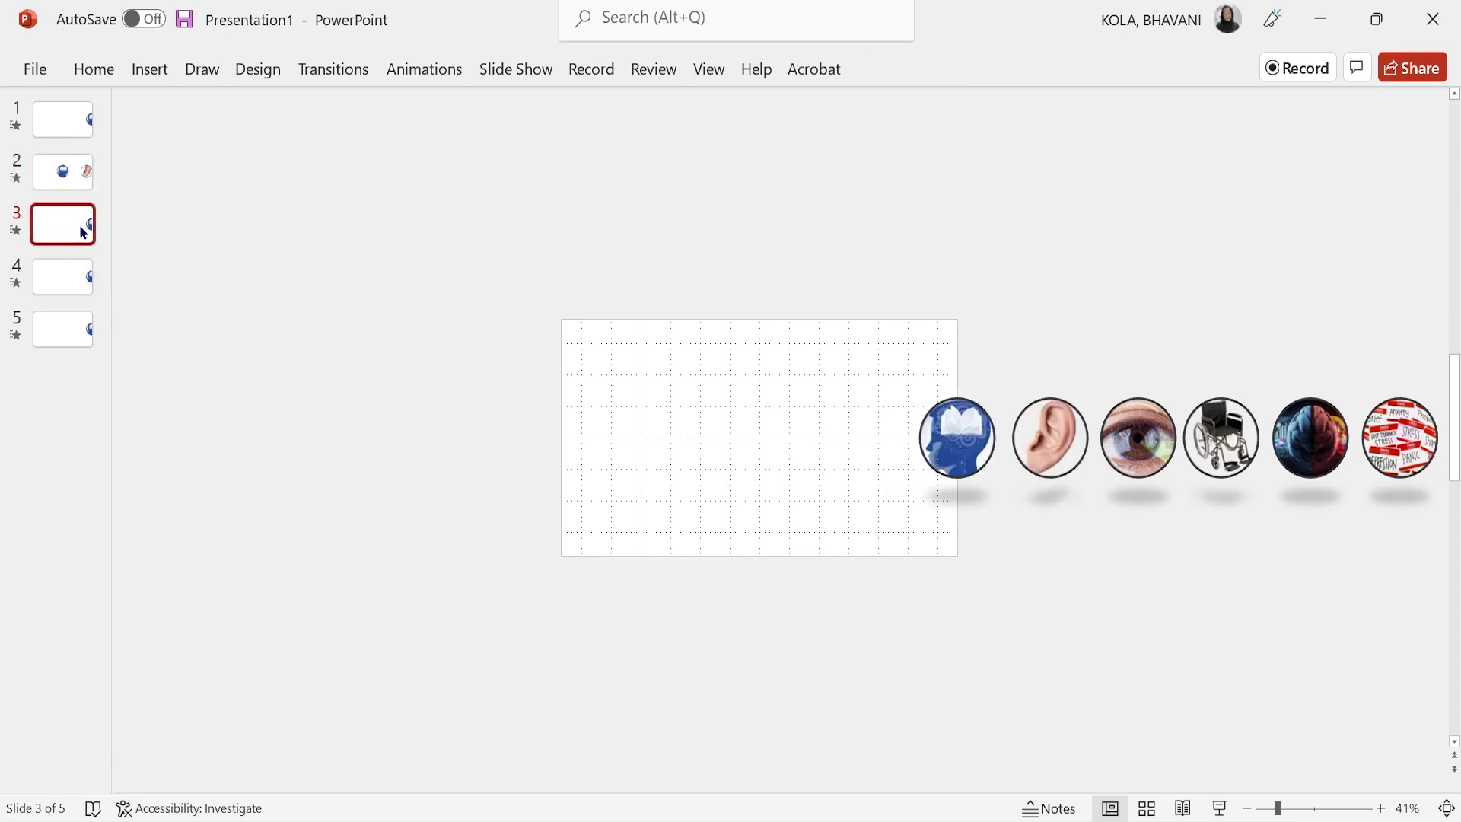
On slide 3, place brain at the left edge, ear at centre, eye on the right.
click(961, 454)
drag(961, 455, 604, 451)
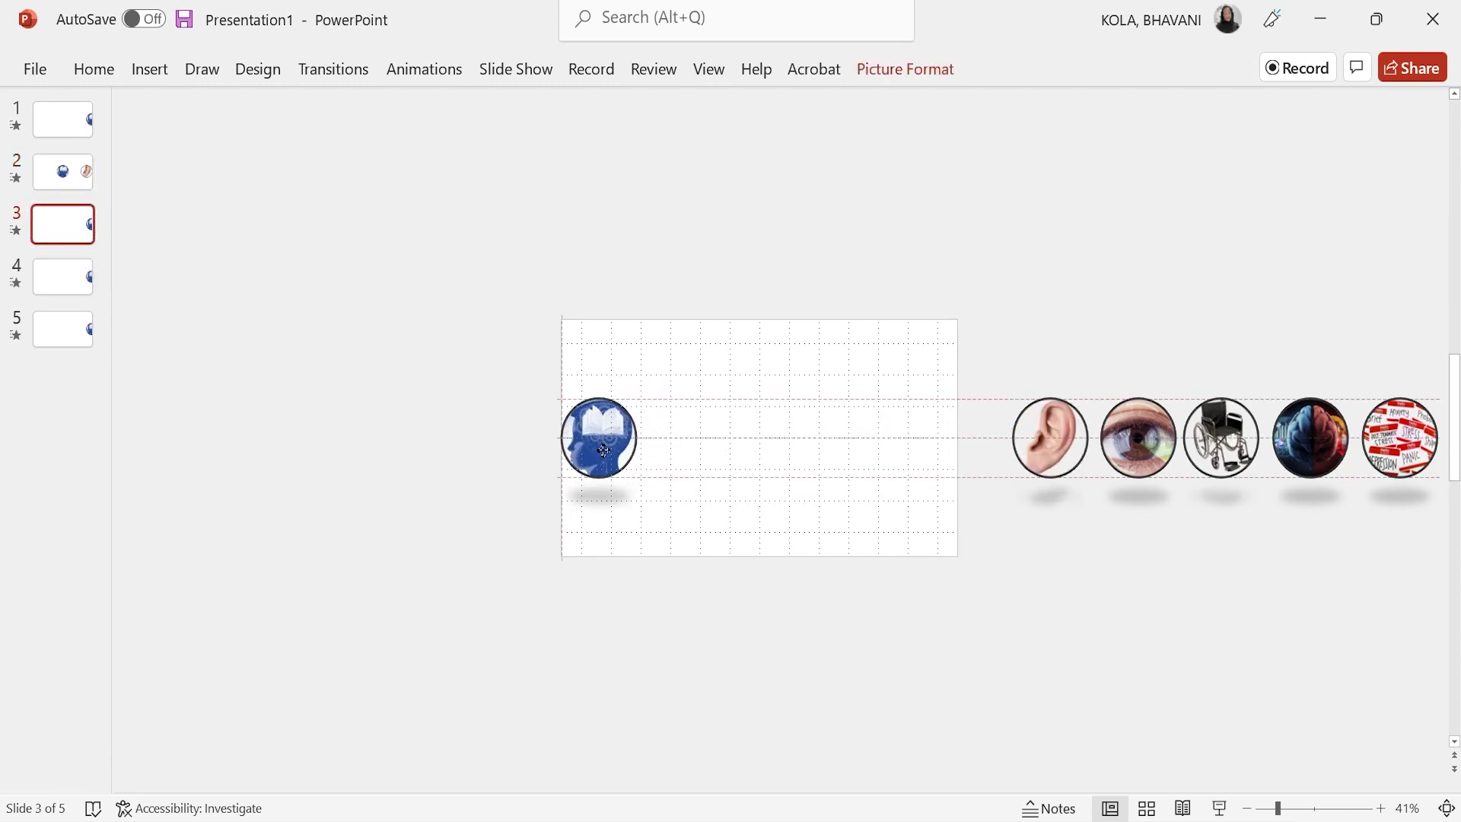
drag(604, 451, 604, 451)
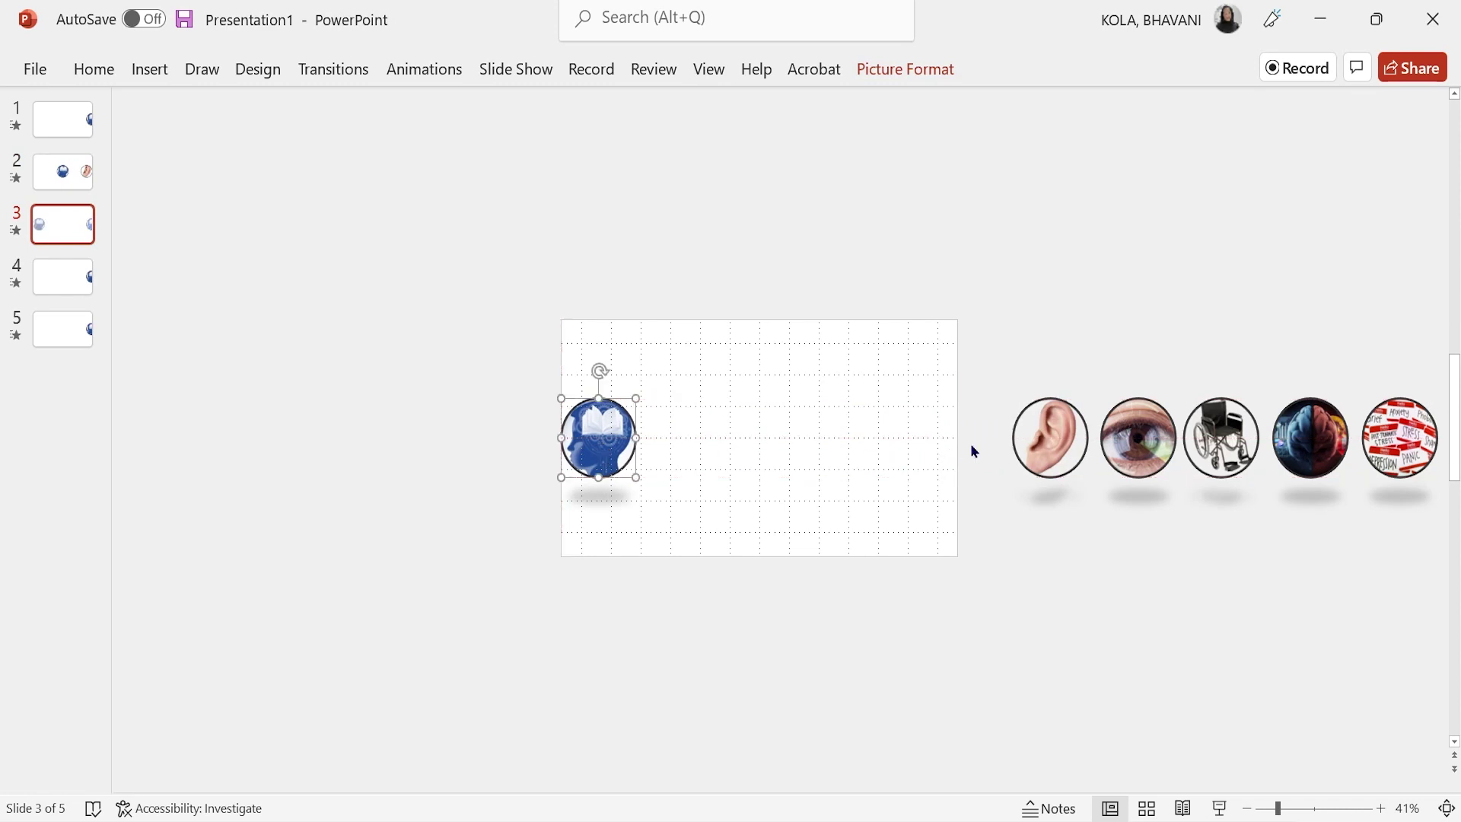
drag(1051, 437, 753, 434)
click(1134, 440)
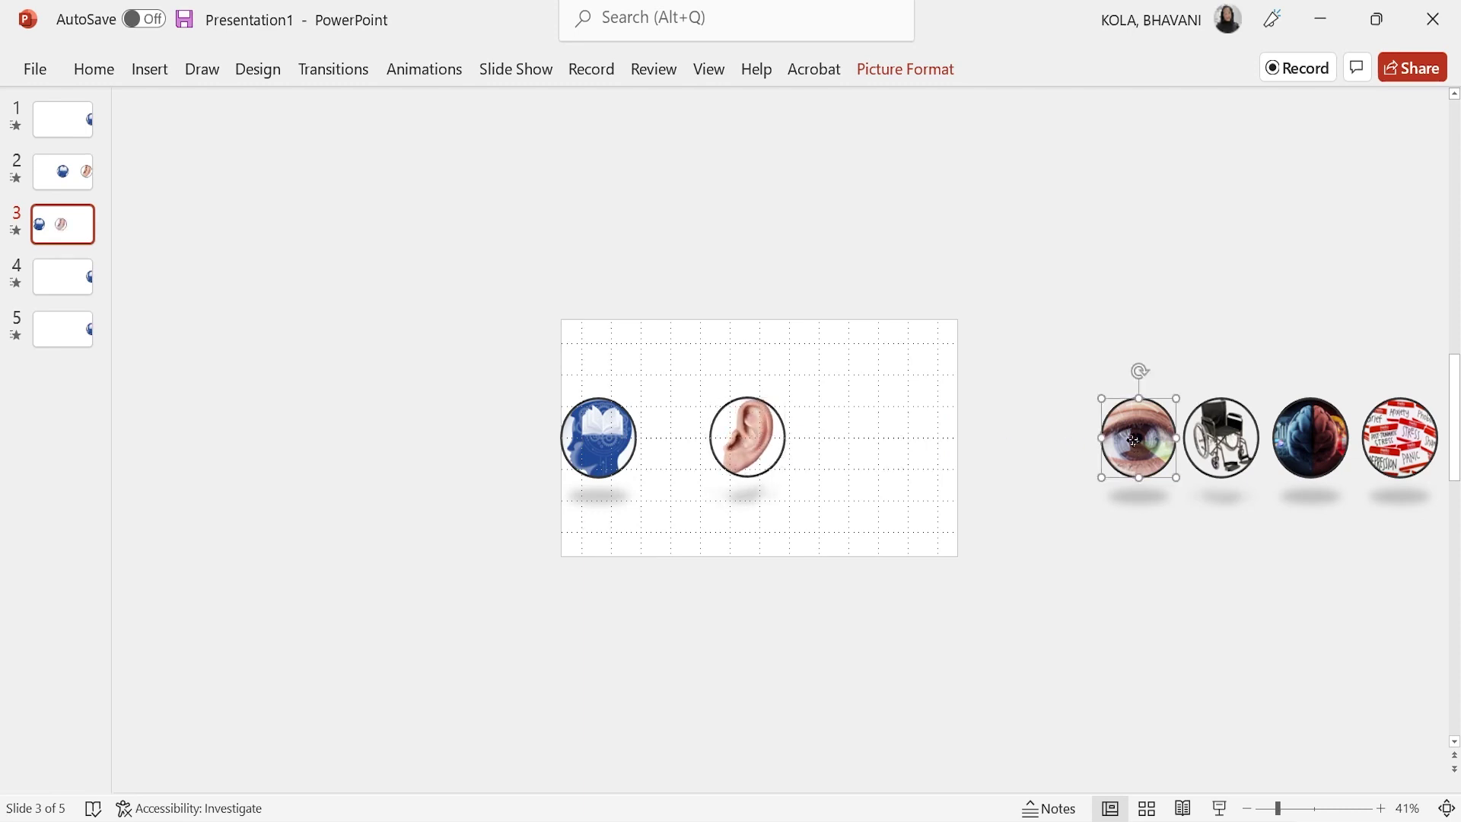
drag(1134, 440, 405, 441)
On slide 4, place ear at the left edge, eye at centre, wheelchair on the right.
click(70, 294)
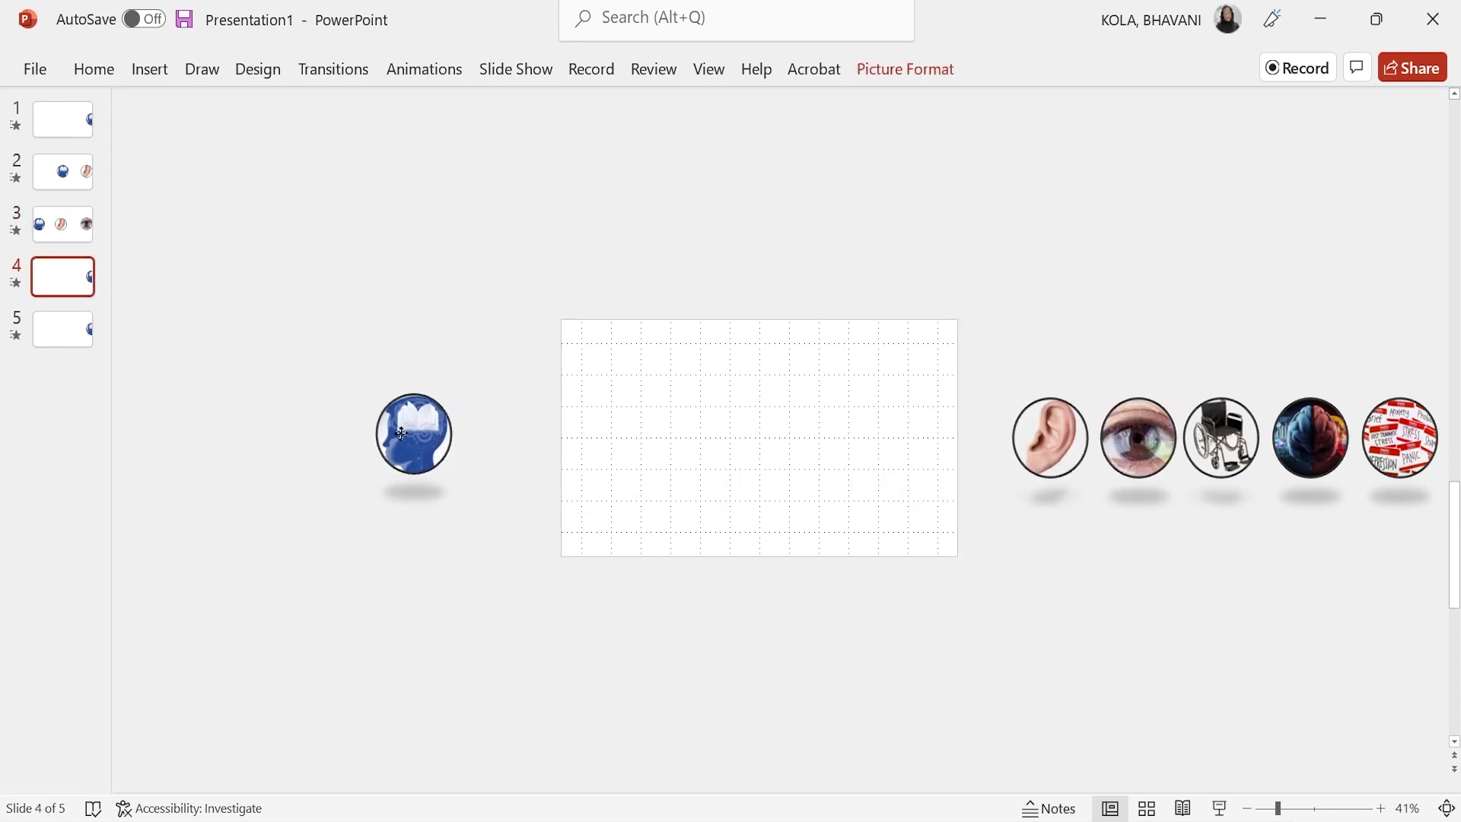
drag(1068, 440, 614, 438)
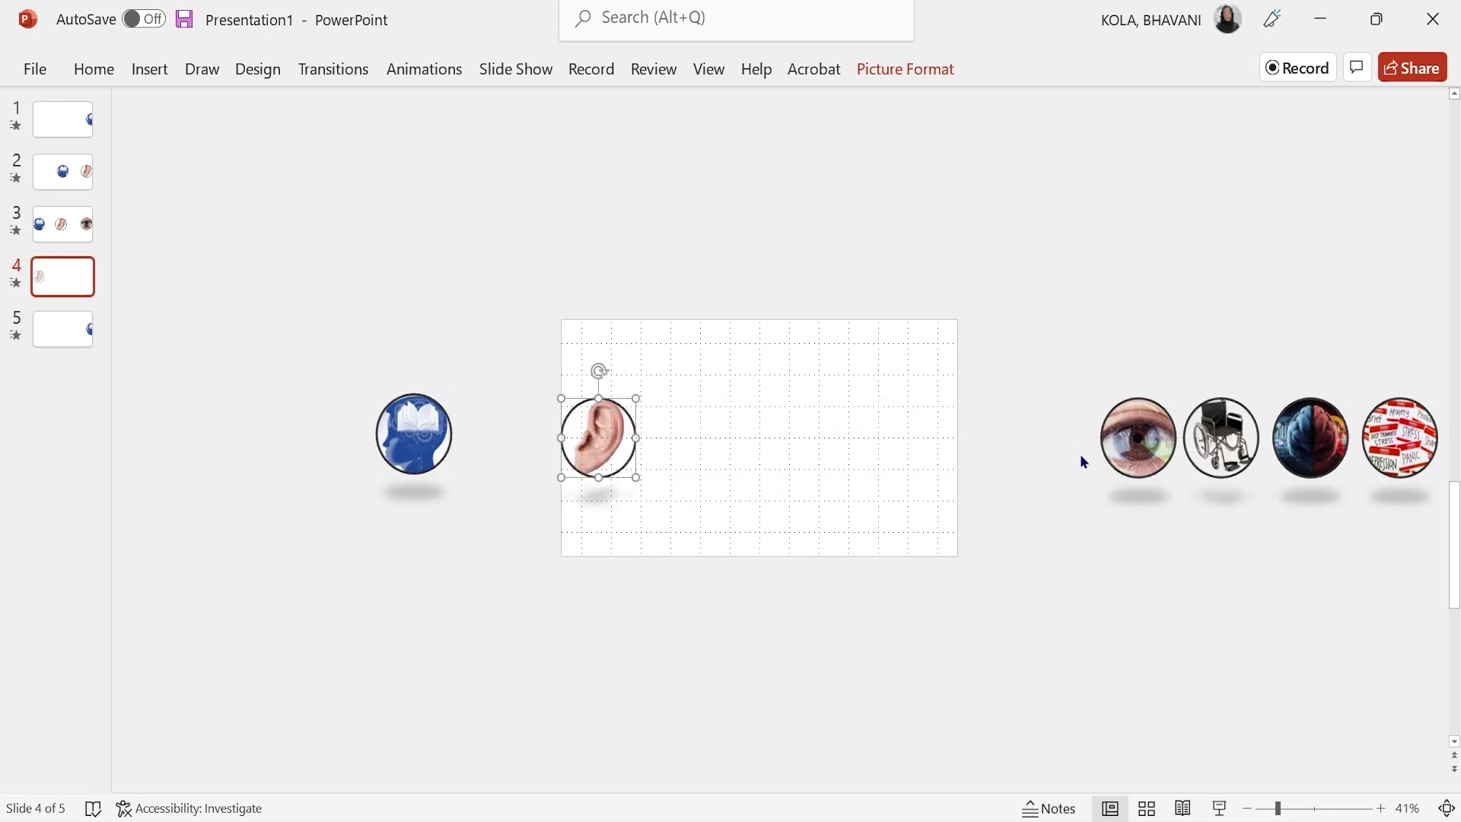
drag(1138, 440, 747, 438)
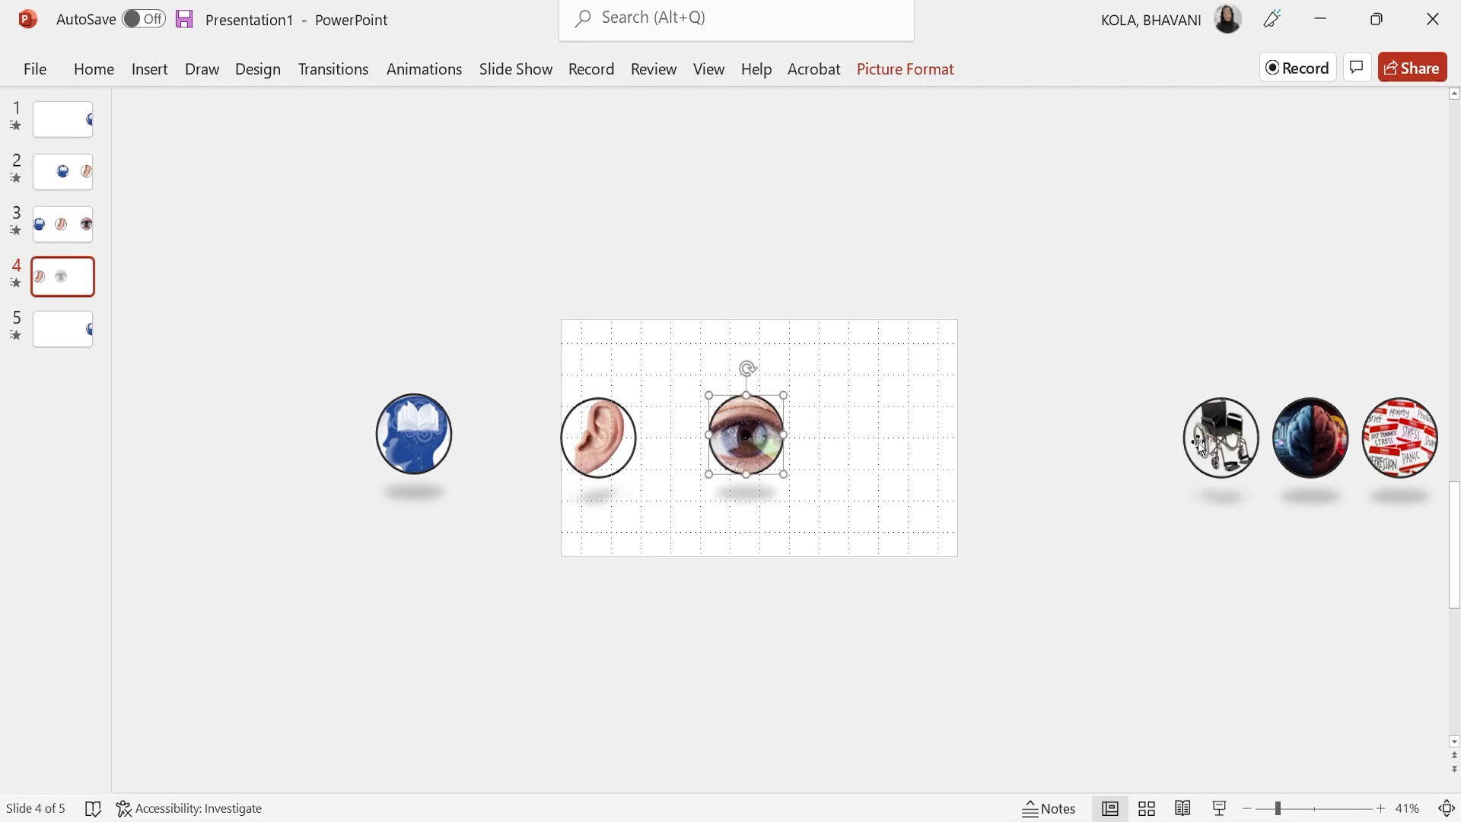
drag(1217, 444, 388, 425)
On slide 5, shift ear off-left, eye to left edge, wheelchair centre, brain on the right.
click(76, 335)
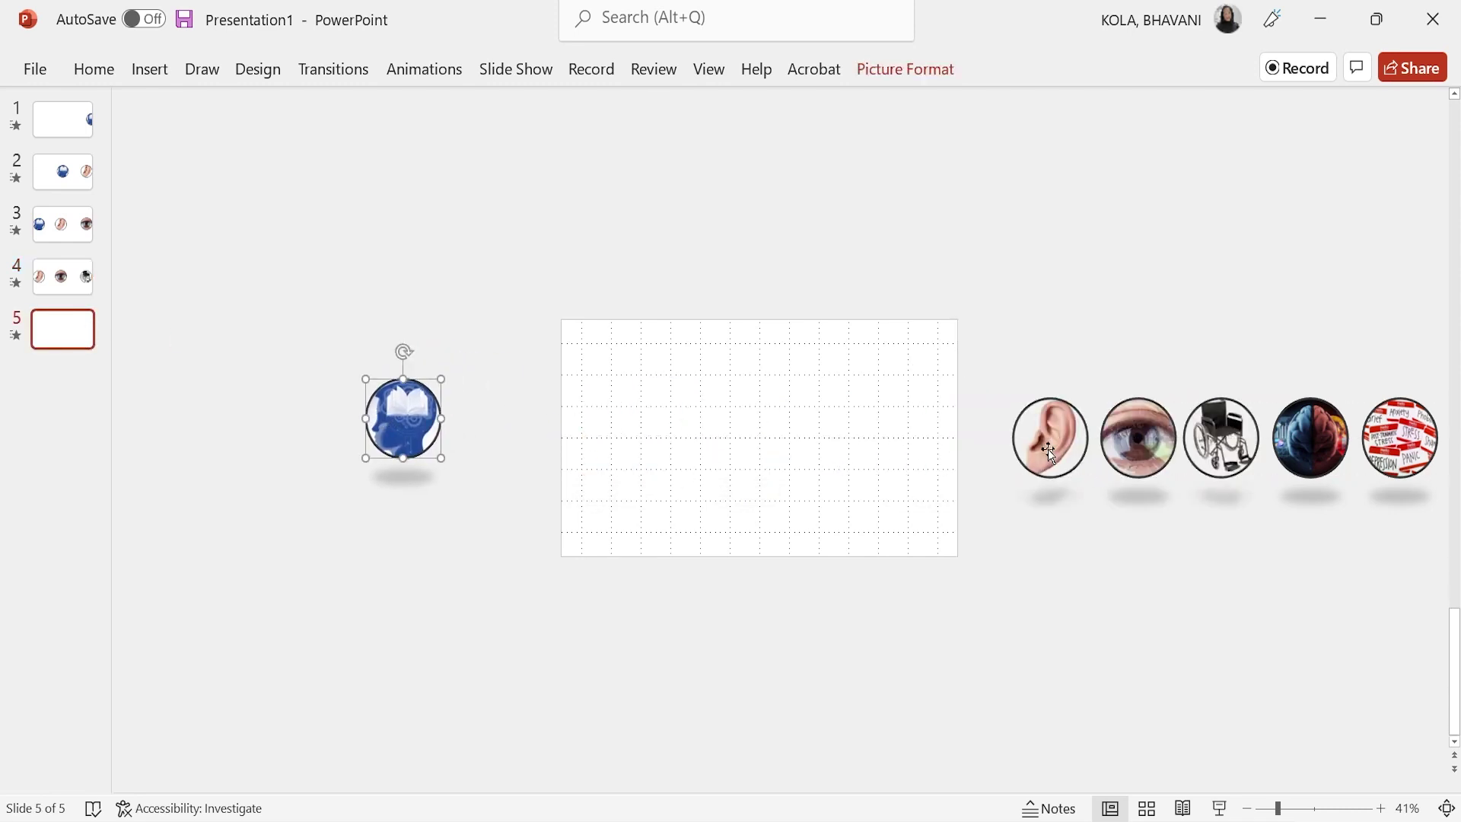
drag(1050, 455, 441, 423)
drag(1122, 450, 575, 449)
drag(1210, 433, 727, 426)
drag(1320, 450, 924, 449)
click(63, 172)
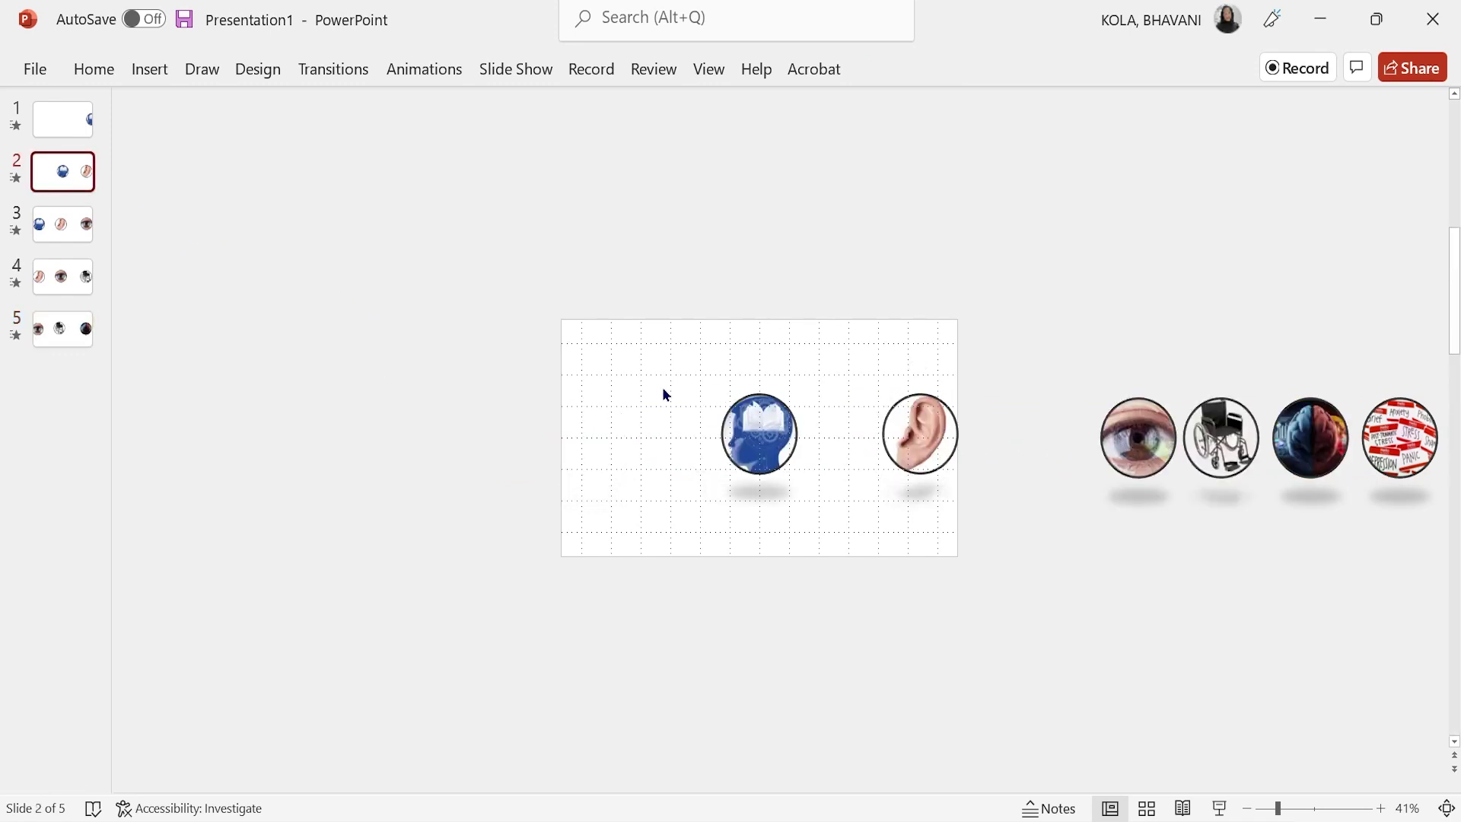
Align the head and ear pictures to the vertical middle of slide 2.
click(759, 430)
shift+click(915, 434)
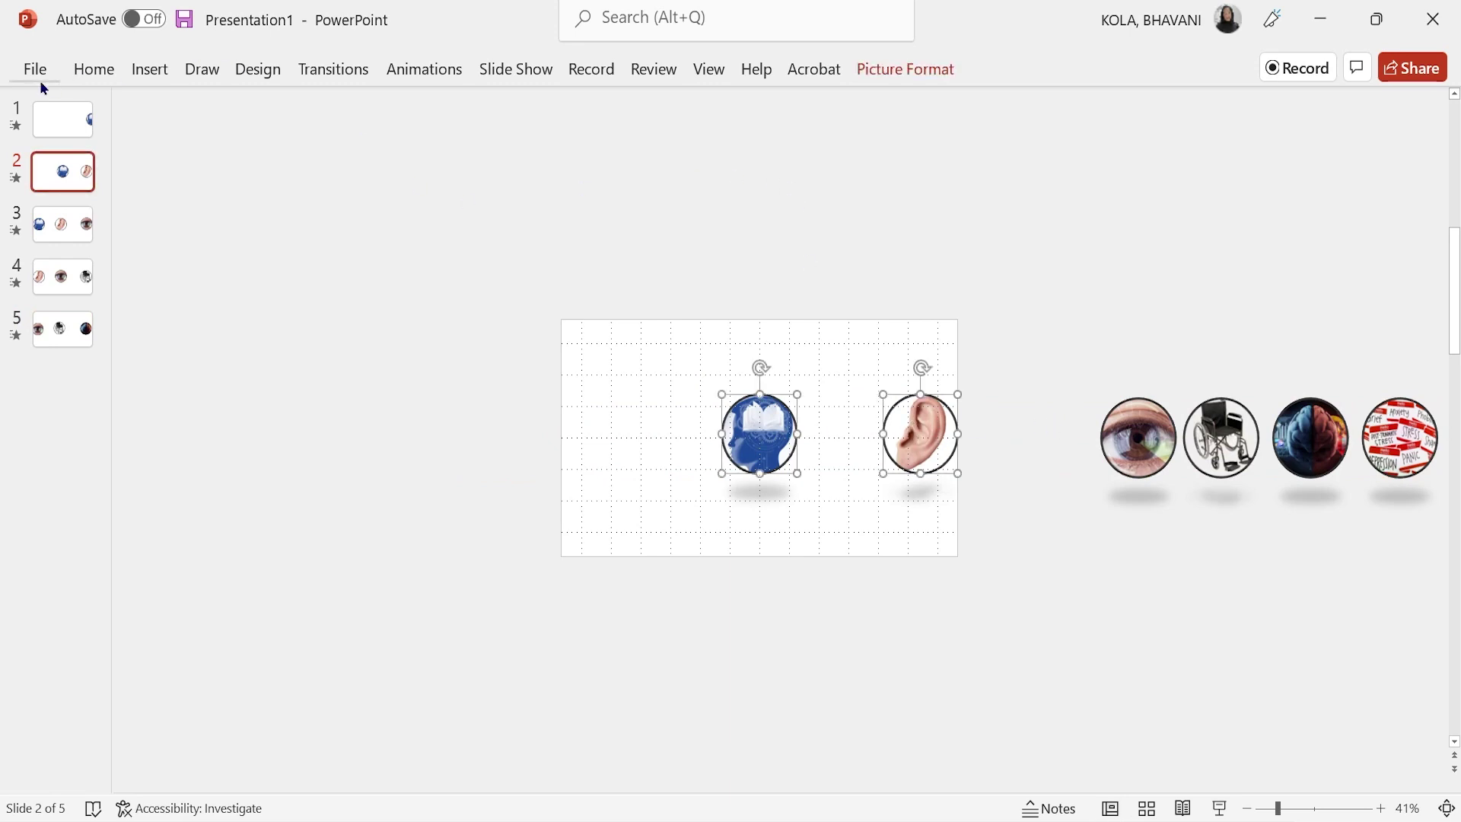
click(93, 75)
click(919, 164)
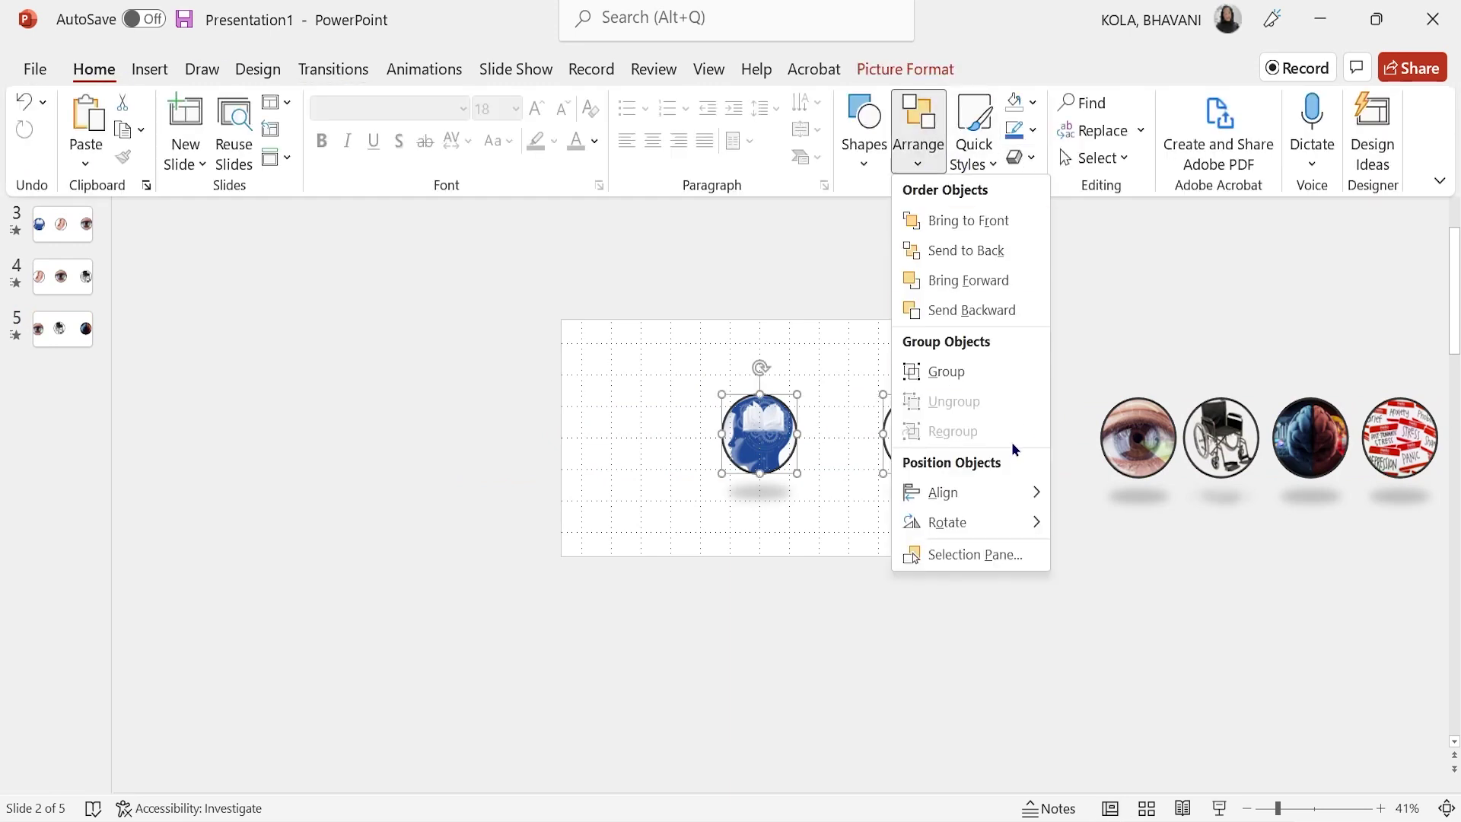
mouse_move(998, 489)
click(1167, 614)
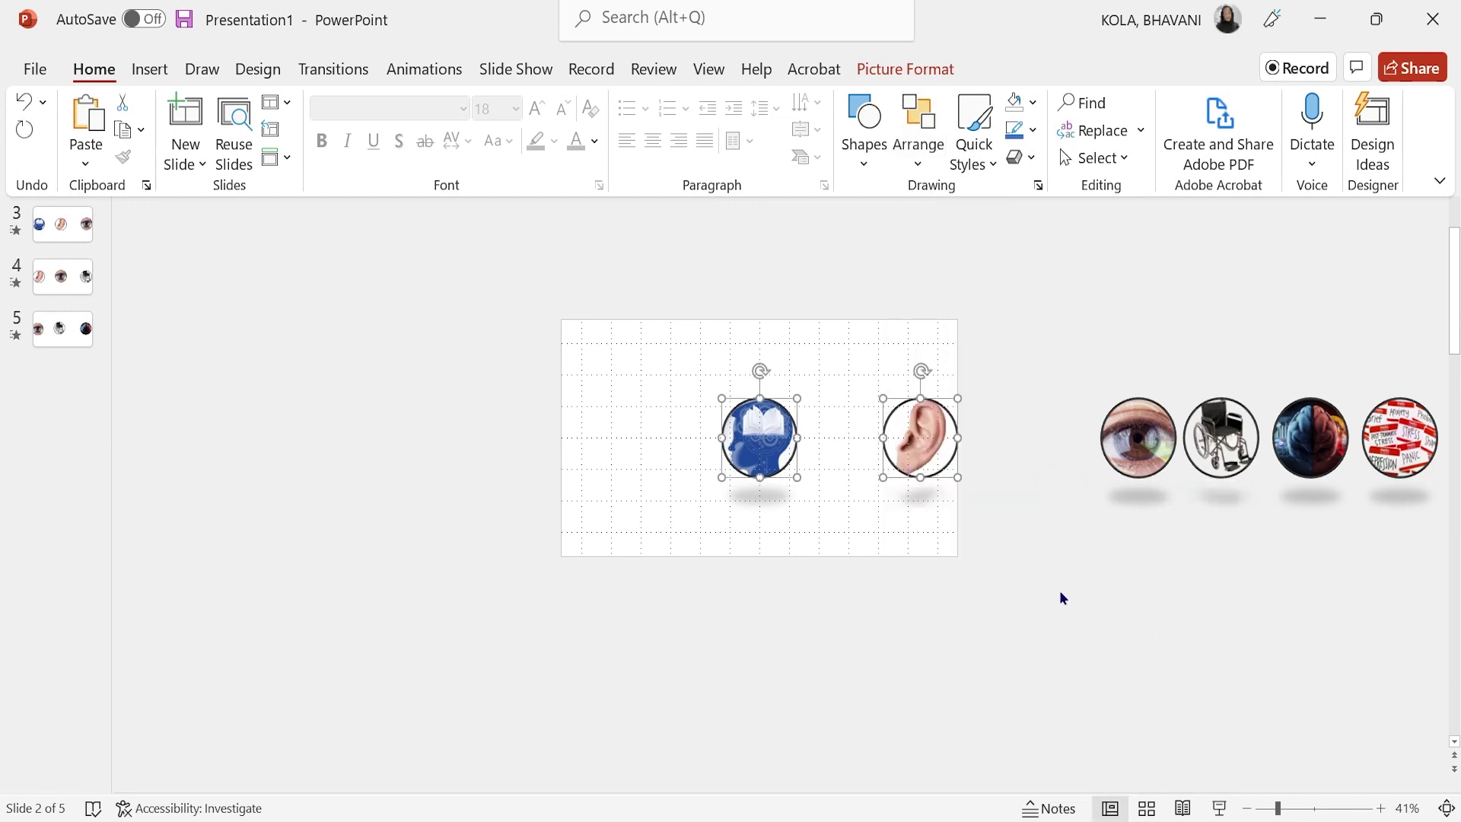
click(834, 519)
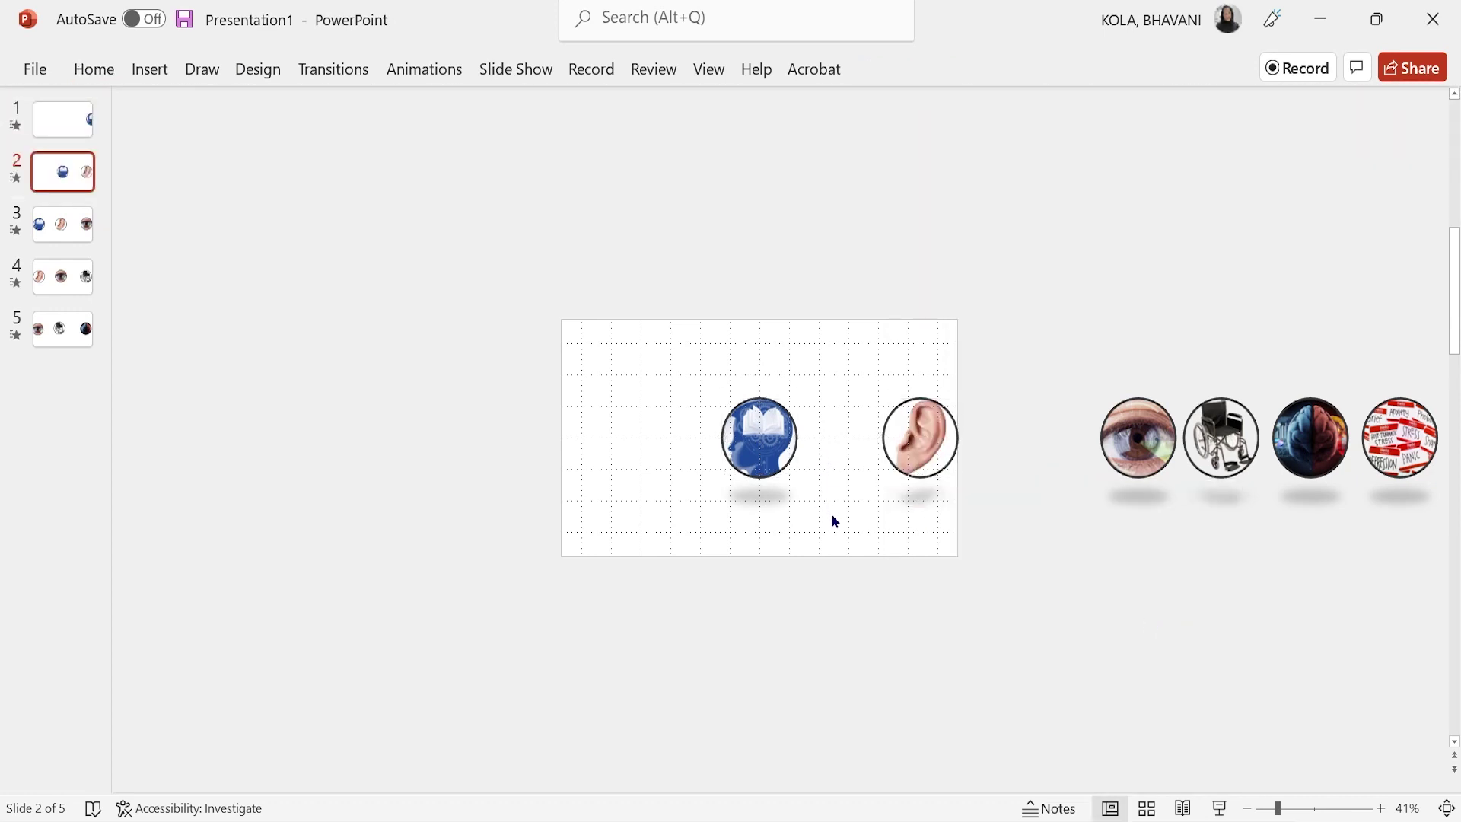
Resize the head picture from 2.49" to 5.24" tall.
click(766, 449)
click(902, 70)
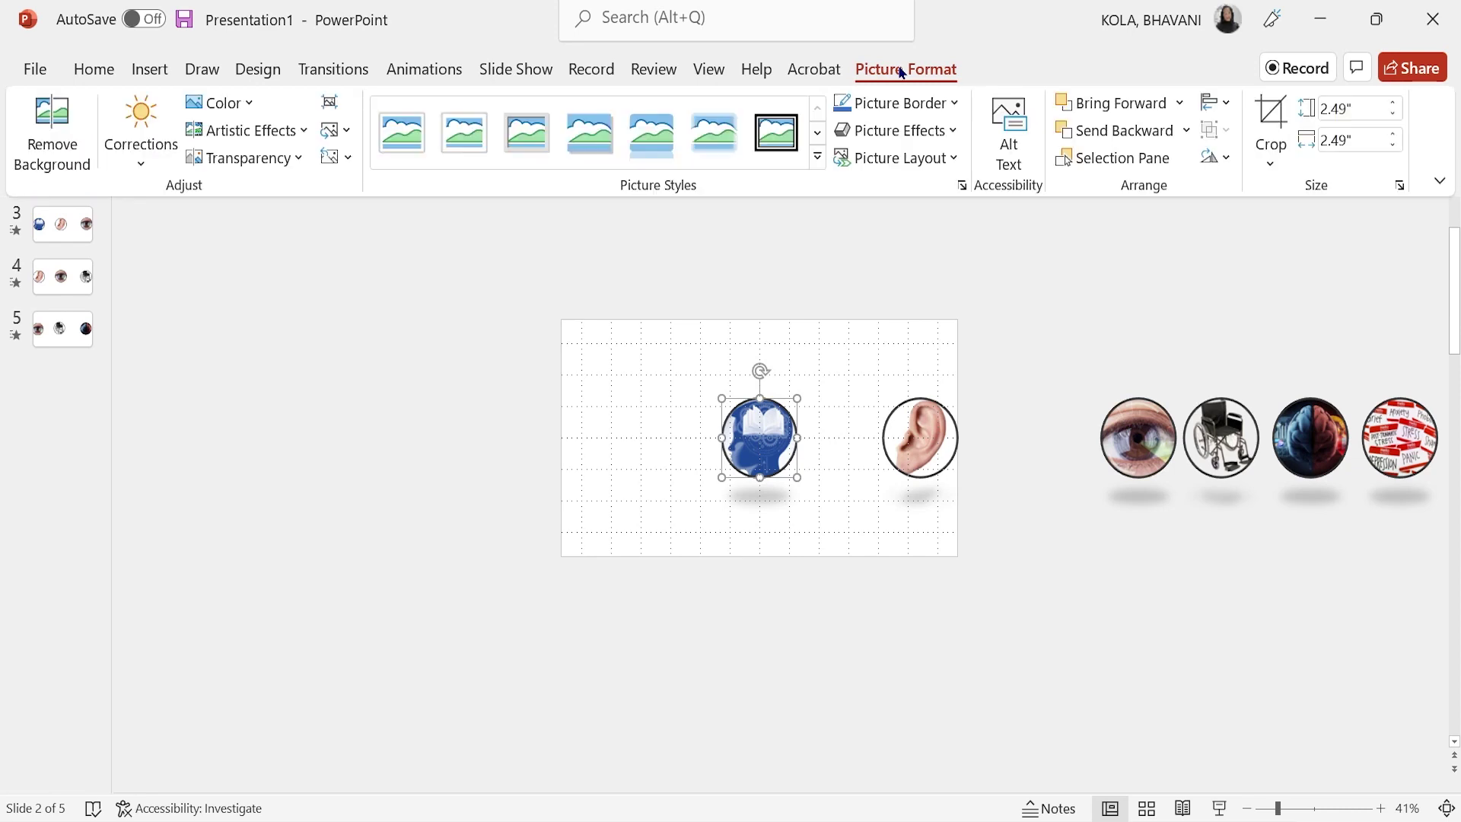
click(1362, 108)
drag(1370, 111, 1324, 108)
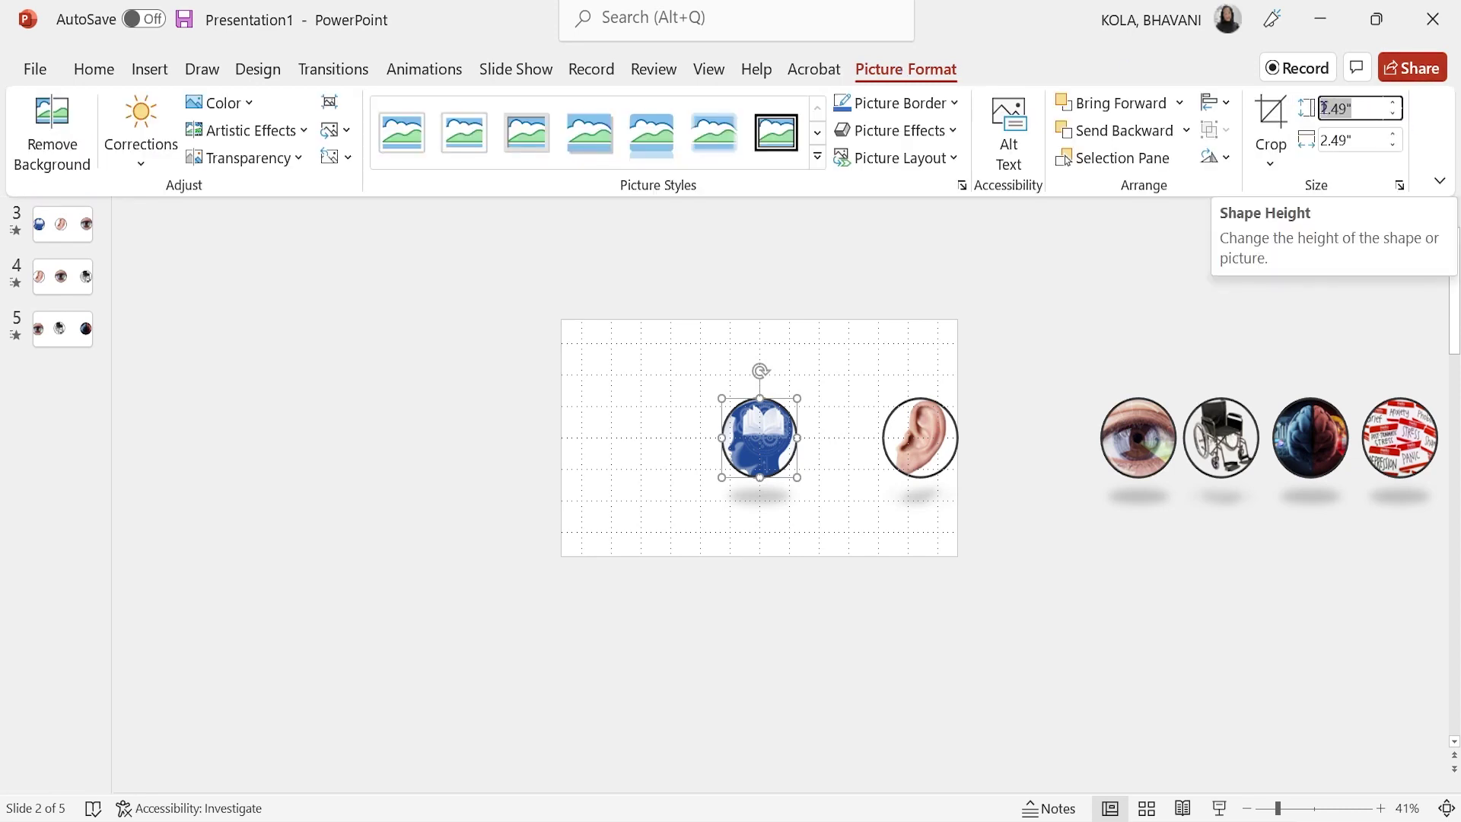
text(5.)
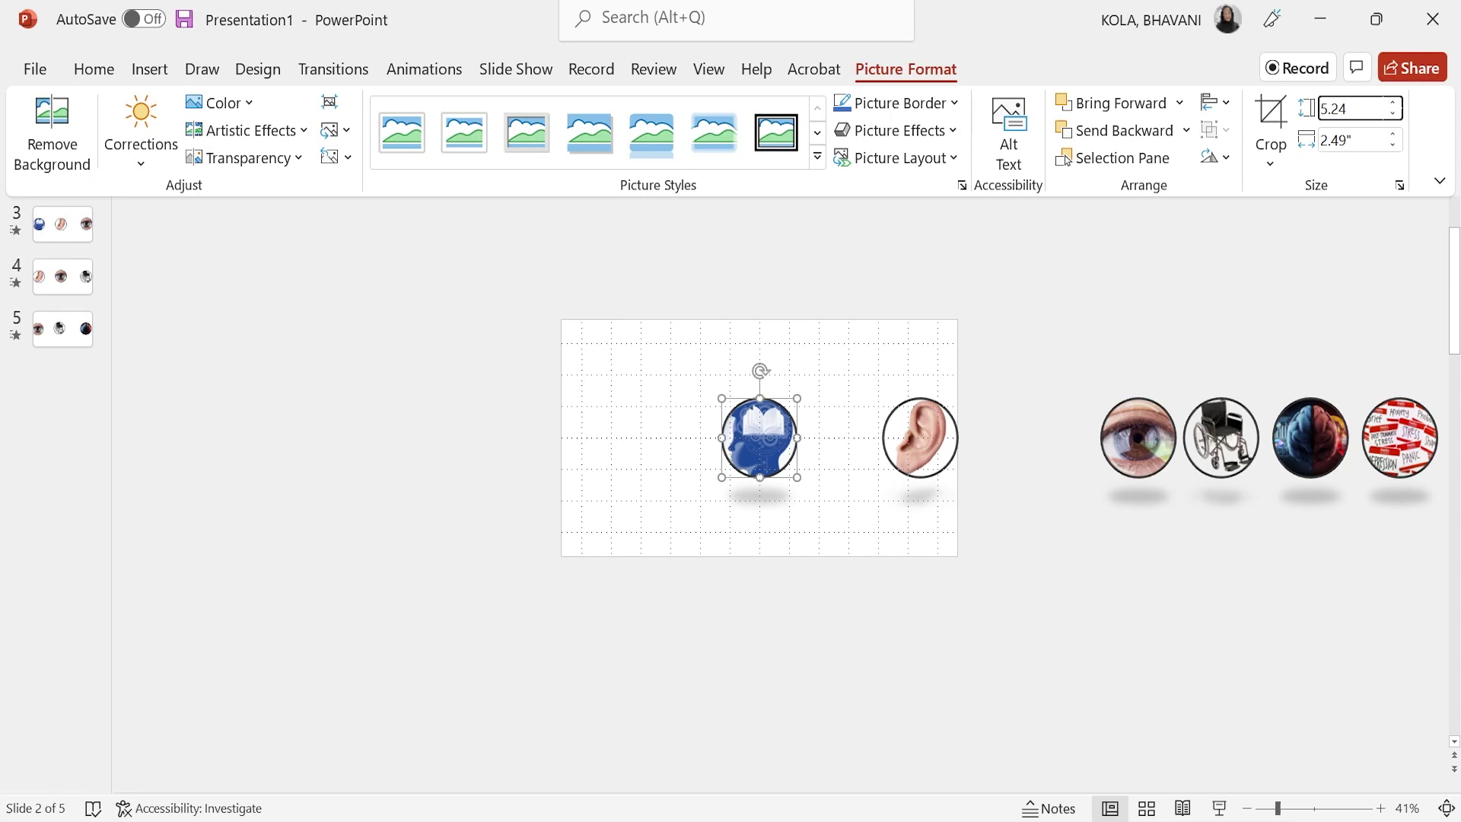
text(24)
key(Return)
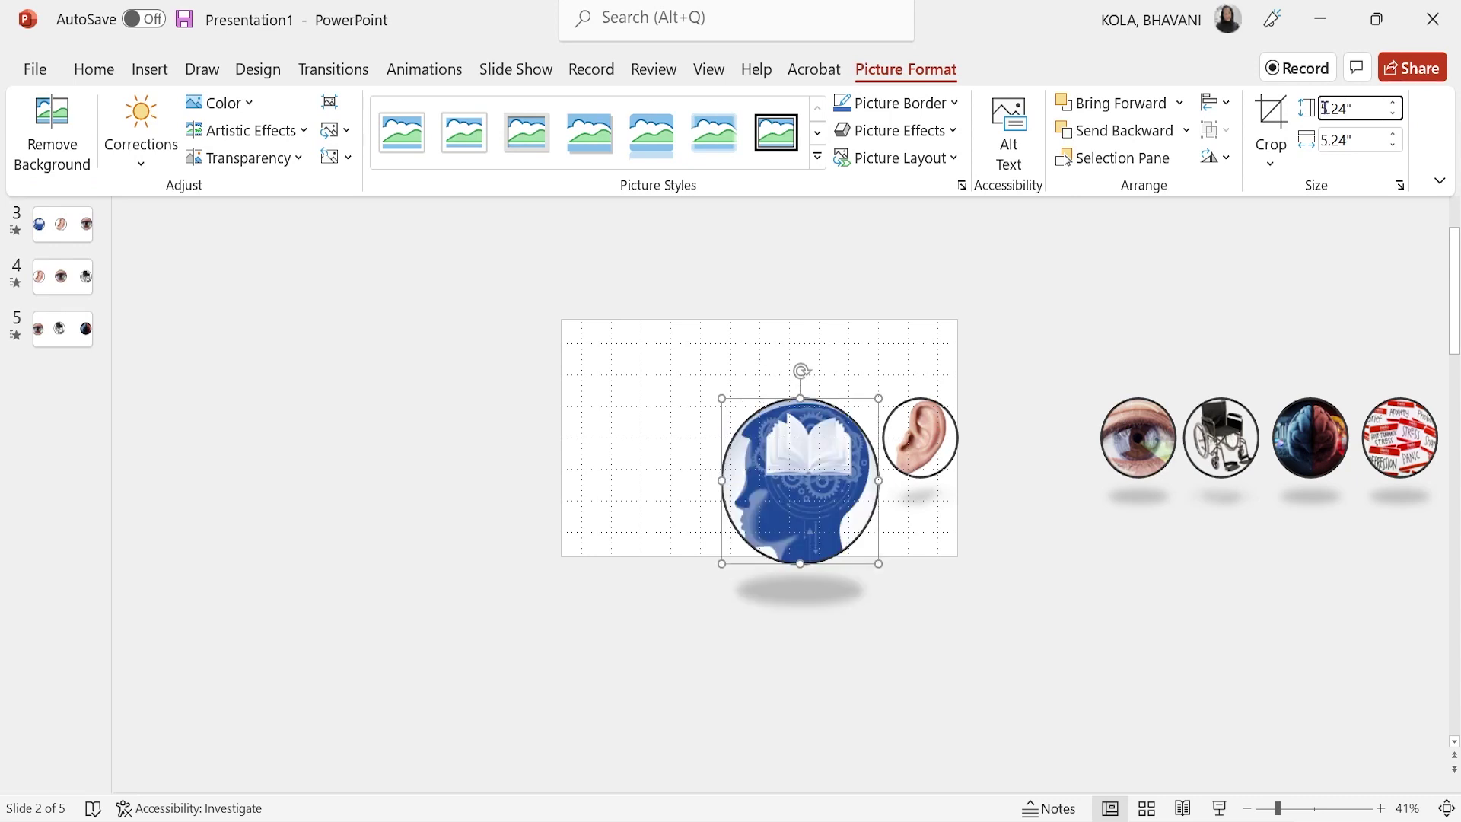
Centre the enlarged head picture vertically and horizontally, then open slide 3.
click(94, 70)
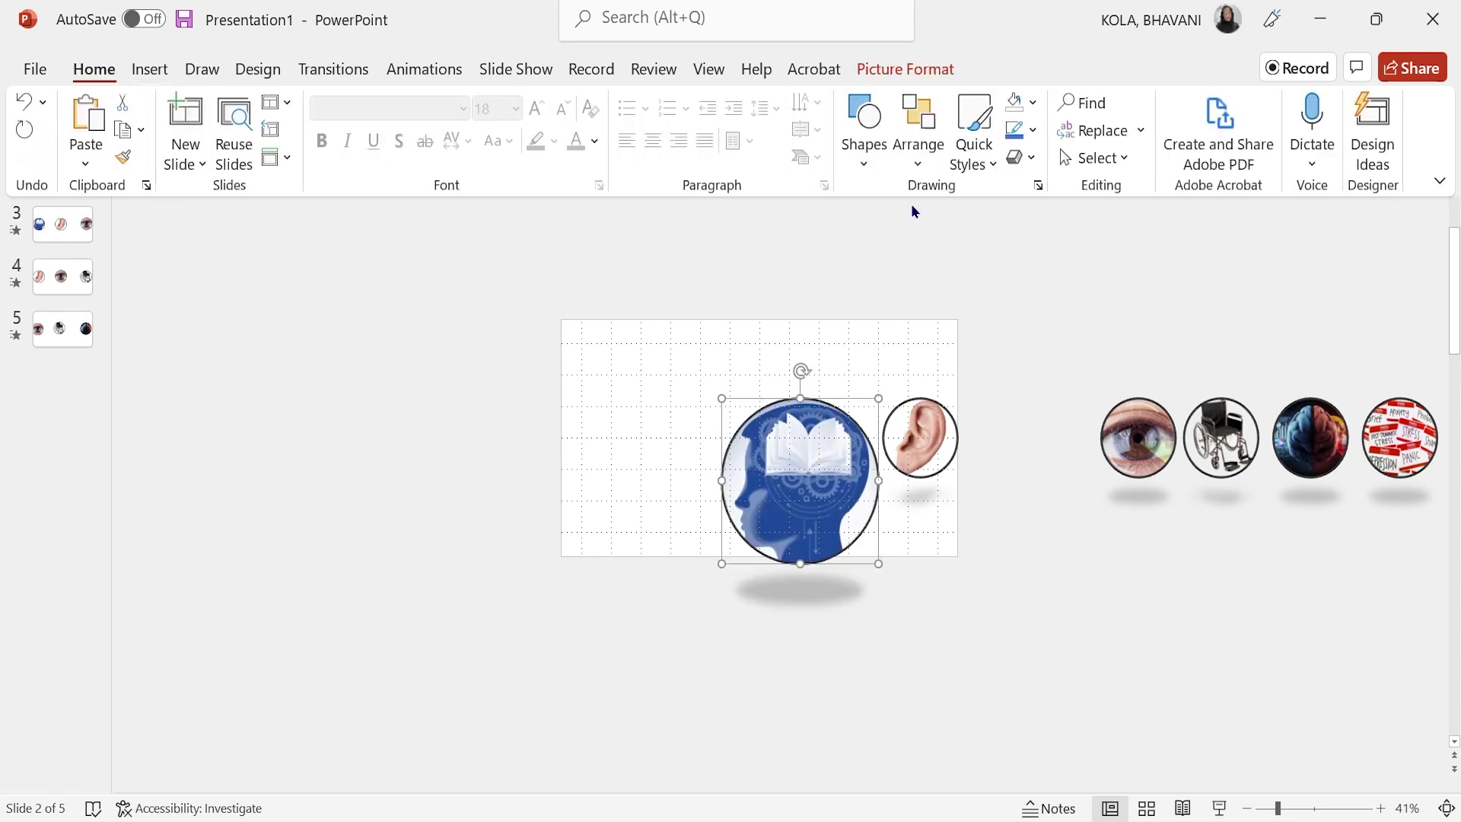
click(917, 153)
mouse_move(1034, 496)
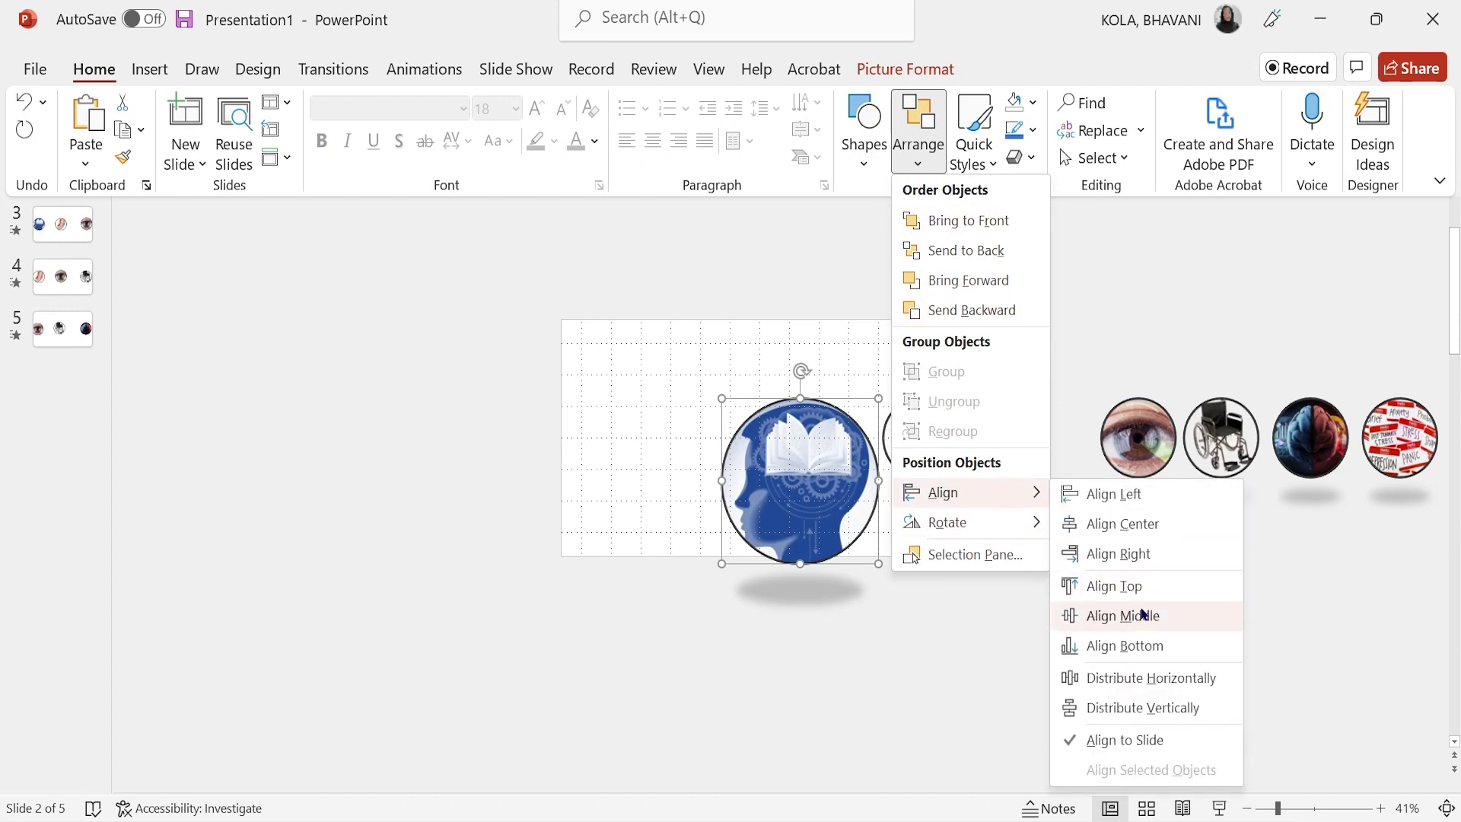
click(1140, 613)
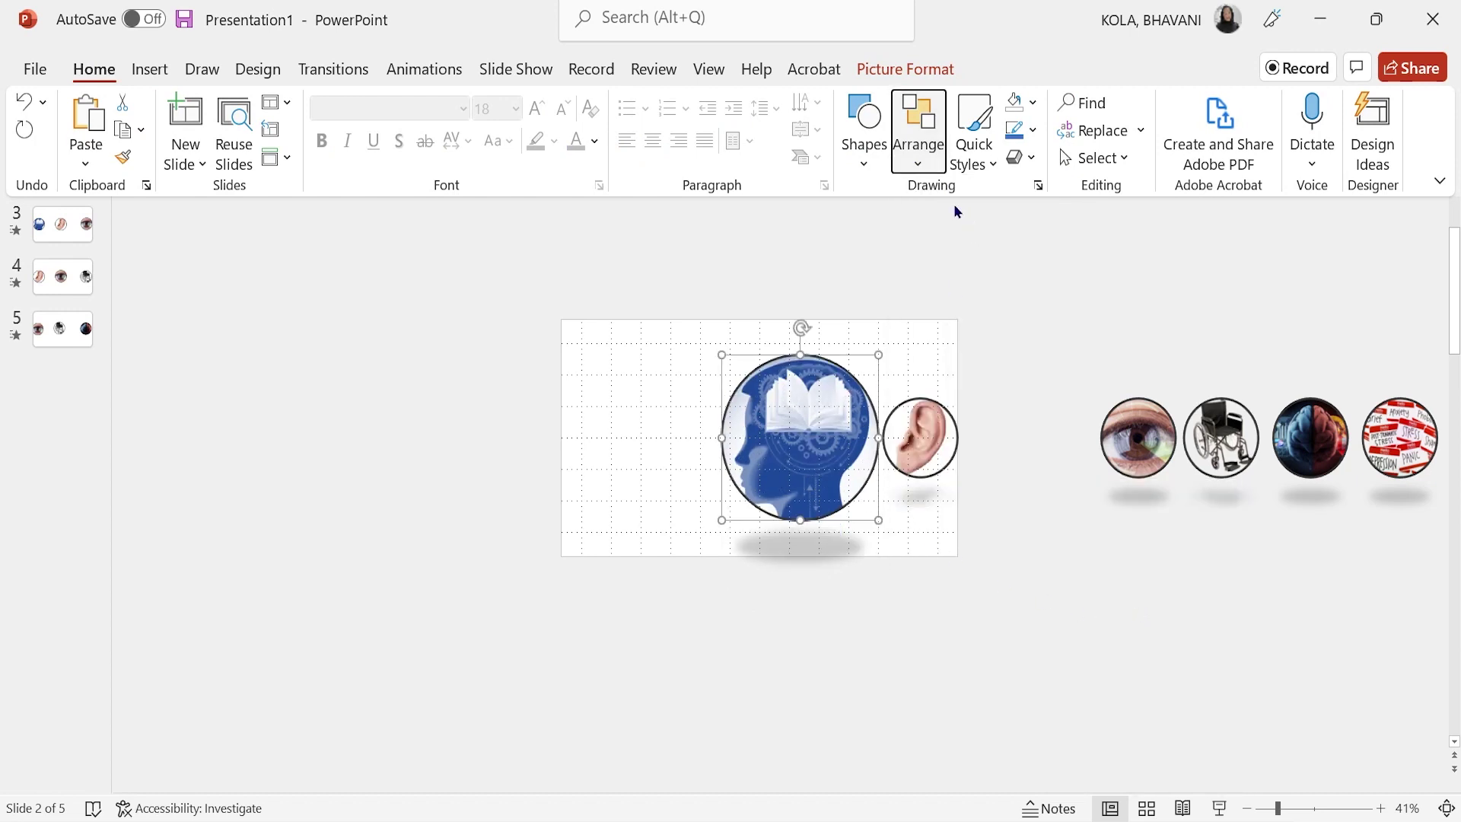
click(919, 156)
mouse_move(1028, 493)
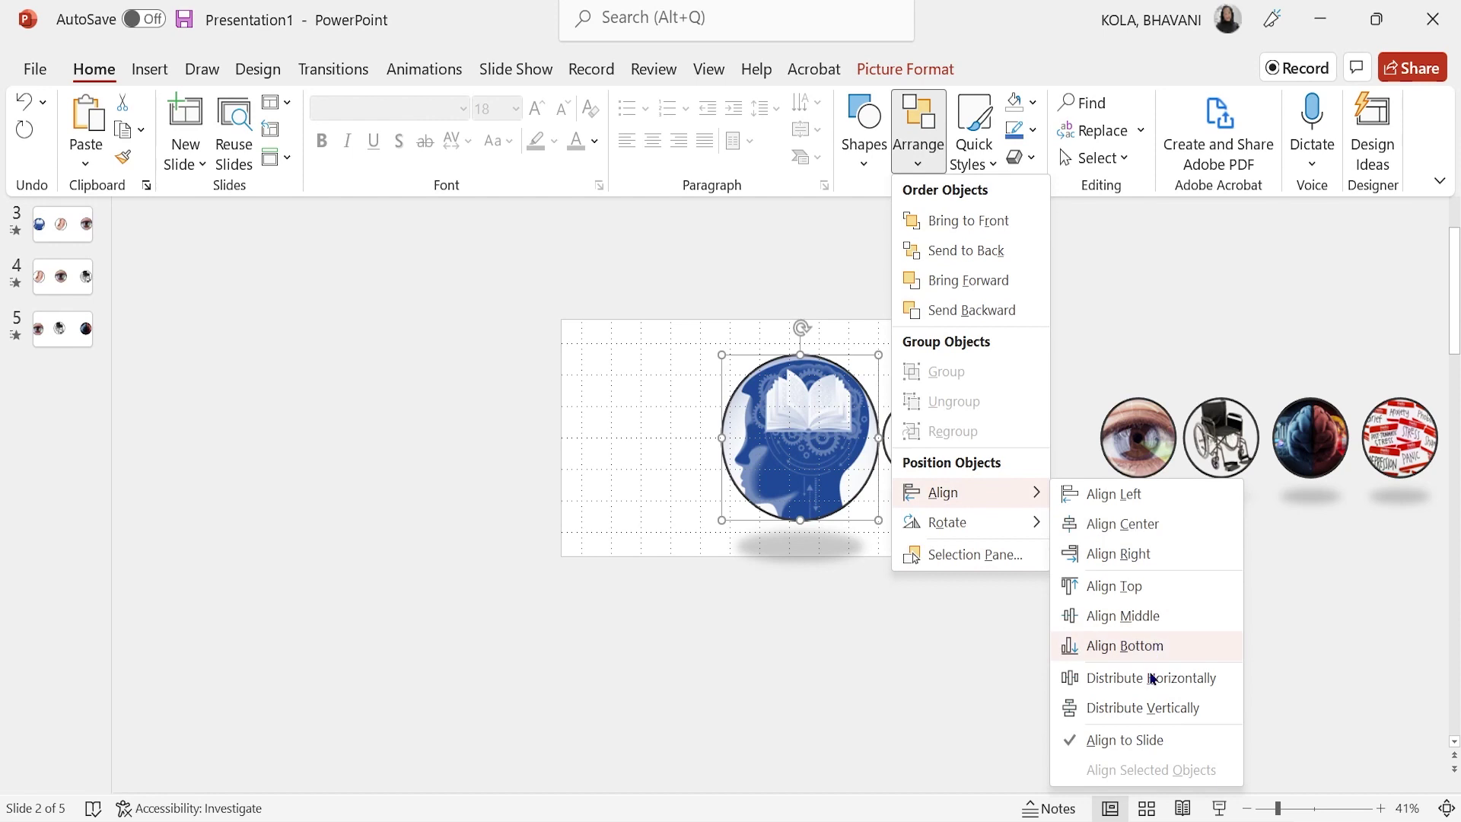
click(1133, 537)
key(ctrl+F1)
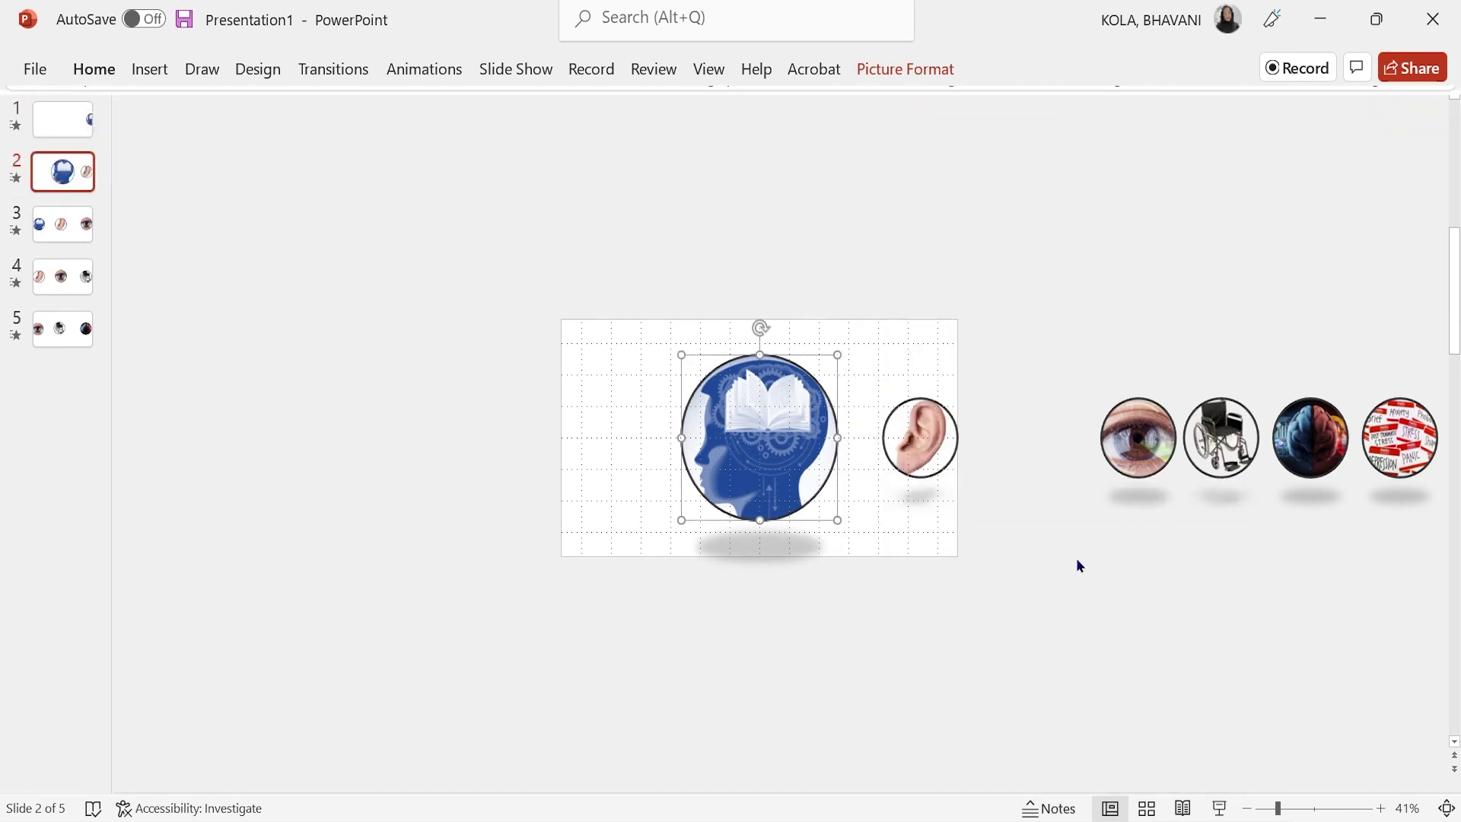
key(Tab)
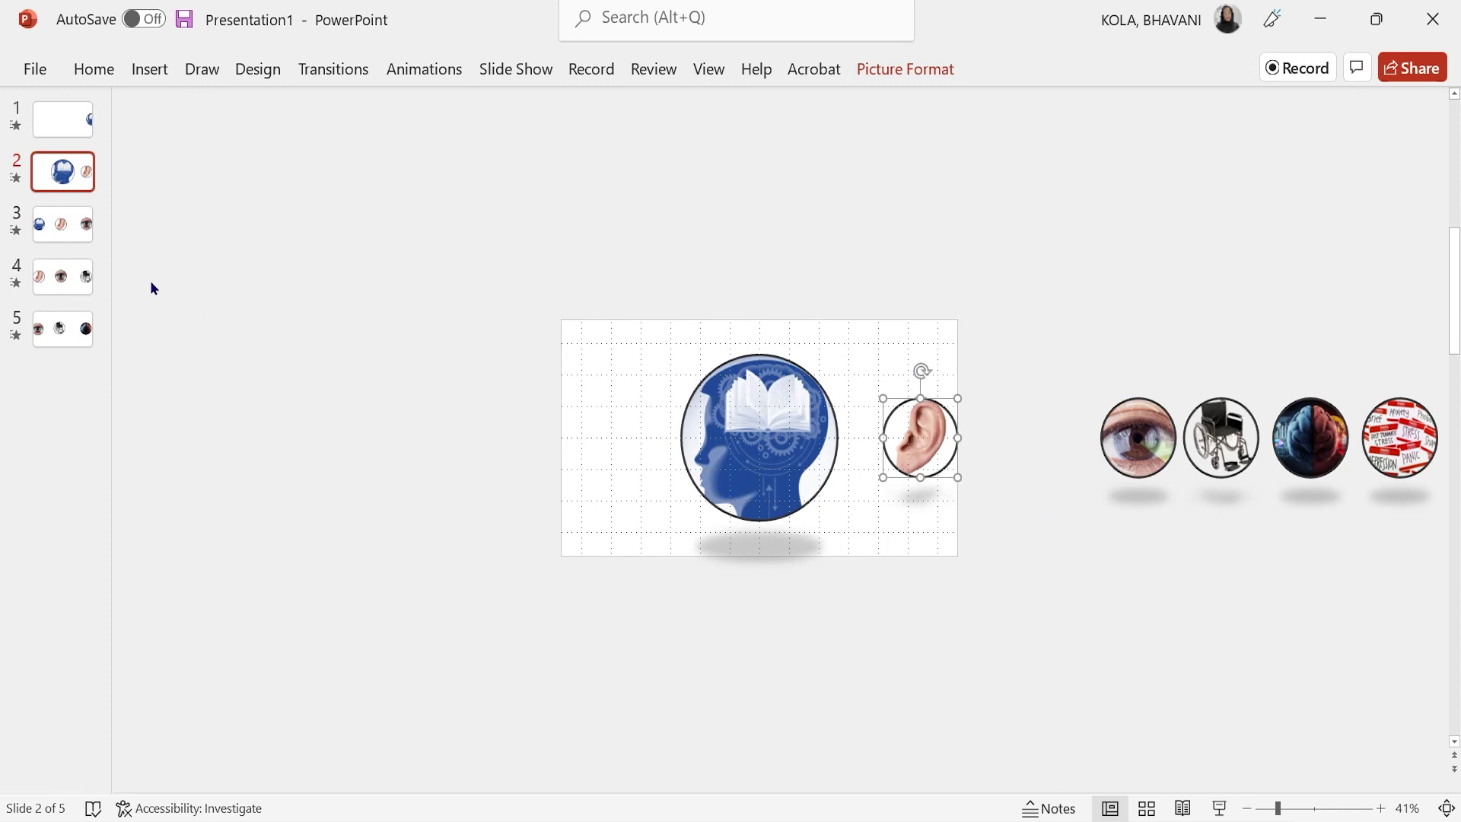
click(69, 236)
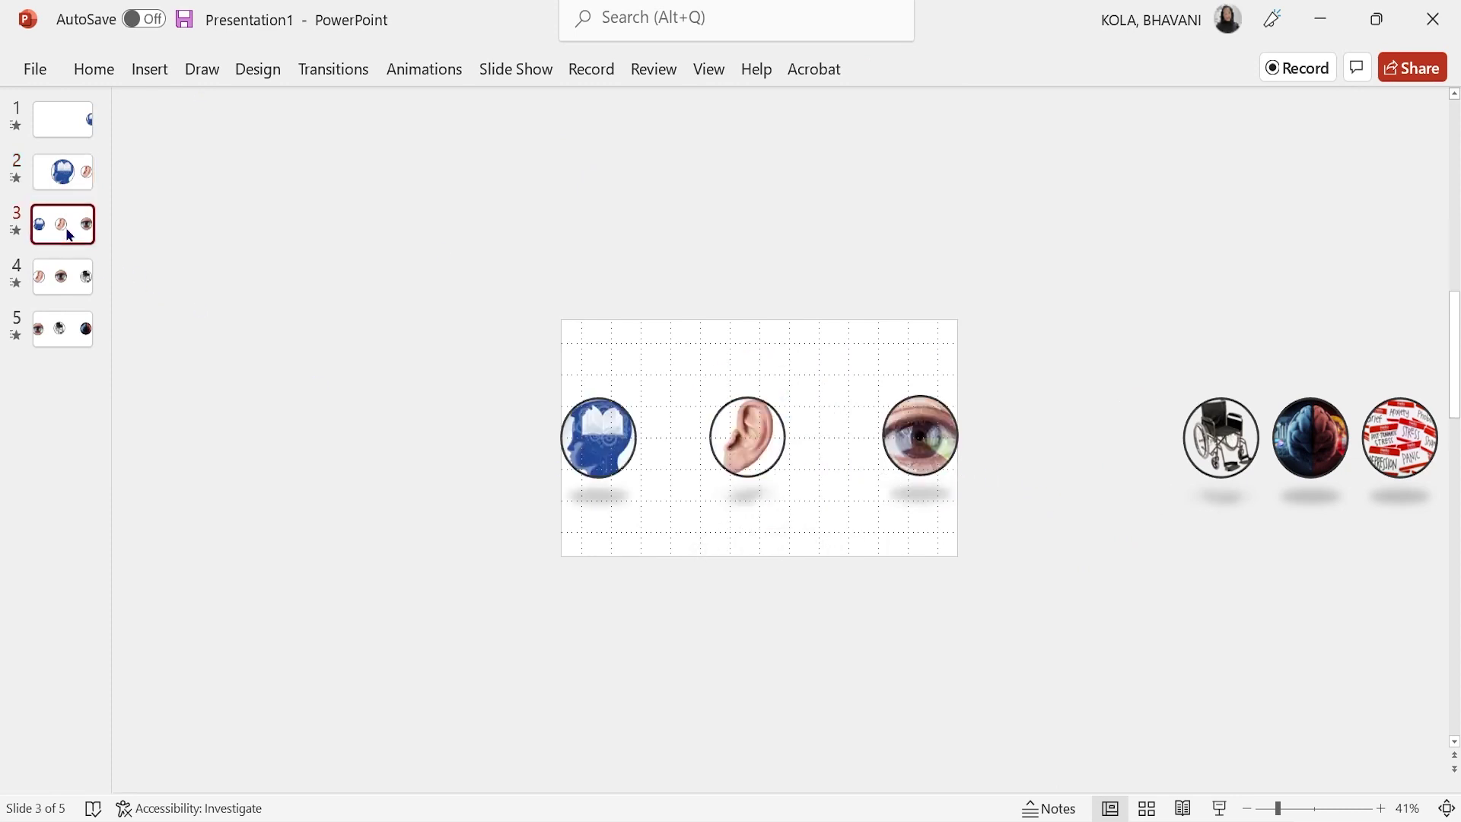
Set the ear picture's height to 5.24".
click(739, 440)
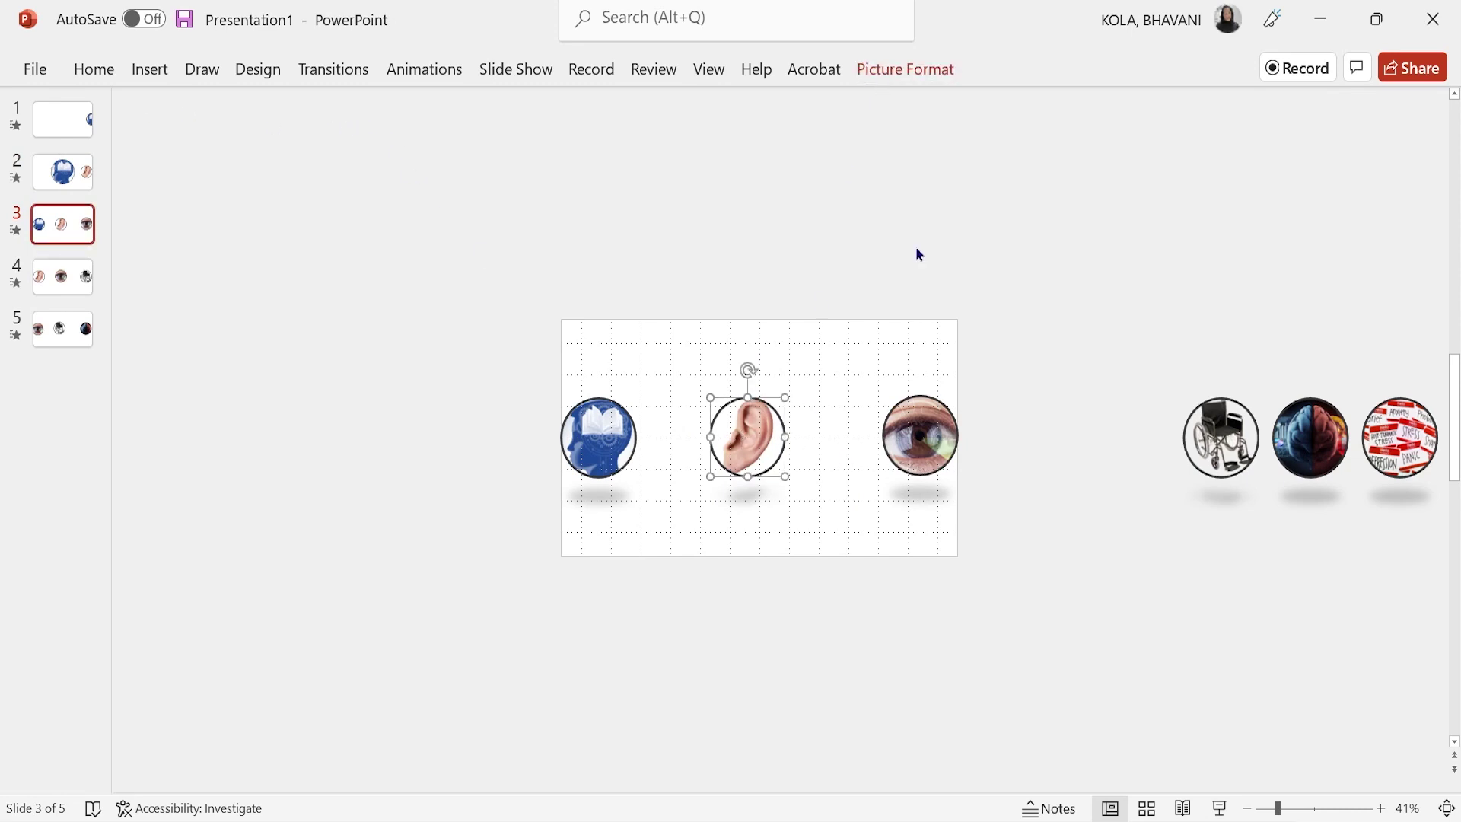
click(939, 70)
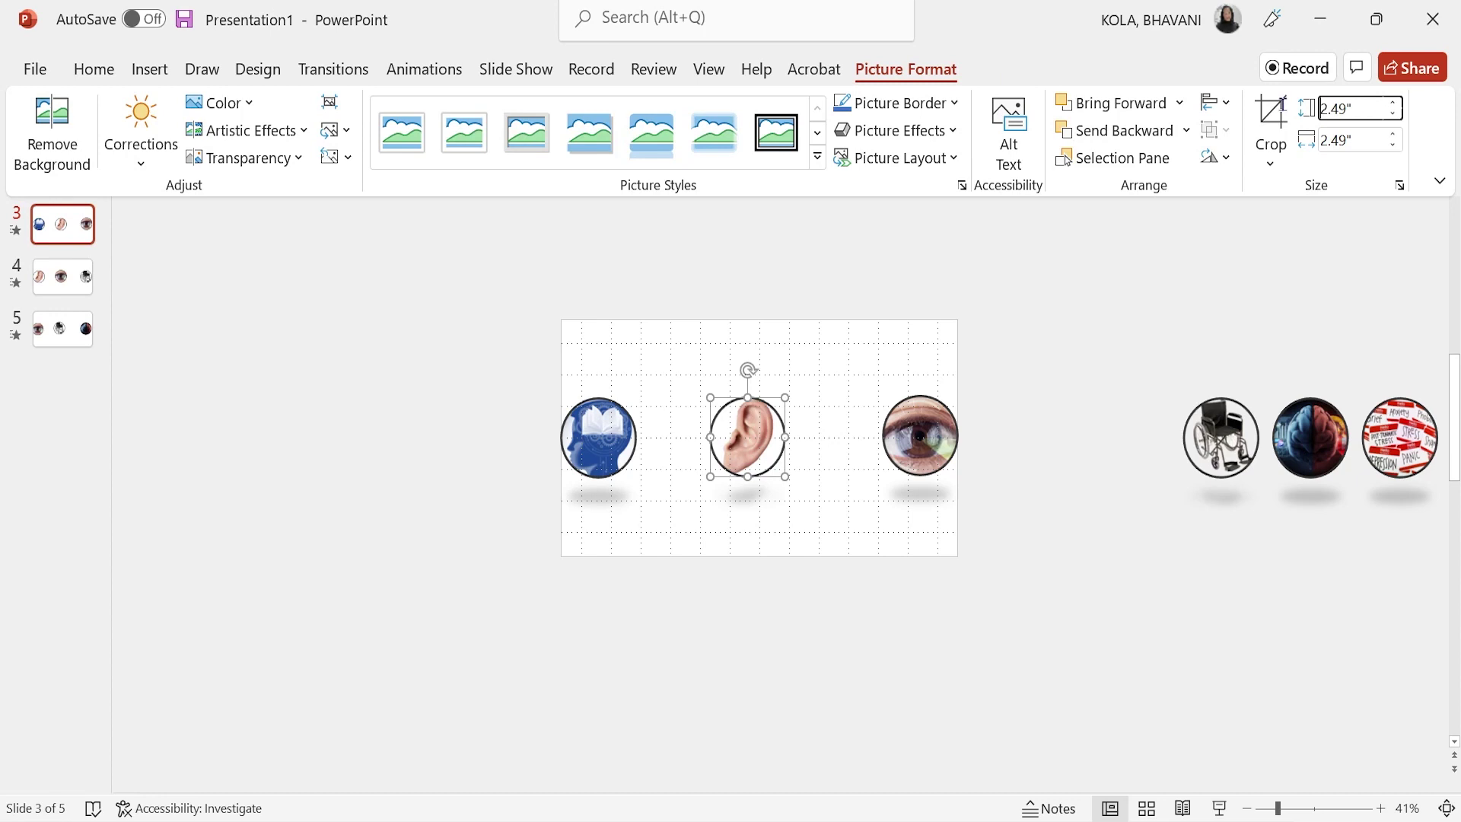
drag(1359, 108, 1325, 105)
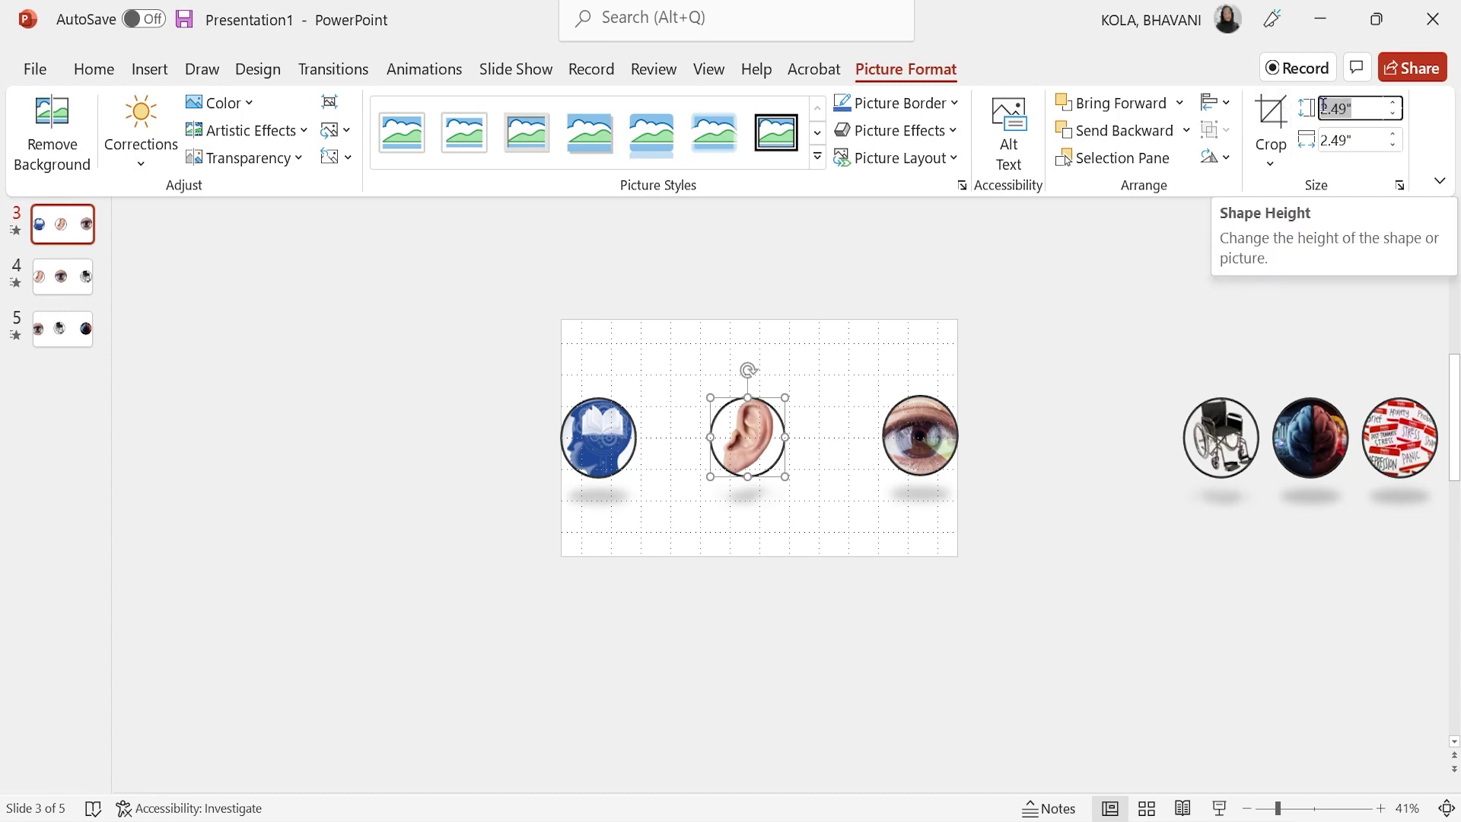
text(5)
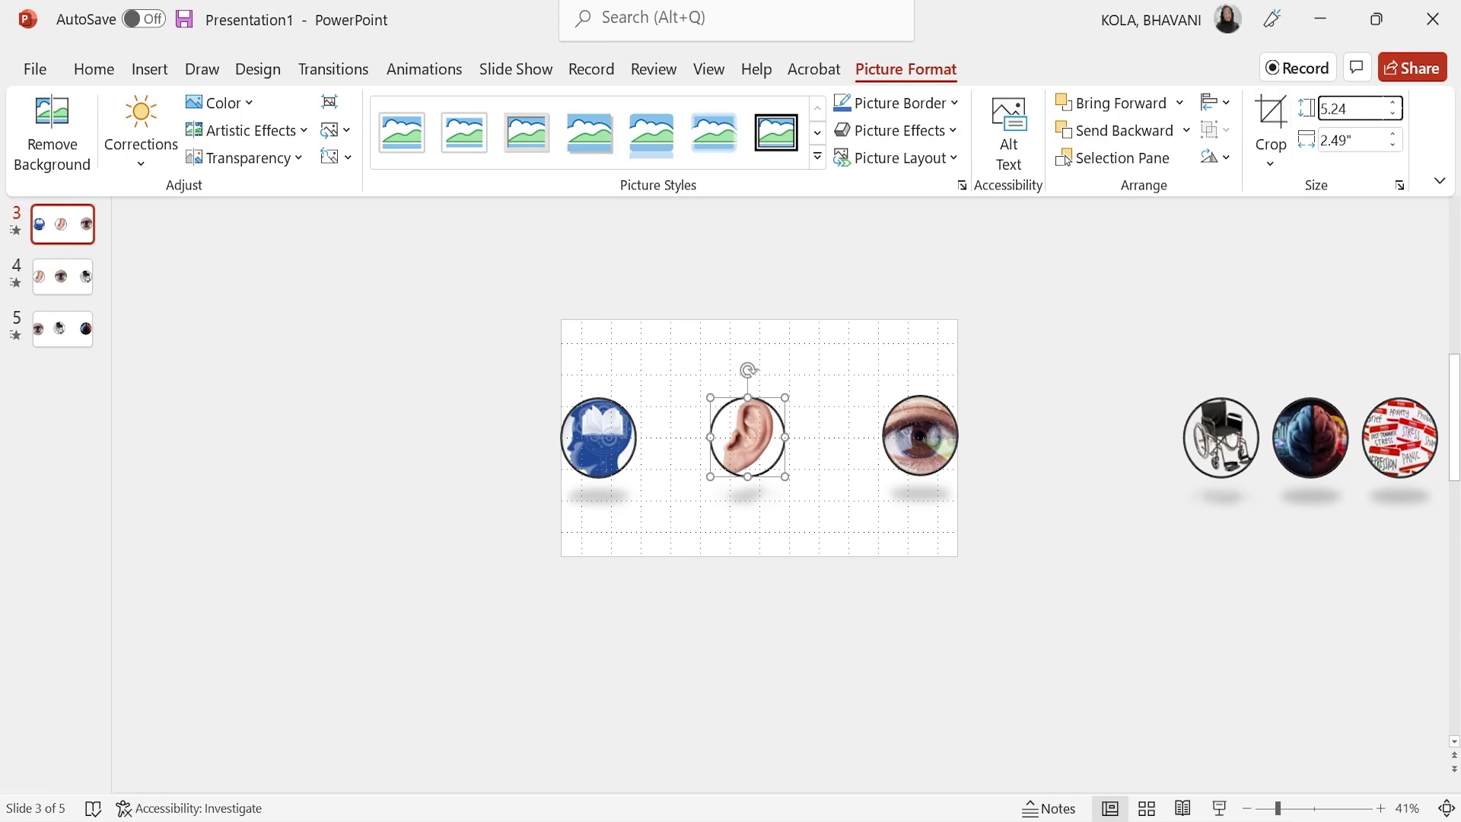
text(.24)
key(Return)
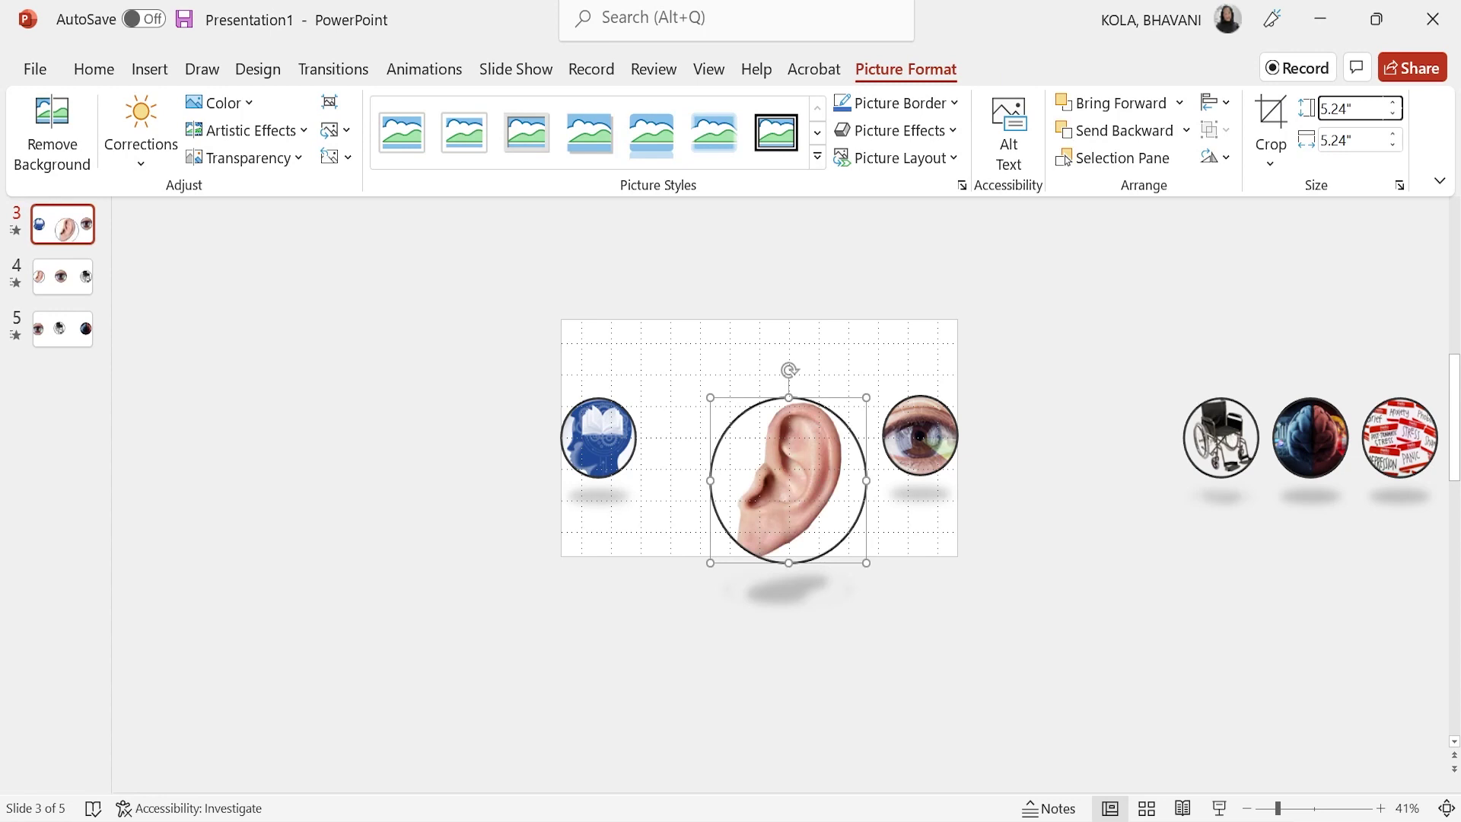
Centre the ear picture horizontally and vertically on the slide.
click(92, 70)
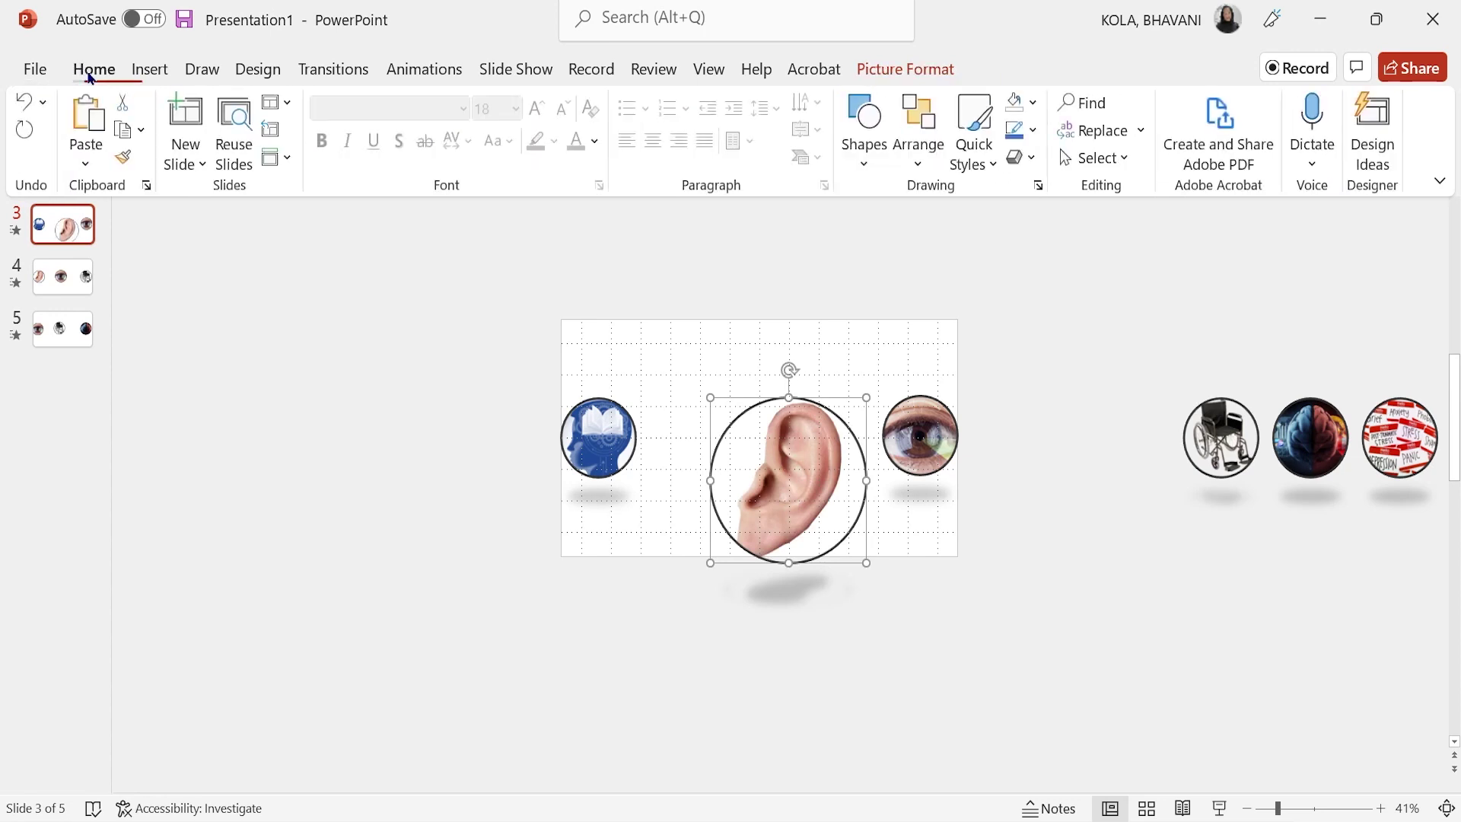
click(916, 154)
mouse_move(995, 491)
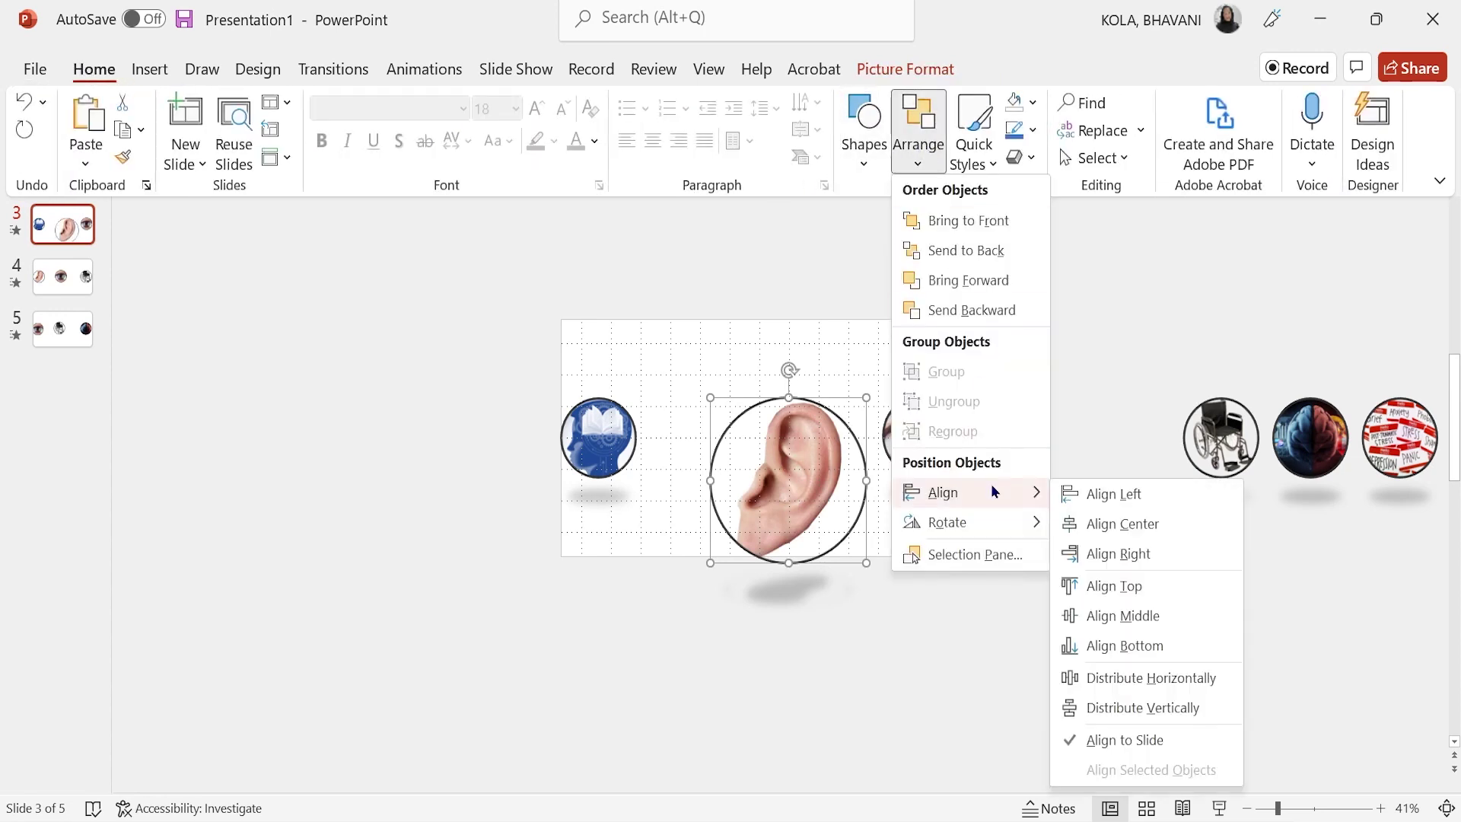
click(1106, 525)
click(917, 153)
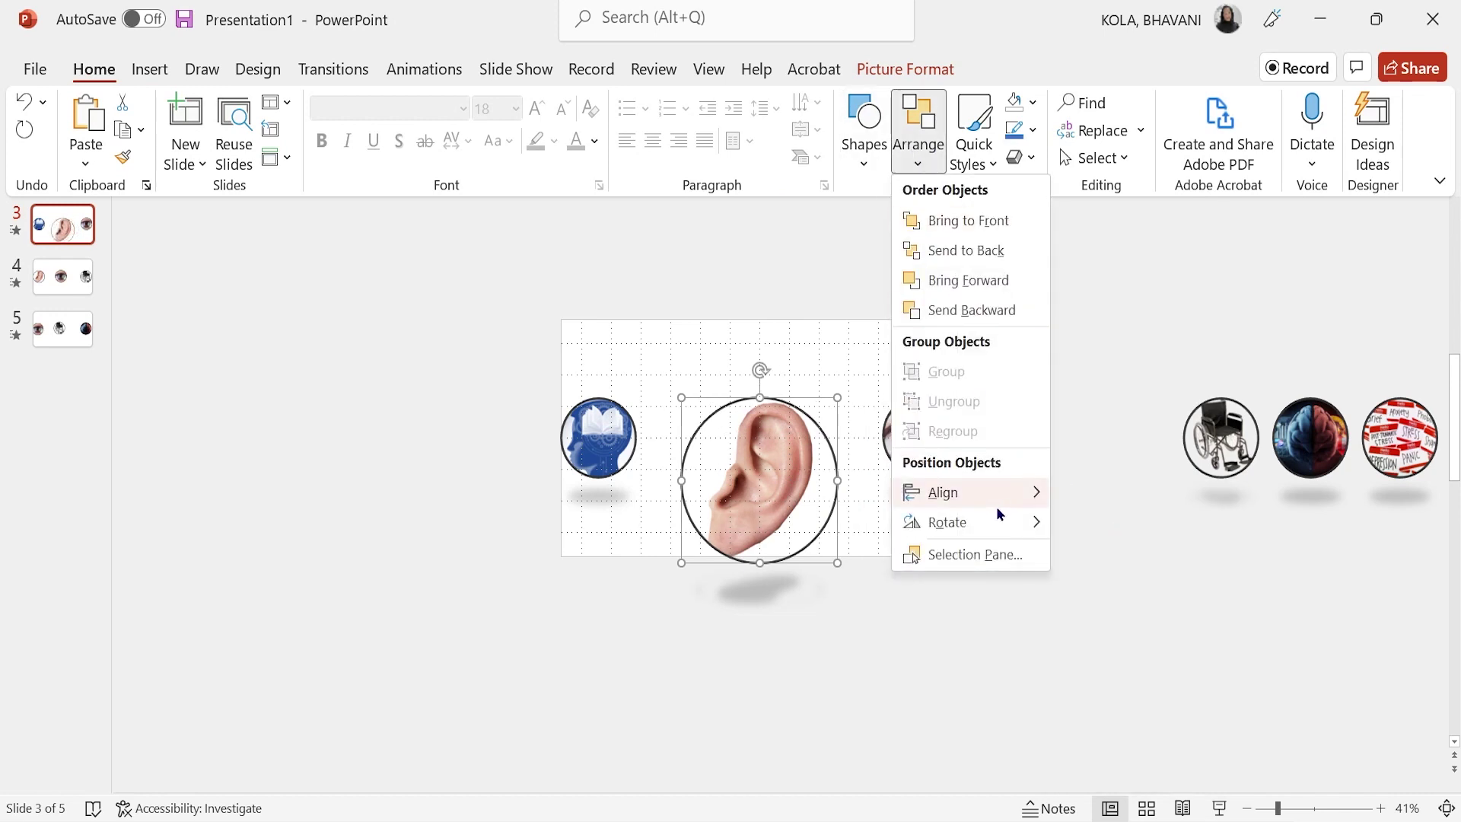
mouse_move(997, 495)
click(1184, 622)
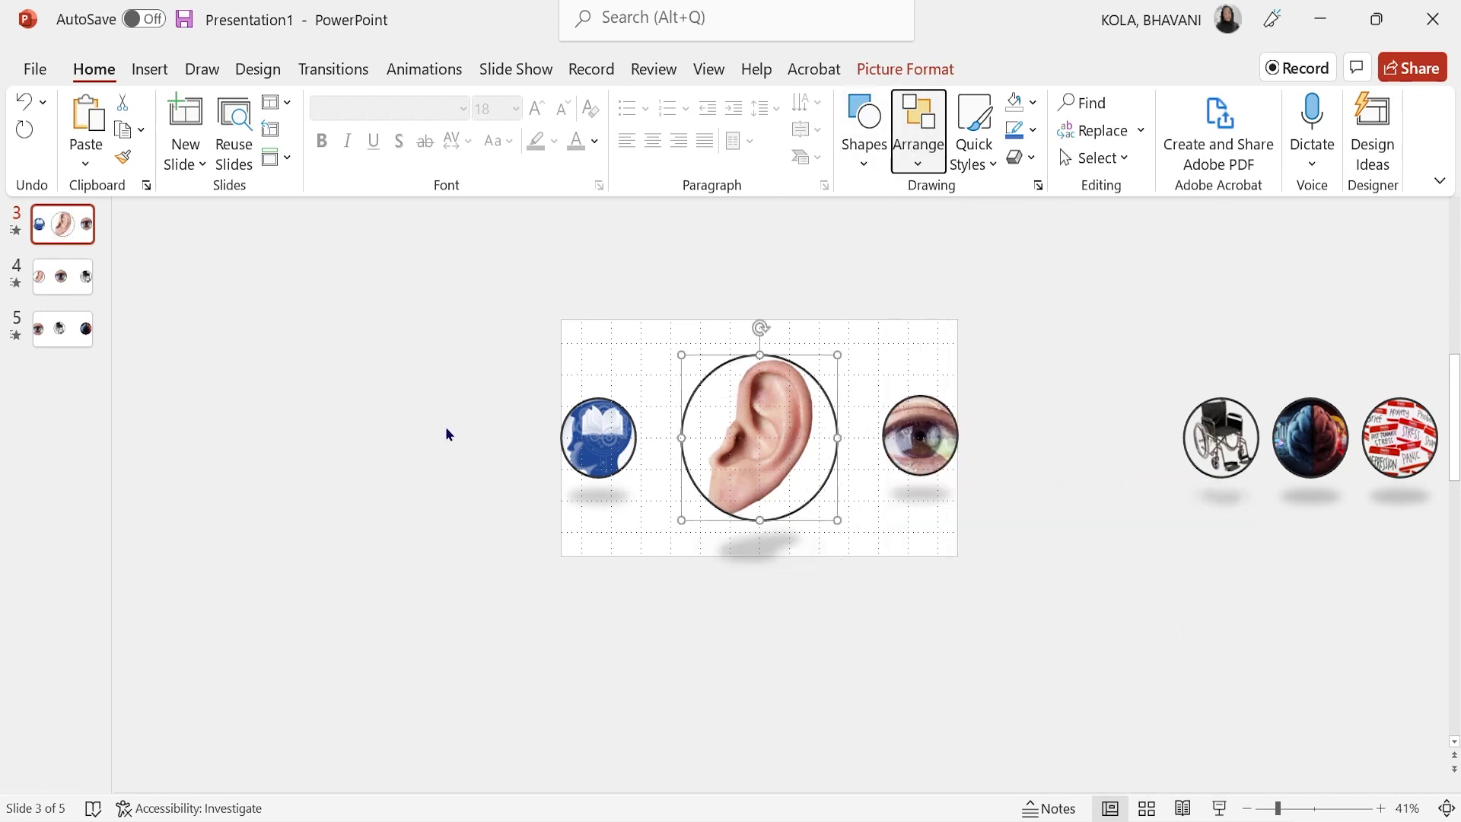
Middle-align the head, ear and eye pictures, then open slide 4.
drag(473, 337, 1017, 562)
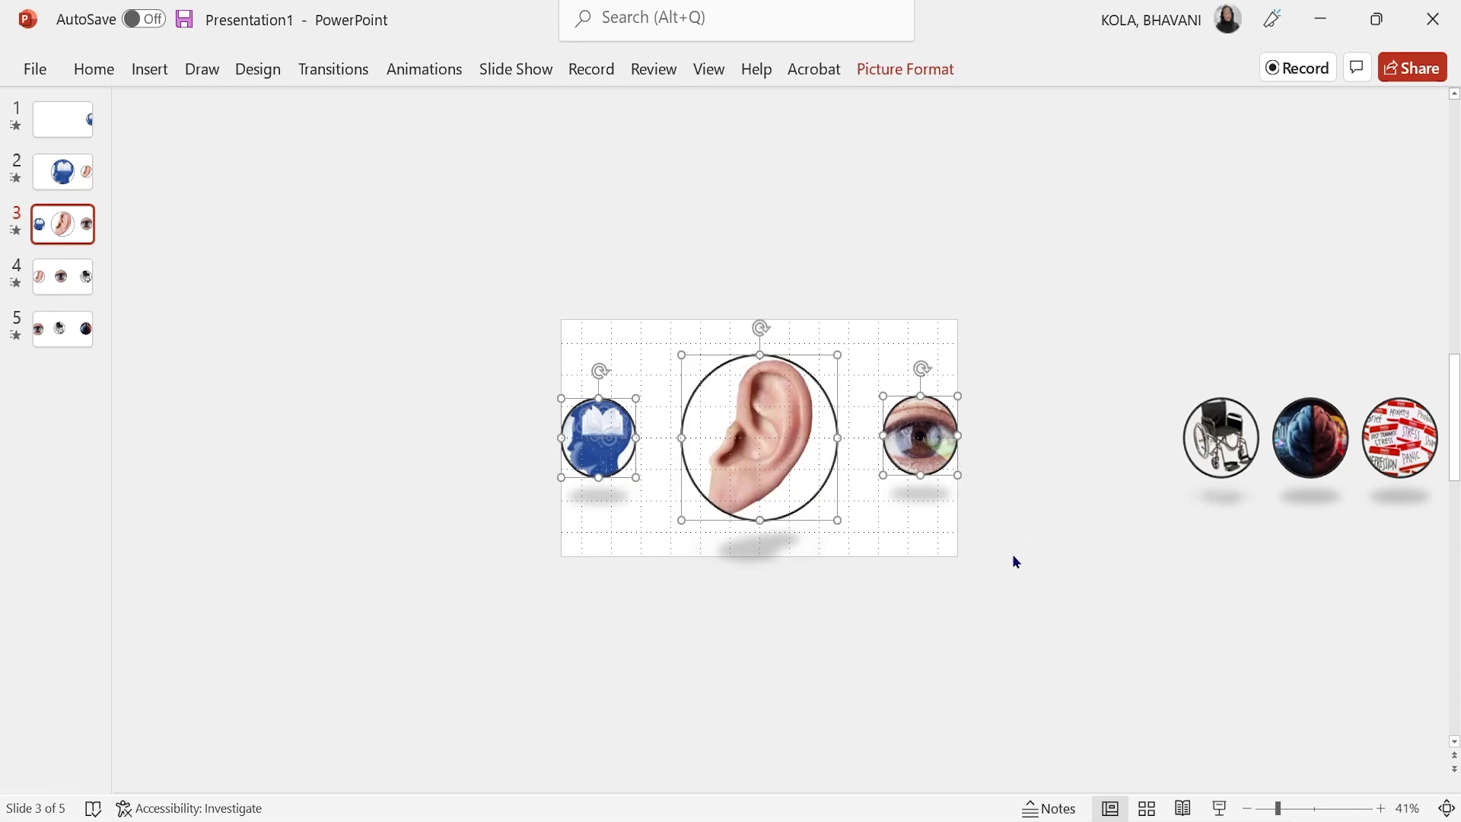
click(94, 70)
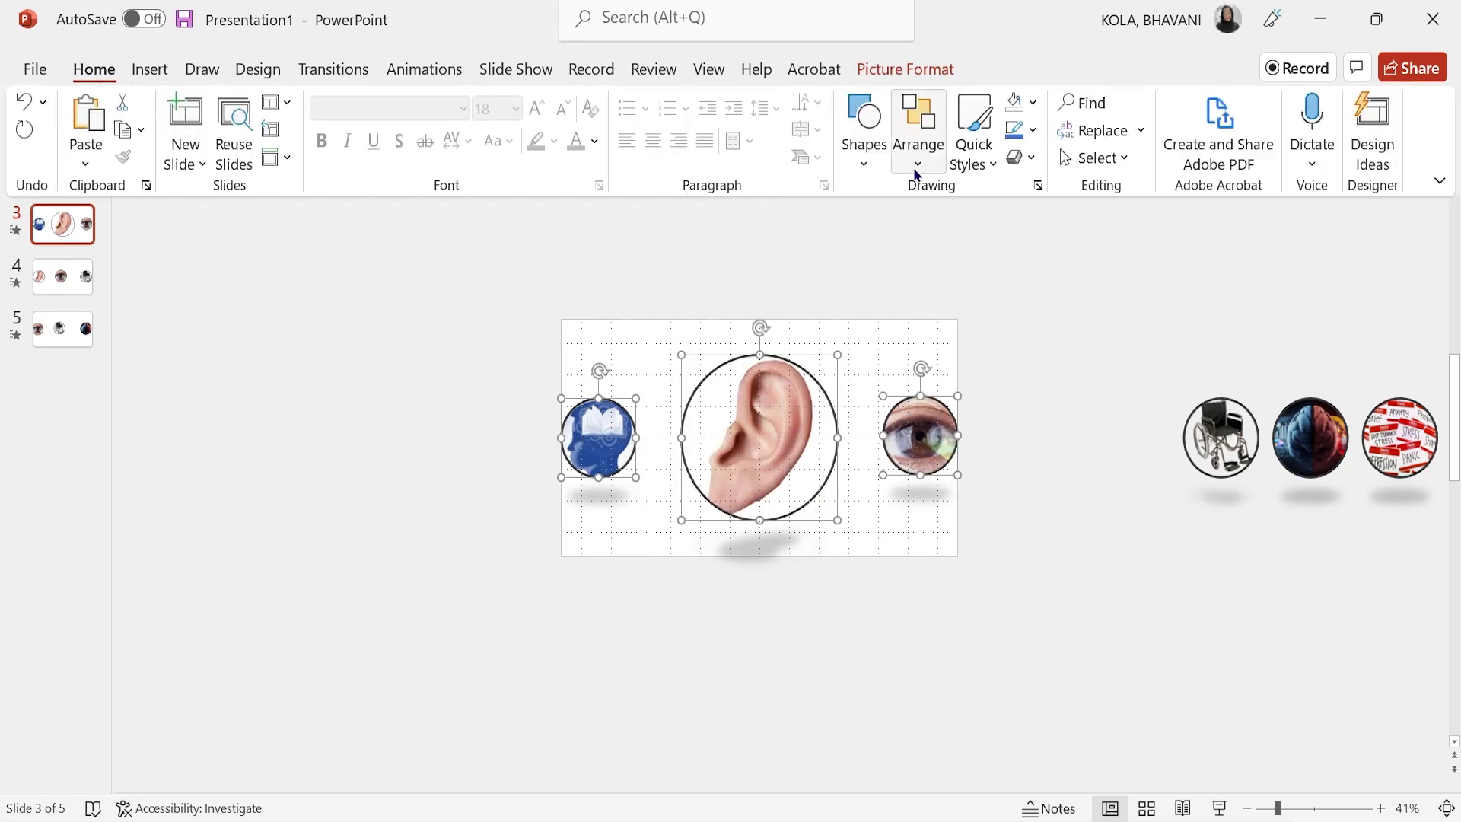
click(918, 152)
mouse_move(1001, 495)
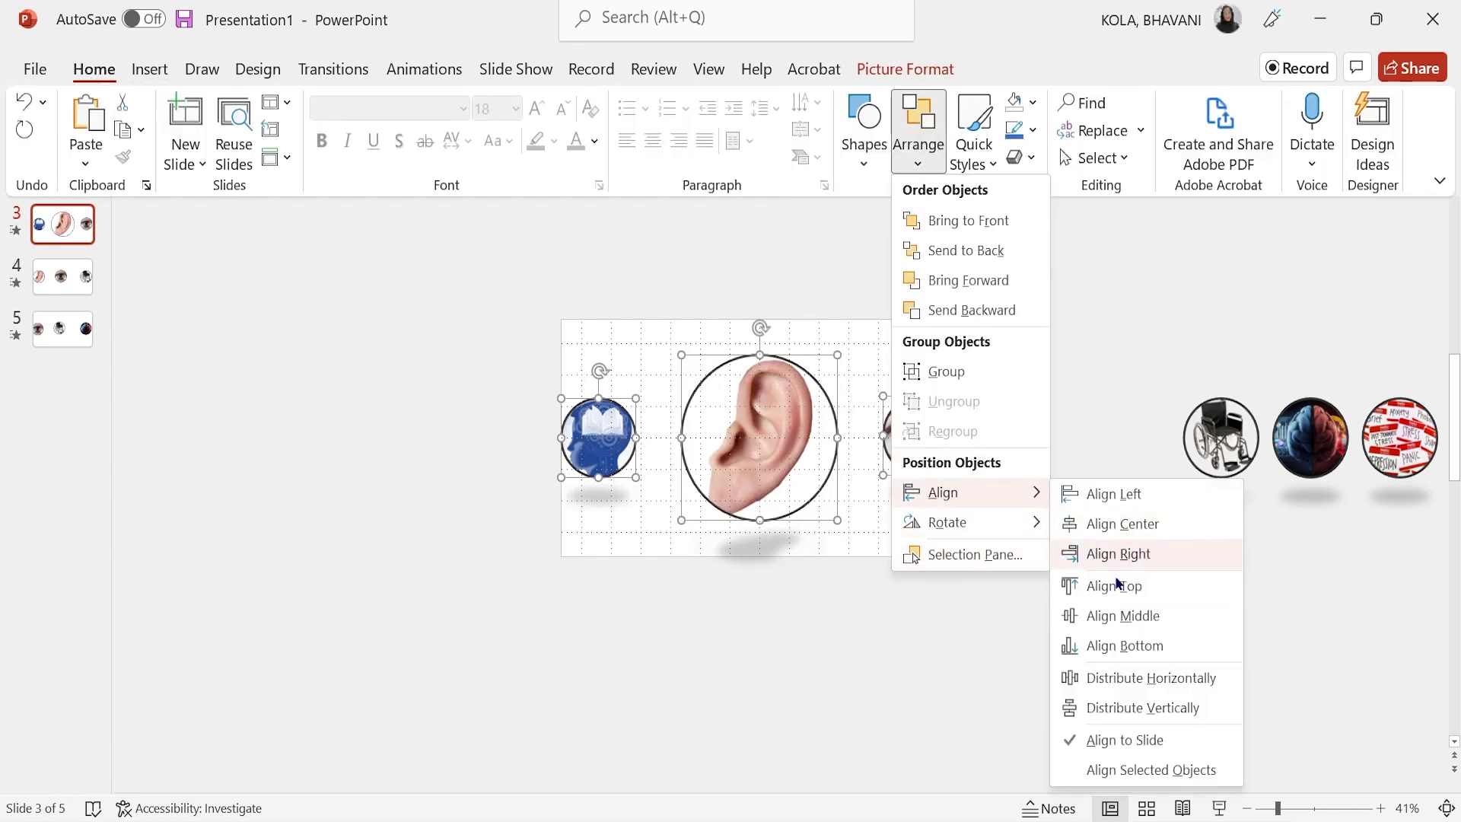
click(1129, 618)
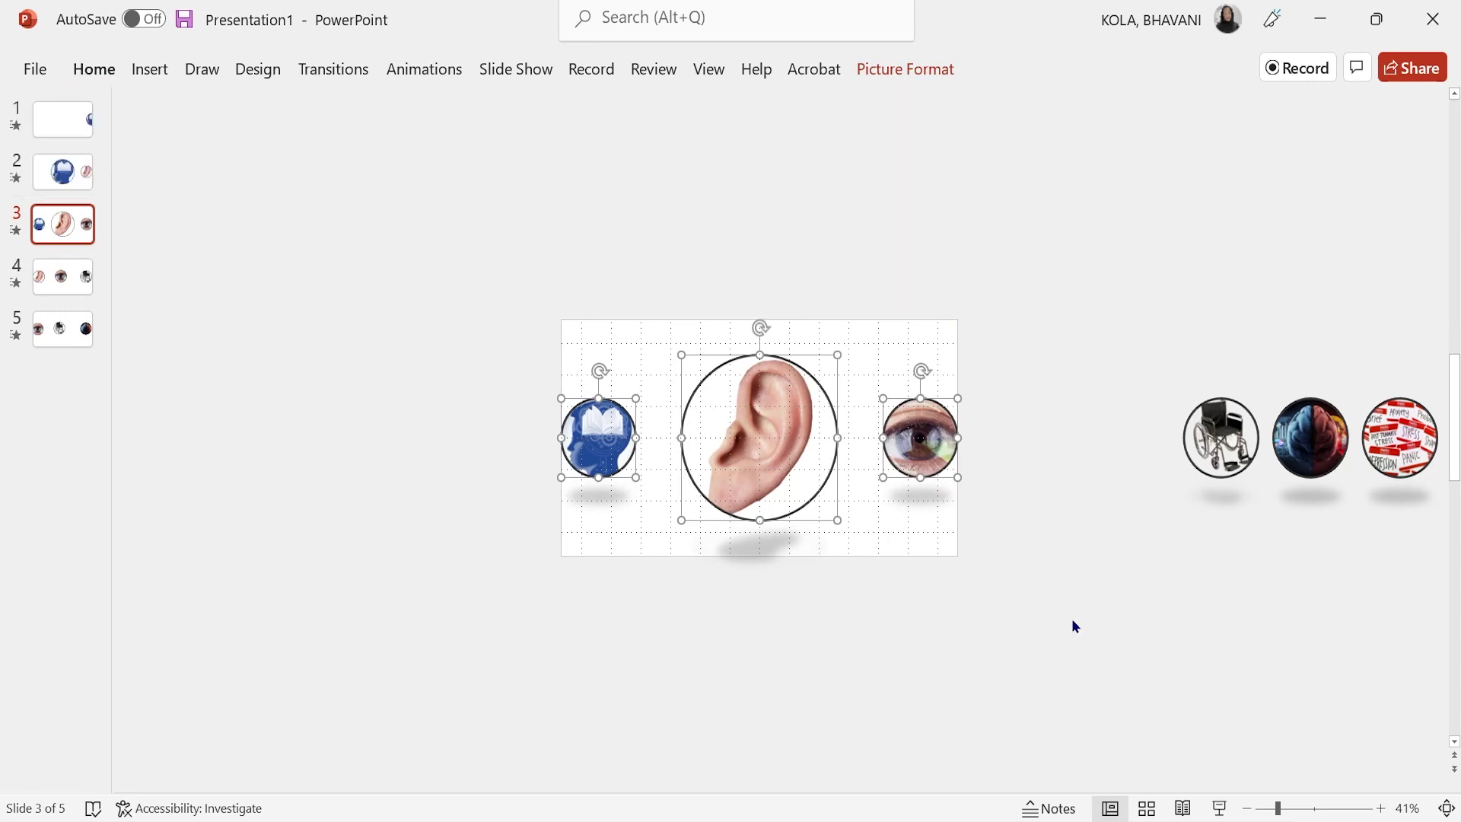
click(62, 276)
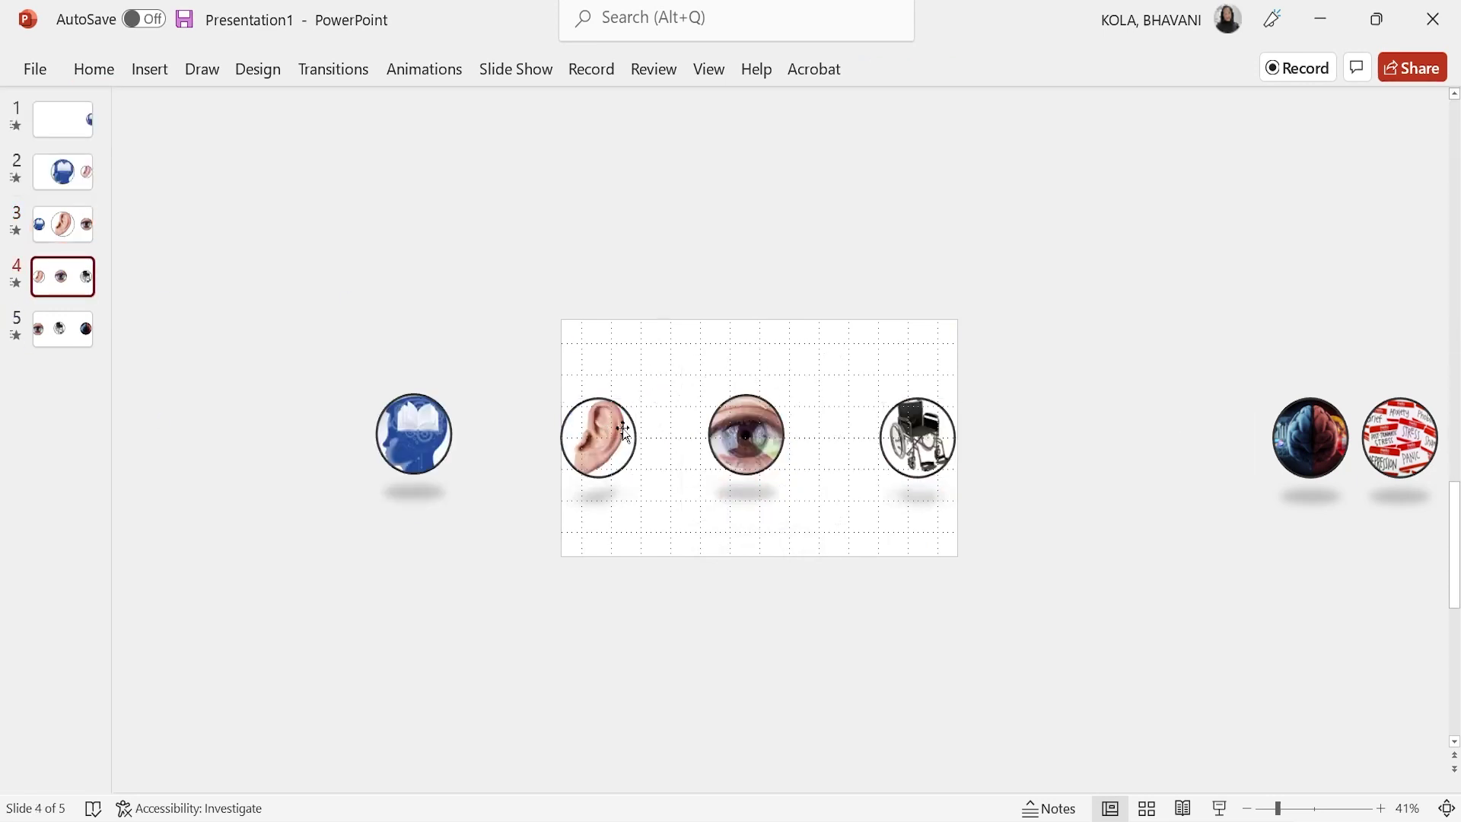
Enlarge the eye picture to a 5.24" height.
click(750, 451)
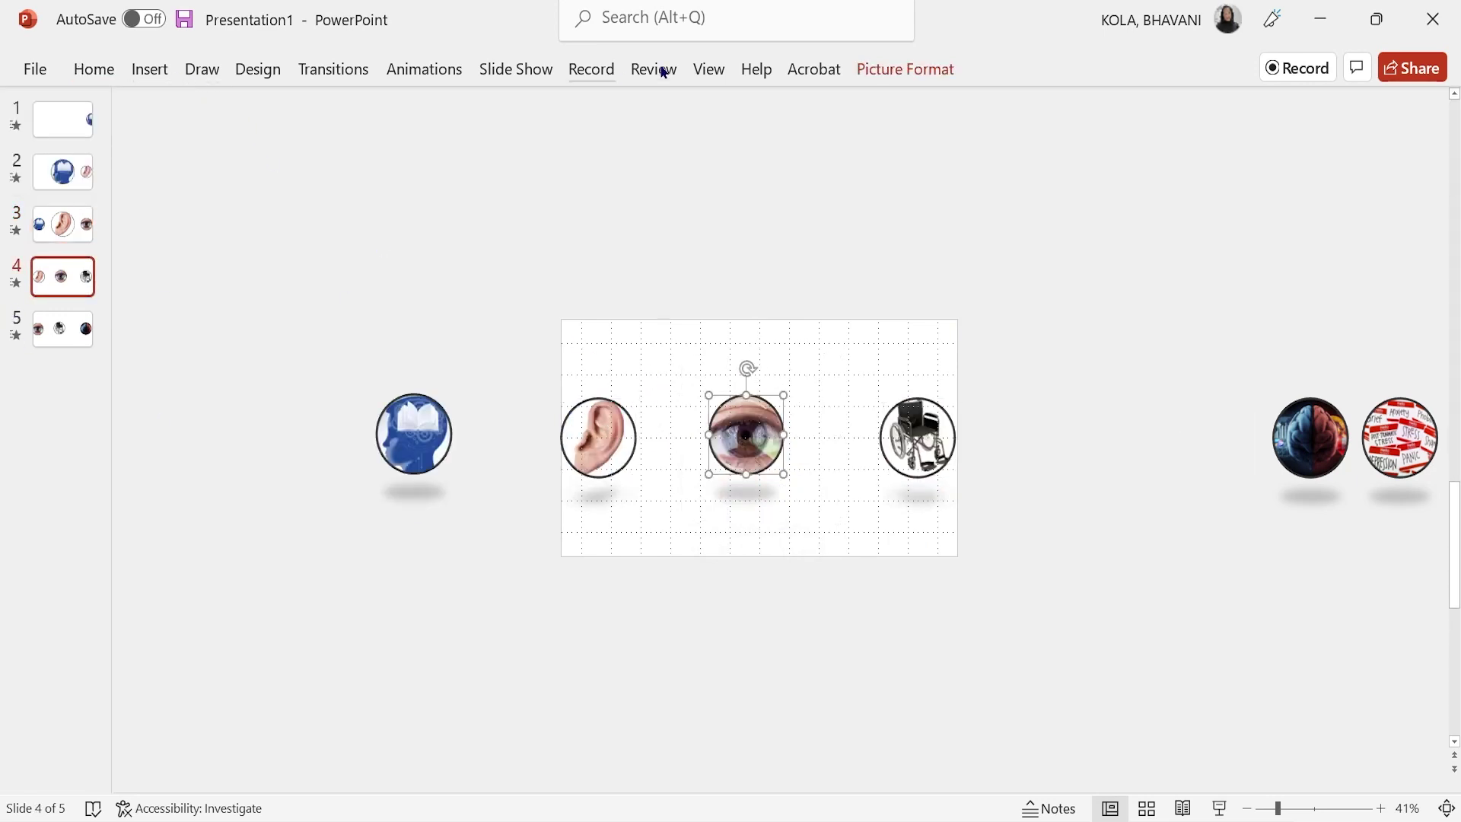
click(938, 72)
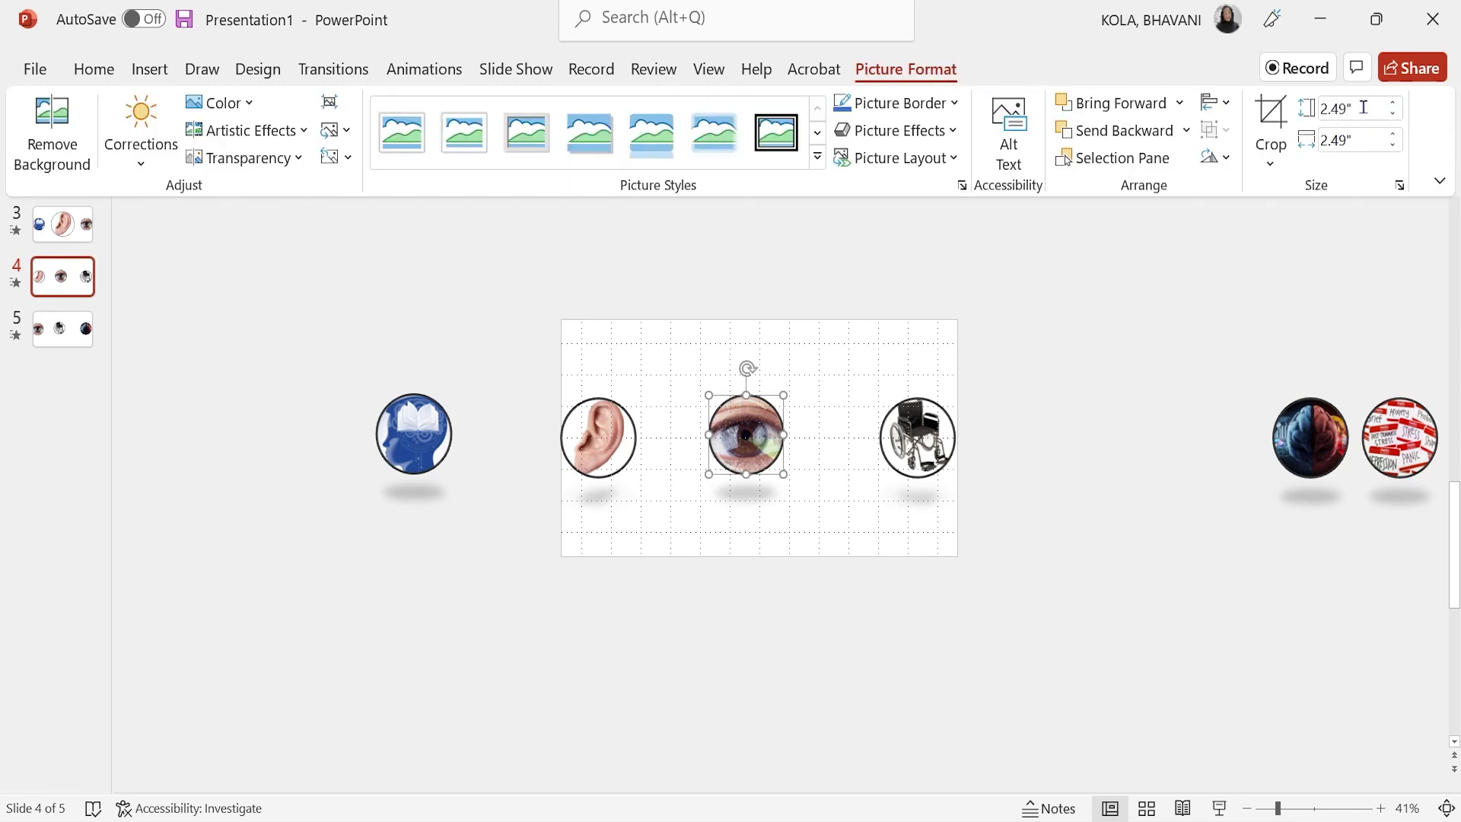
click(1364, 107)
text(5.24)
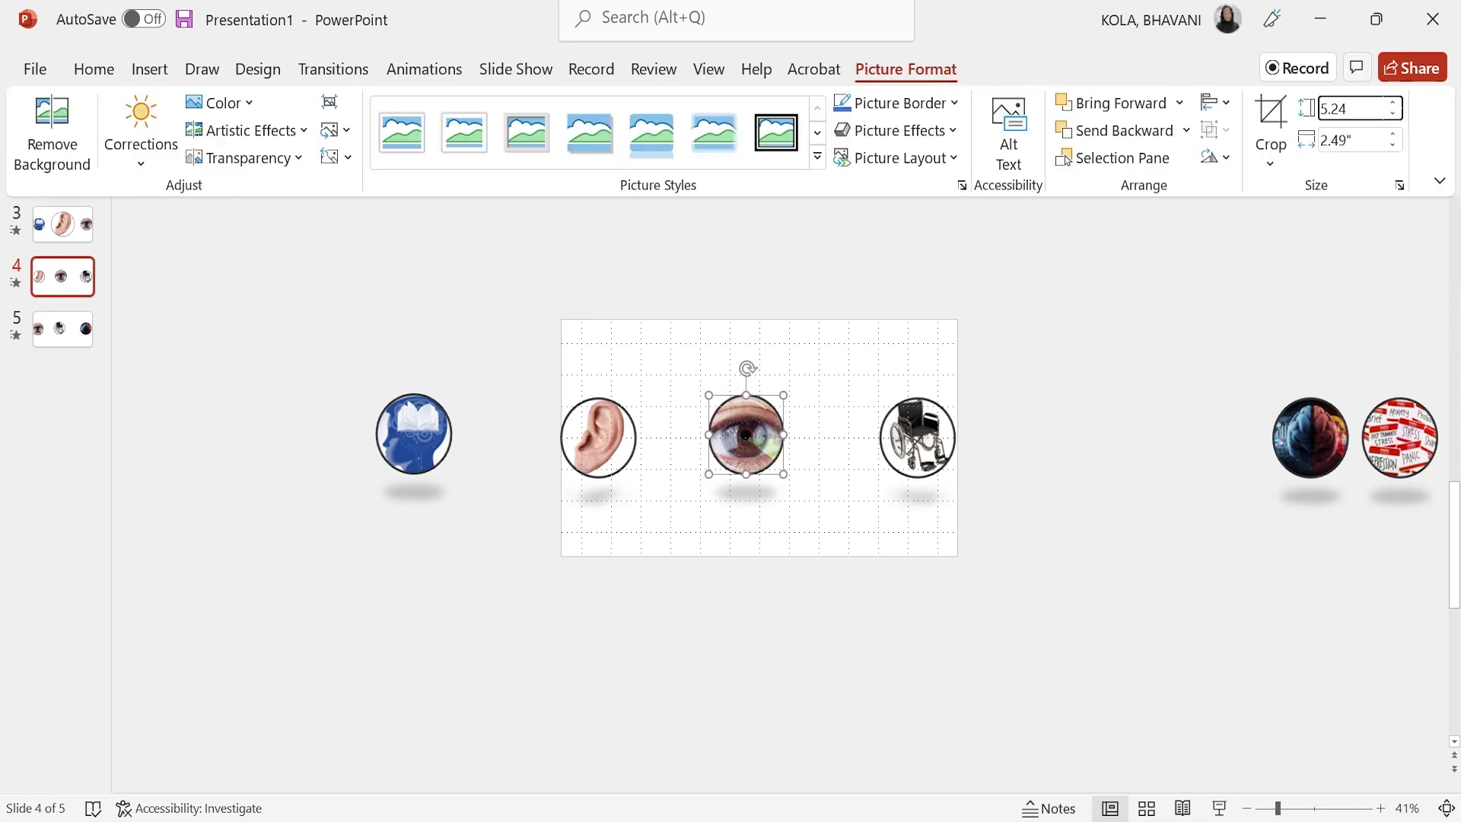
key(Return)
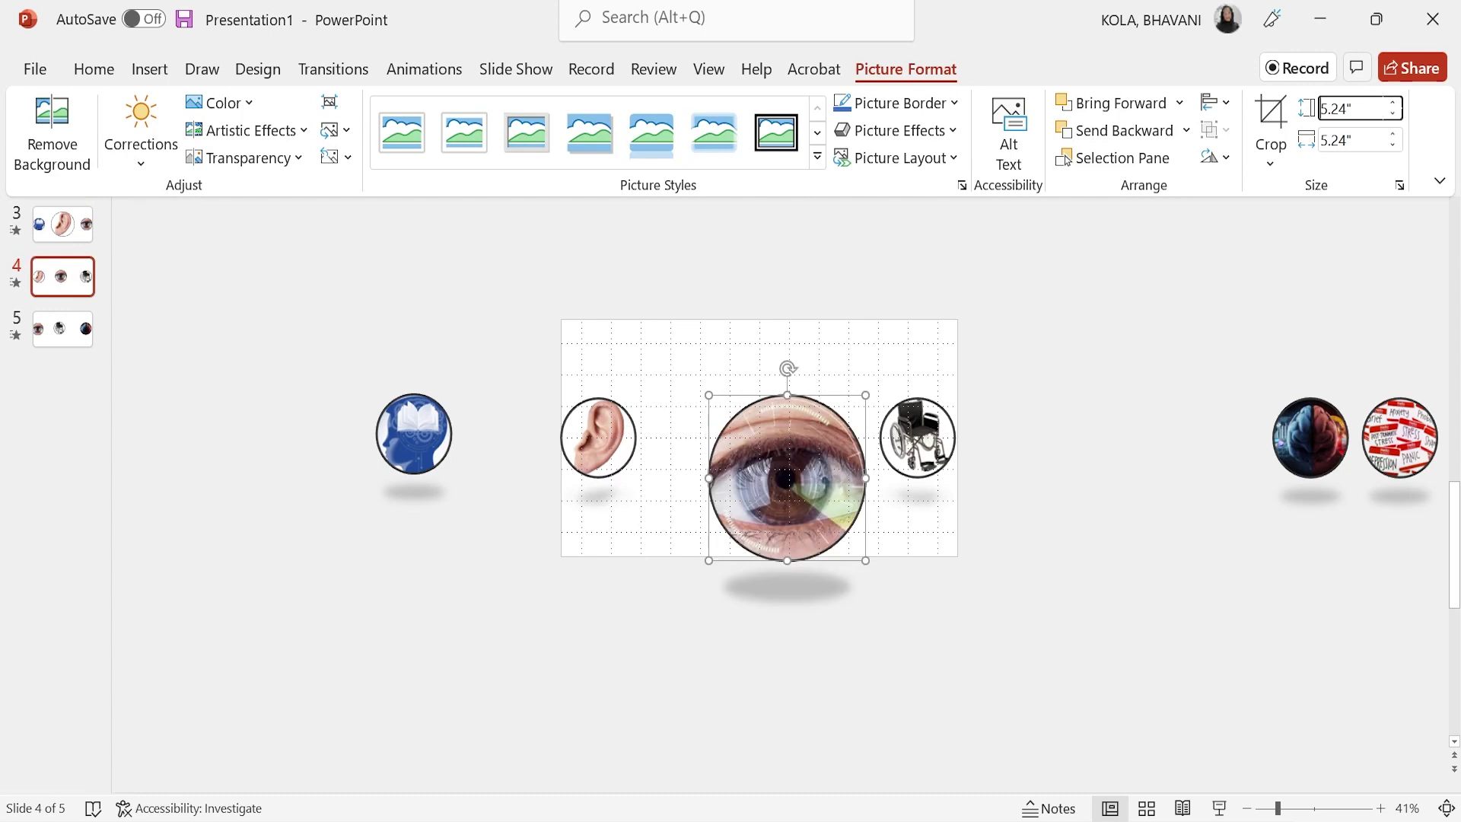
click(1085, 426)
click(1037, 323)
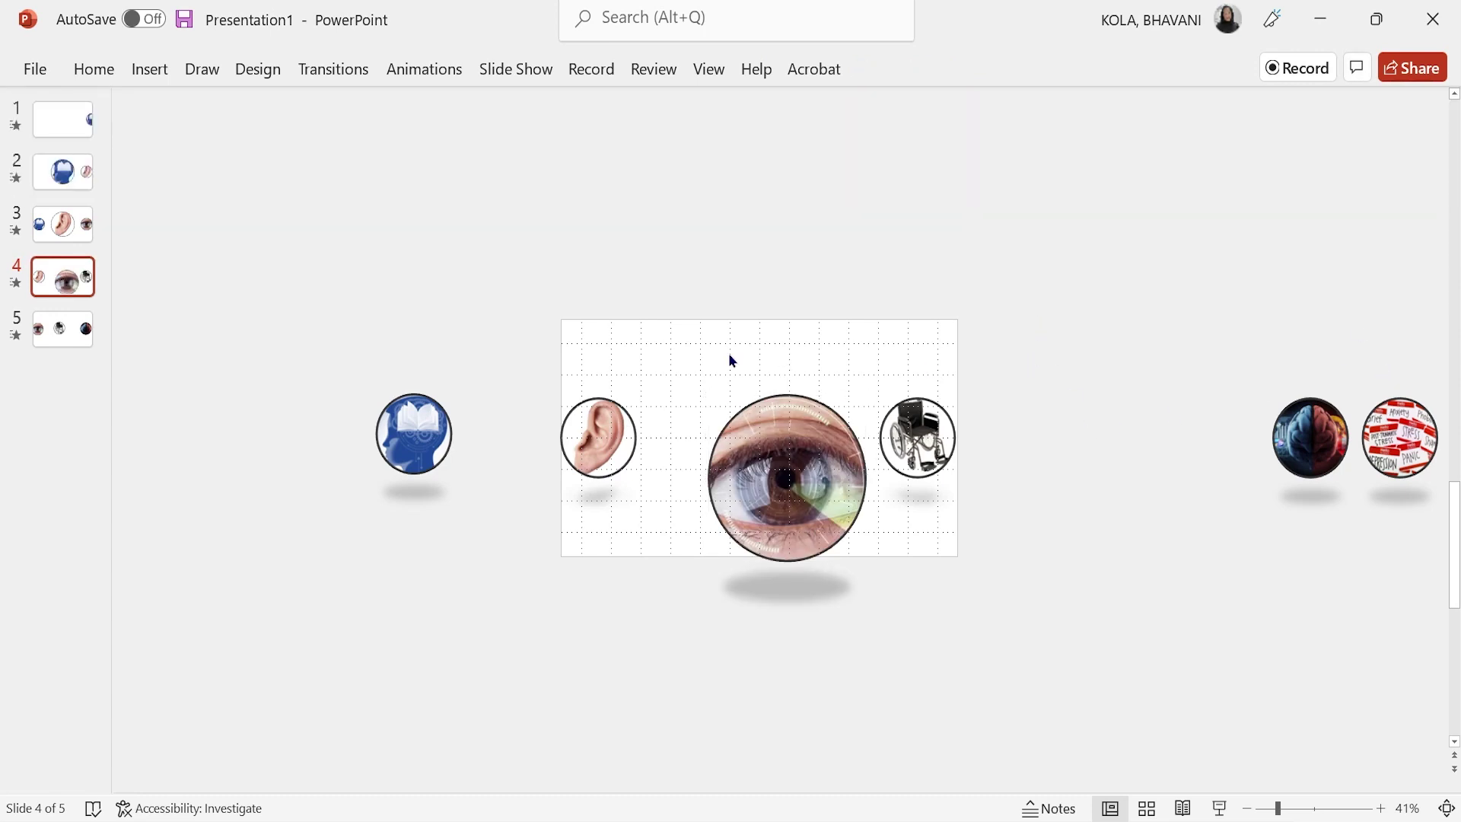
Middle-align the ear, eye and wheelchair pictures.
drag(535, 355, 1044, 600)
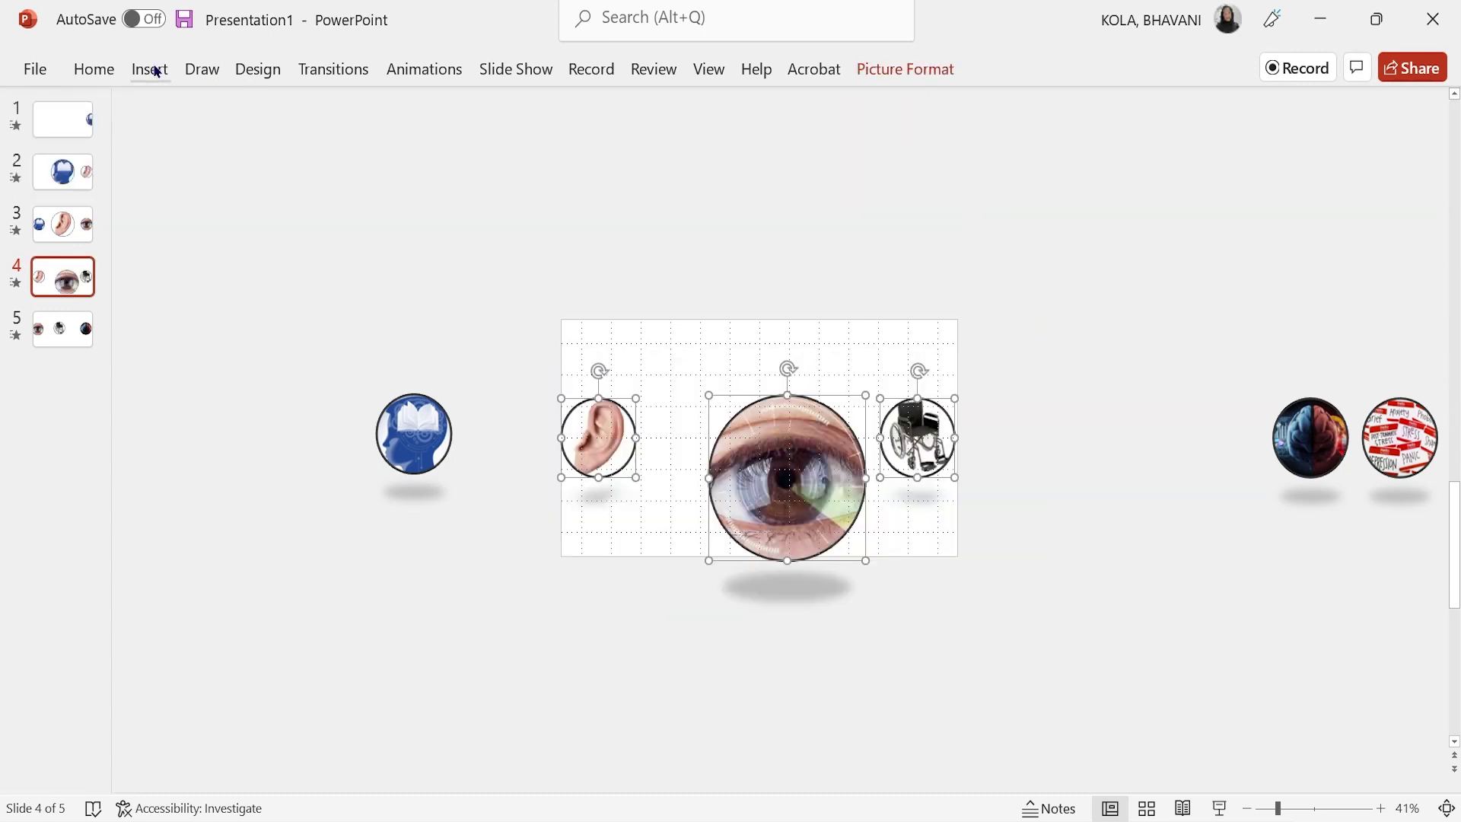
click(109, 74)
click(918, 156)
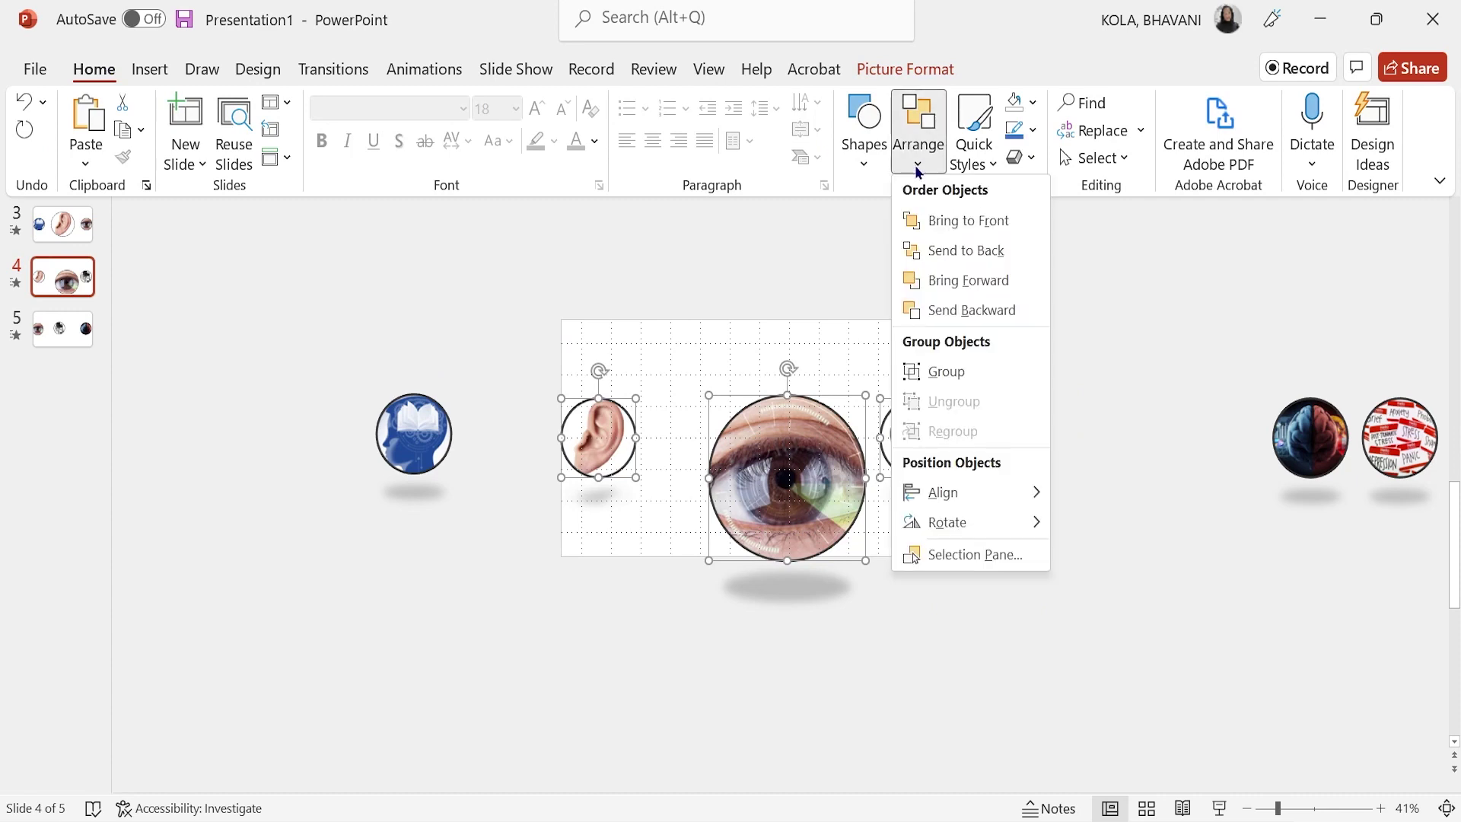
mouse_move(1027, 503)
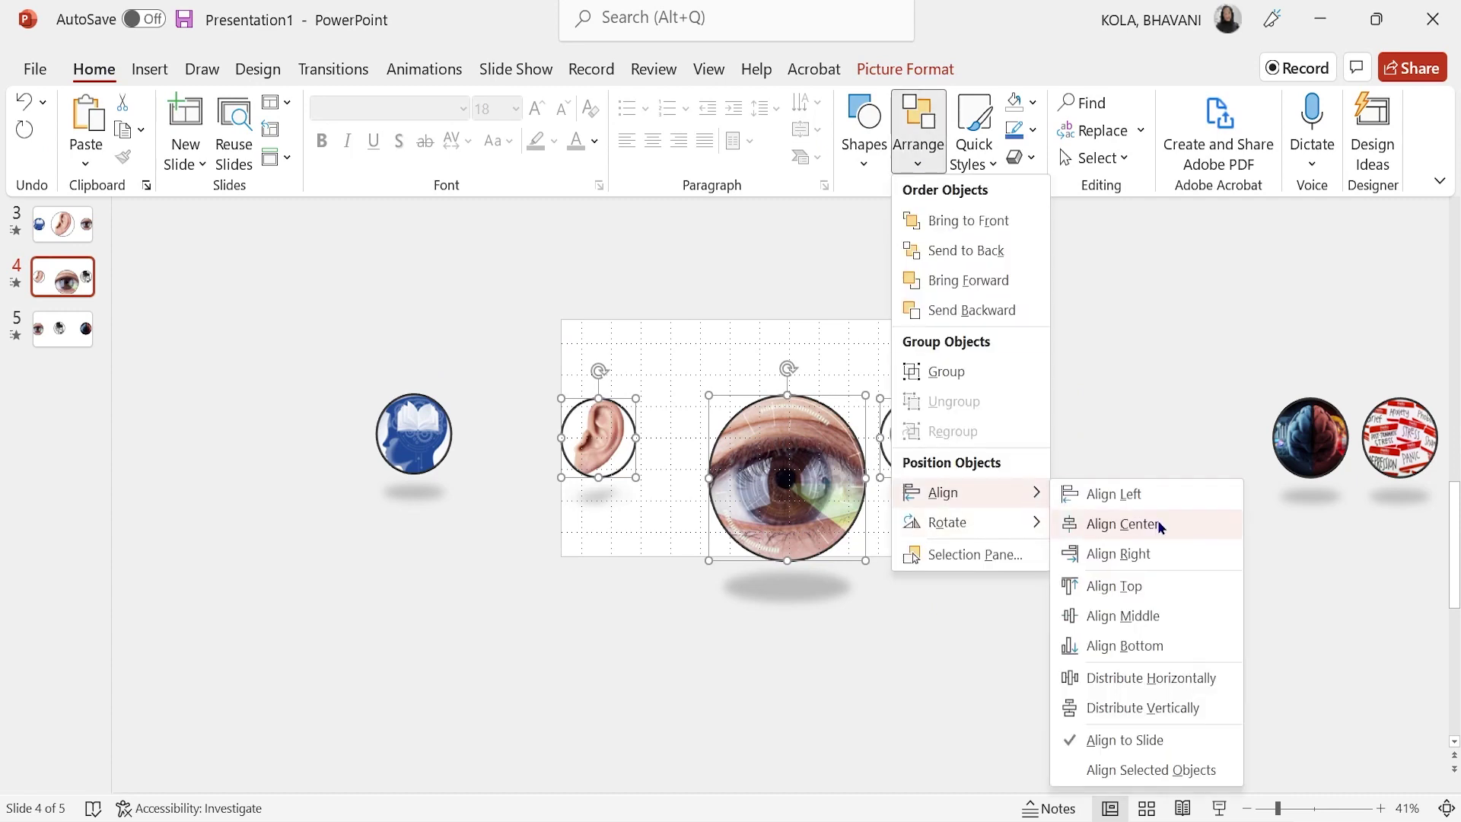
click(1146, 622)
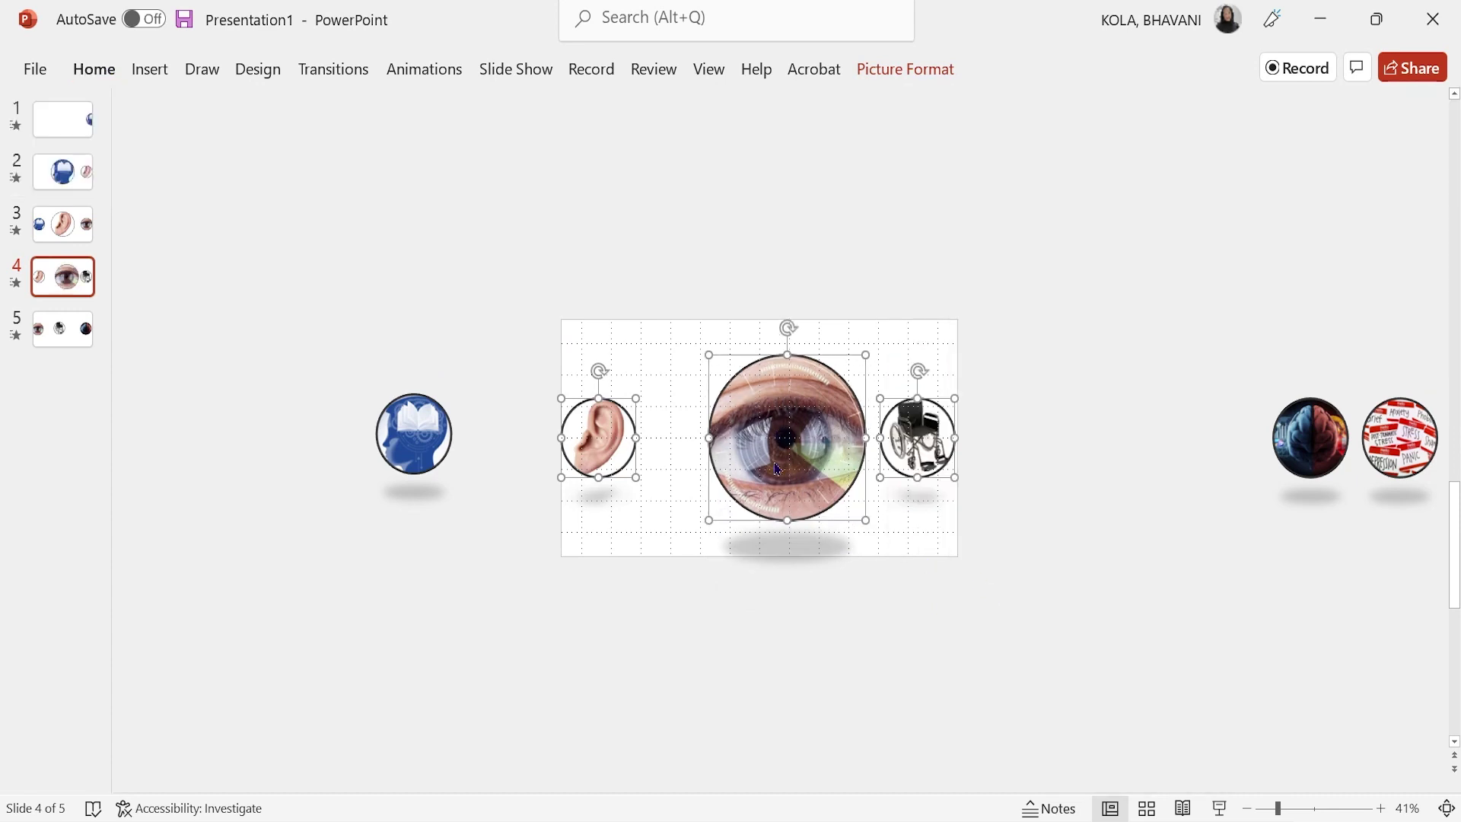
click(1011, 591)
Centre the eye picture horizontally on the slide, then open slide 5.
click(826, 400)
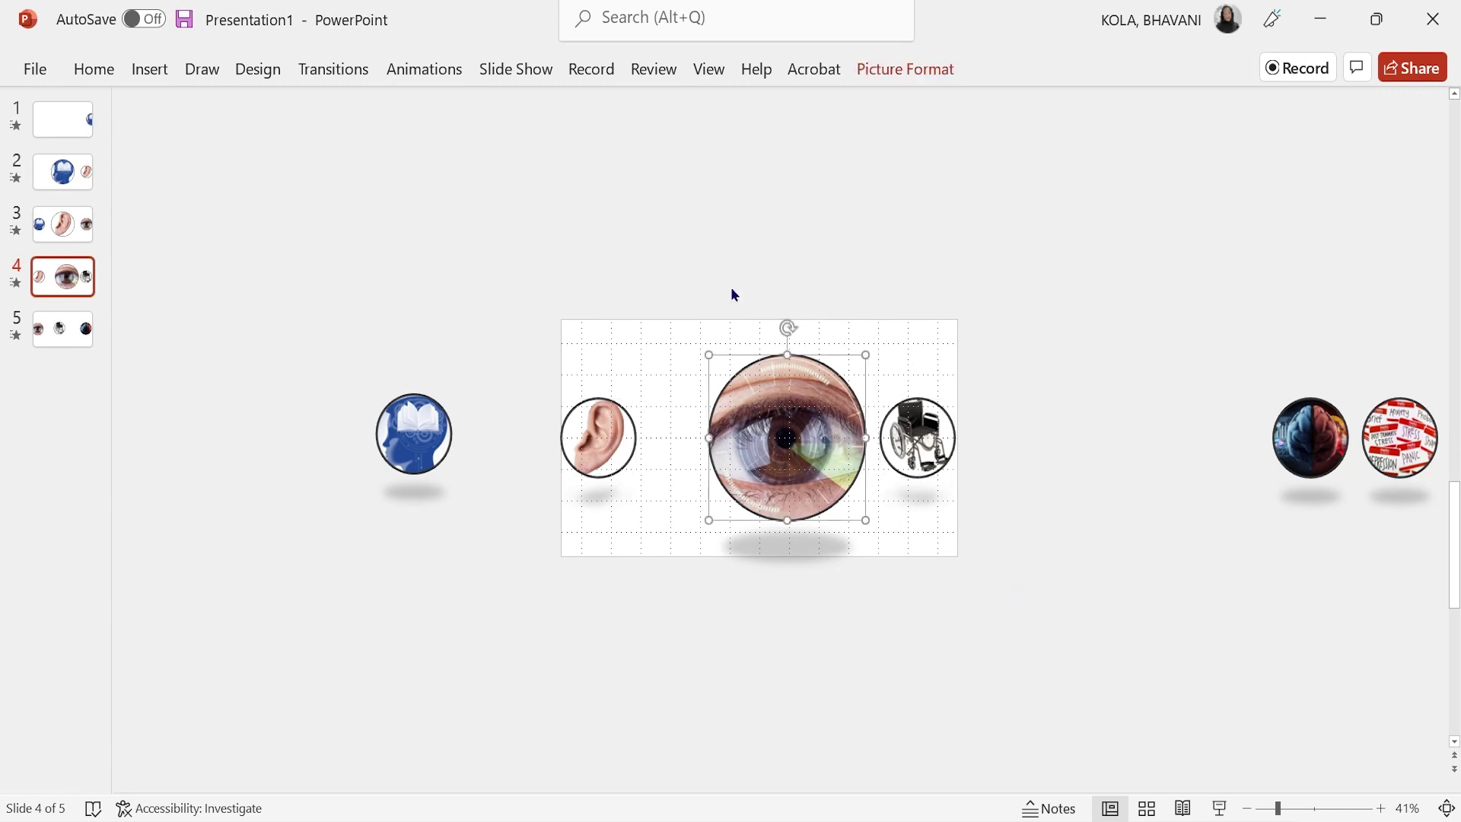
click(939, 69)
click(114, 73)
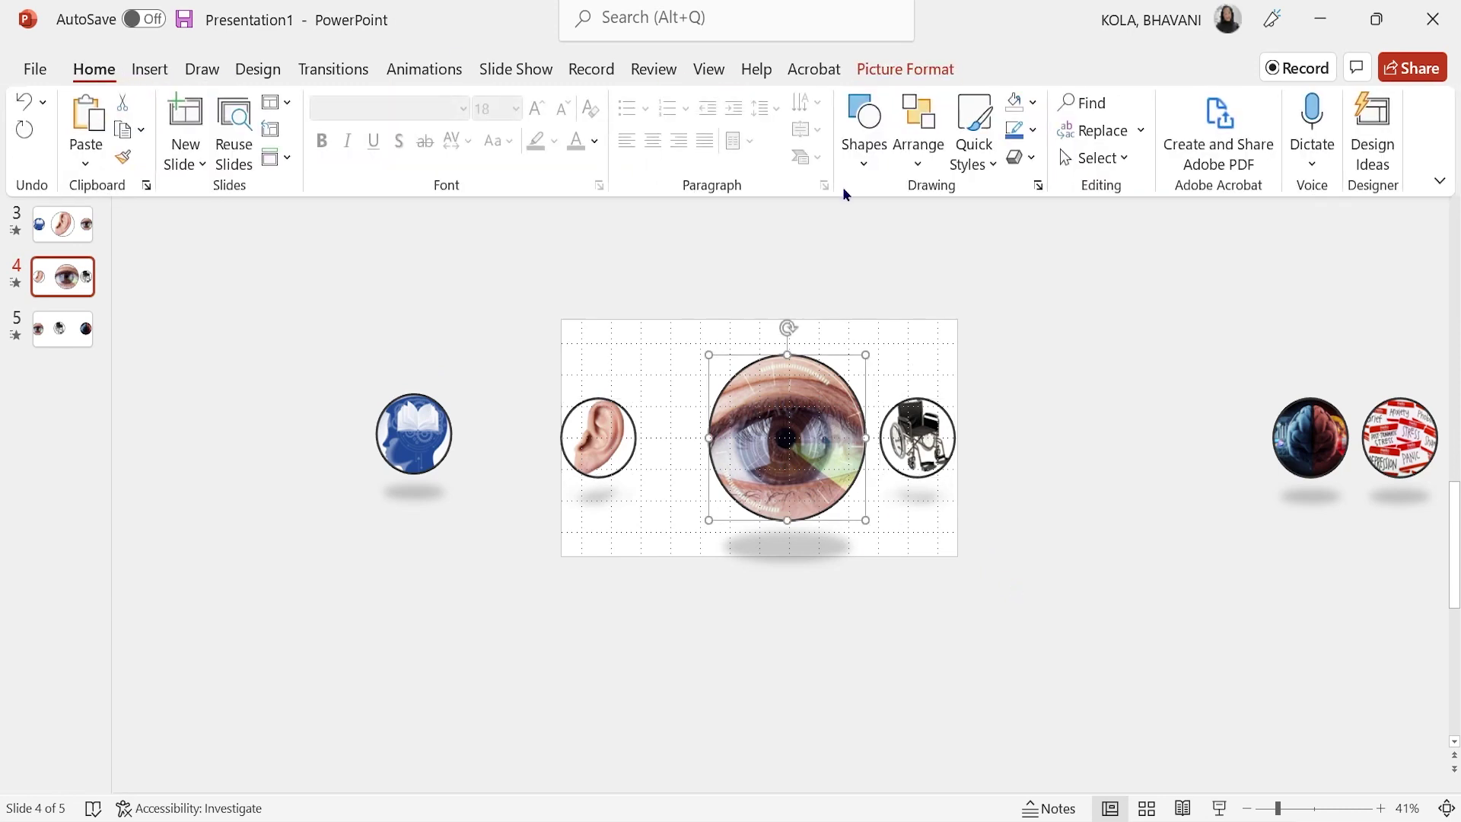
click(921, 152)
mouse_move(1015, 495)
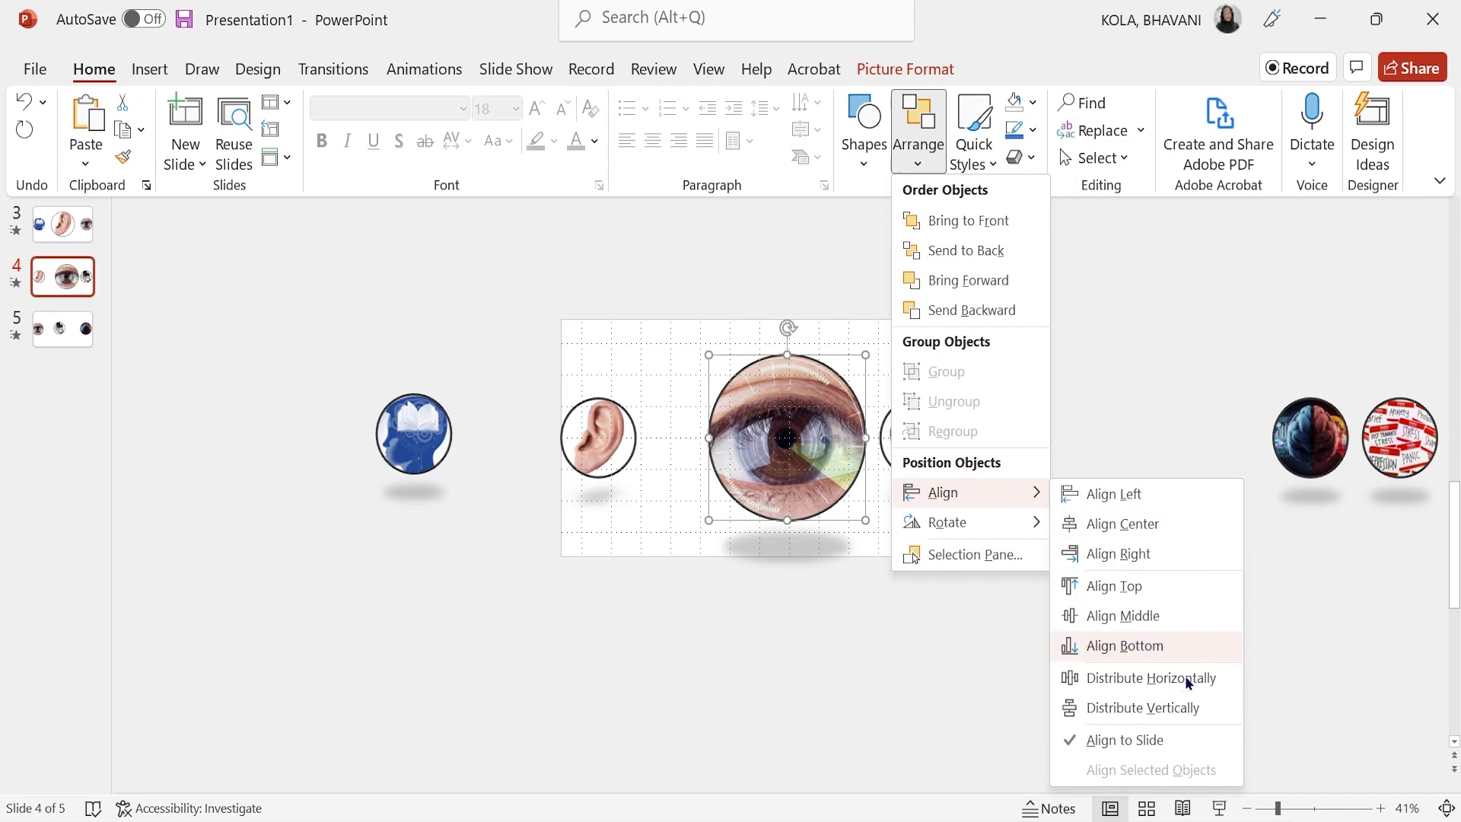
click(1137, 532)
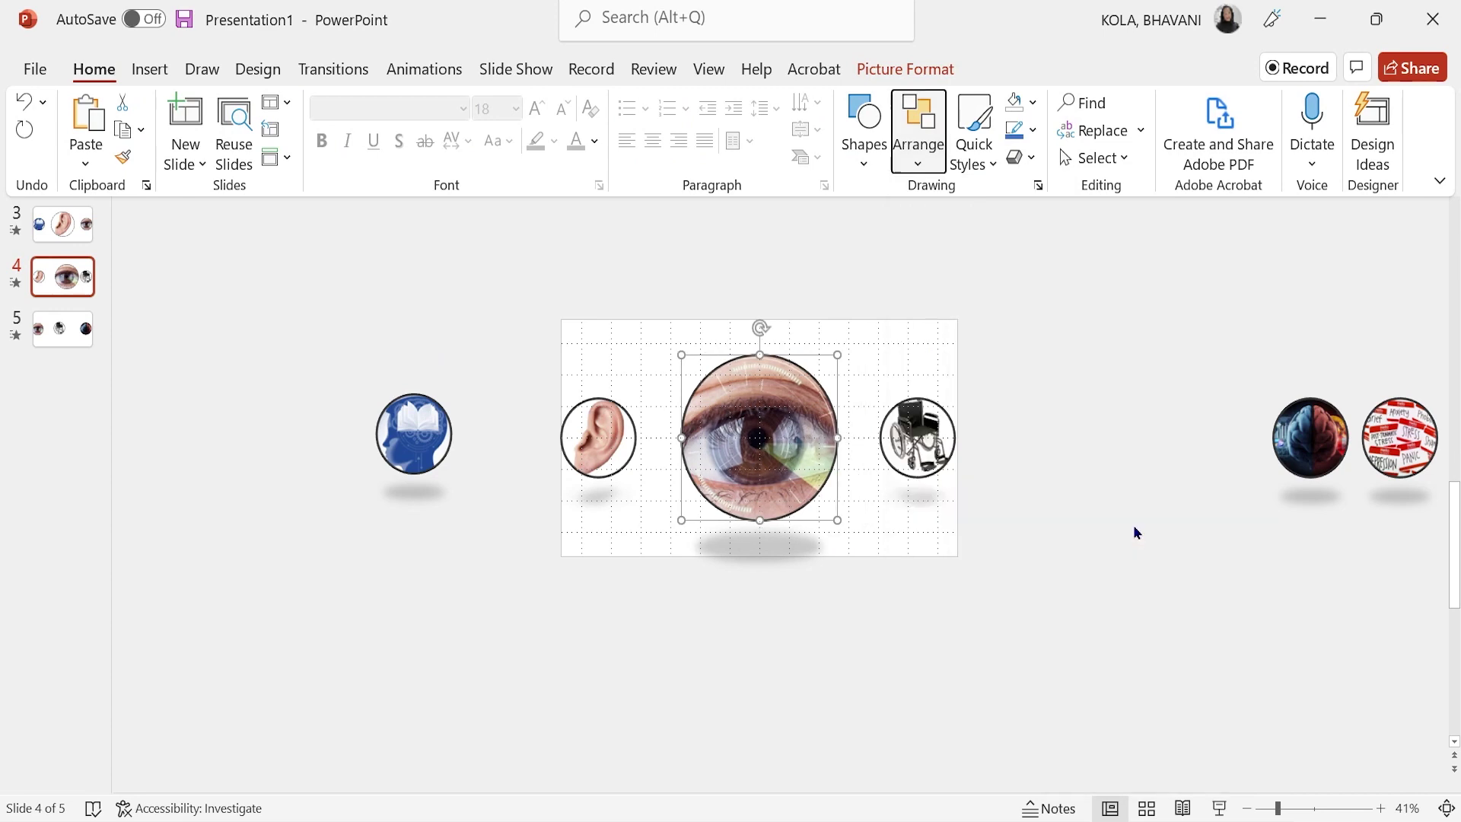
click(72, 335)
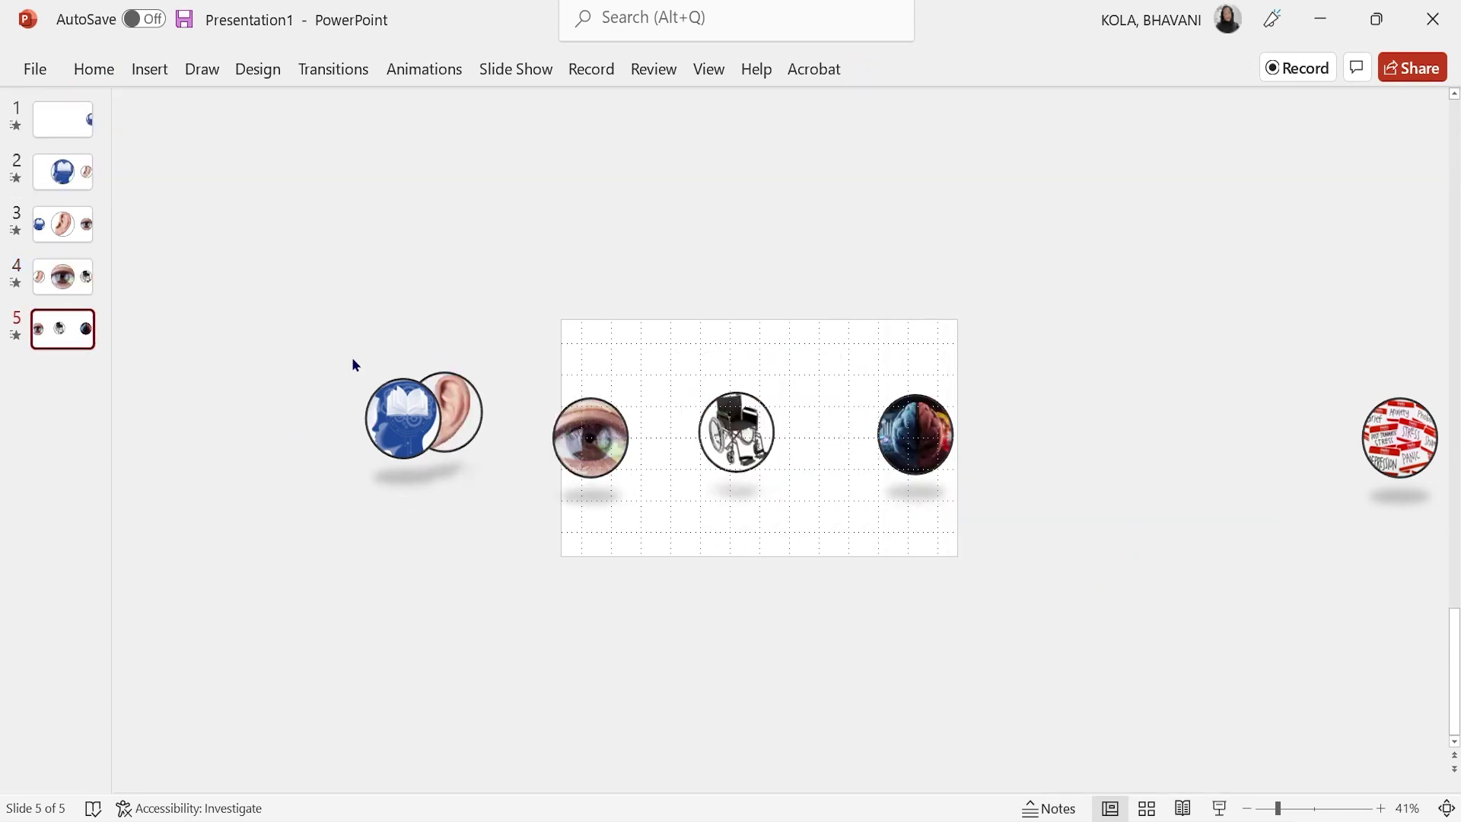
Set the wheelchair picture's height to 5.24".
click(759, 426)
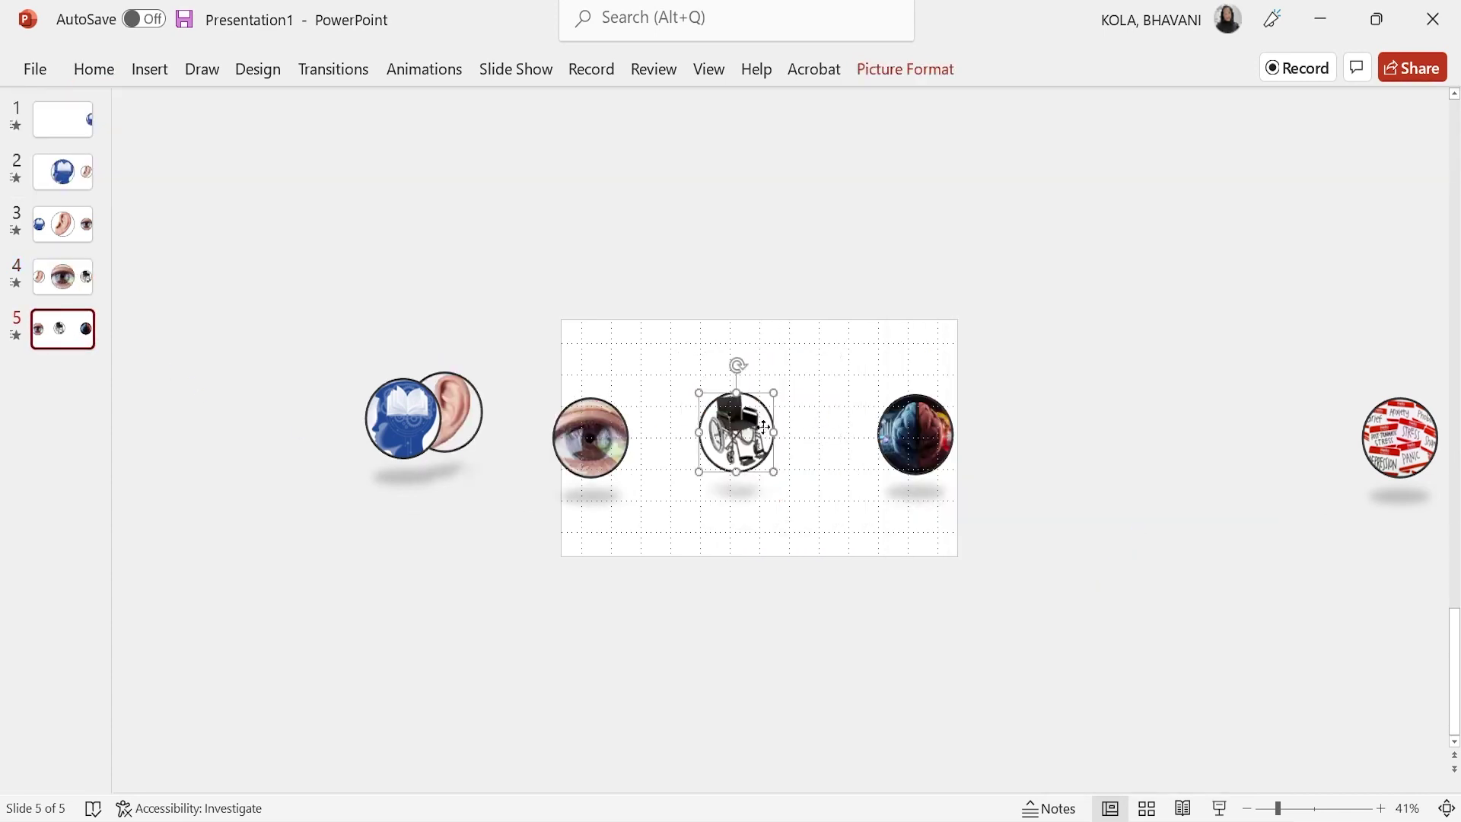
click(905, 68)
click(1362, 112)
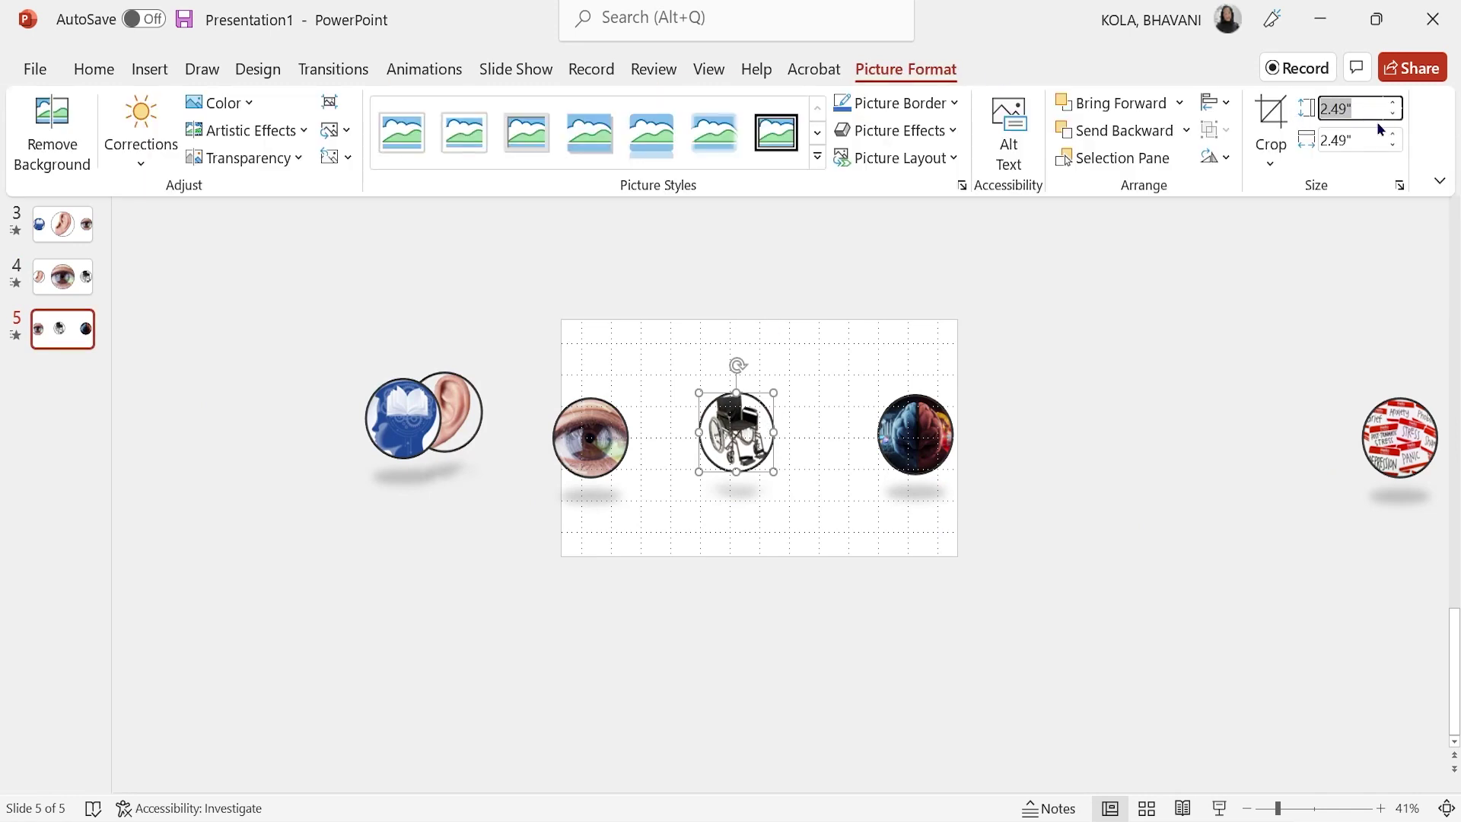
text(5.24)
key(Return)
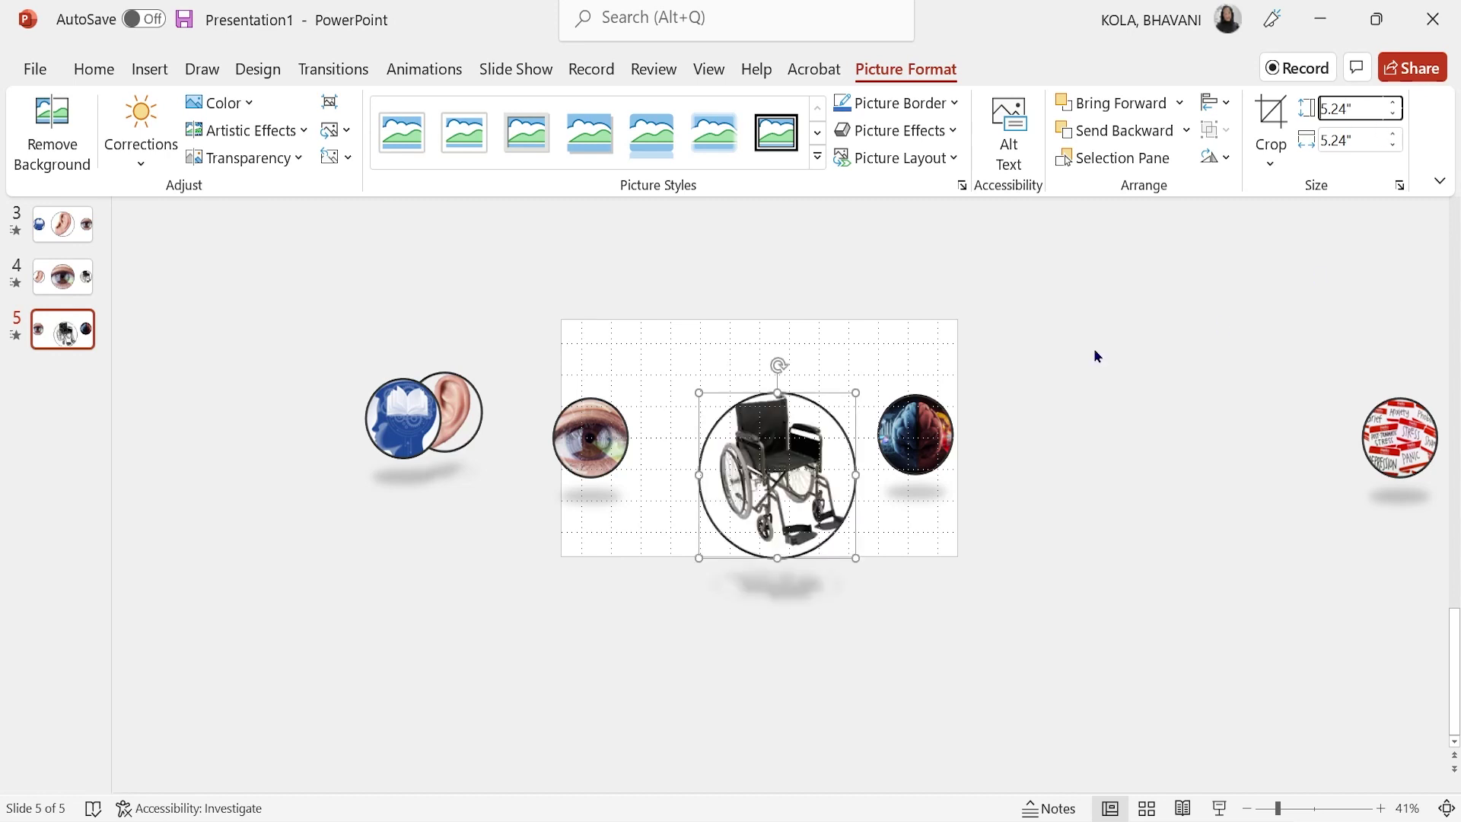
key(ctrl+F1)
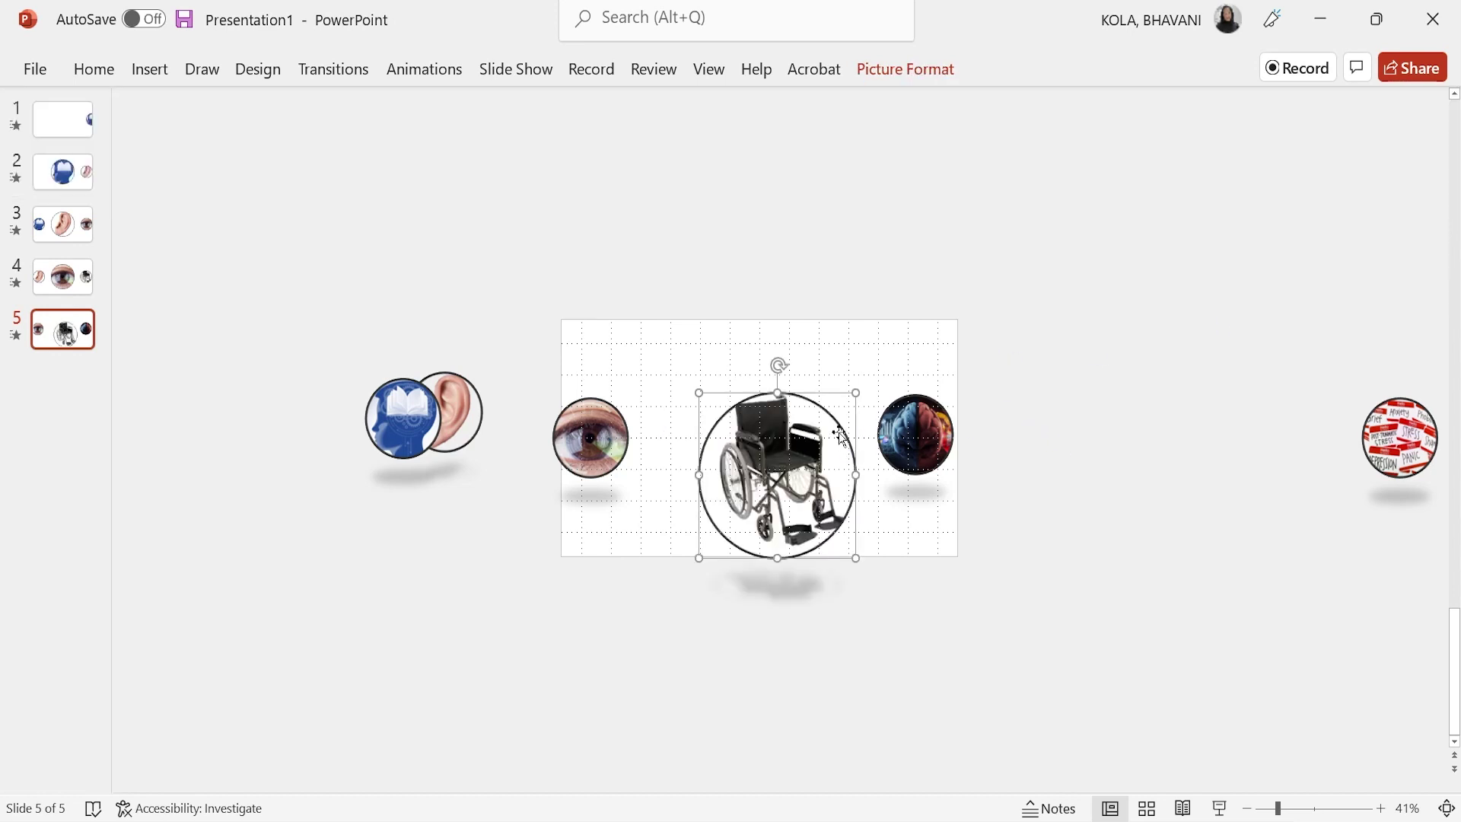
key(Escape)
Nudge the eye picture, then middle-align the eye, wheelchair and brain pictures.
click(597, 414)
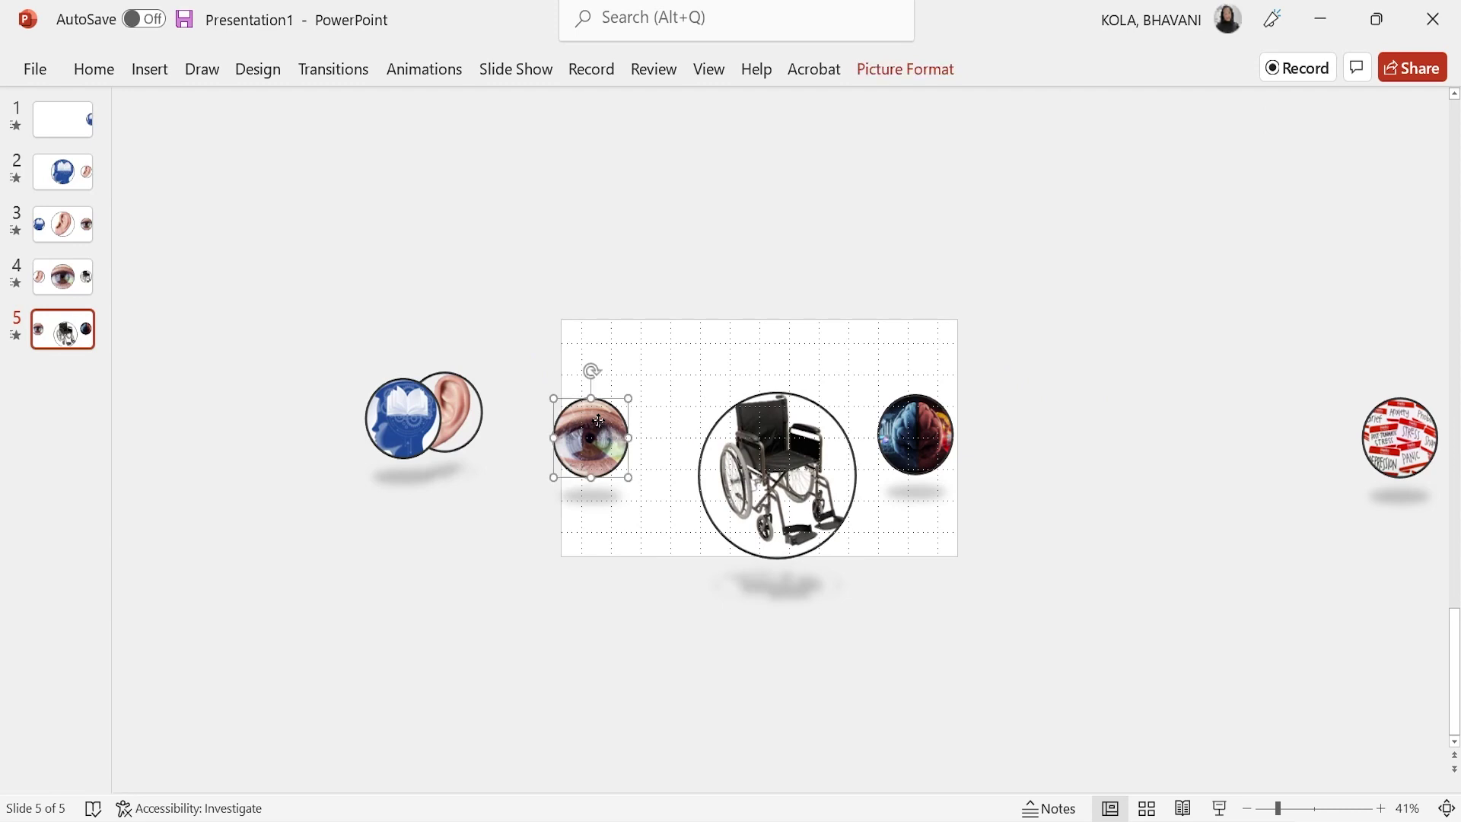
drag(597, 415, 608, 427)
click(1115, 512)
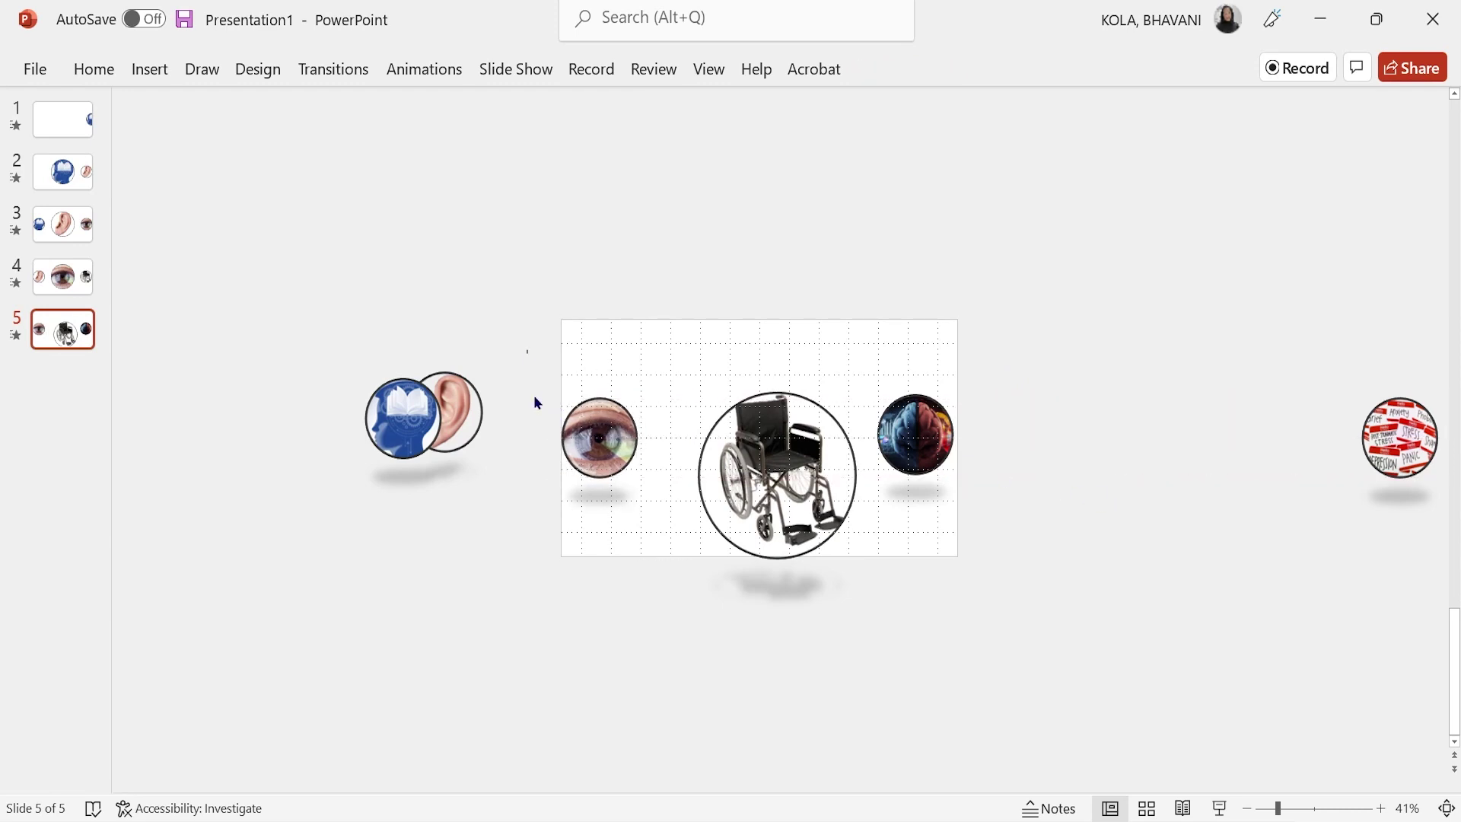
drag(527, 350, 1094, 573)
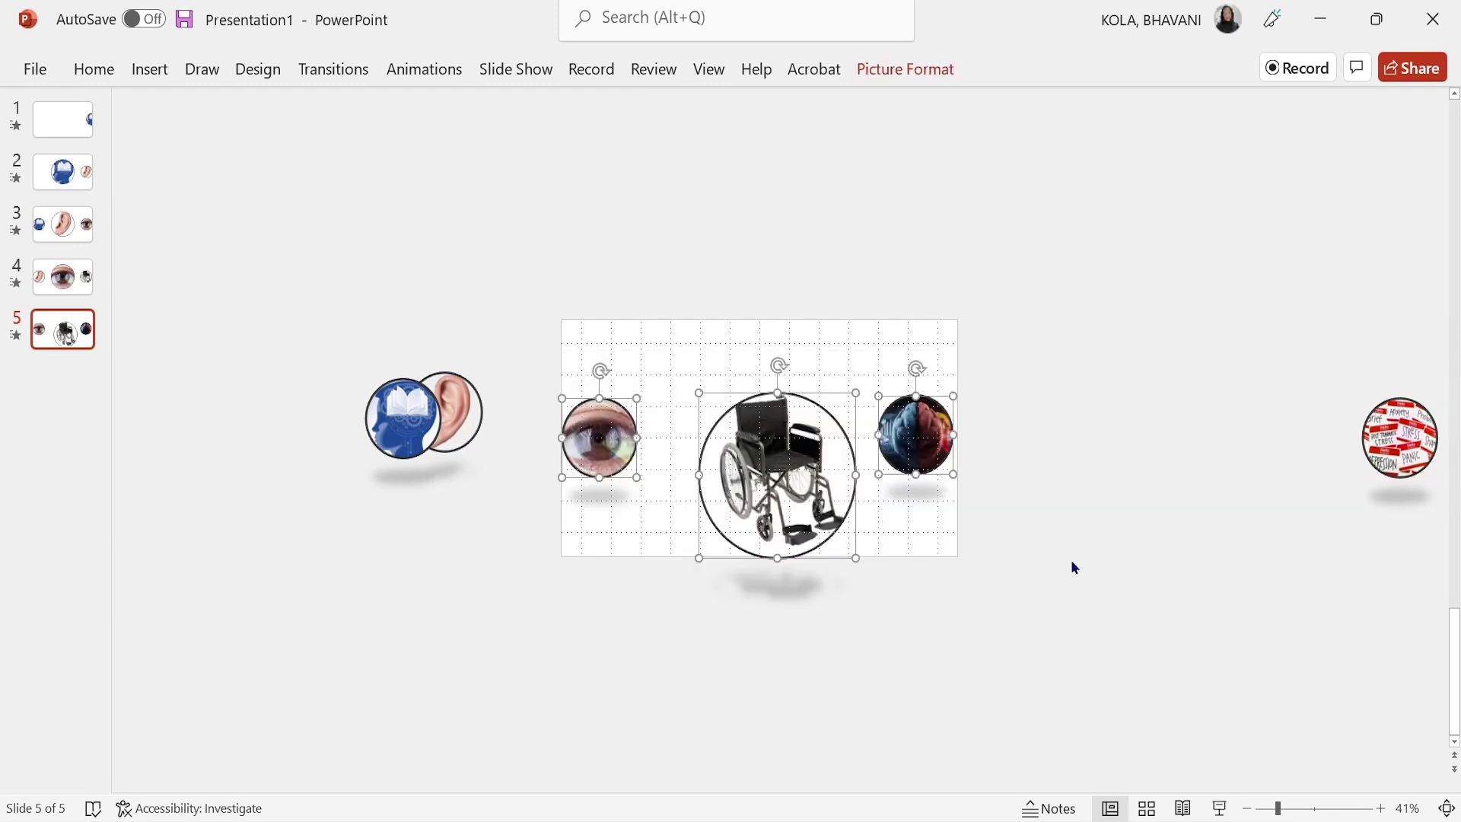
click(92, 69)
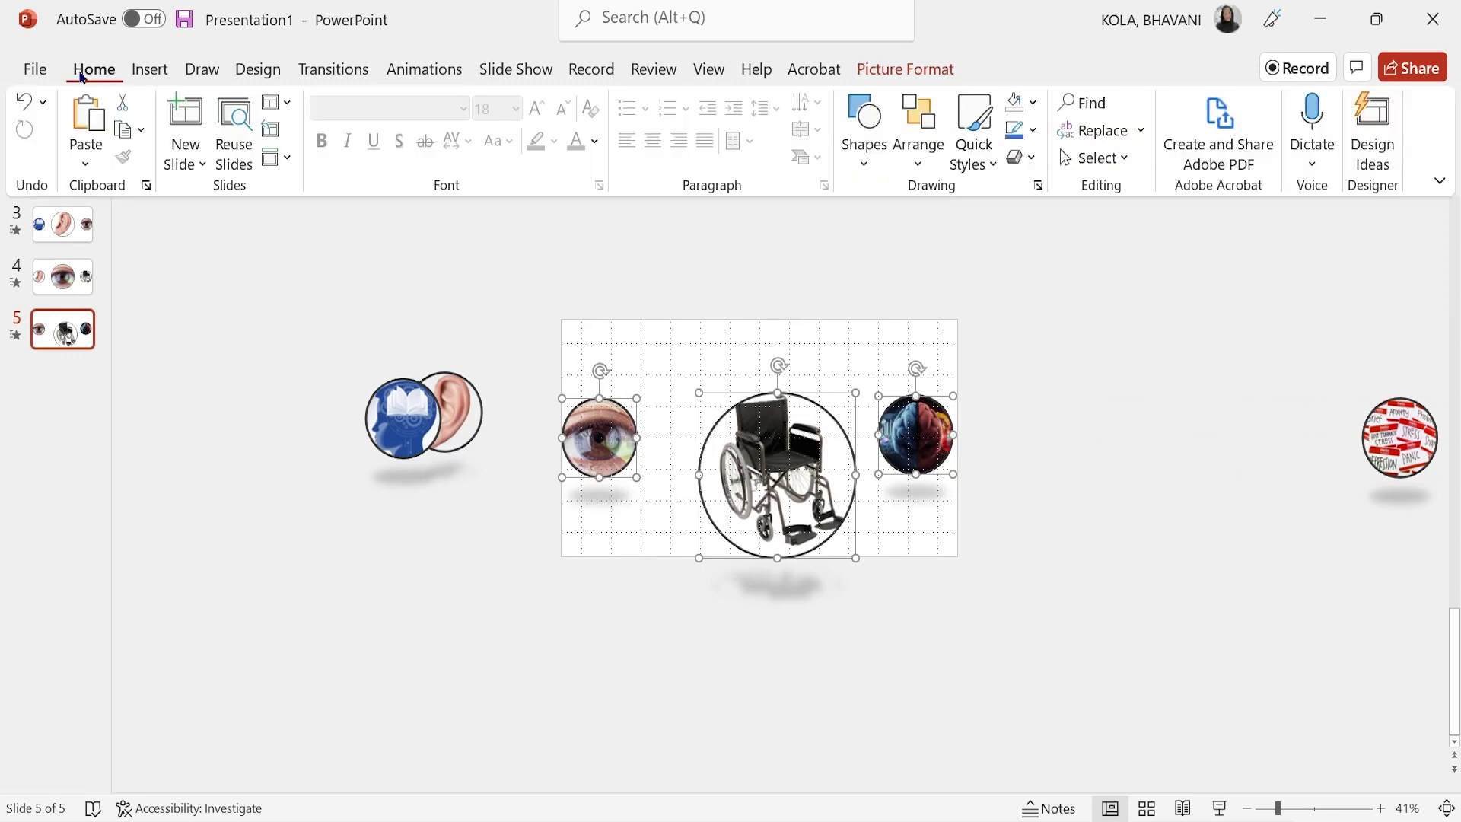
click(923, 171)
mouse_move(985, 496)
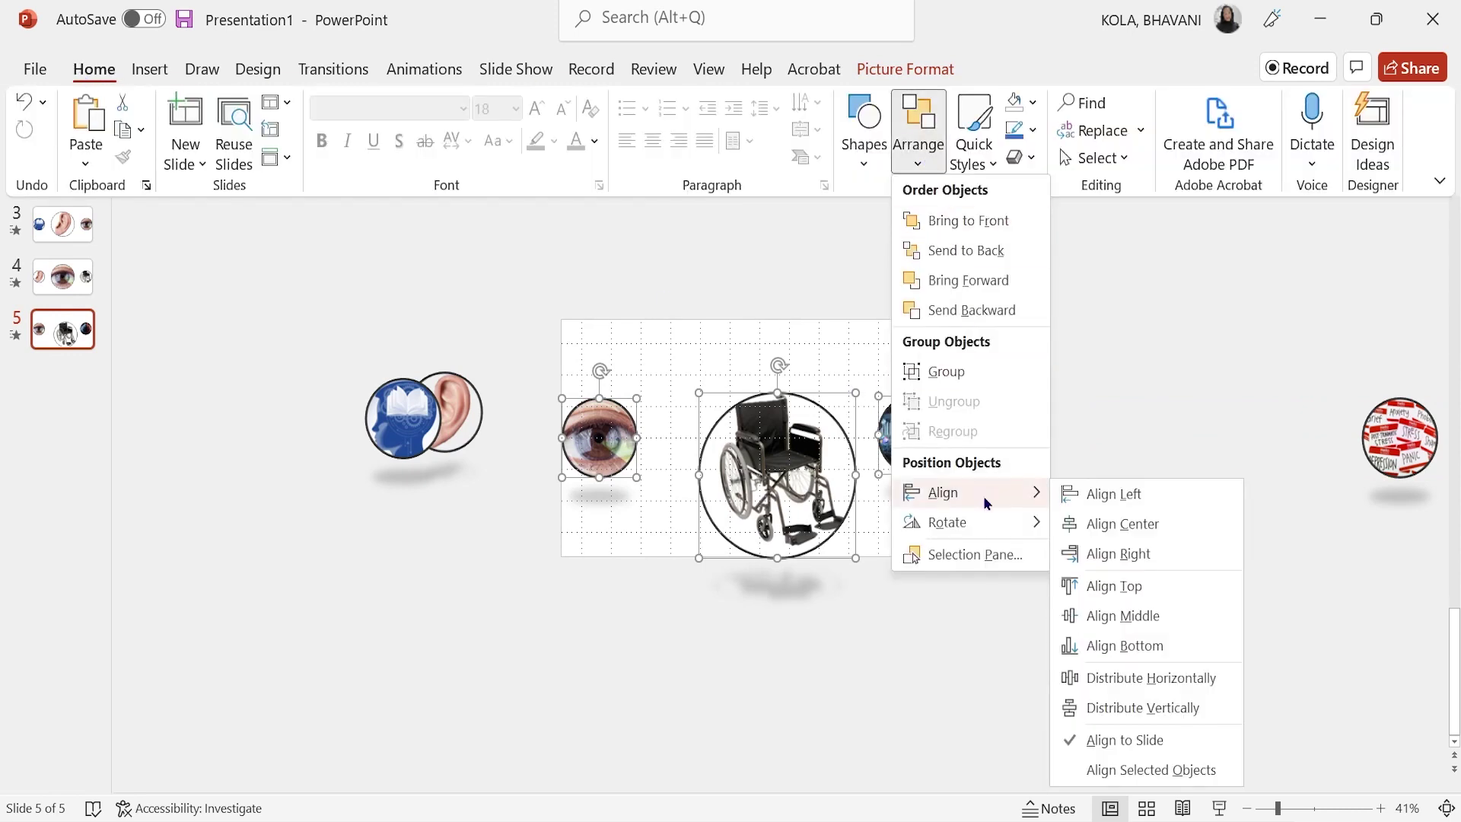
click(1135, 615)
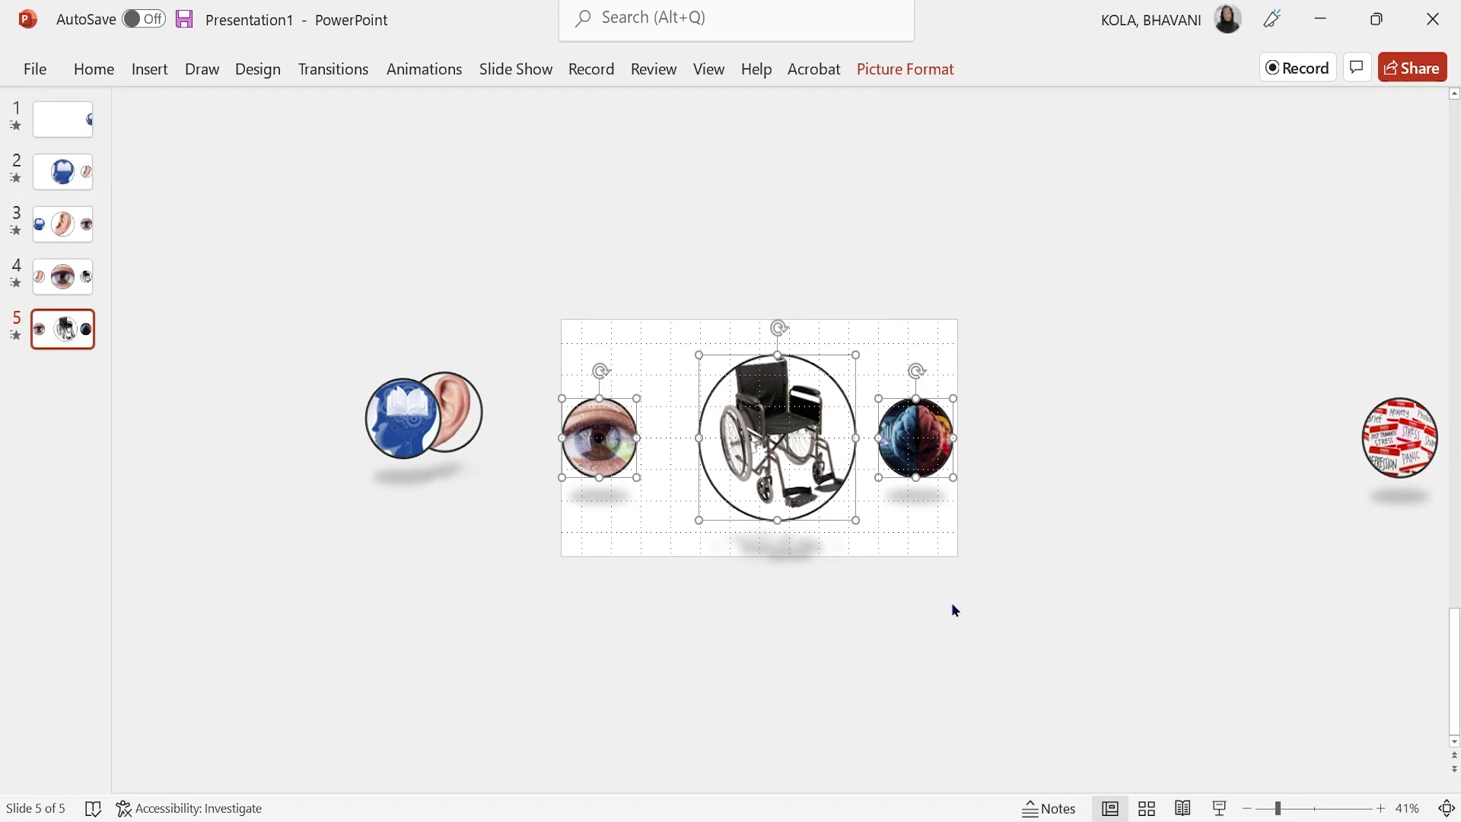
Centre the wheelchair picture horizontally on the slide.
click(956, 611)
click(795, 437)
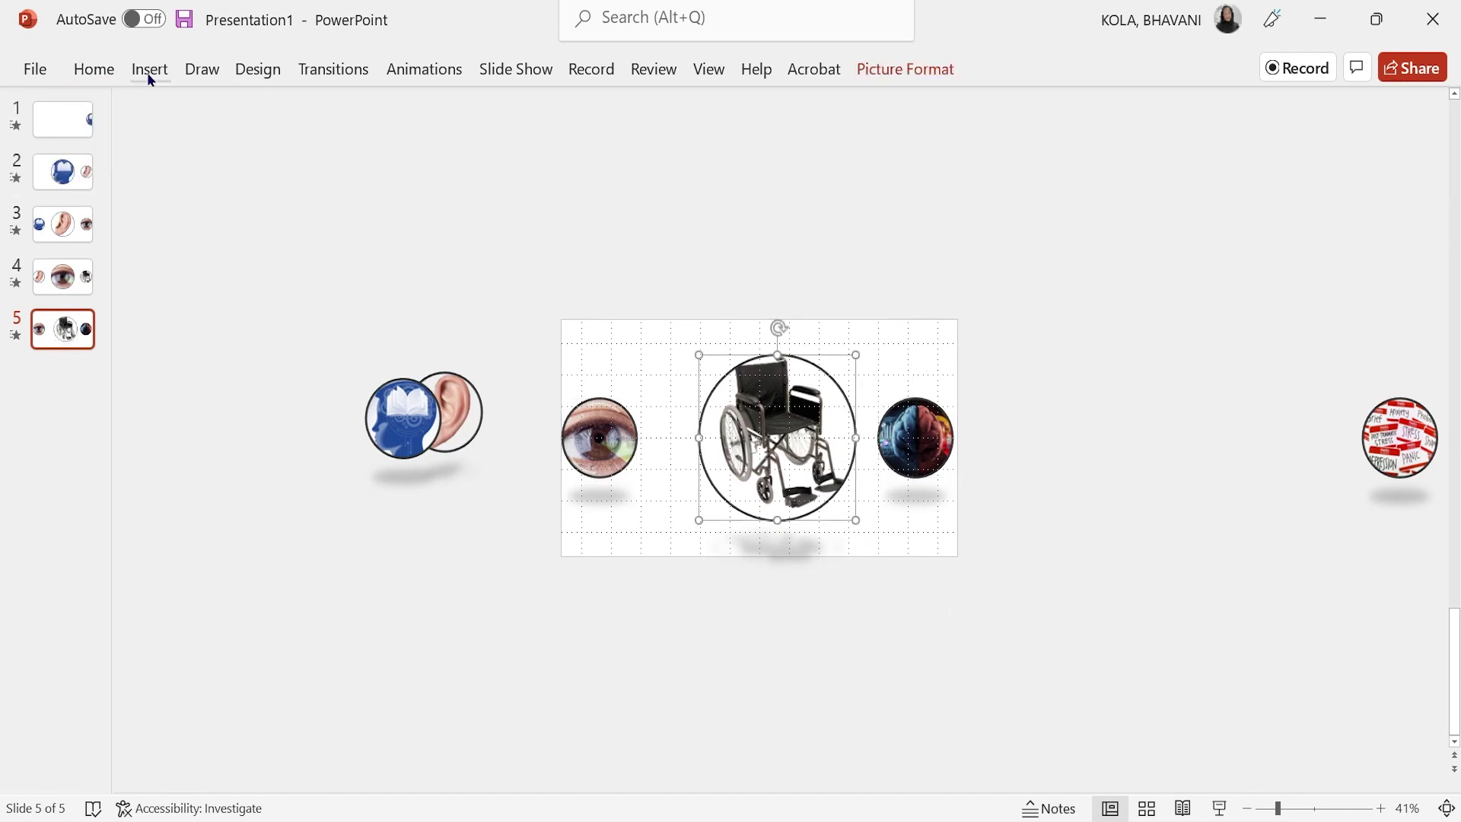
click(88, 70)
click(920, 174)
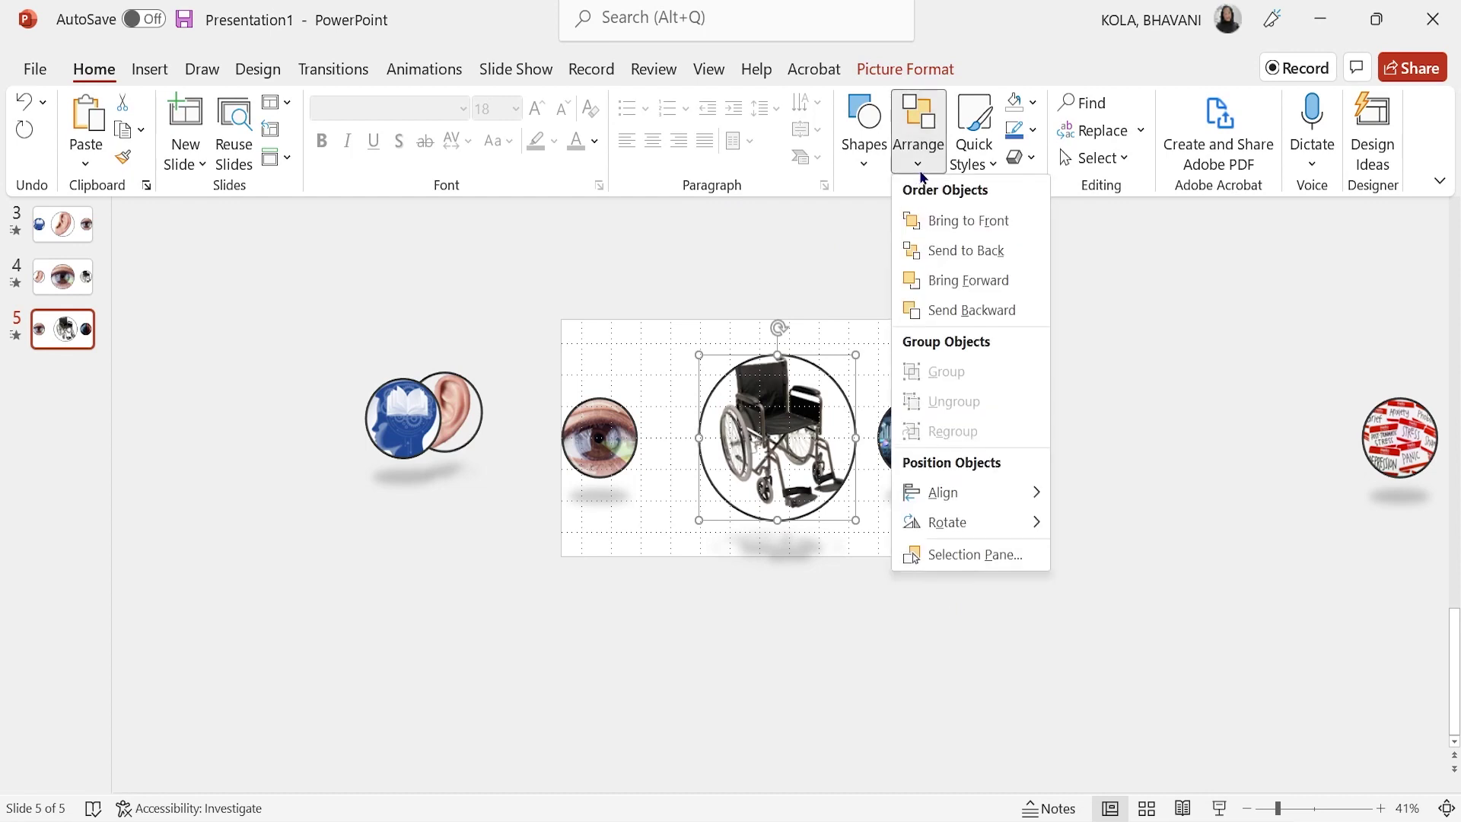
mouse_move(1013, 492)
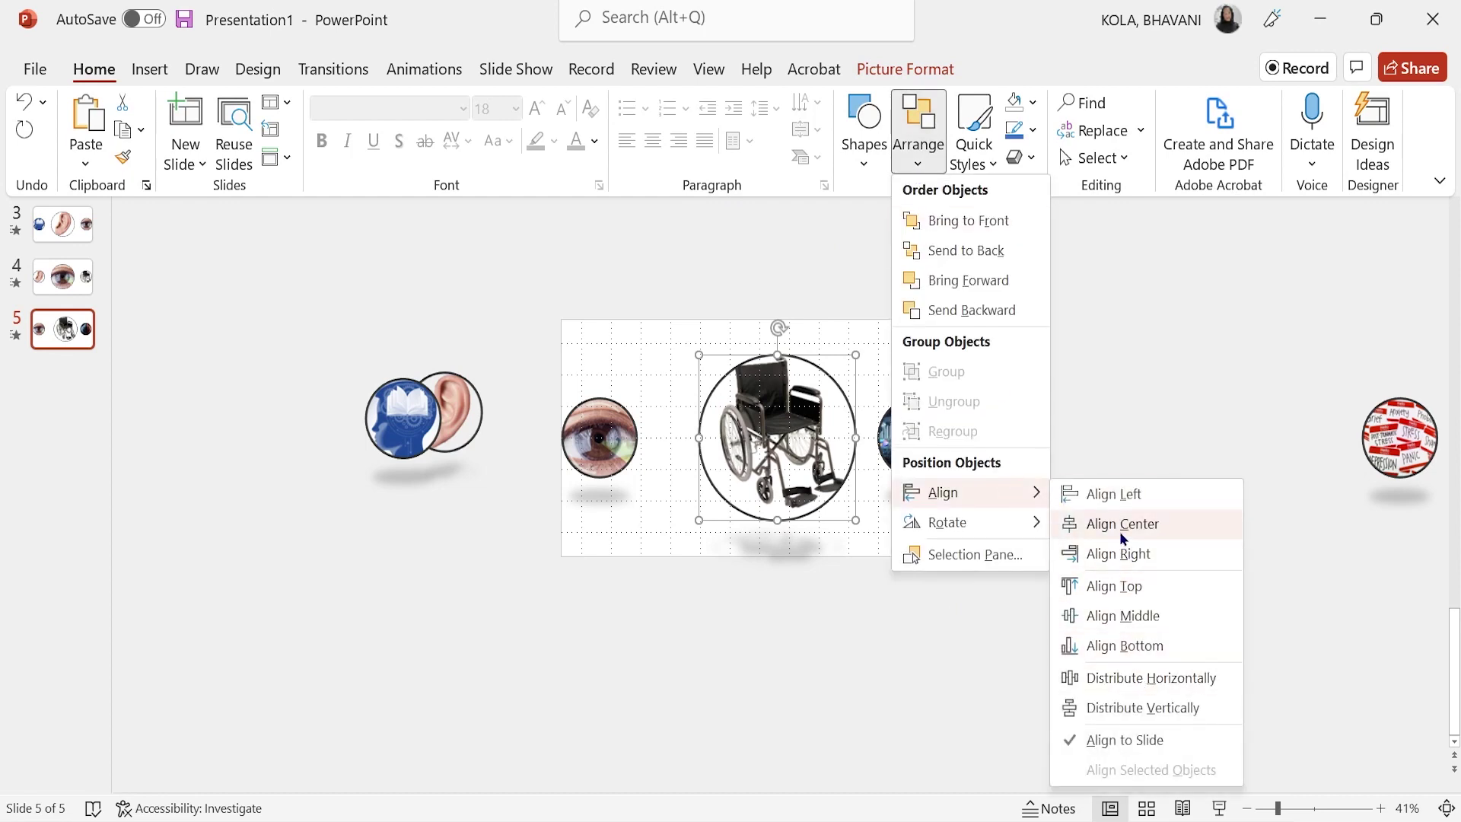
click(1124, 533)
click(917, 567)
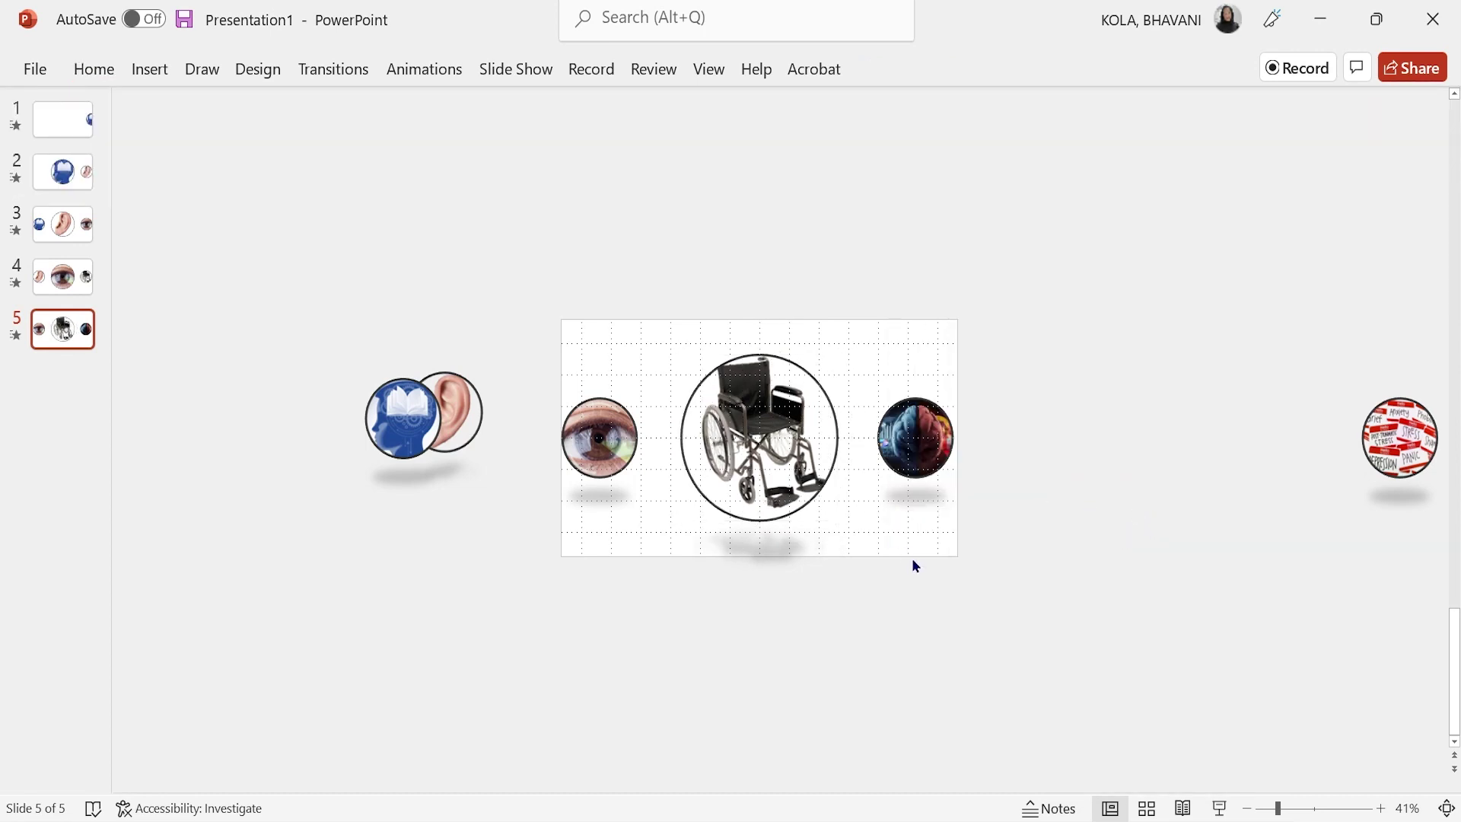
click(708, 70)
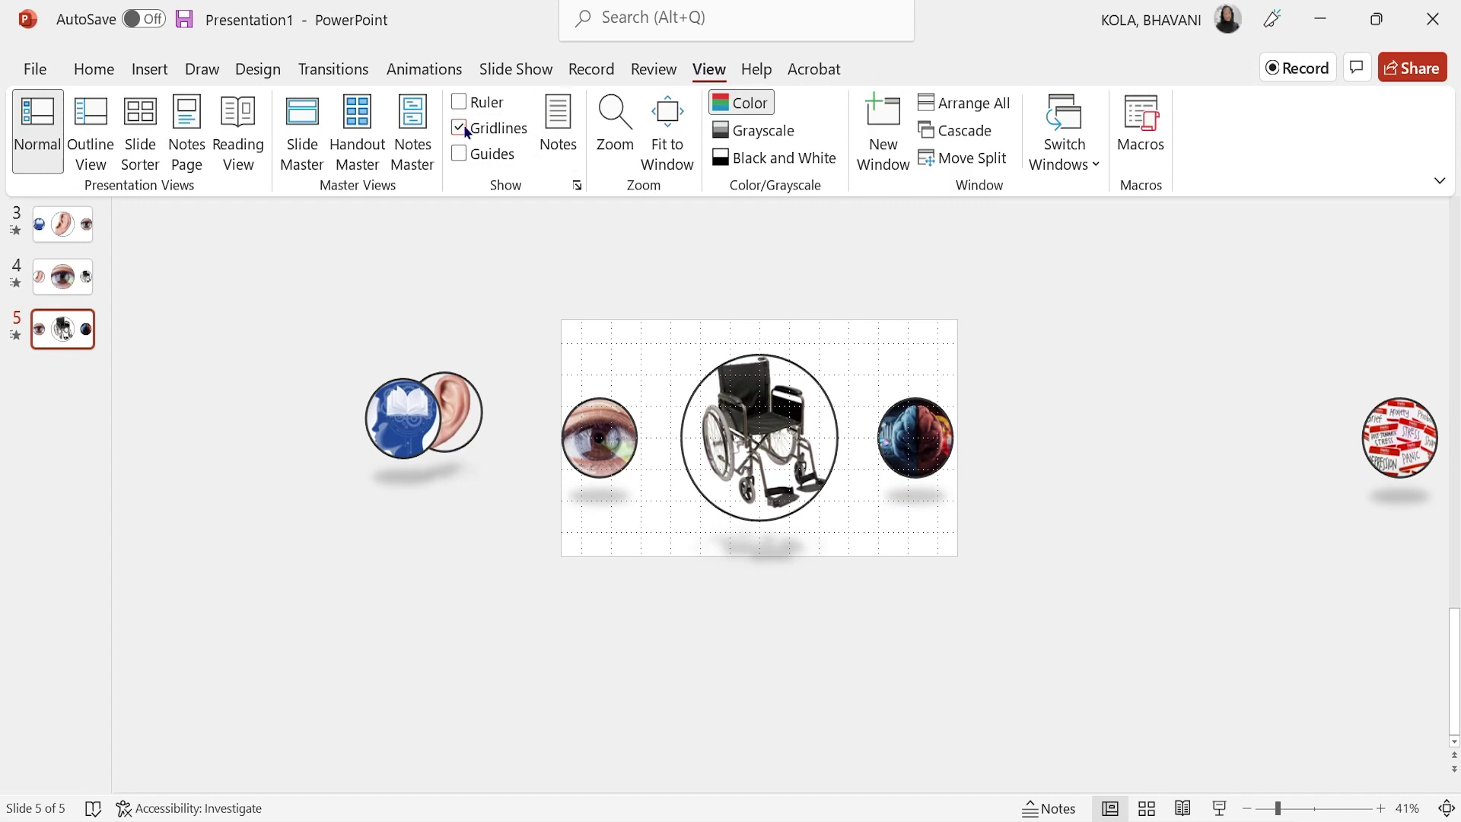
Hide the slide gridlines and go back to slide 2.
click(459, 127)
click(437, 231)
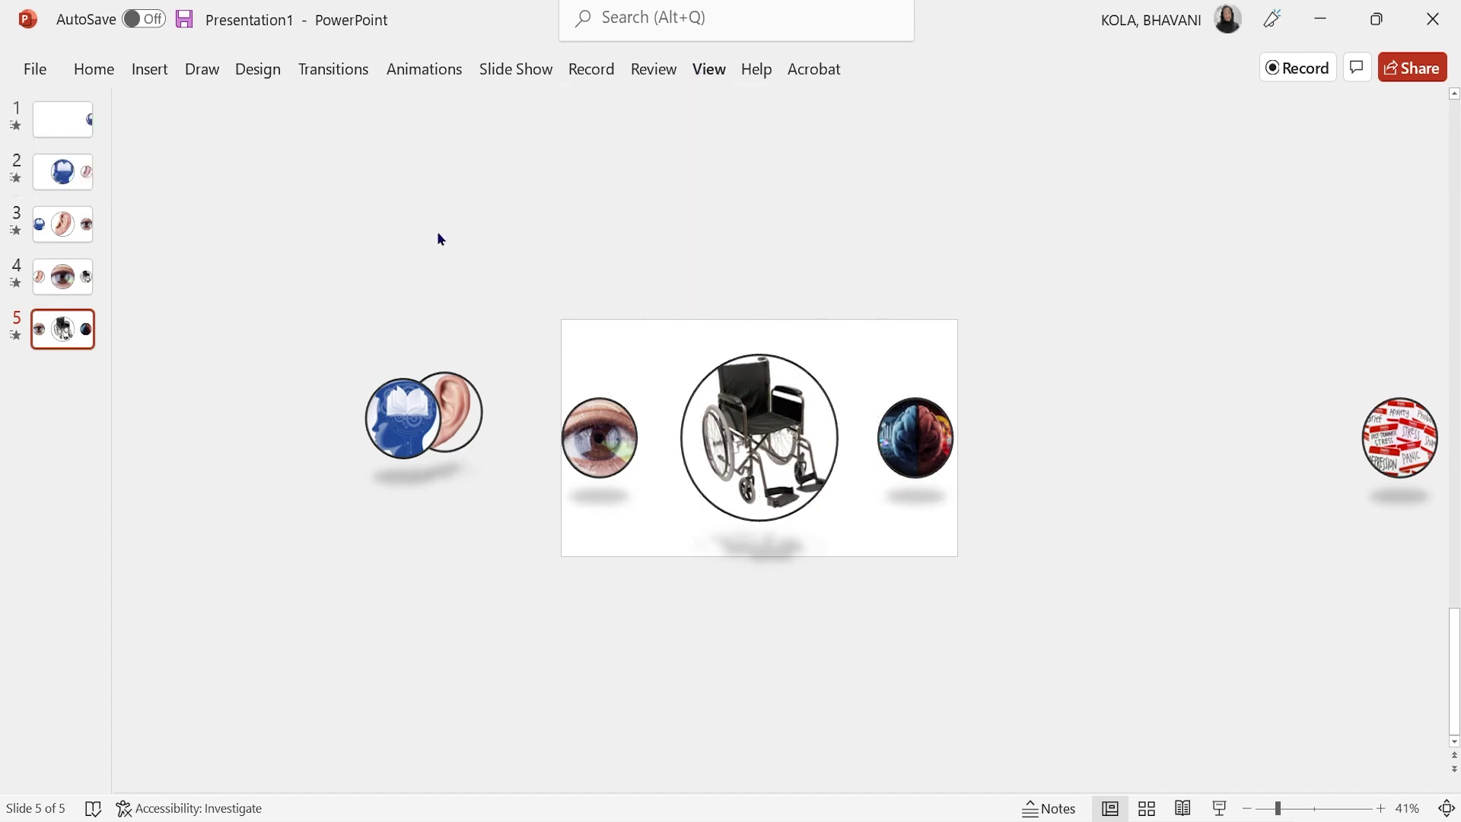
click(53, 274)
click(68, 226)
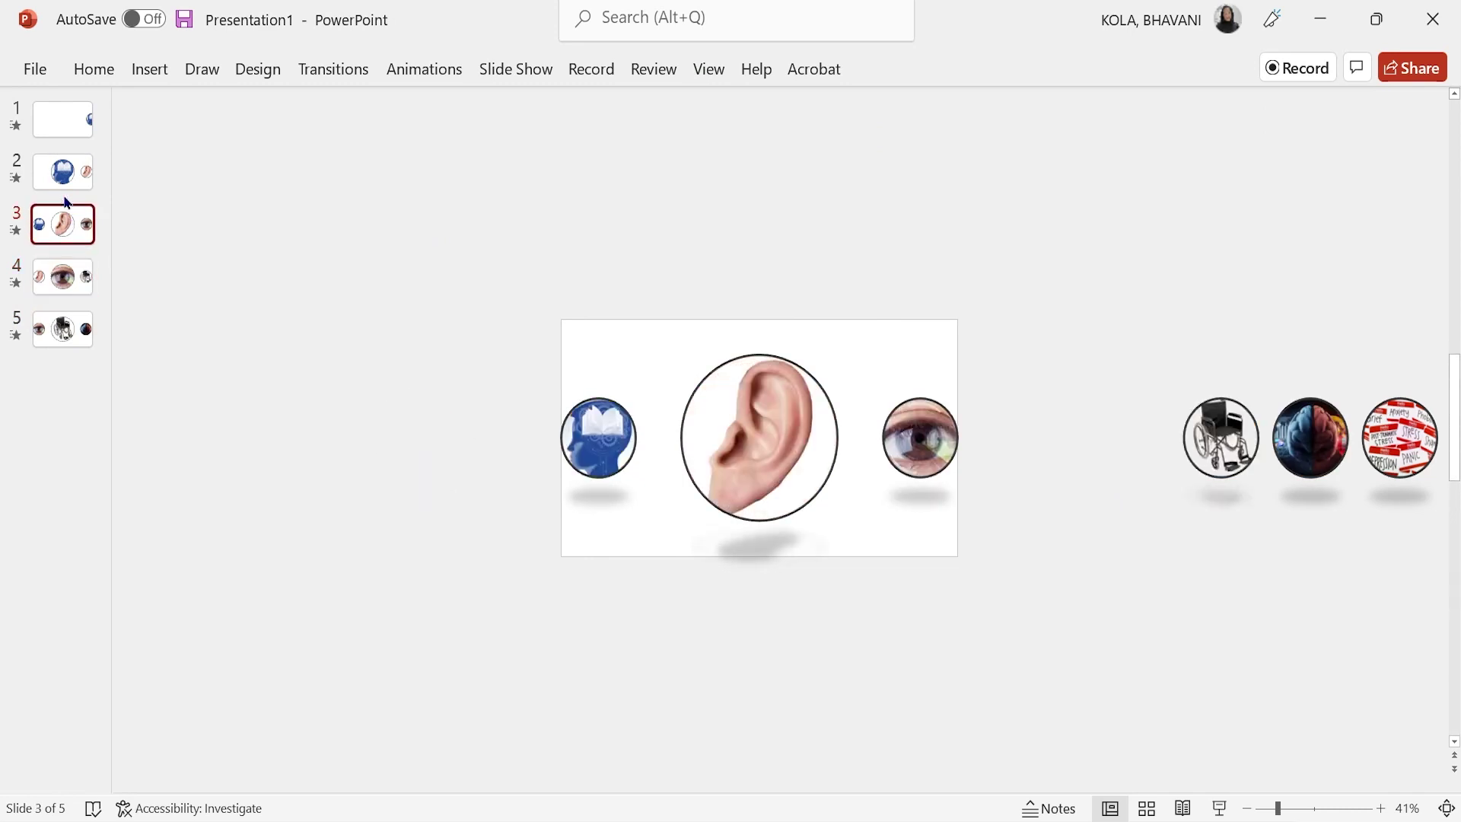
click(64, 174)
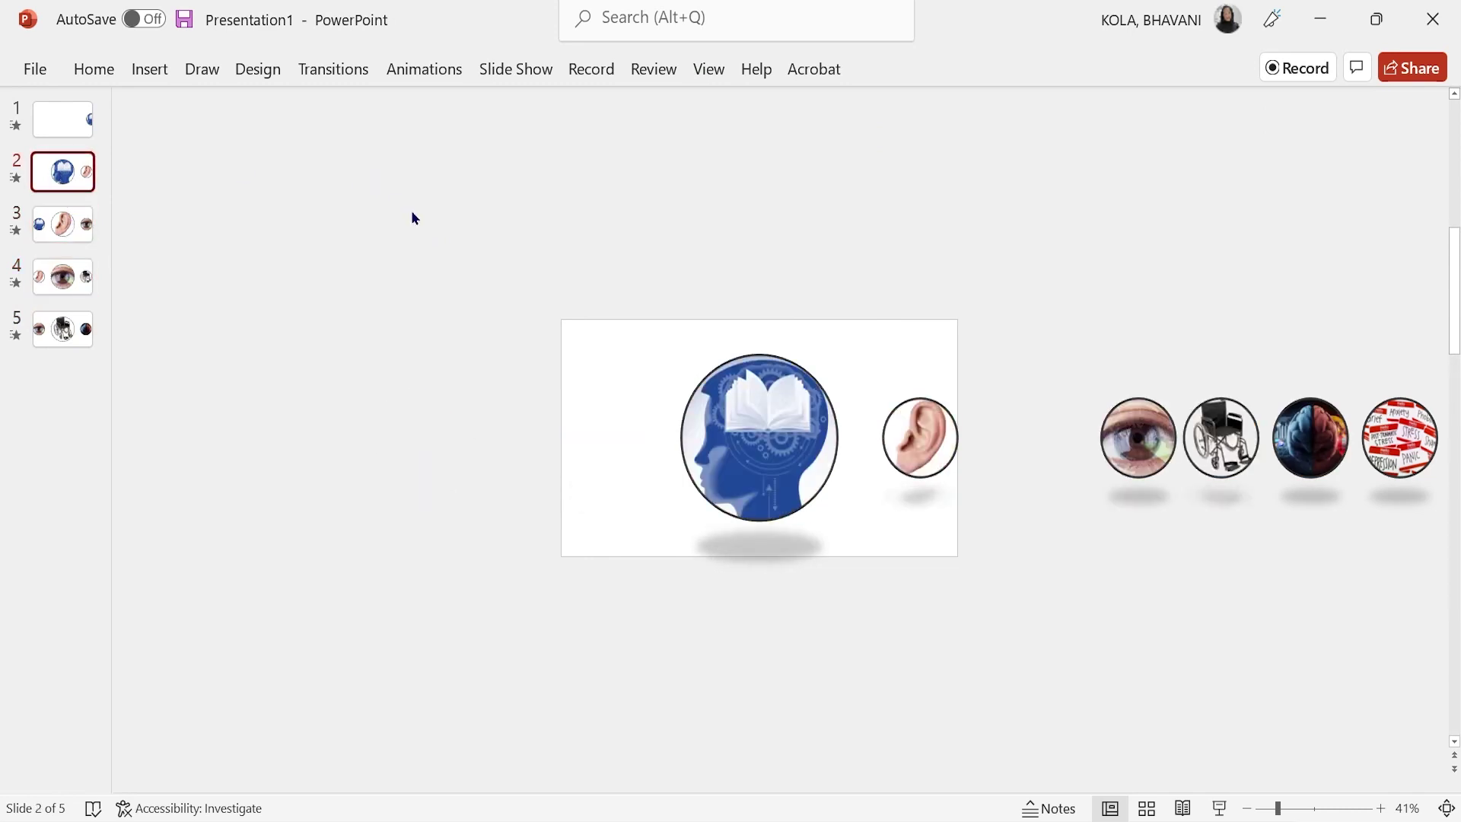
Centre slide 2's head picture horizontally, then return to slide 1.
click(697, 386)
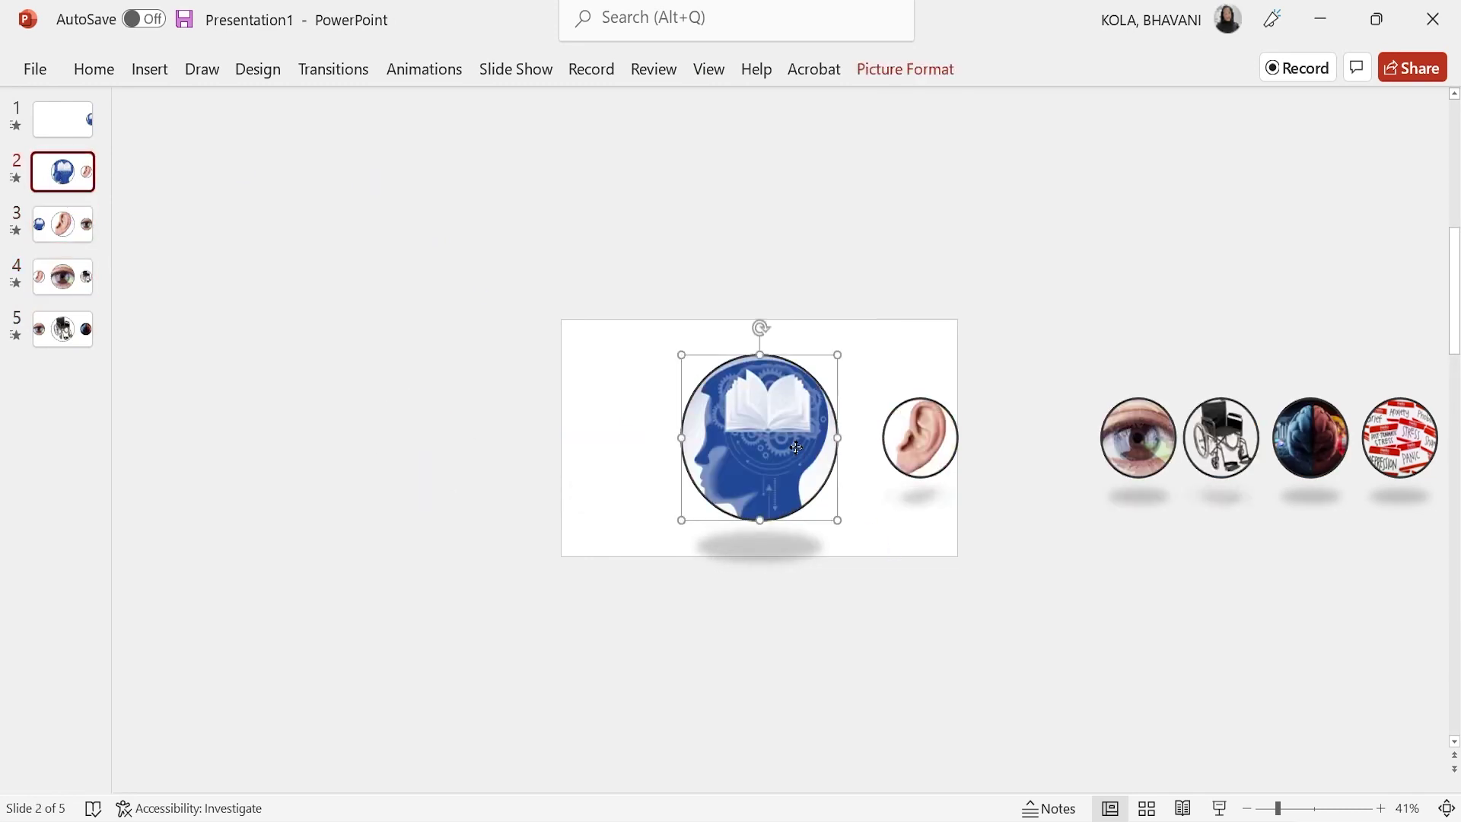
click(96, 70)
click(918, 152)
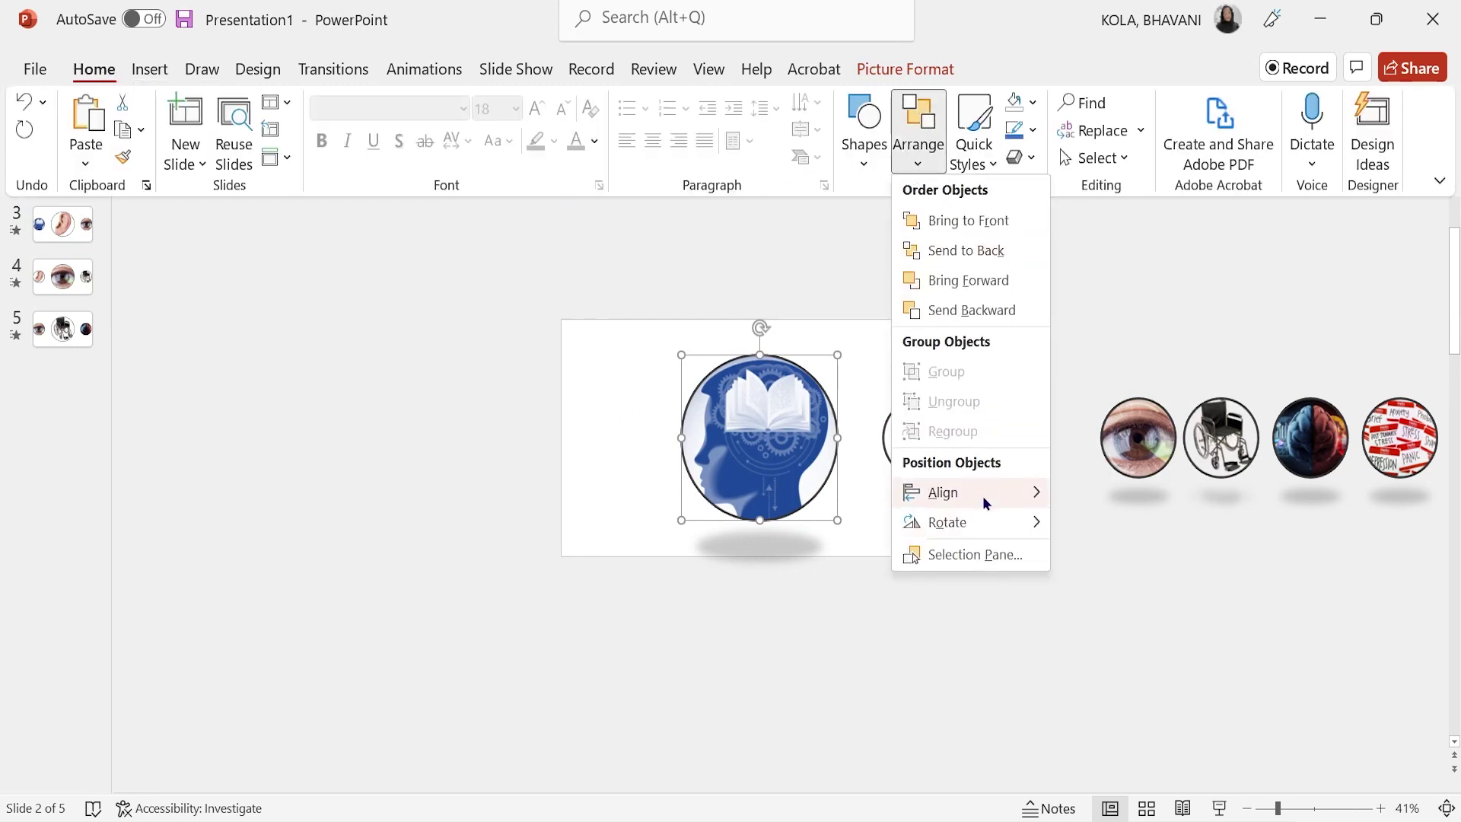
mouse_move(1031, 504)
click(1134, 525)
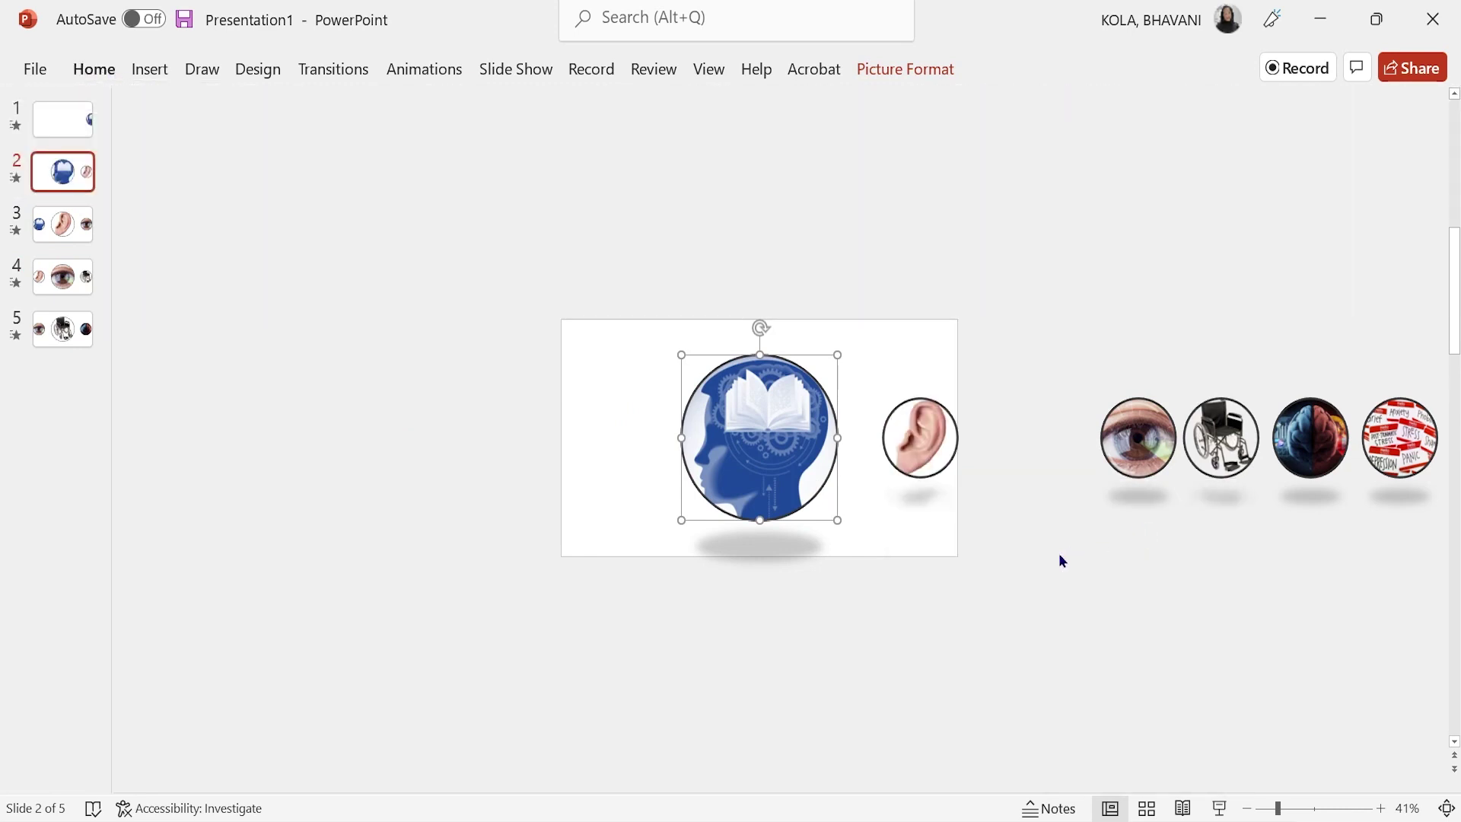
click(67, 121)
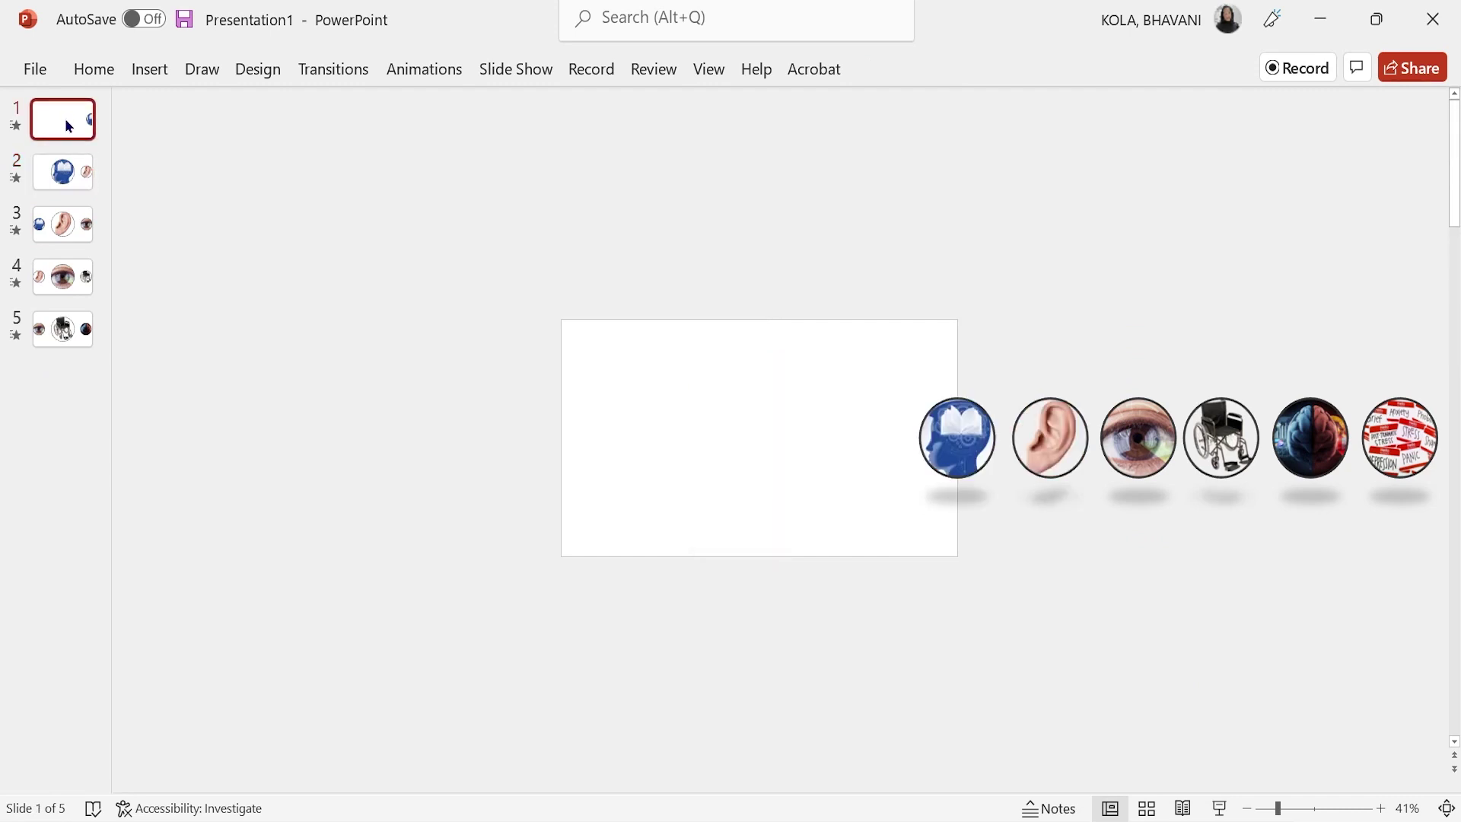
Select the carousel slides and apply the Morph transition to them.
ctrl+click(74, 168)
ctrl+click(67, 224)
ctrl+click(68, 281)
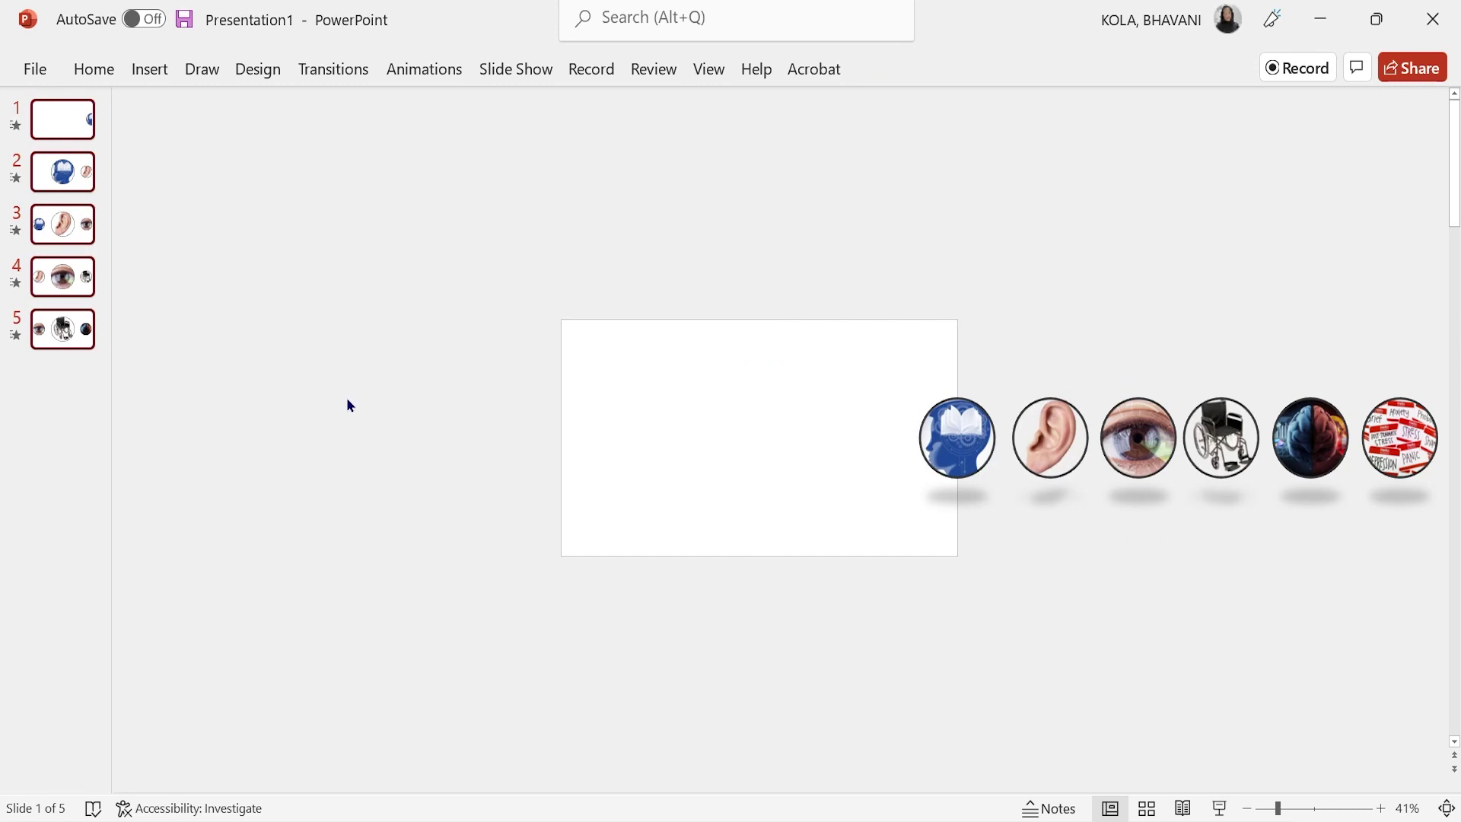
click(340, 70)
click(217, 139)
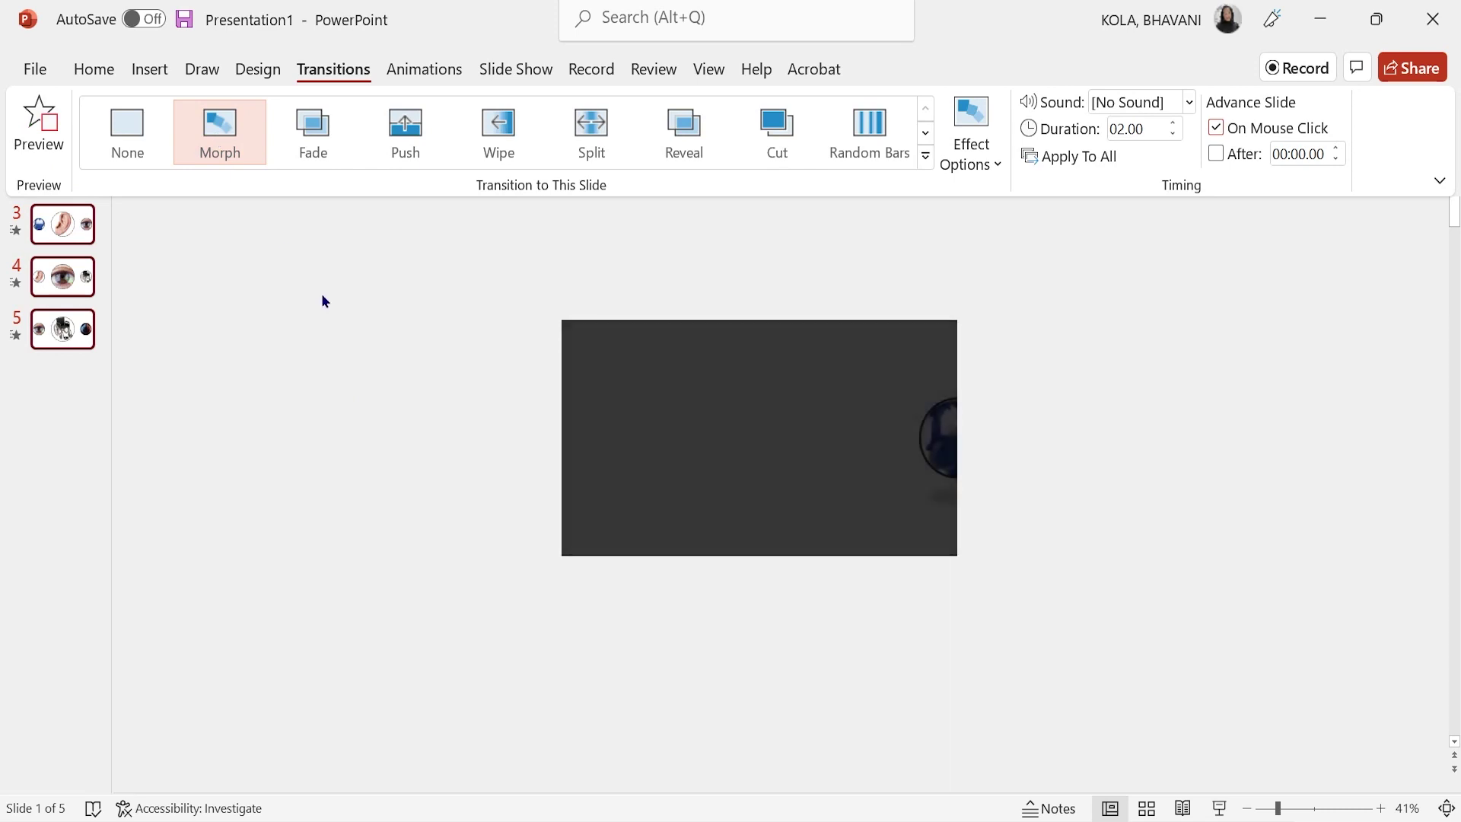
click(336, 312)
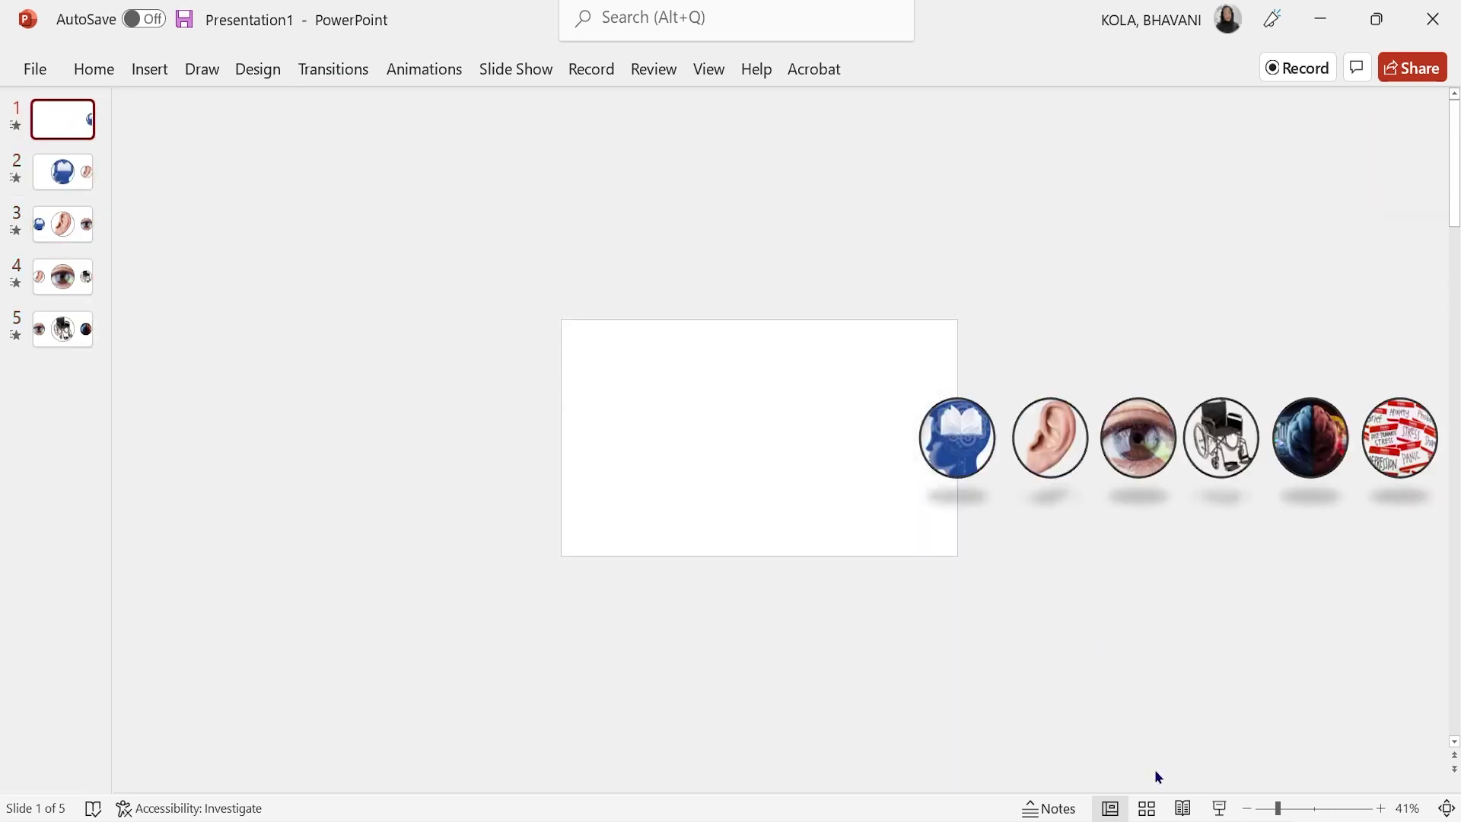
Play the carousel as a slide show, advancing from slide 1 through slide 5.
click(1220, 808)
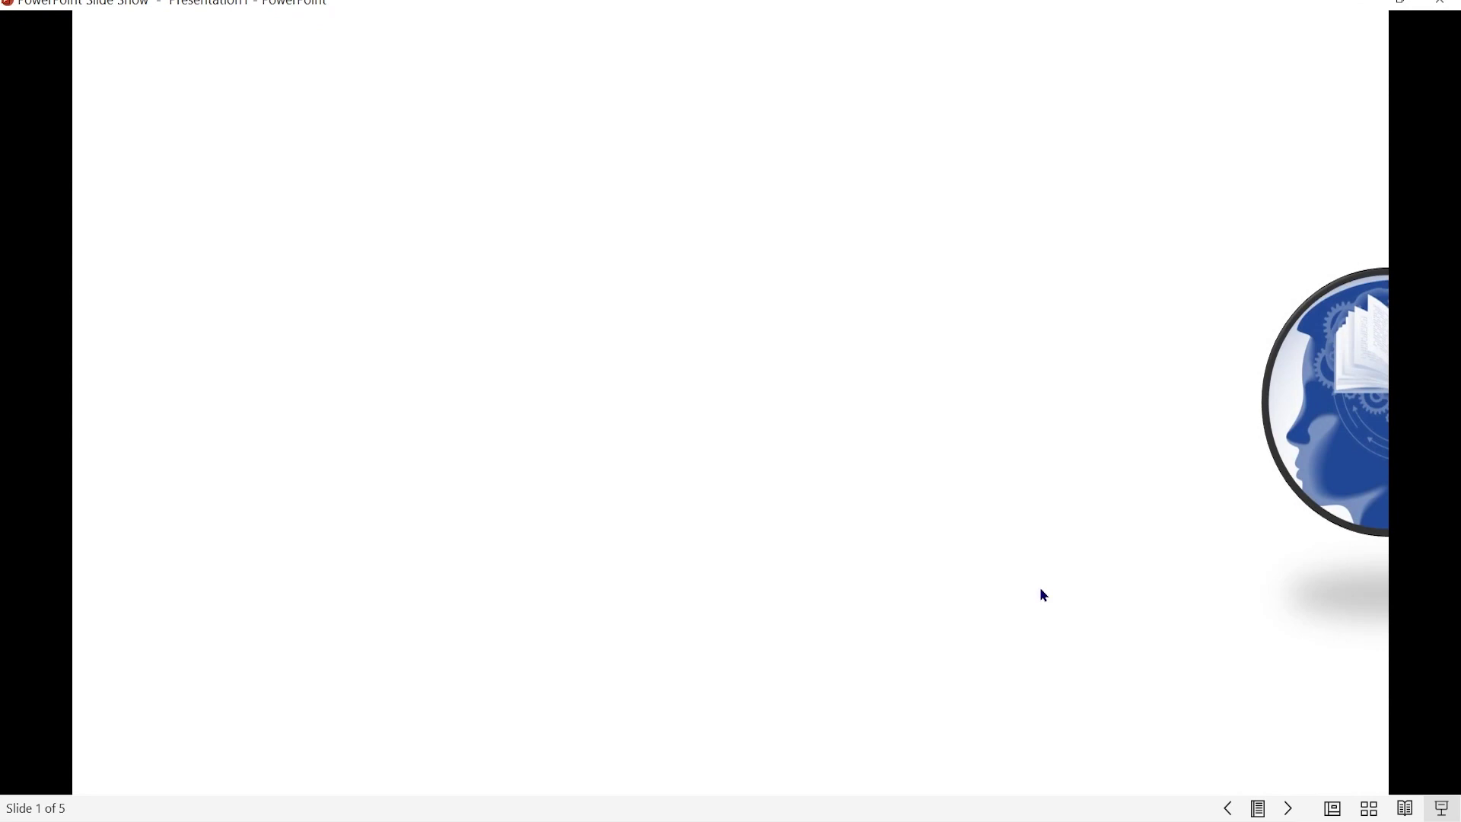
click(1040, 588)
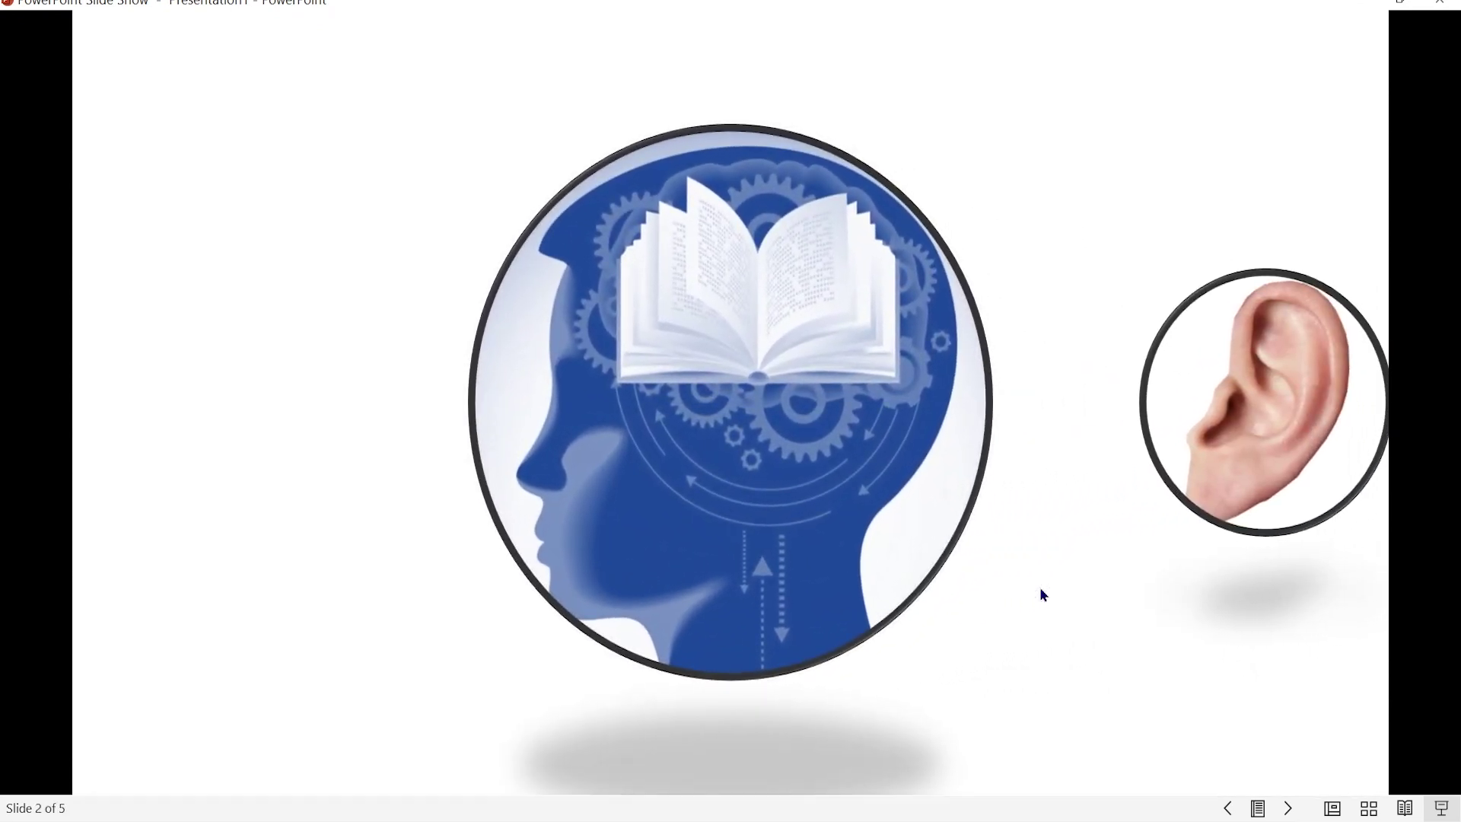
key(Right)
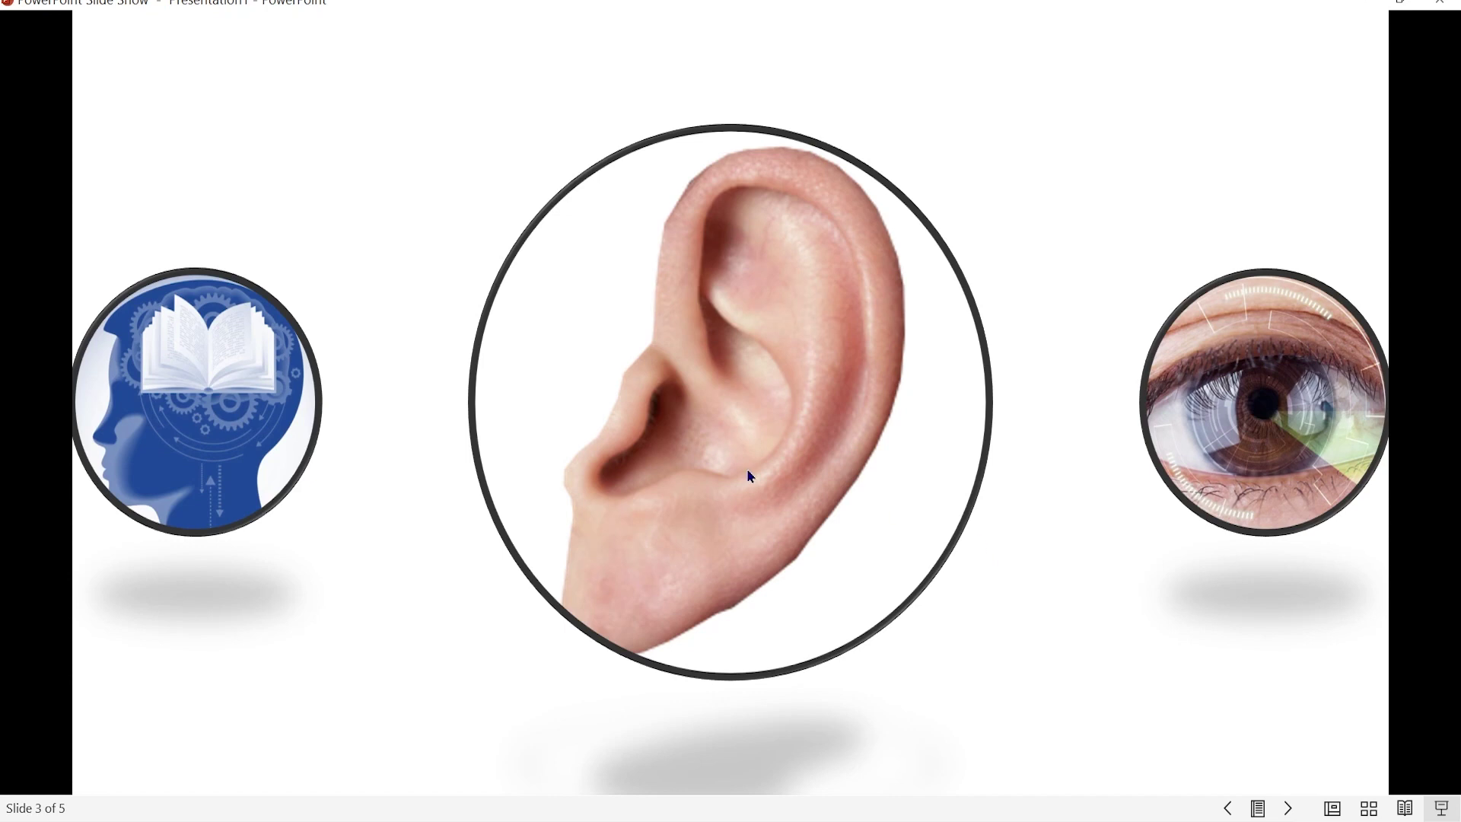
key(Right)
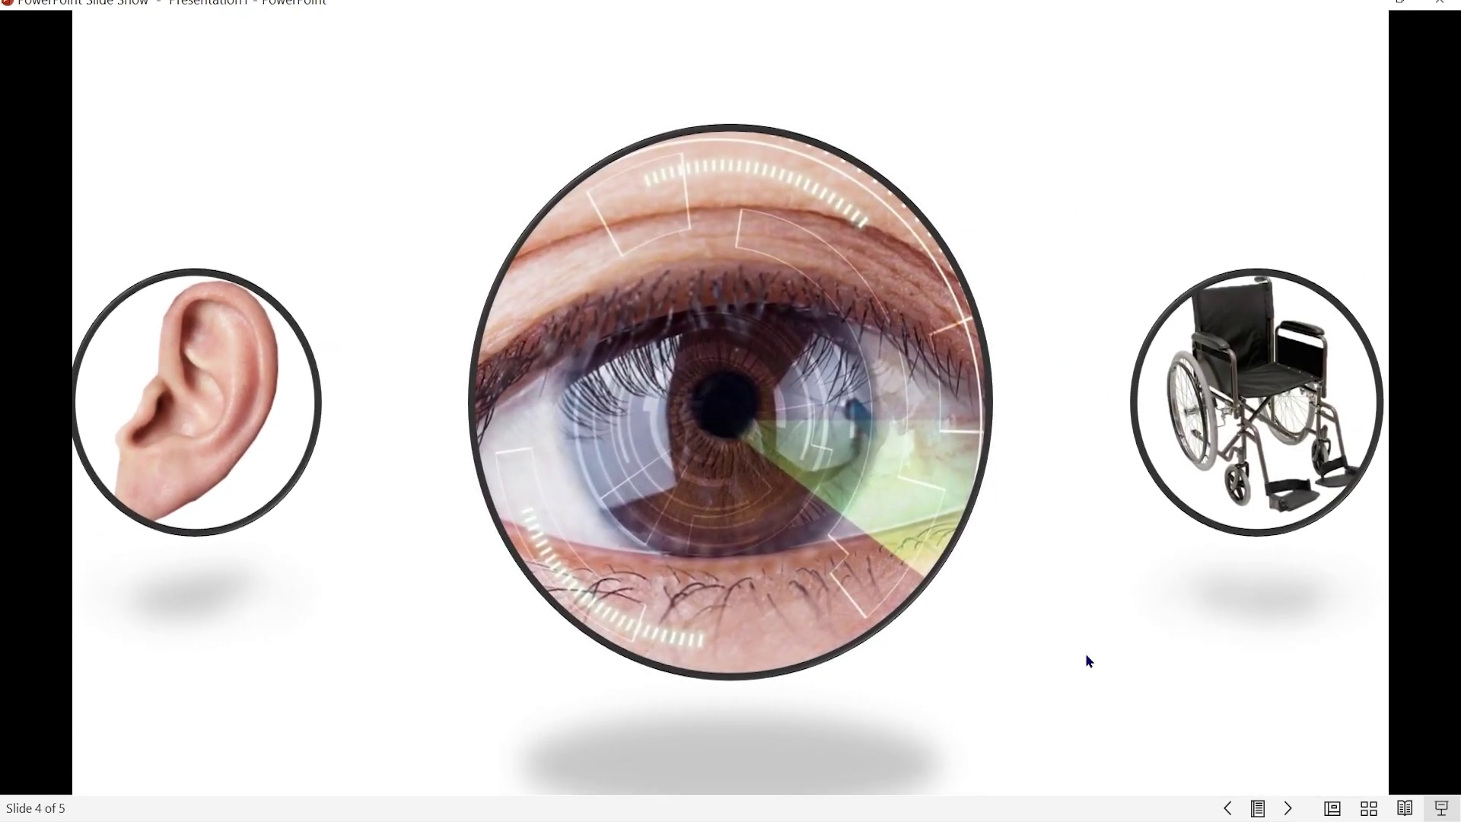
key(Right)
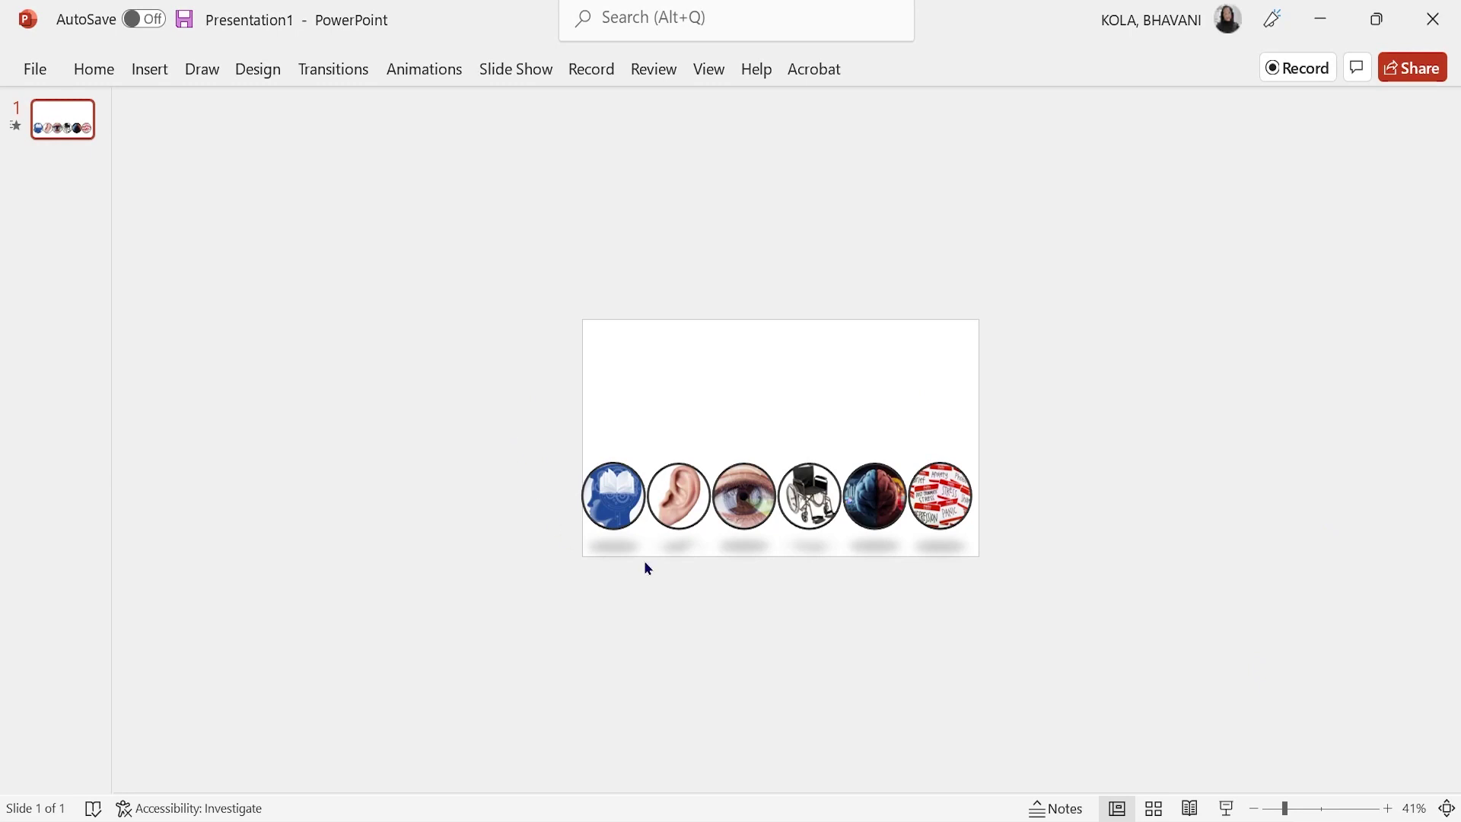
Move the row of six circular pictures slightly down and right, flush with the right edge.
drag(561, 463, 1181, 616)
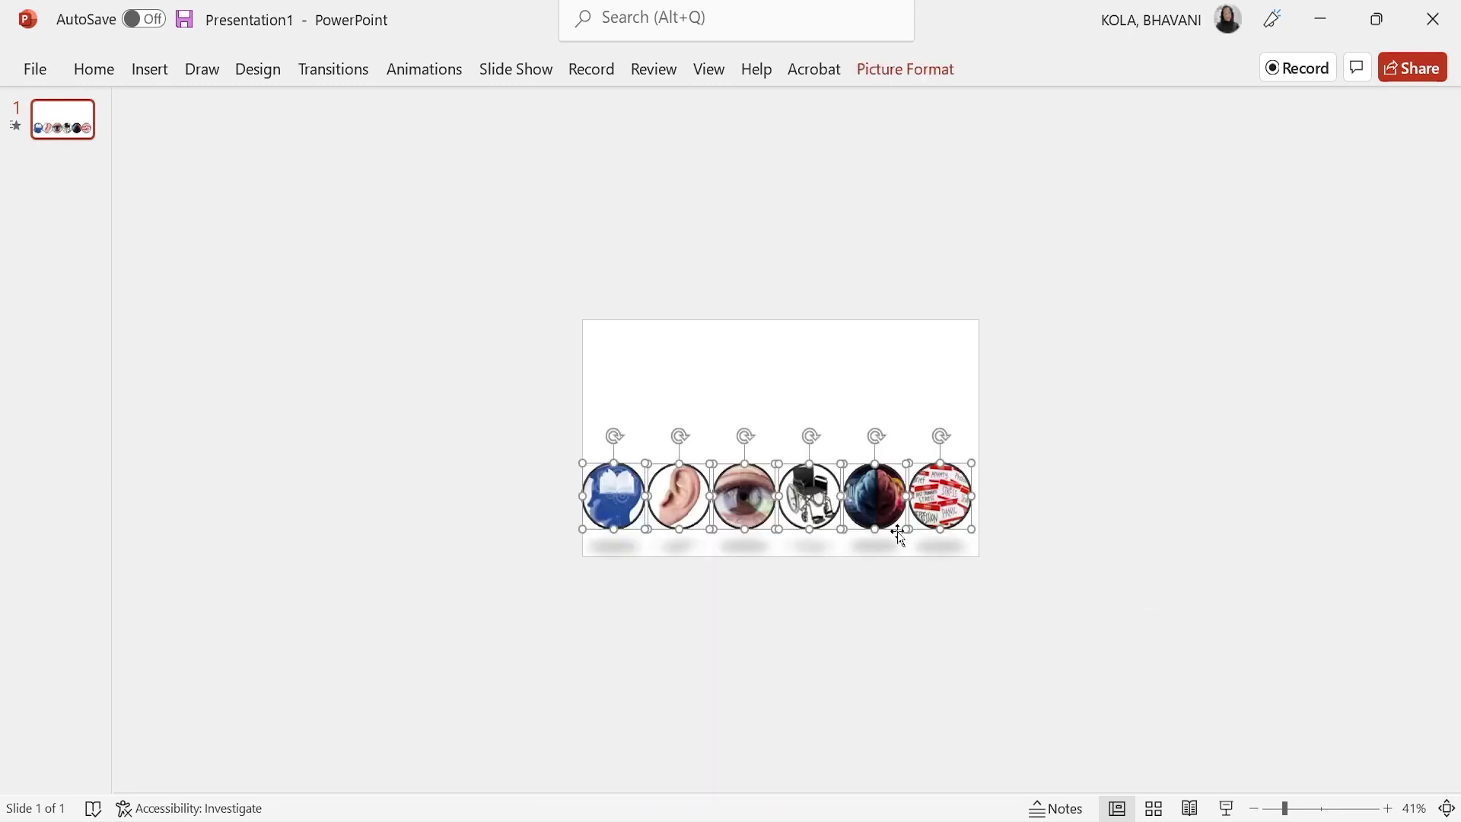
drag(881, 508, 886, 522)
click(1136, 546)
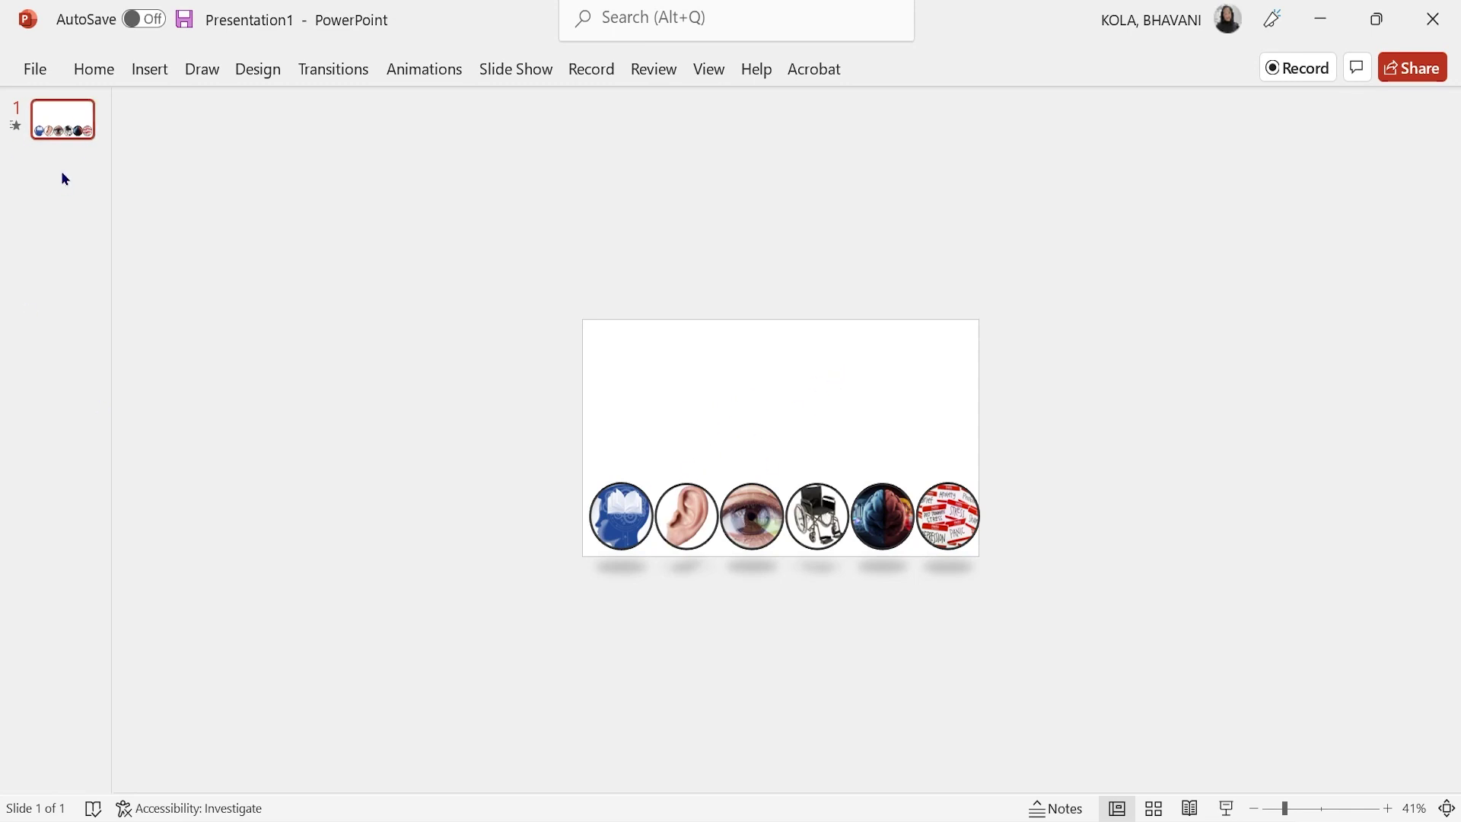
Duplicate the slide four times to make five identical slides, then go to slide 2.
right_click(68, 121)
click(140, 321)
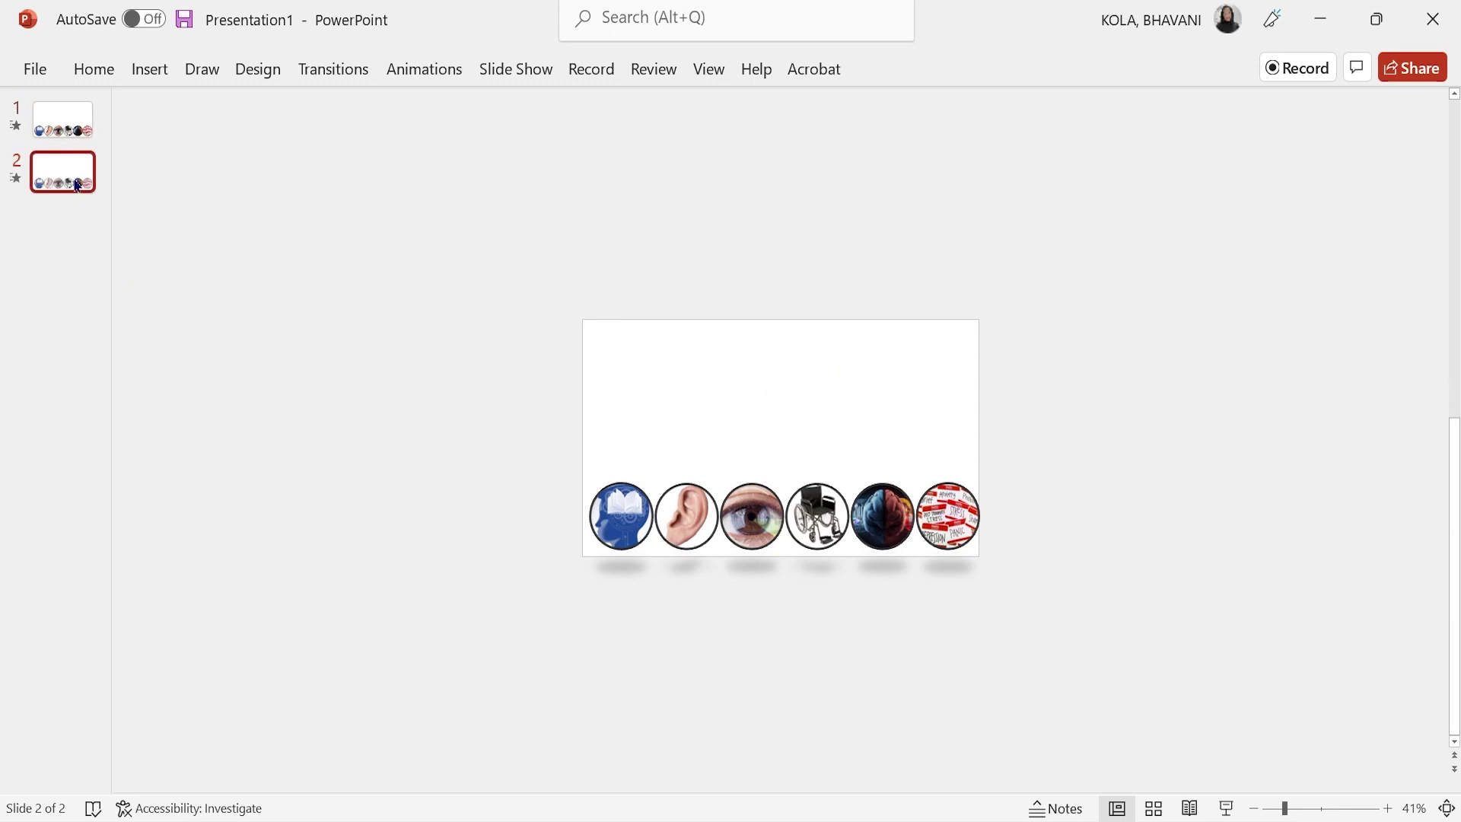
right_click(76, 185)
click(140, 383)
right_click(70, 228)
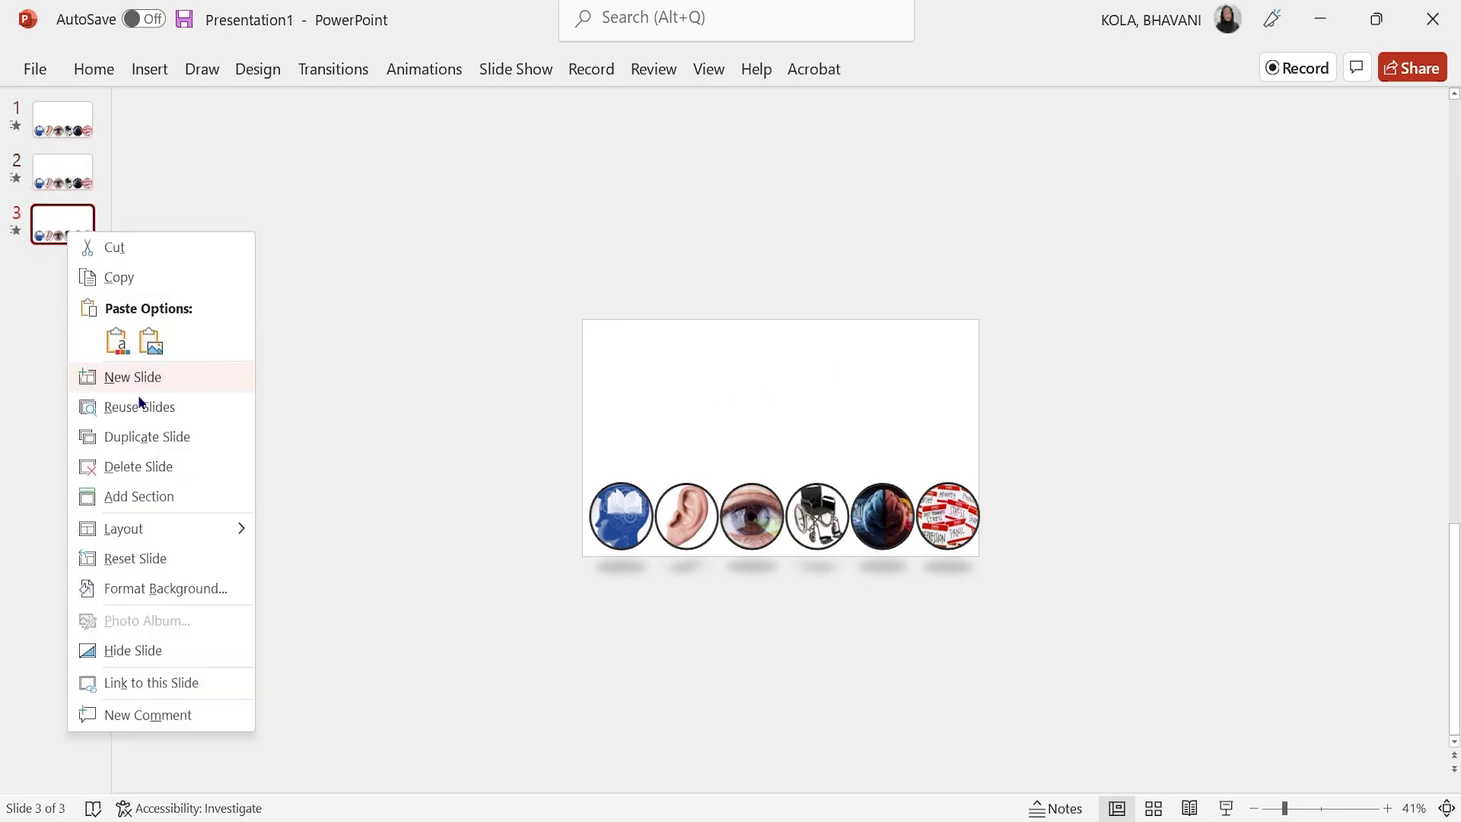
click(137, 436)
right_click(68, 275)
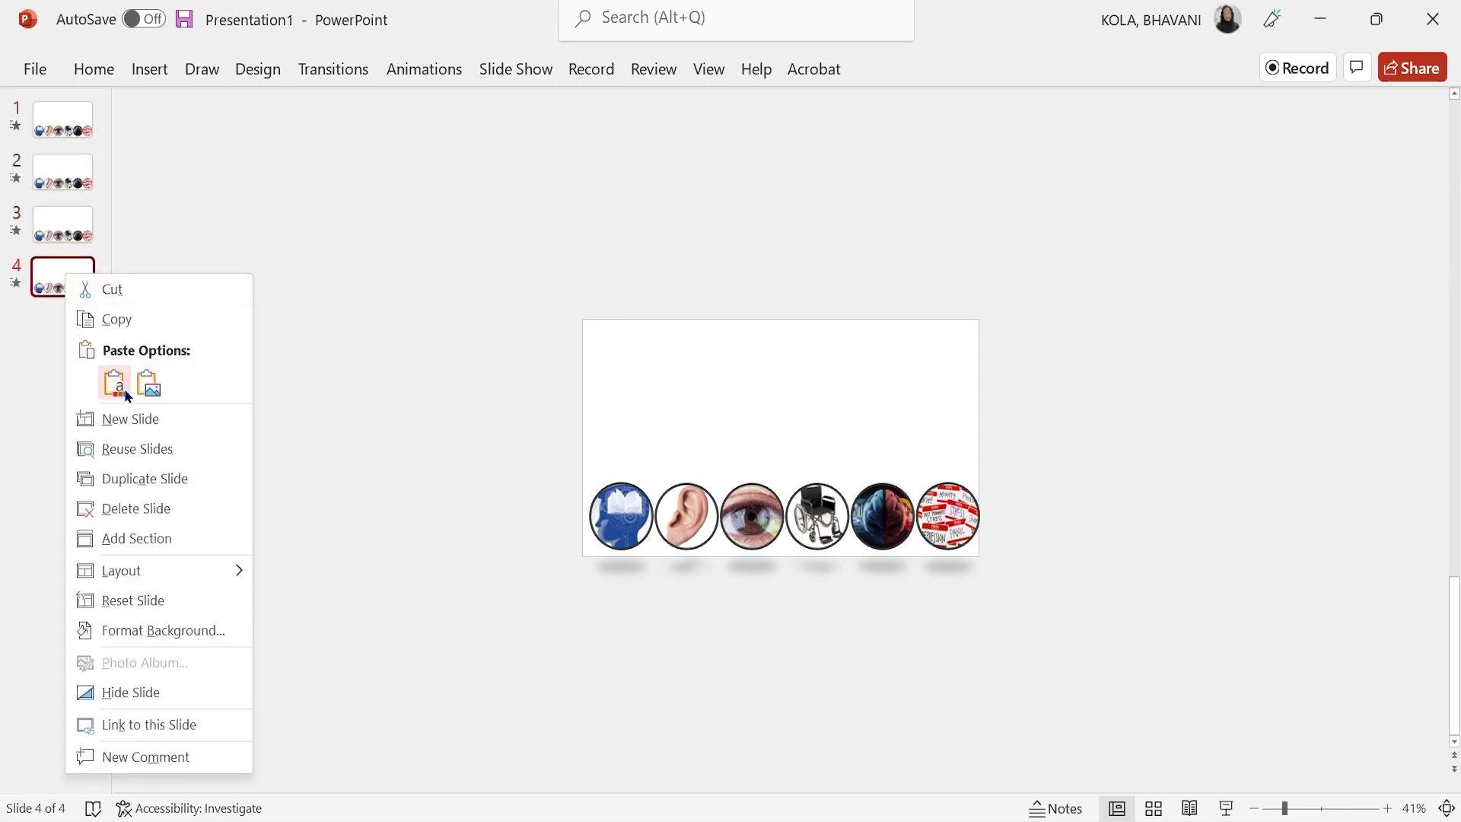
click(127, 478)
click(63, 190)
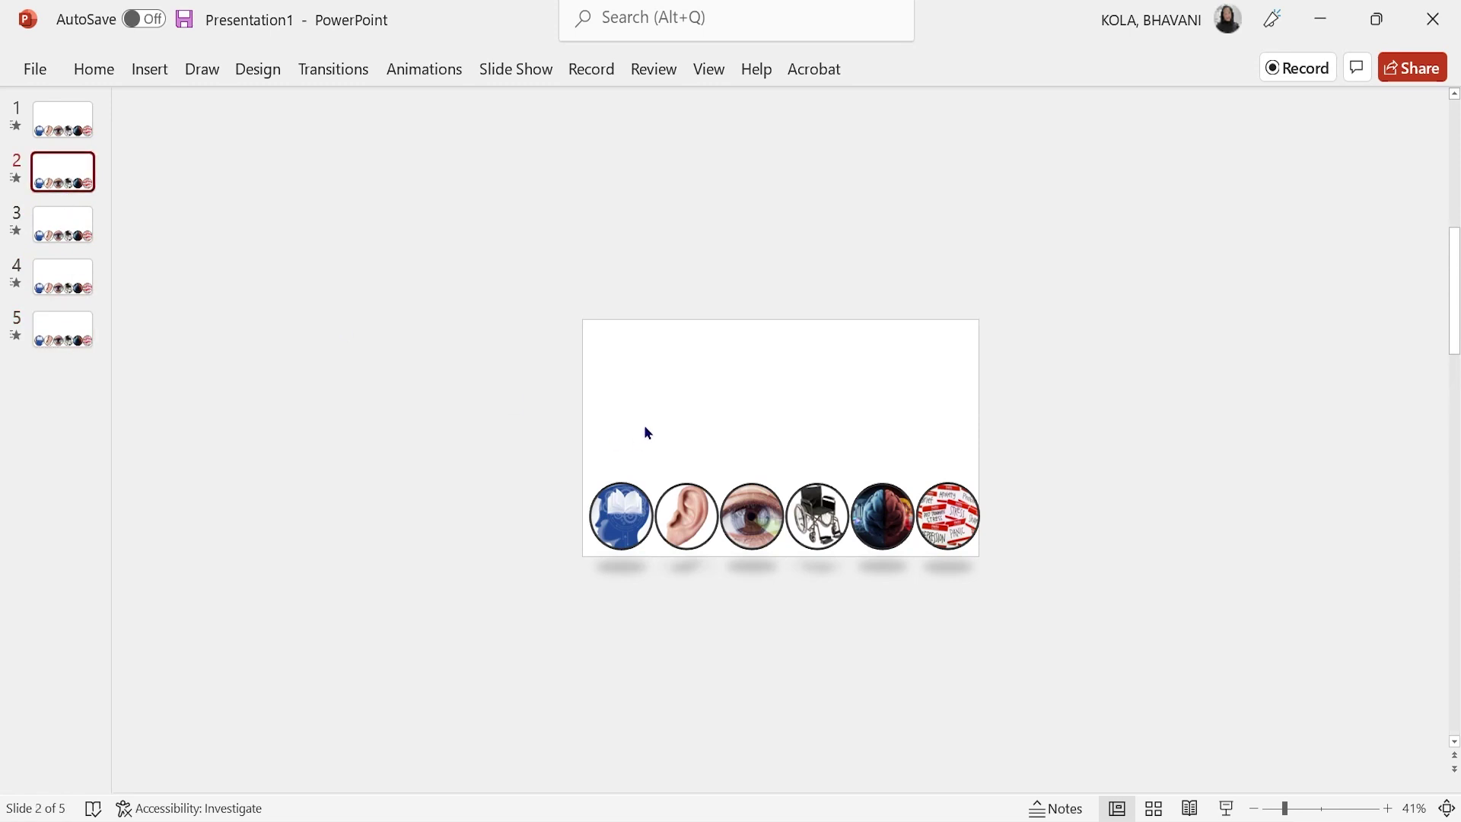
Raise the head, ear, eye and wheelchair pictures to top centre on slides 2–5.
click(608, 505)
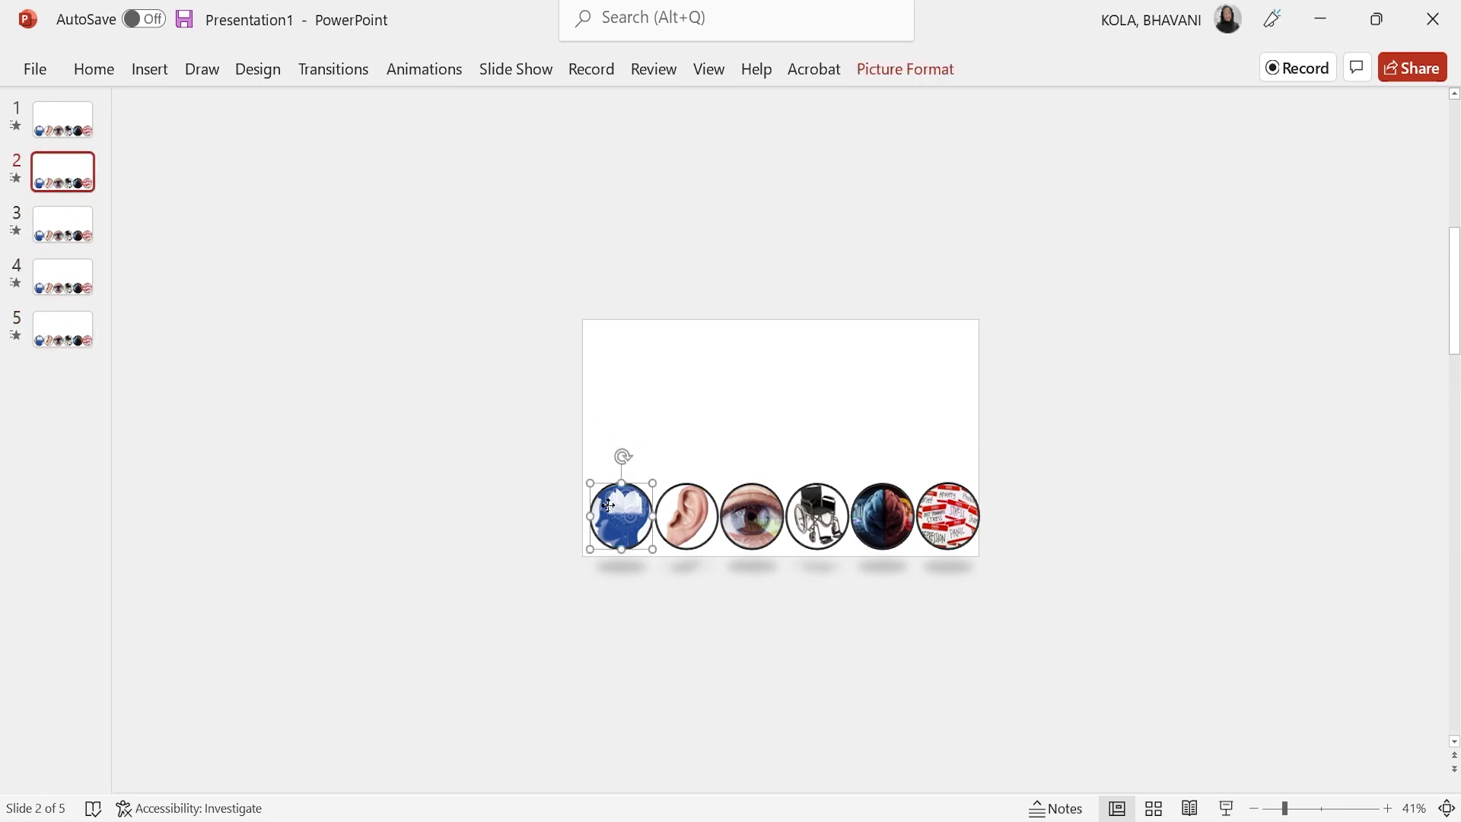
drag(609, 505, 762, 387)
click(63, 225)
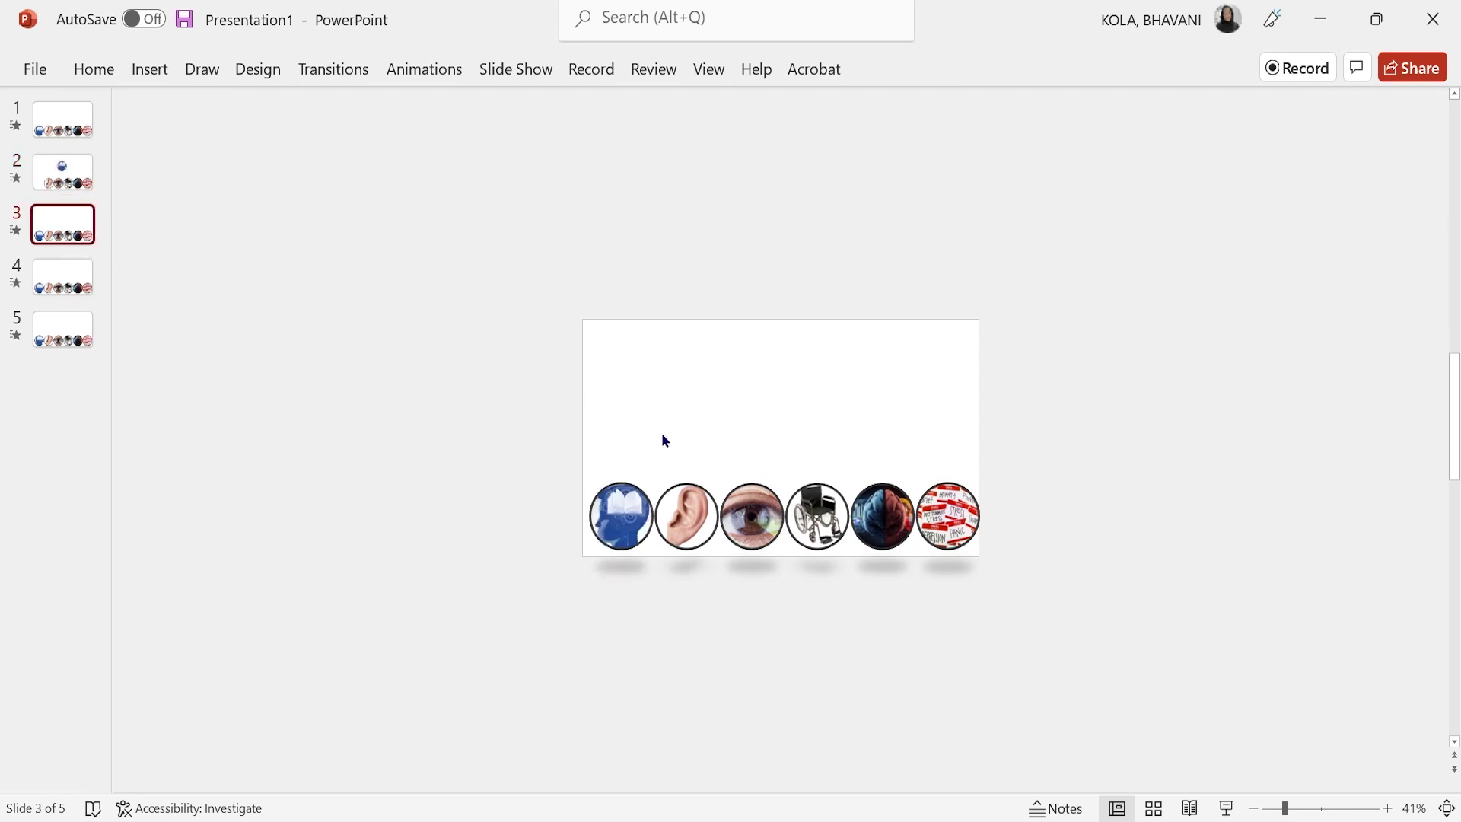
drag(673, 512, 750, 405)
click(62, 277)
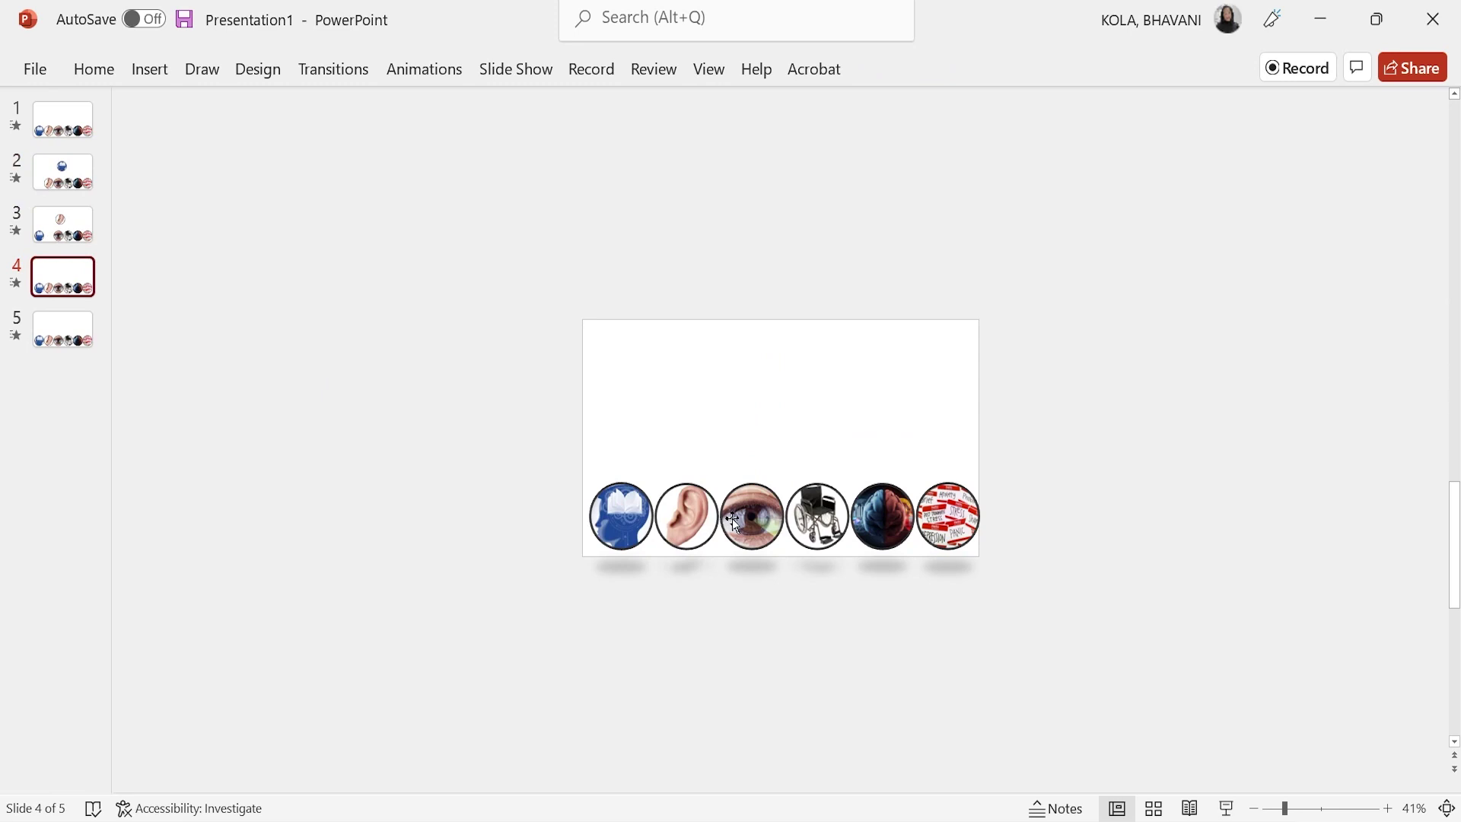
drag(732, 518, 751, 411)
key(Page_Down)
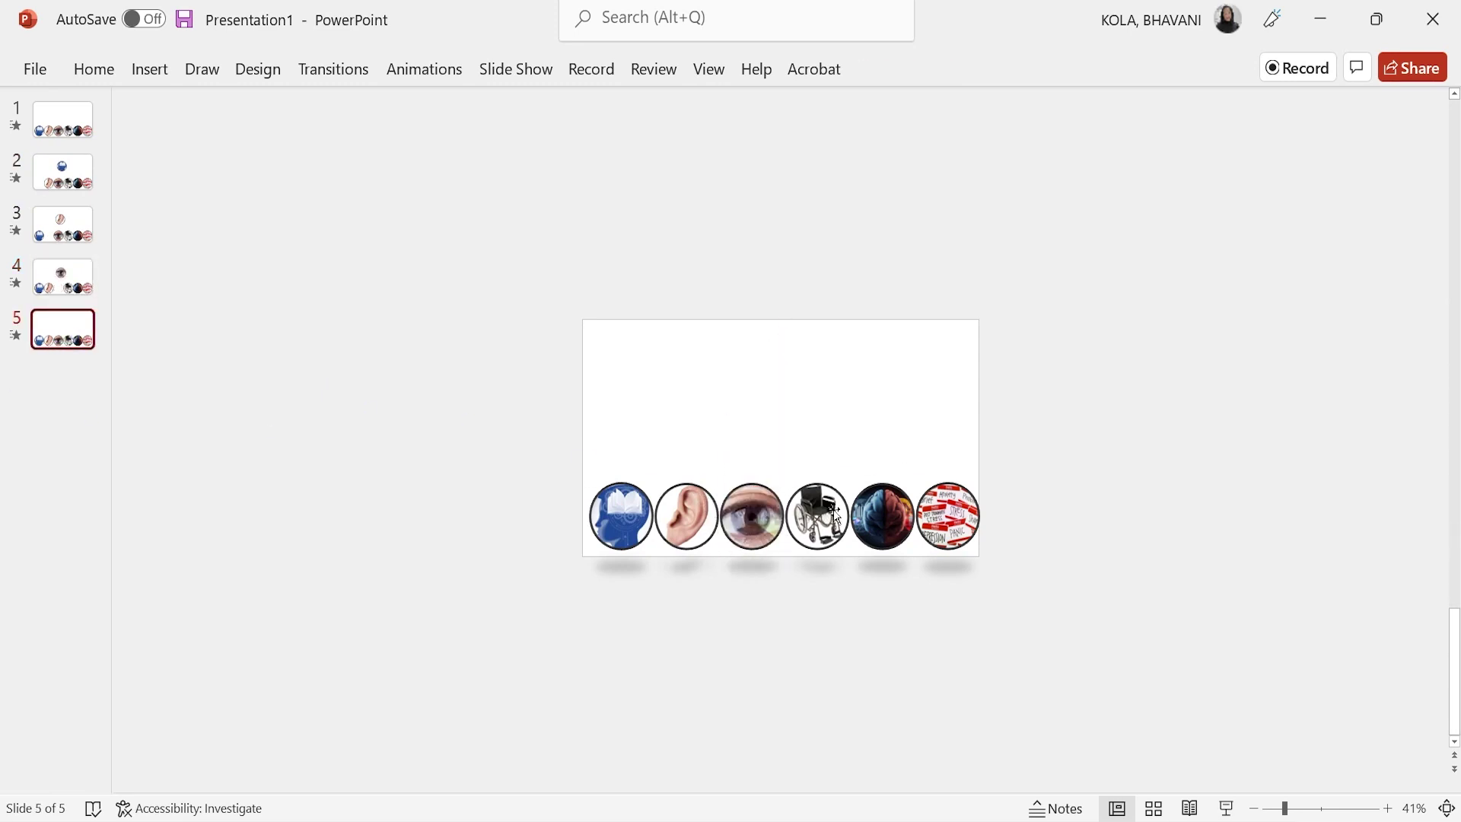
drag(836, 516, 787, 405)
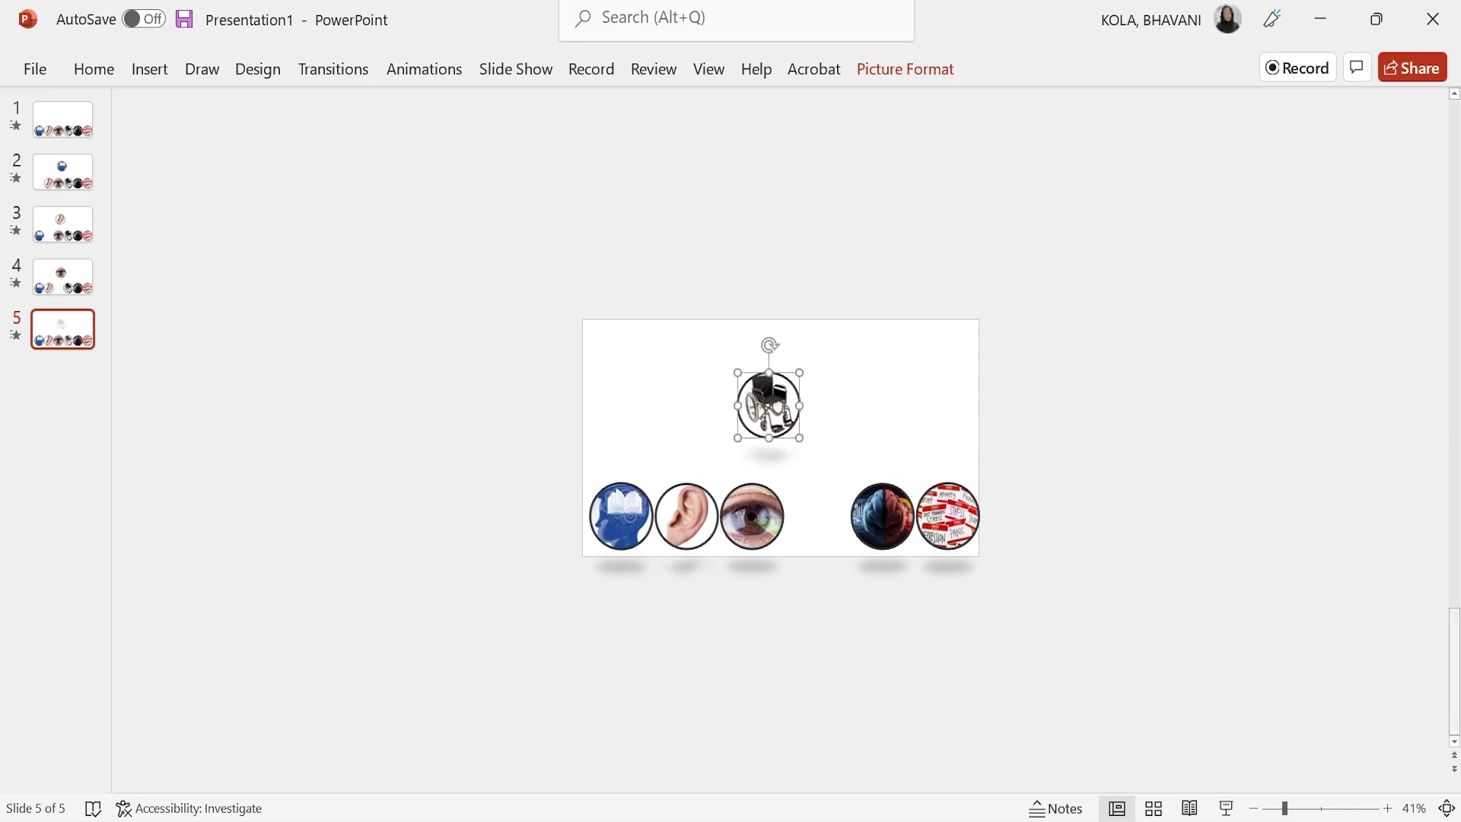
On slide 2, set the blue head picture's height to 4 inches.
click(76, 183)
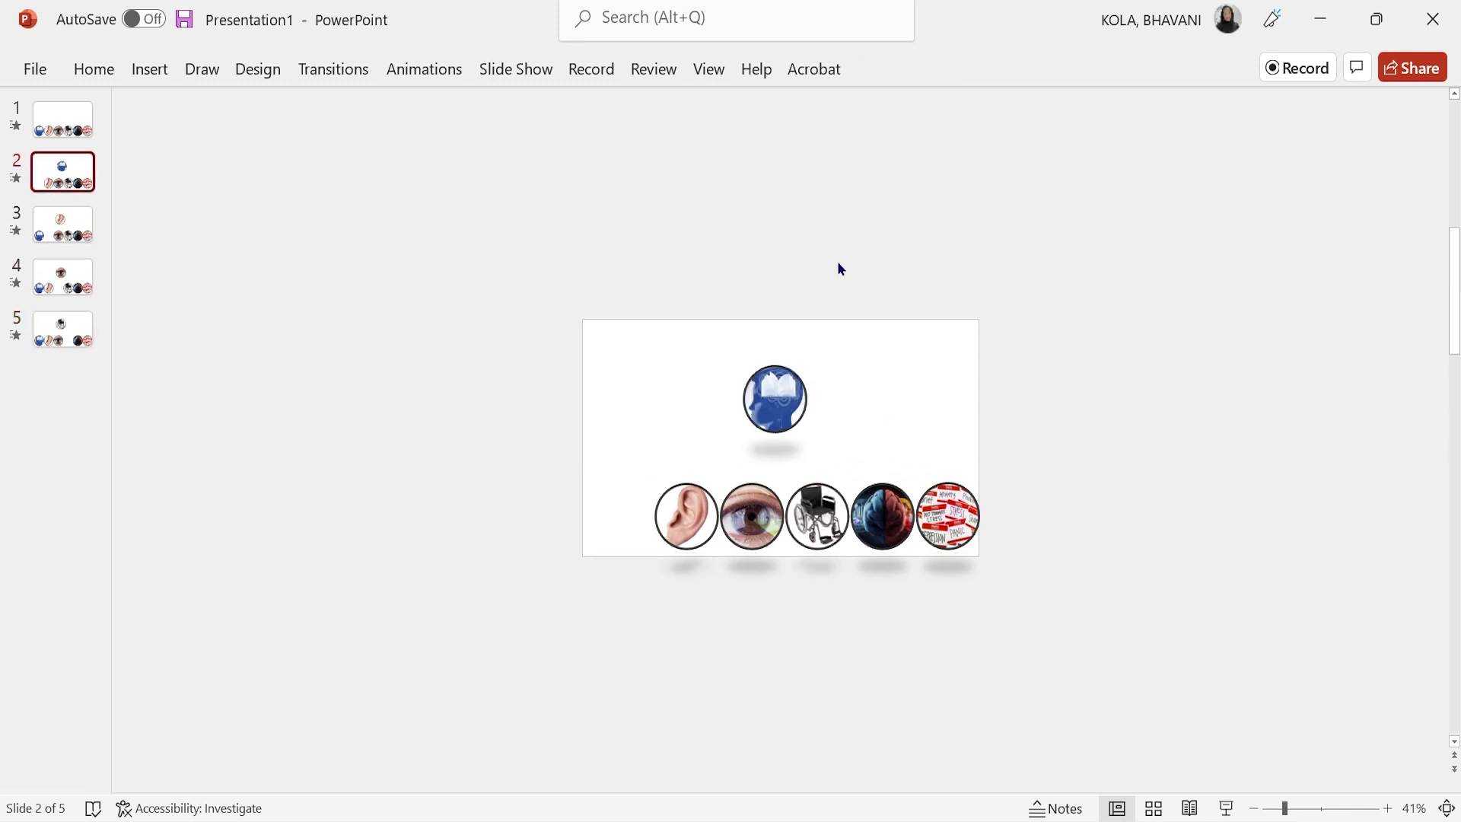
click(783, 398)
click(916, 76)
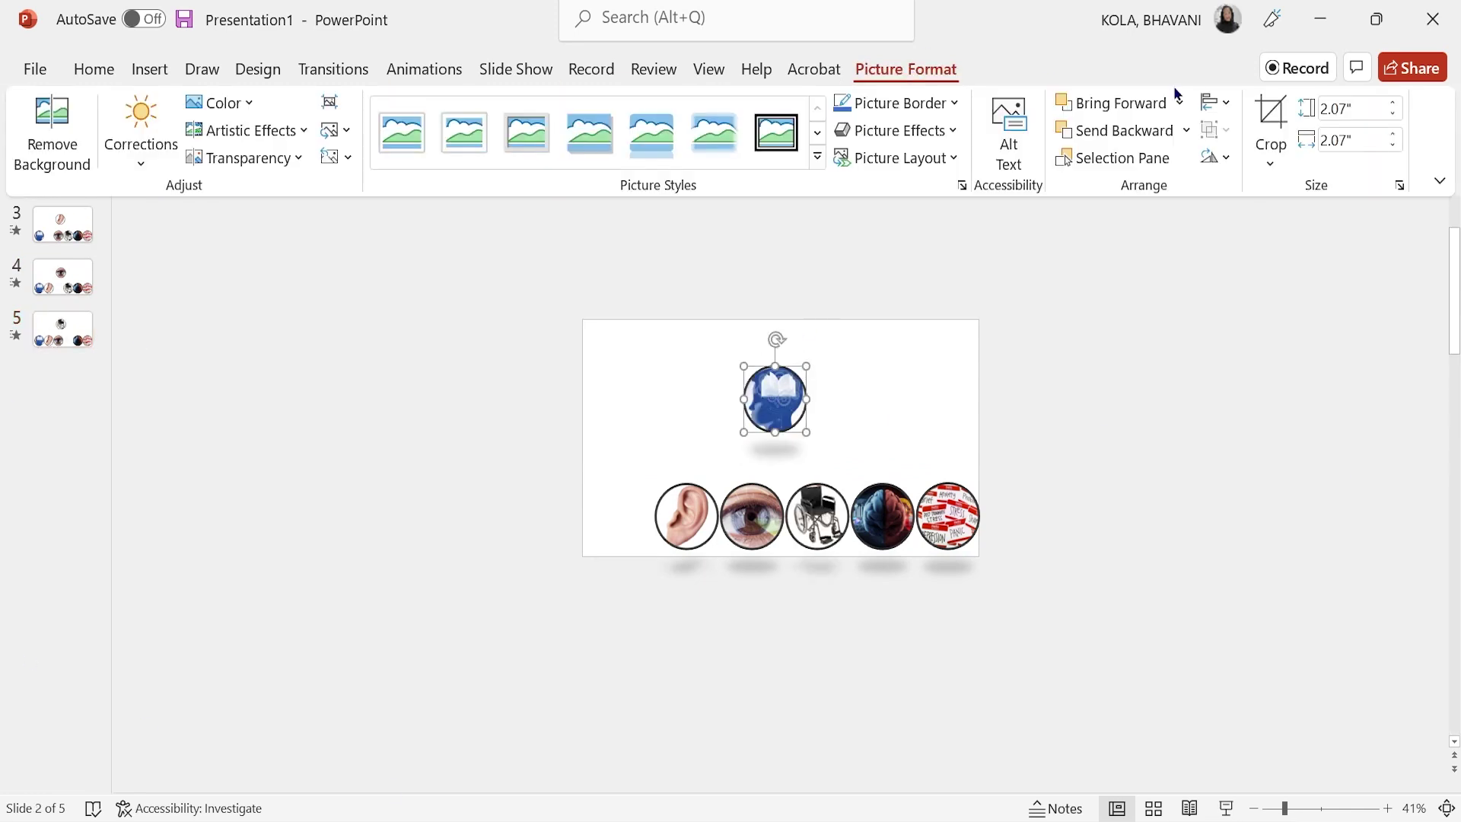
click(1361, 107)
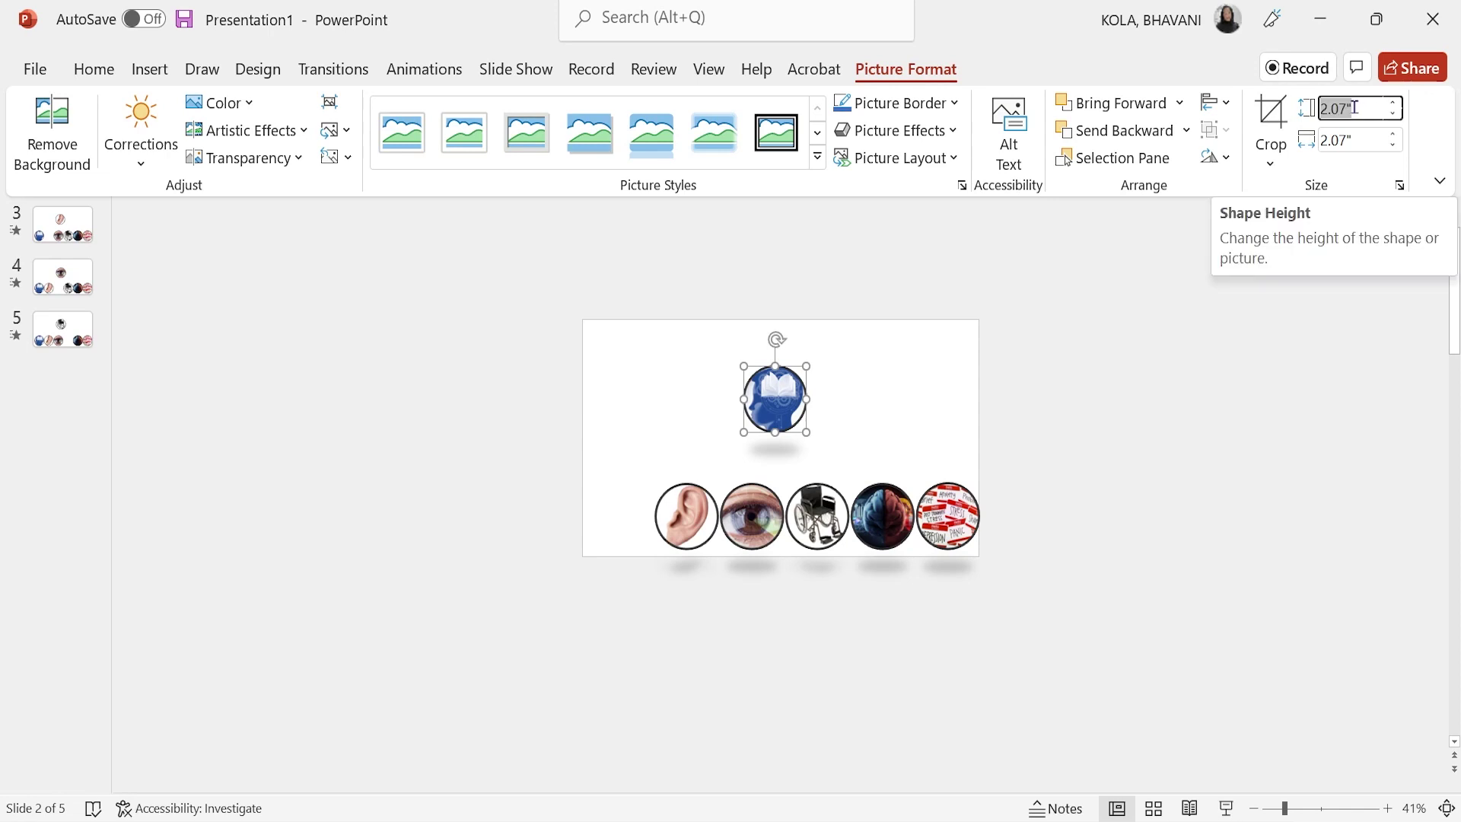
text(4)
key(Return)
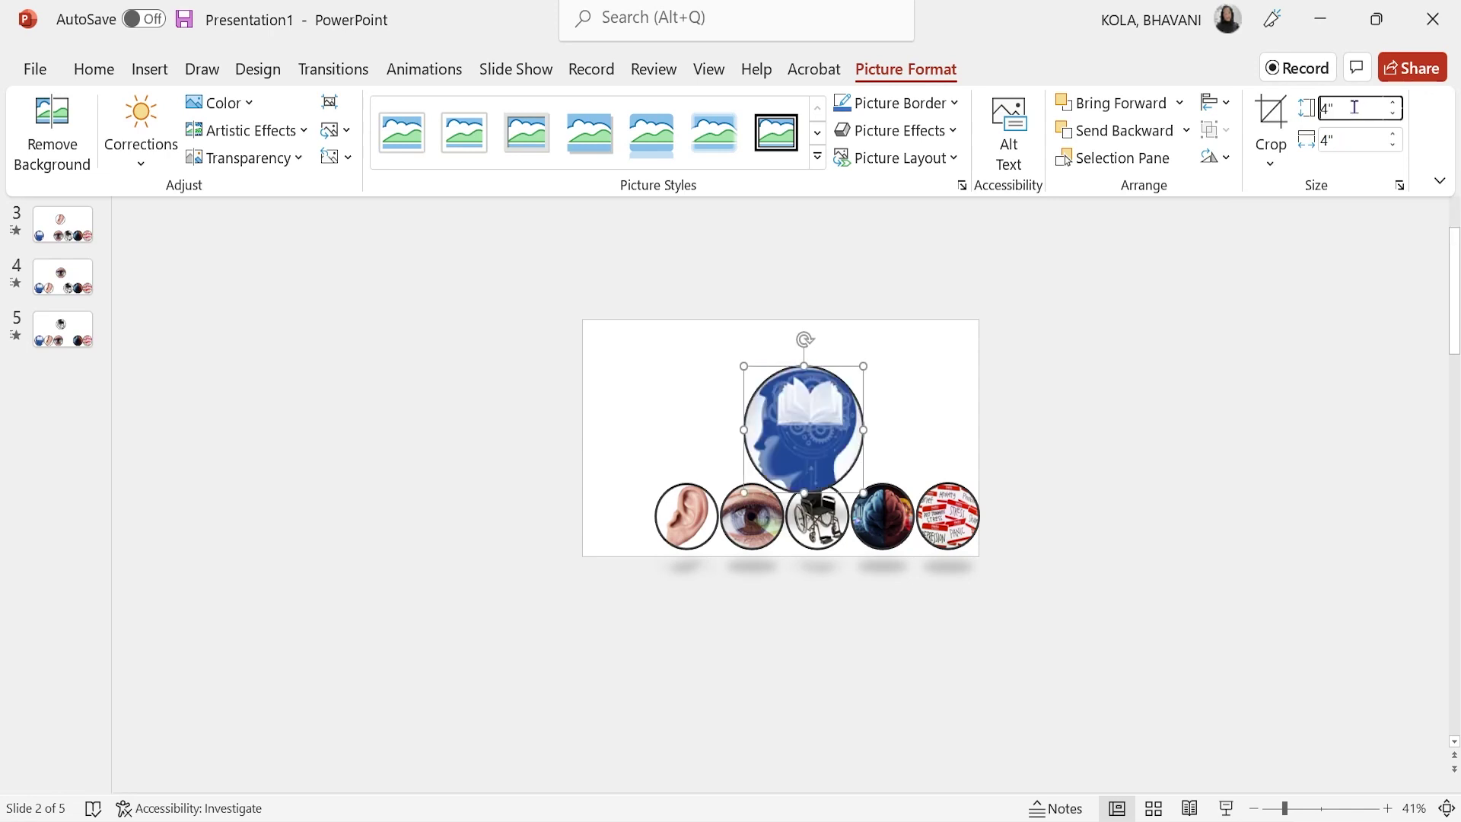
Centre the enlarged head picture horizontally and move it up toward the slide top.
click(97, 69)
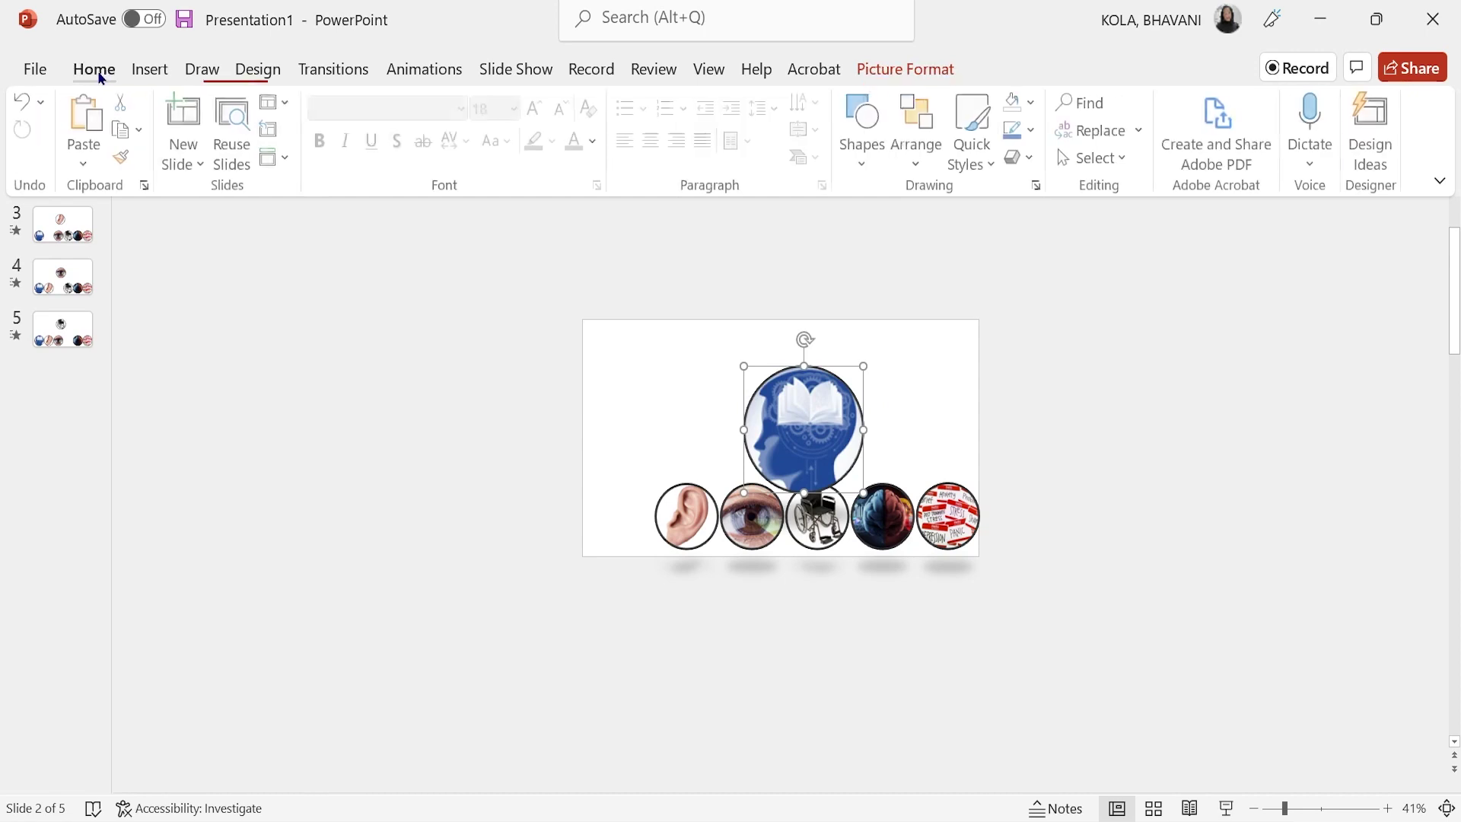
click(923, 152)
mouse_move(1015, 491)
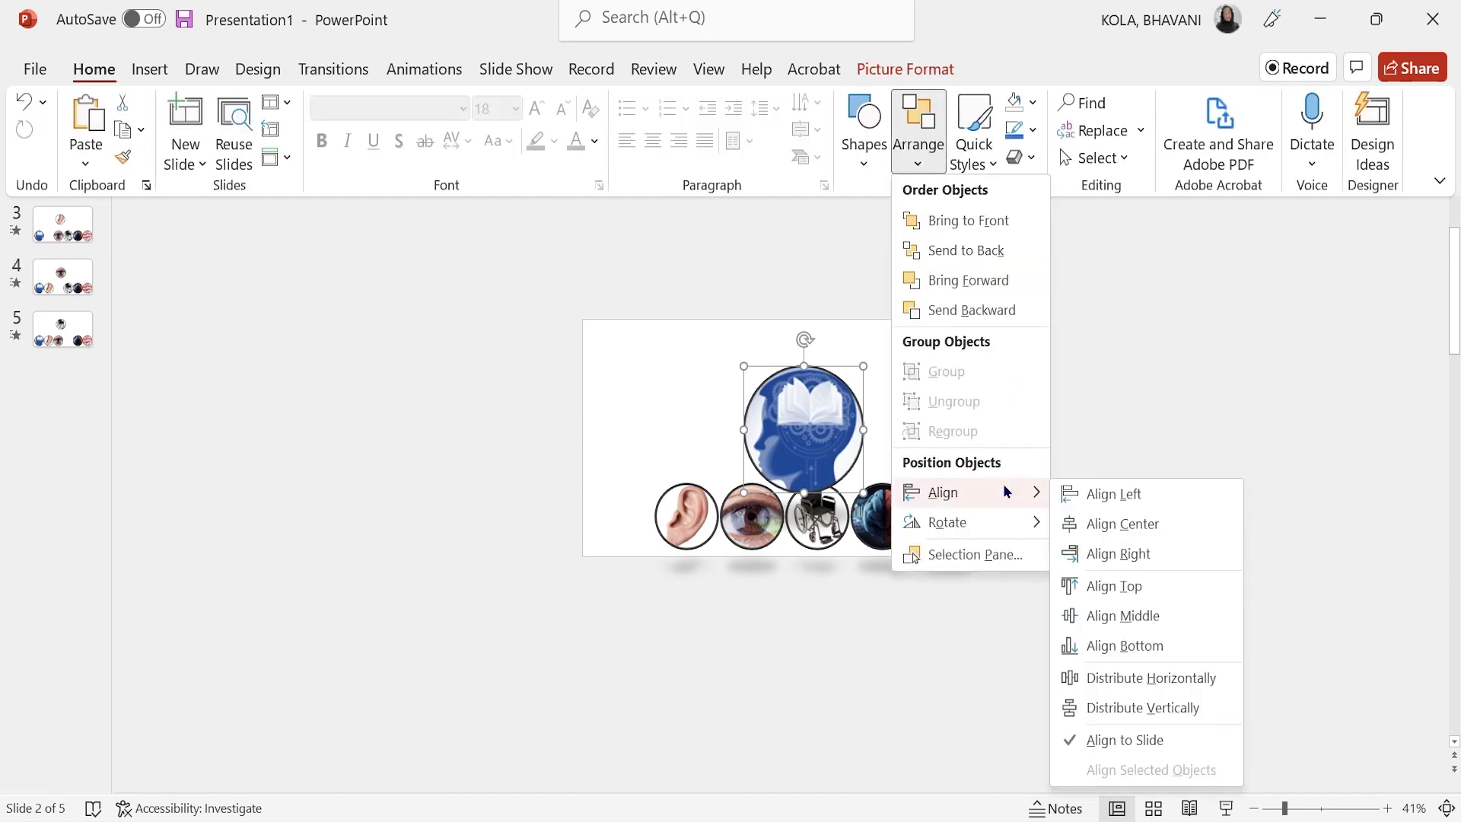
click(1149, 527)
click(917, 152)
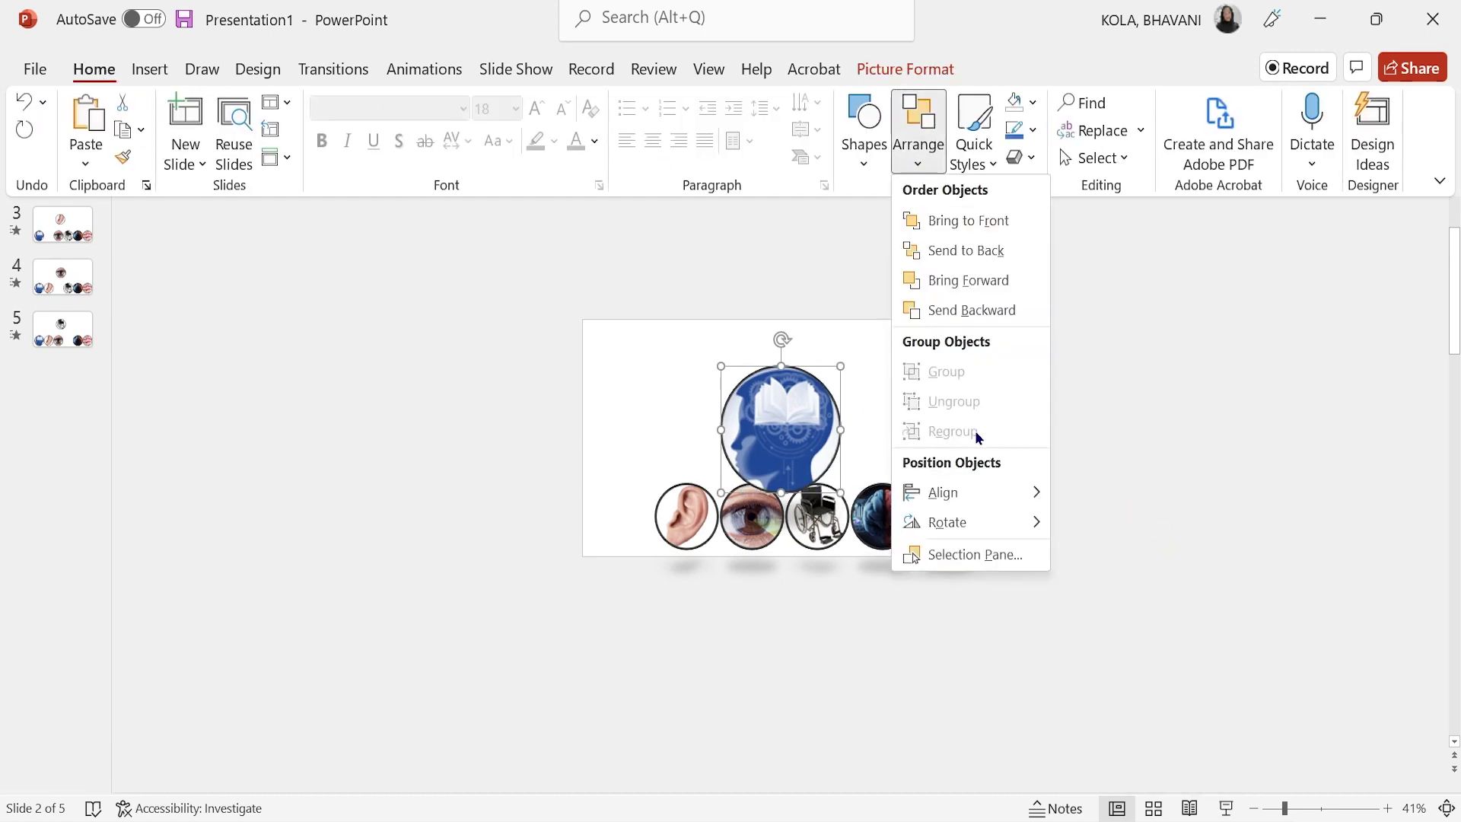
mouse_move(982, 508)
click(1176, 643)
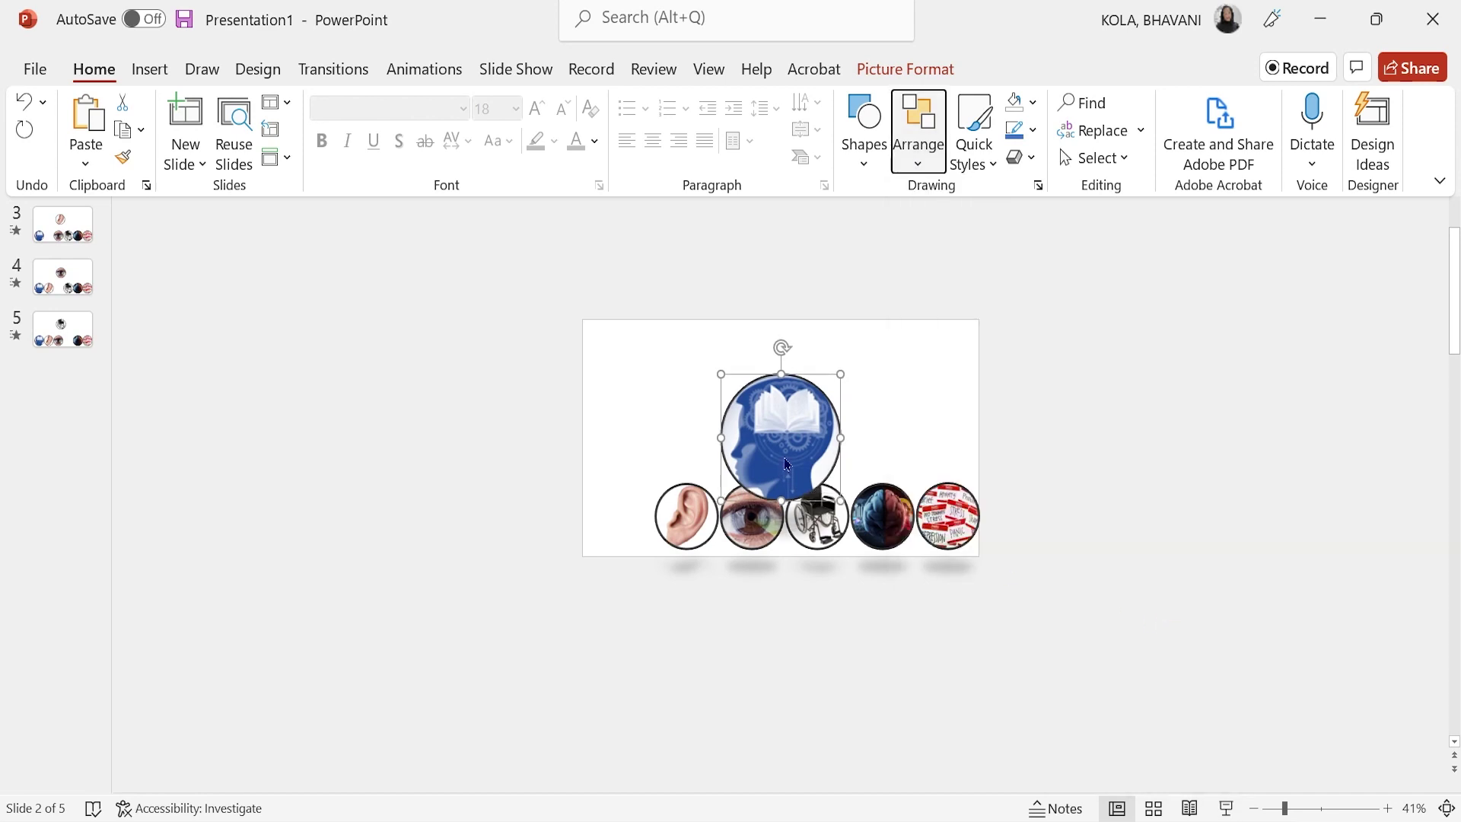
key(ctrl+F1)
drag(784, 439, 774, 395)
Show gridlines and fine-tune the head picture's top-centre position.
click(708, 67)
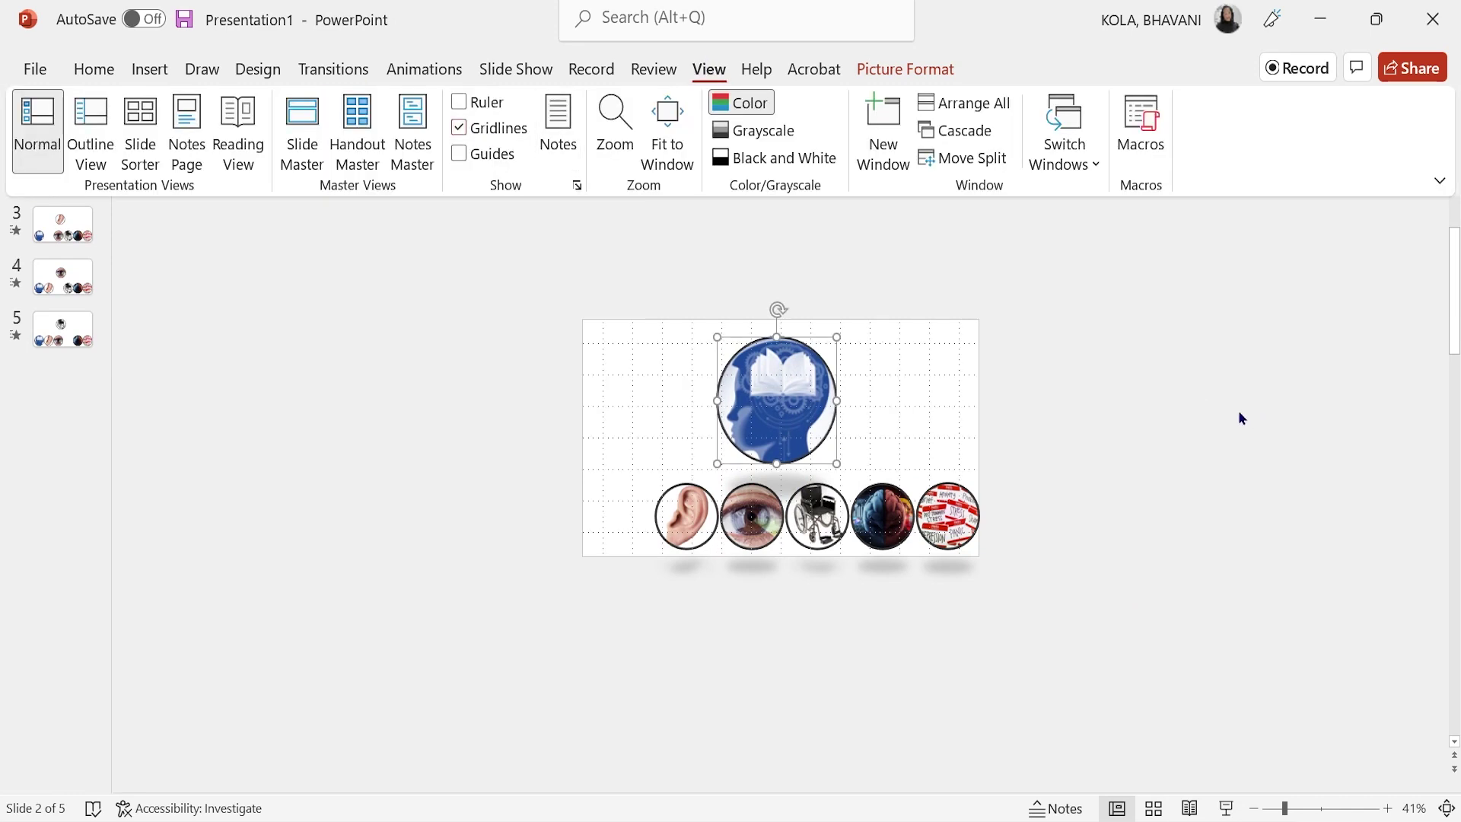
click(773, 400)
drag(773, 400, 782, 401)
click(1211, 383)
On slide 3, enlarge the ear picture to 4 inches high and move it up to centre.
click(63, 225)
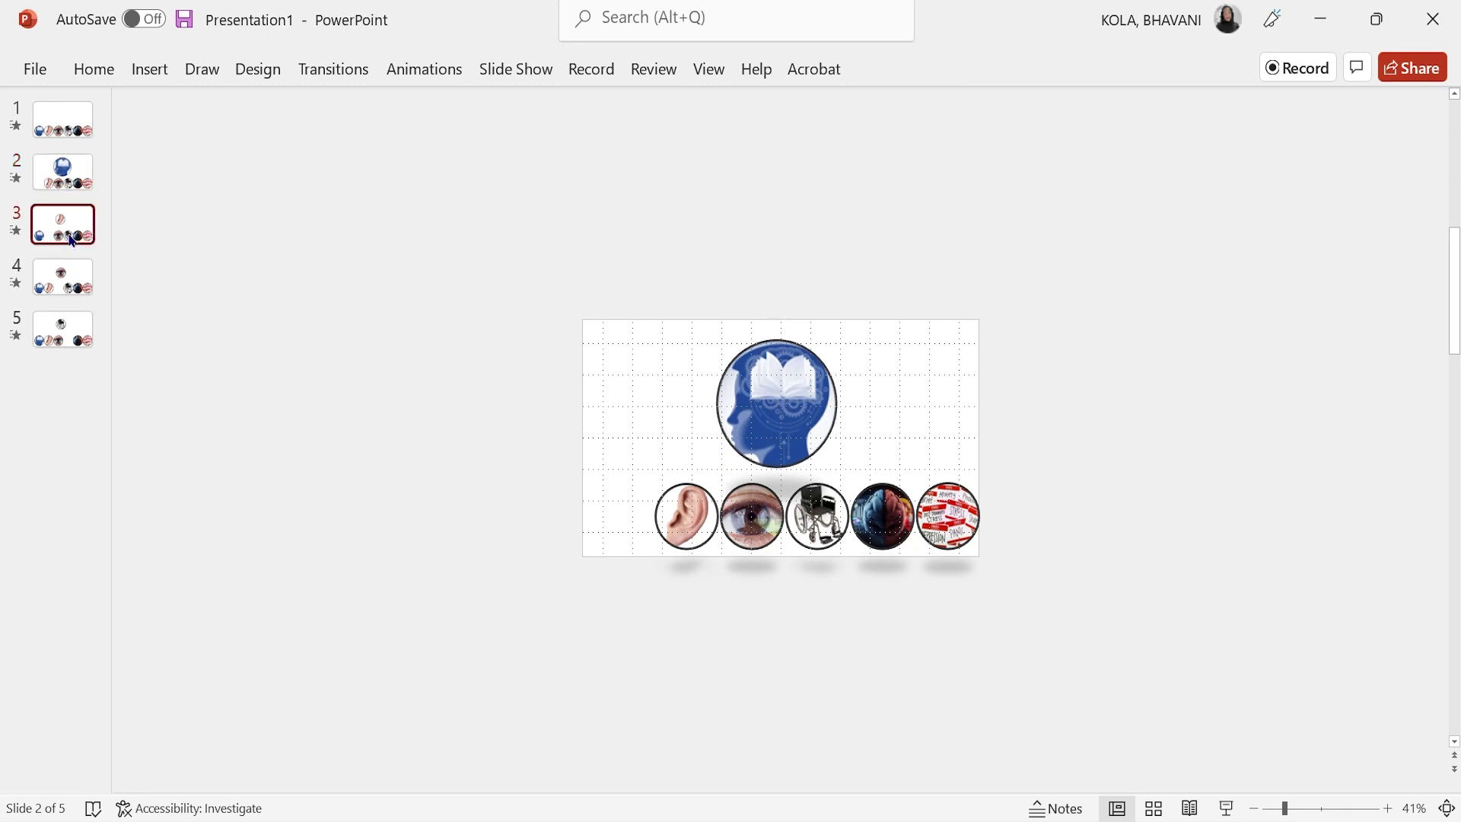
click(791, 410)
click(917, 67)
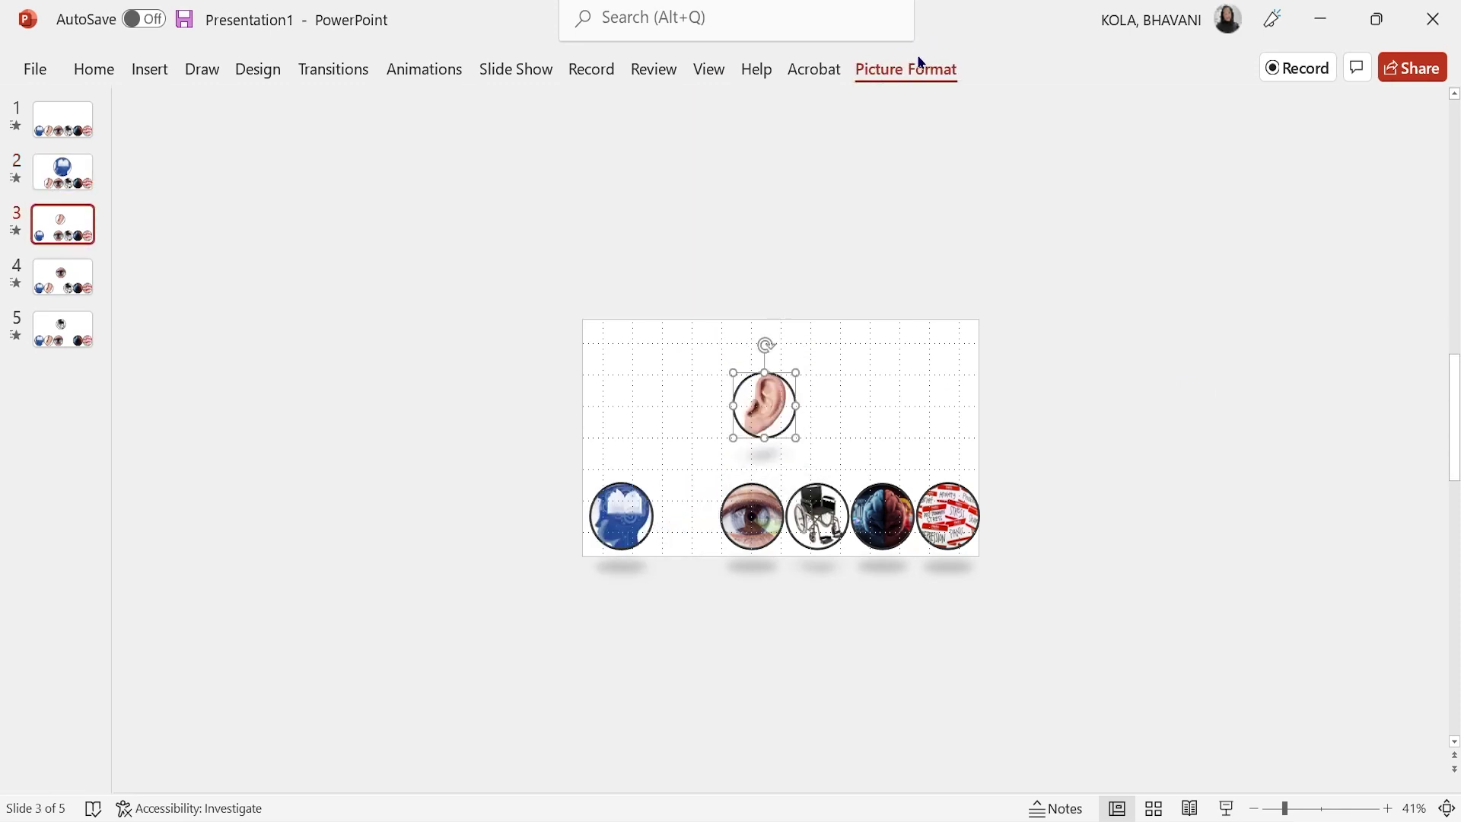
drag(1368, 110, 1303, 111)
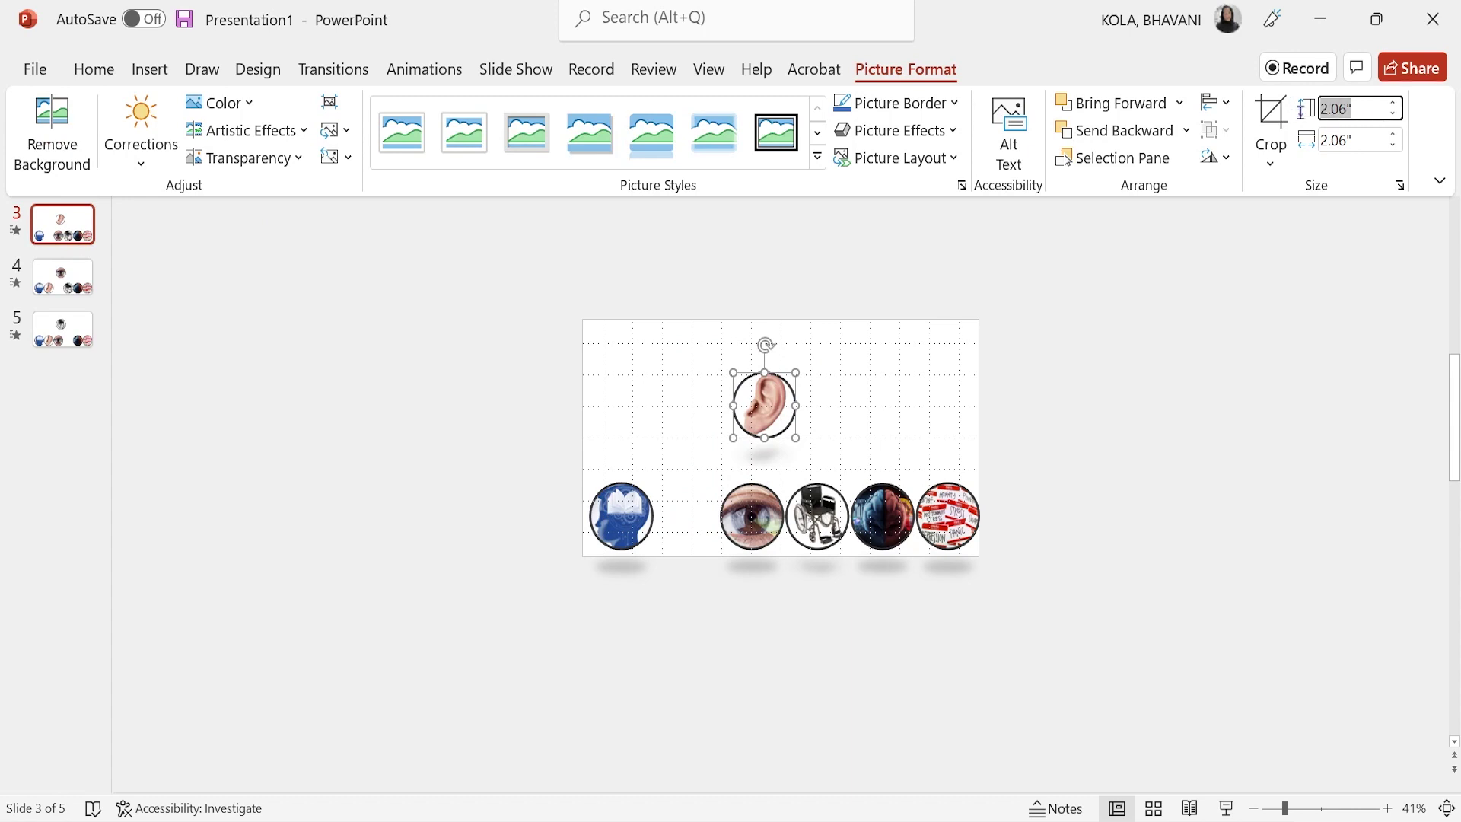
text(4)
key(Return)
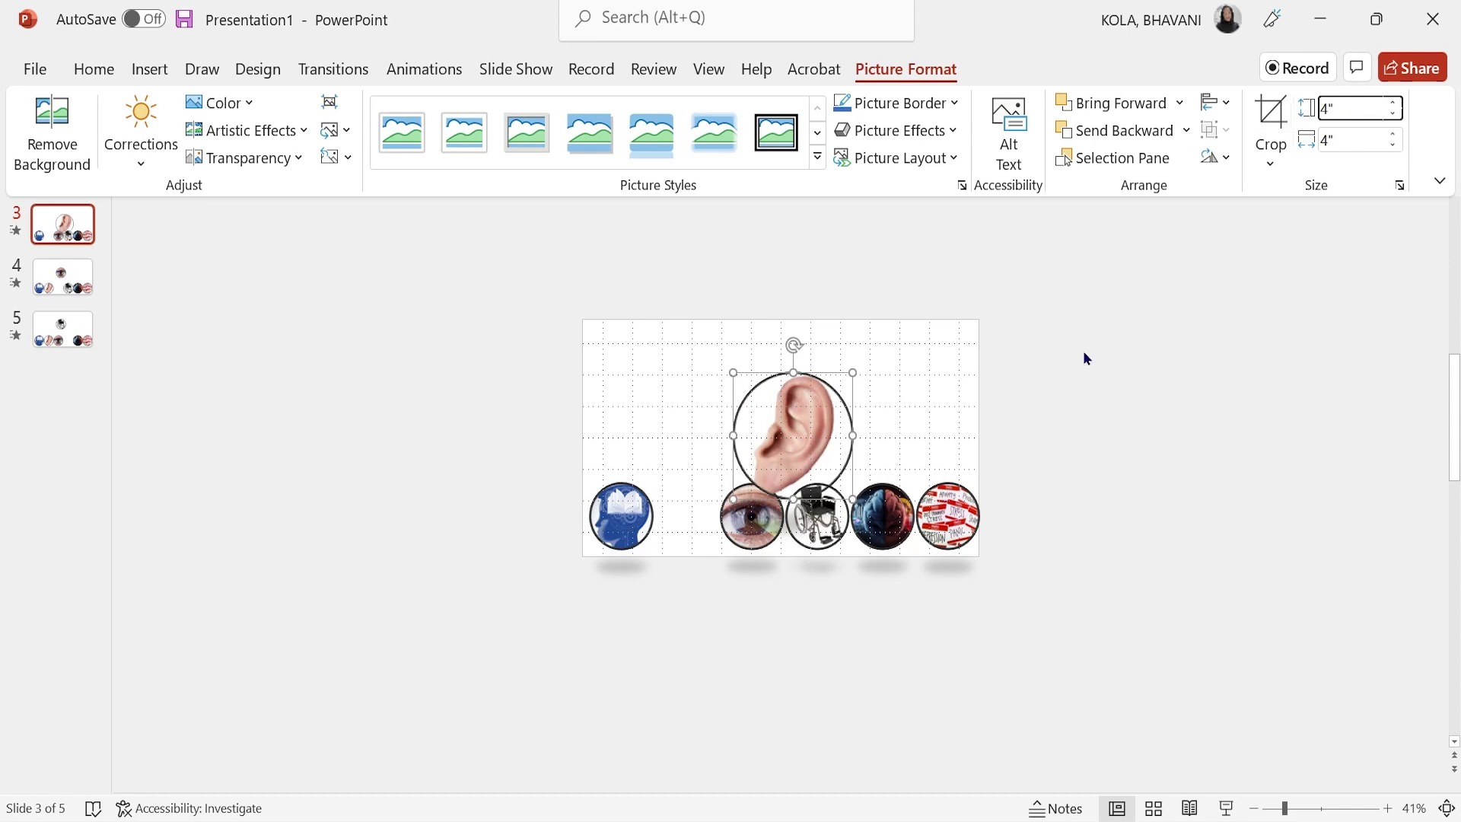
key(ctrl+F1)
drag(793, 414, 771, 378)
On slide 4, enlarge the eye picture to 4 inches high and move it up to centre.
click(63, 277)
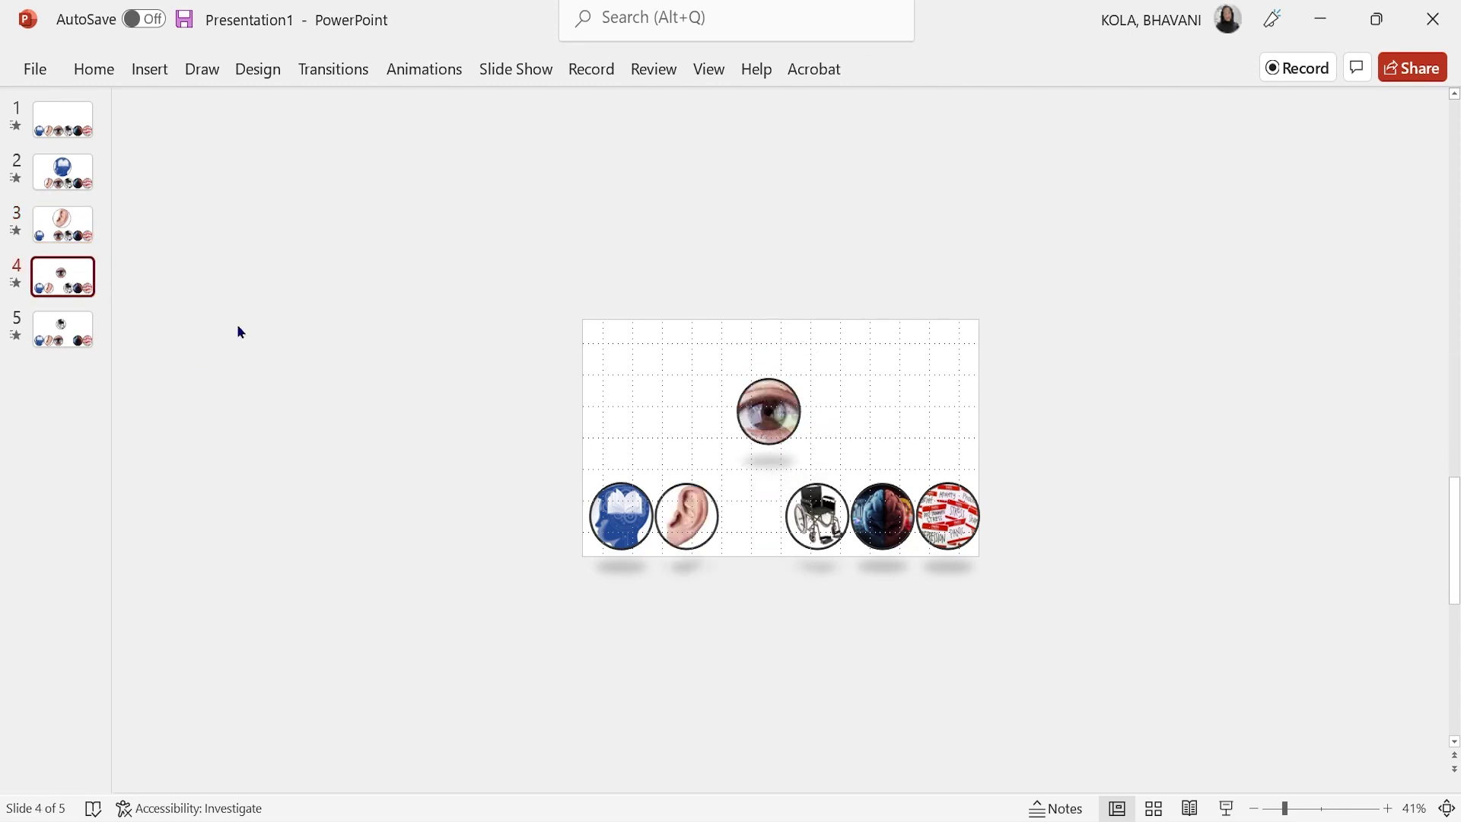
click(766, 414)
click(907, 68)
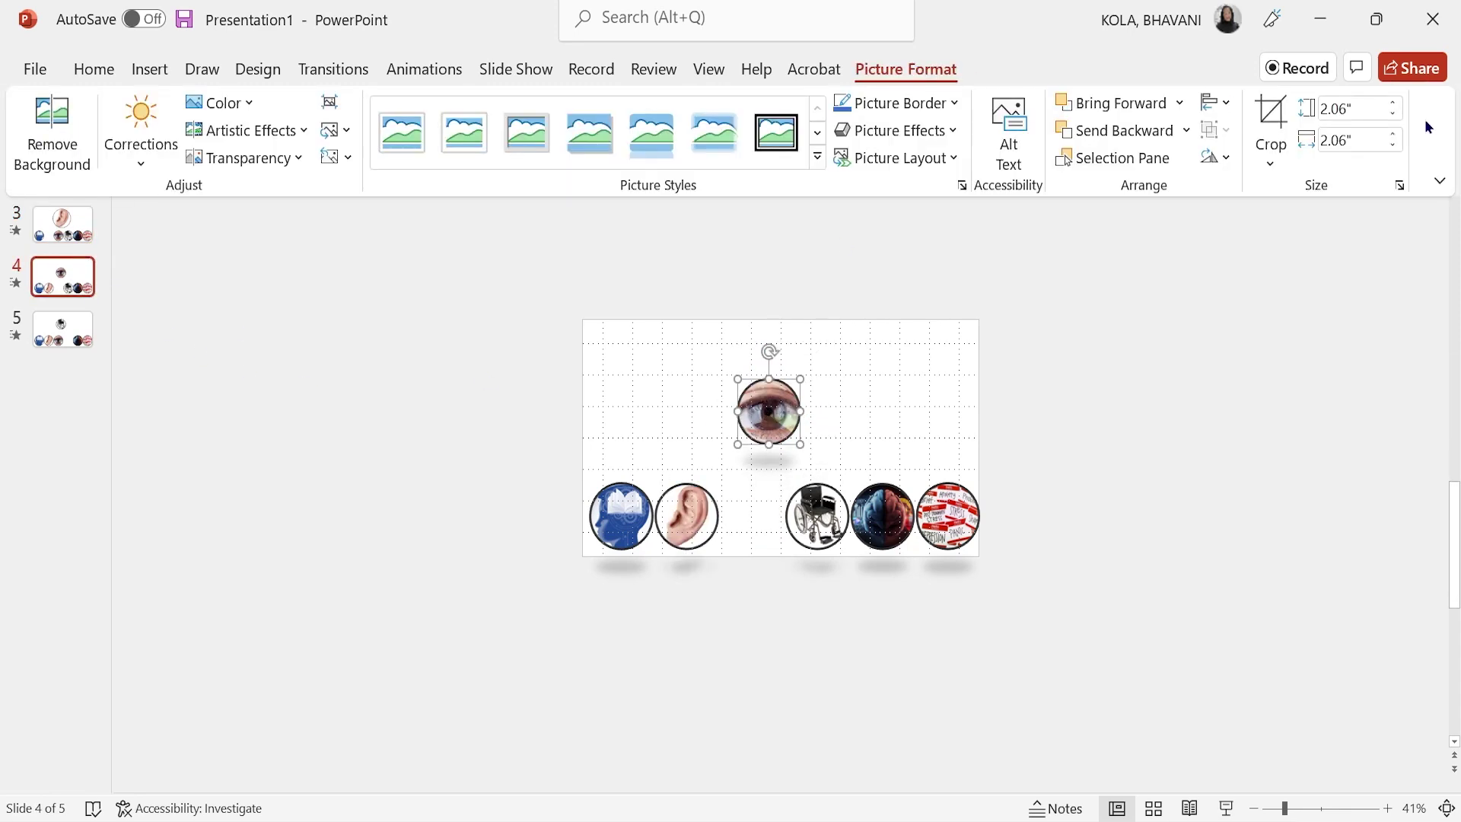
drag(1324, 108, 1358, 108)
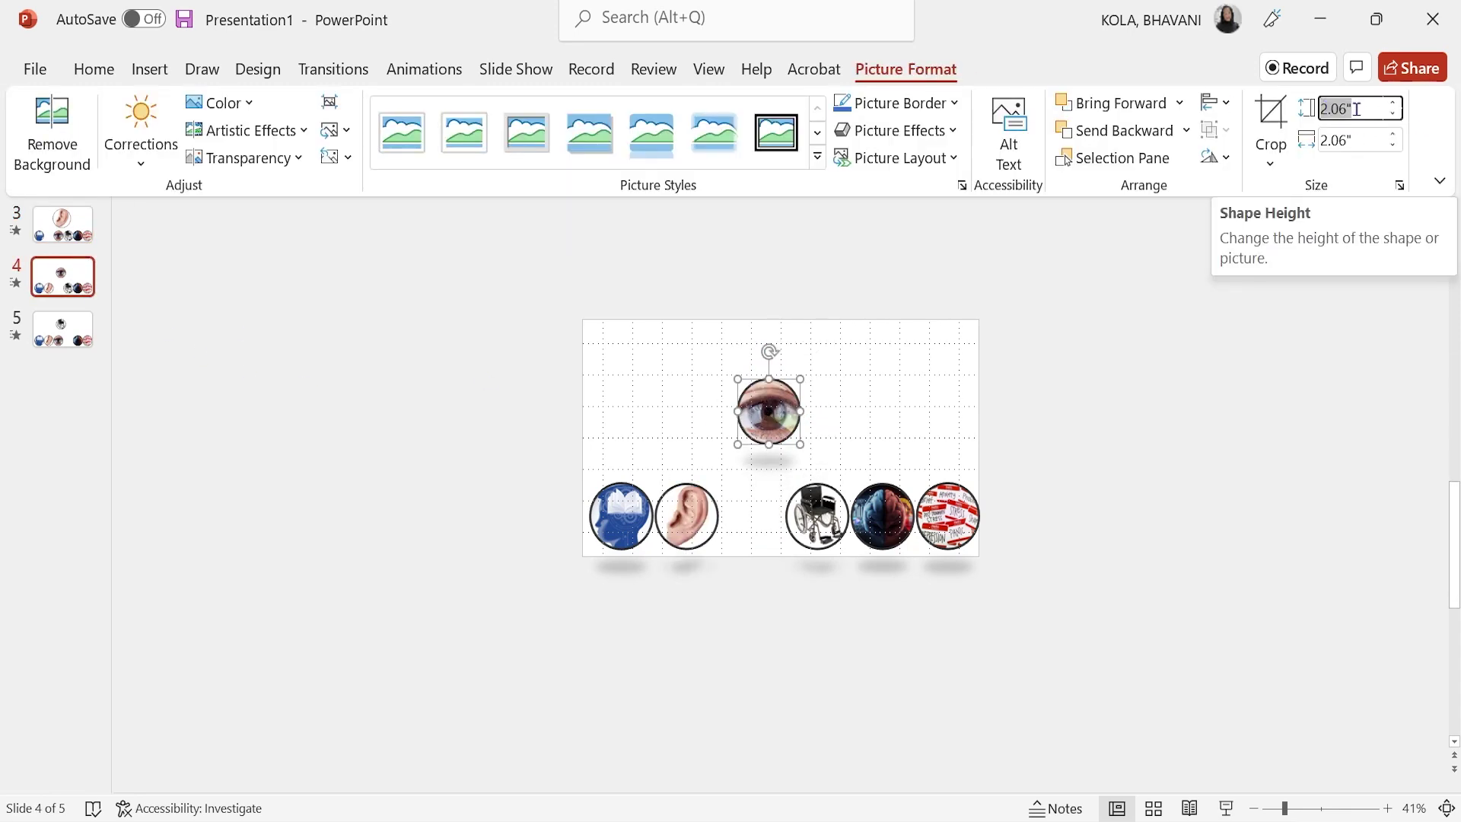
text(4)
key(Return)
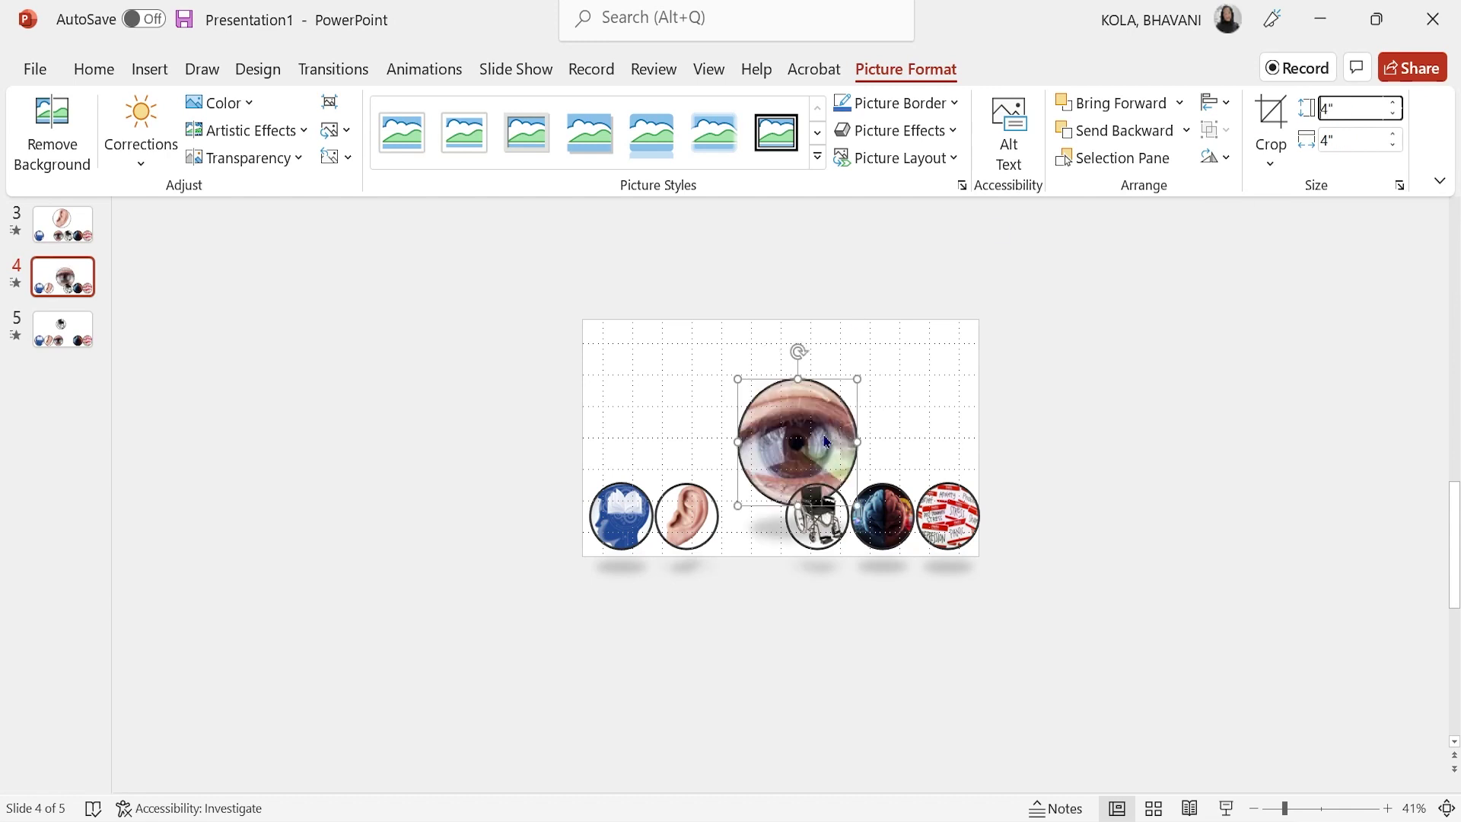
click(827, 441)
drag(788, 413, 762, 376)
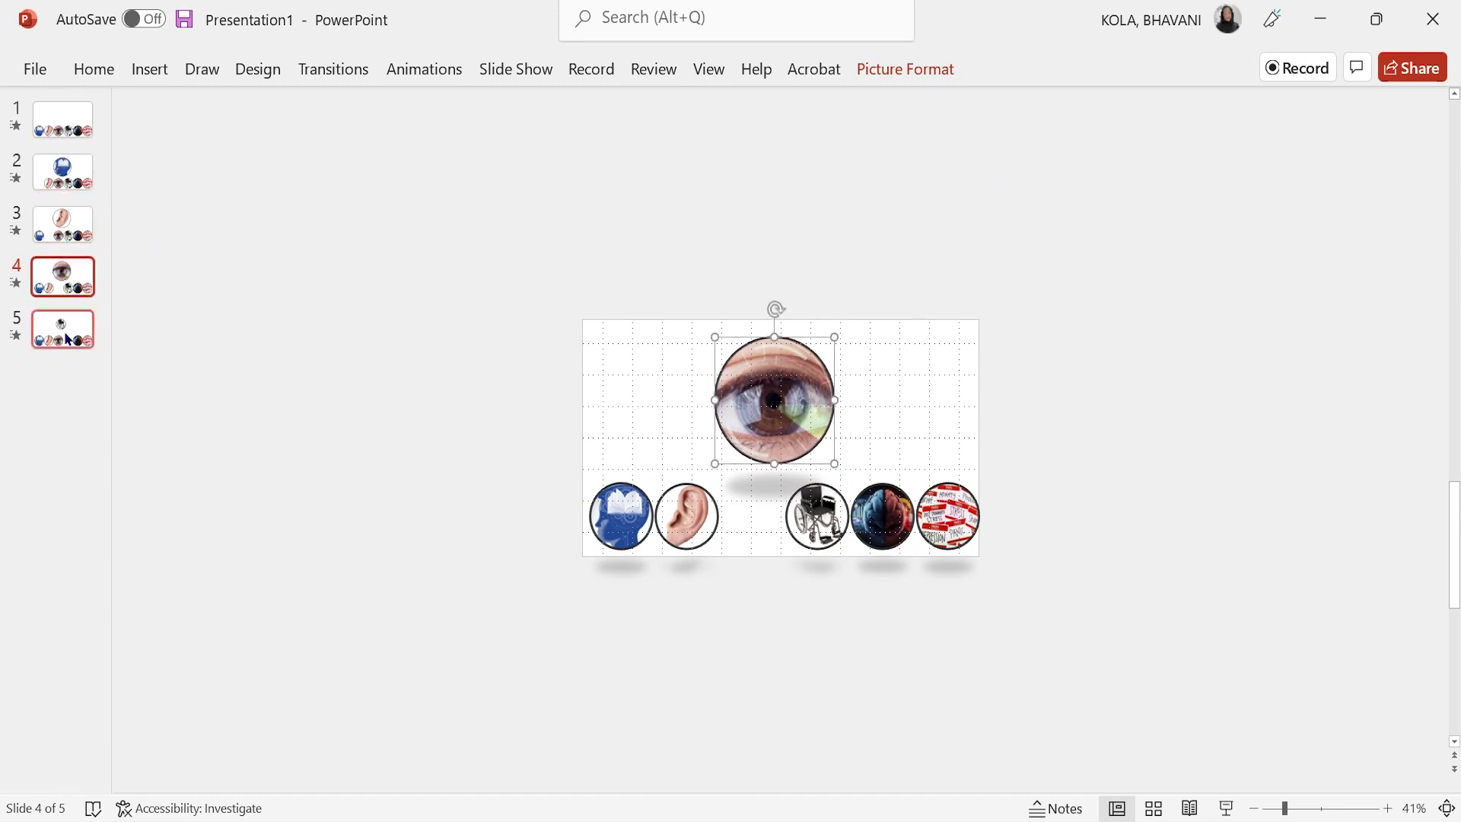
On slide 5, enlarge the wheelchair picture to 4 inches high and move it up to centre.
click(63, 329)
click(764, 407)
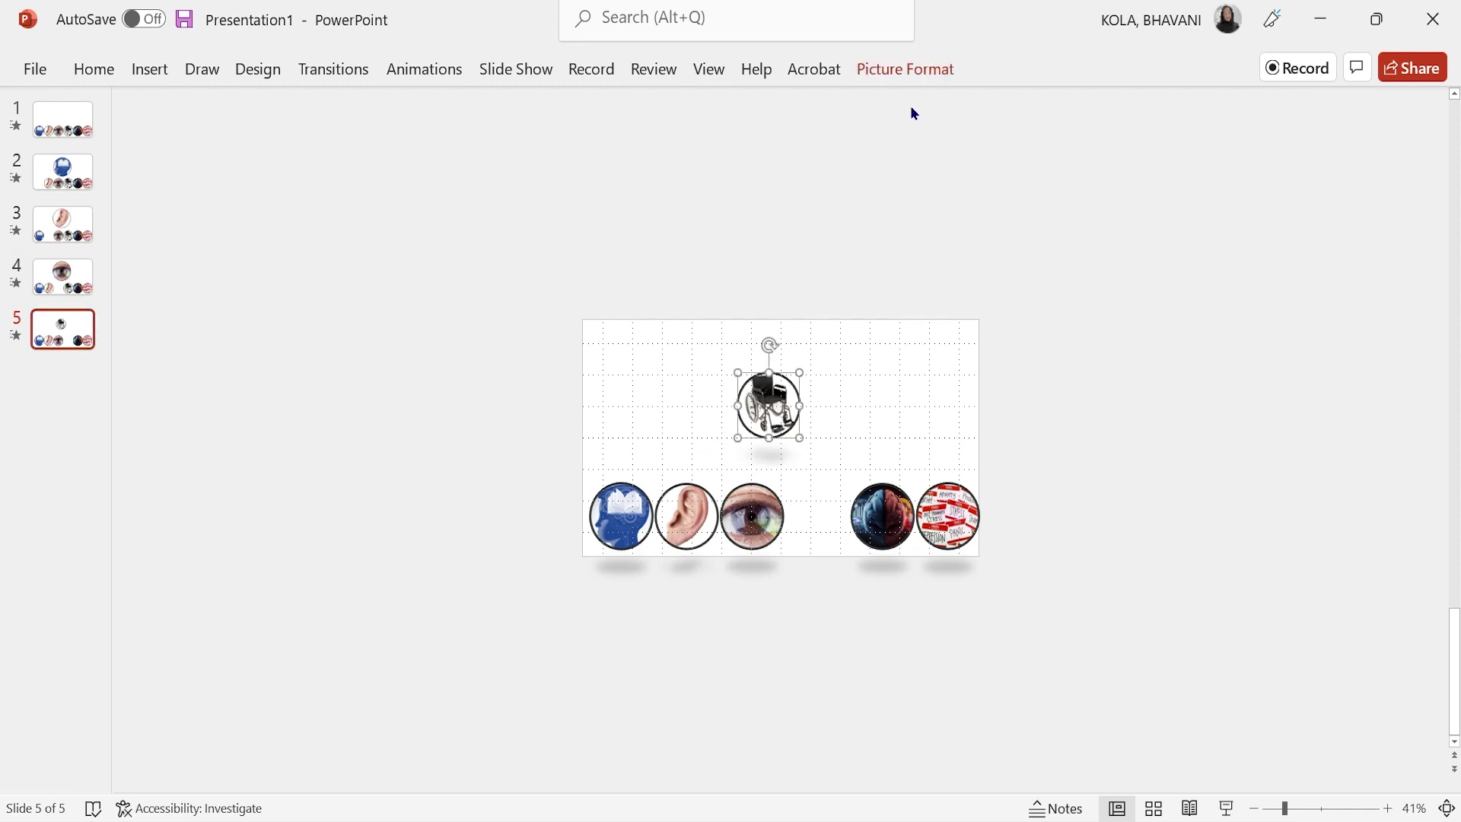
click(913, 70)
click(1374, 114)
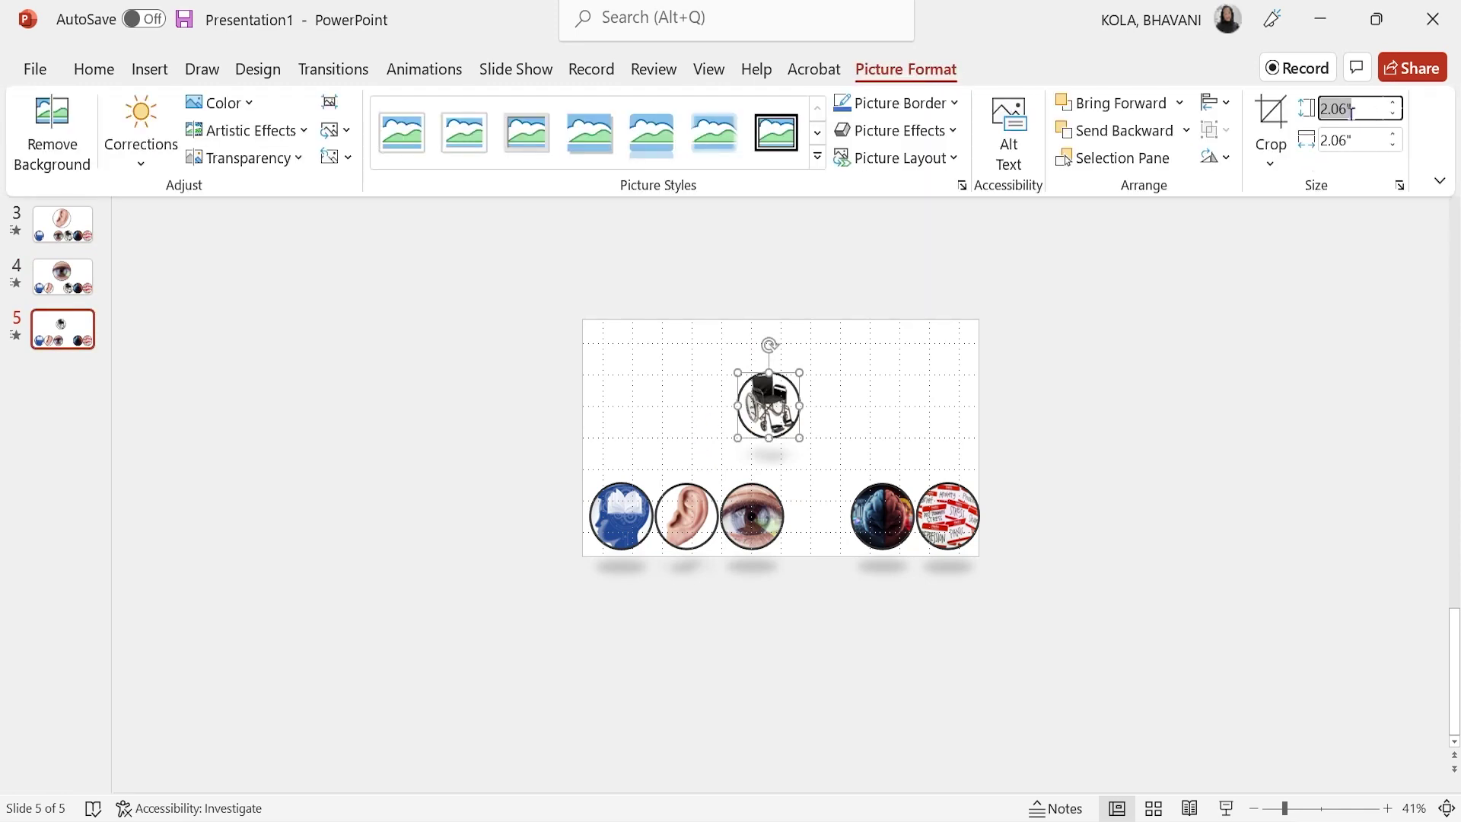
text(4)
key(Return)
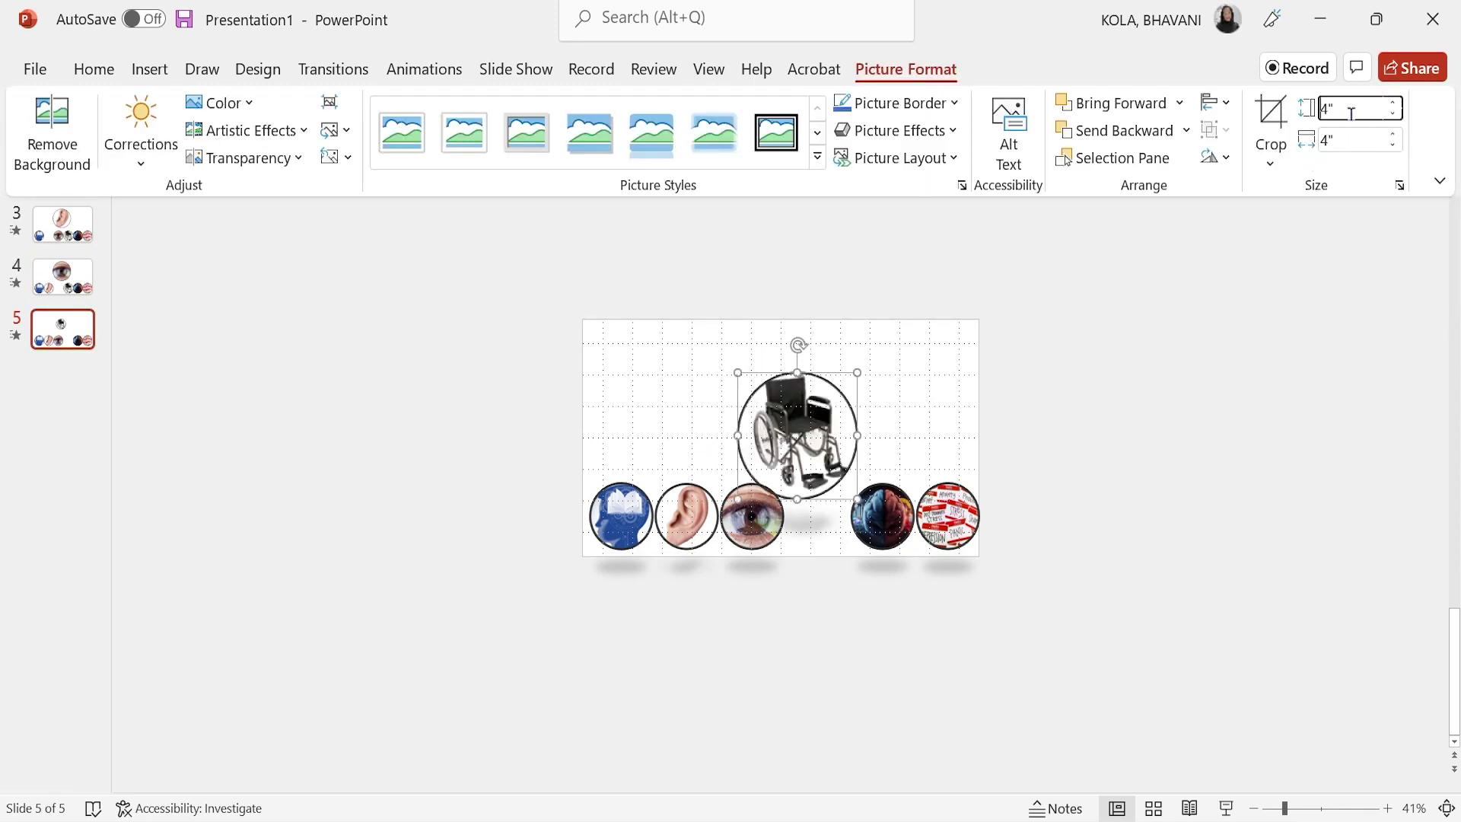
drag(775, 440, 762, 387)
click(280, 255)
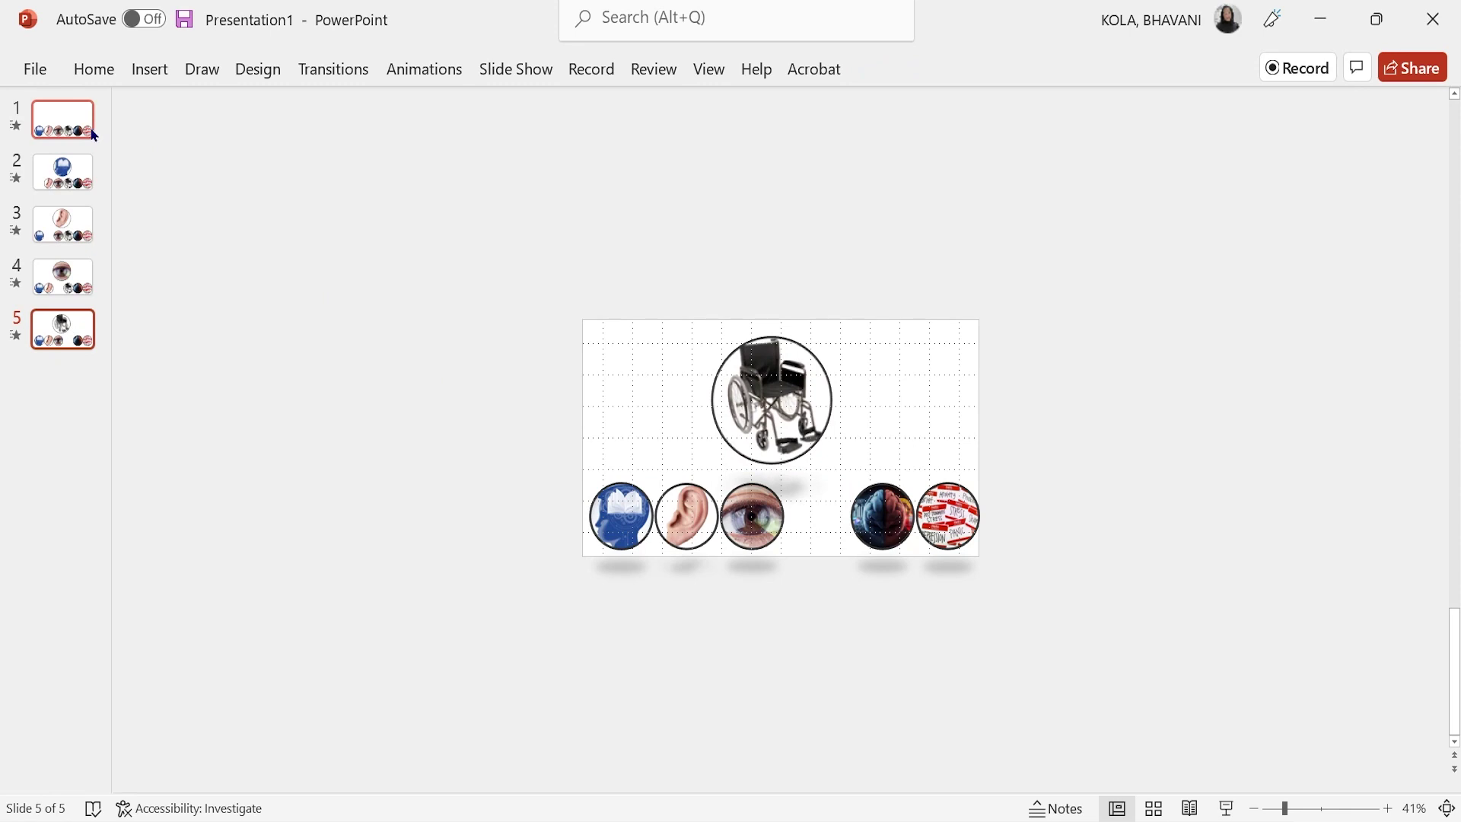
Select all five carousel slides, starting from slide 1.
click(90, 134)
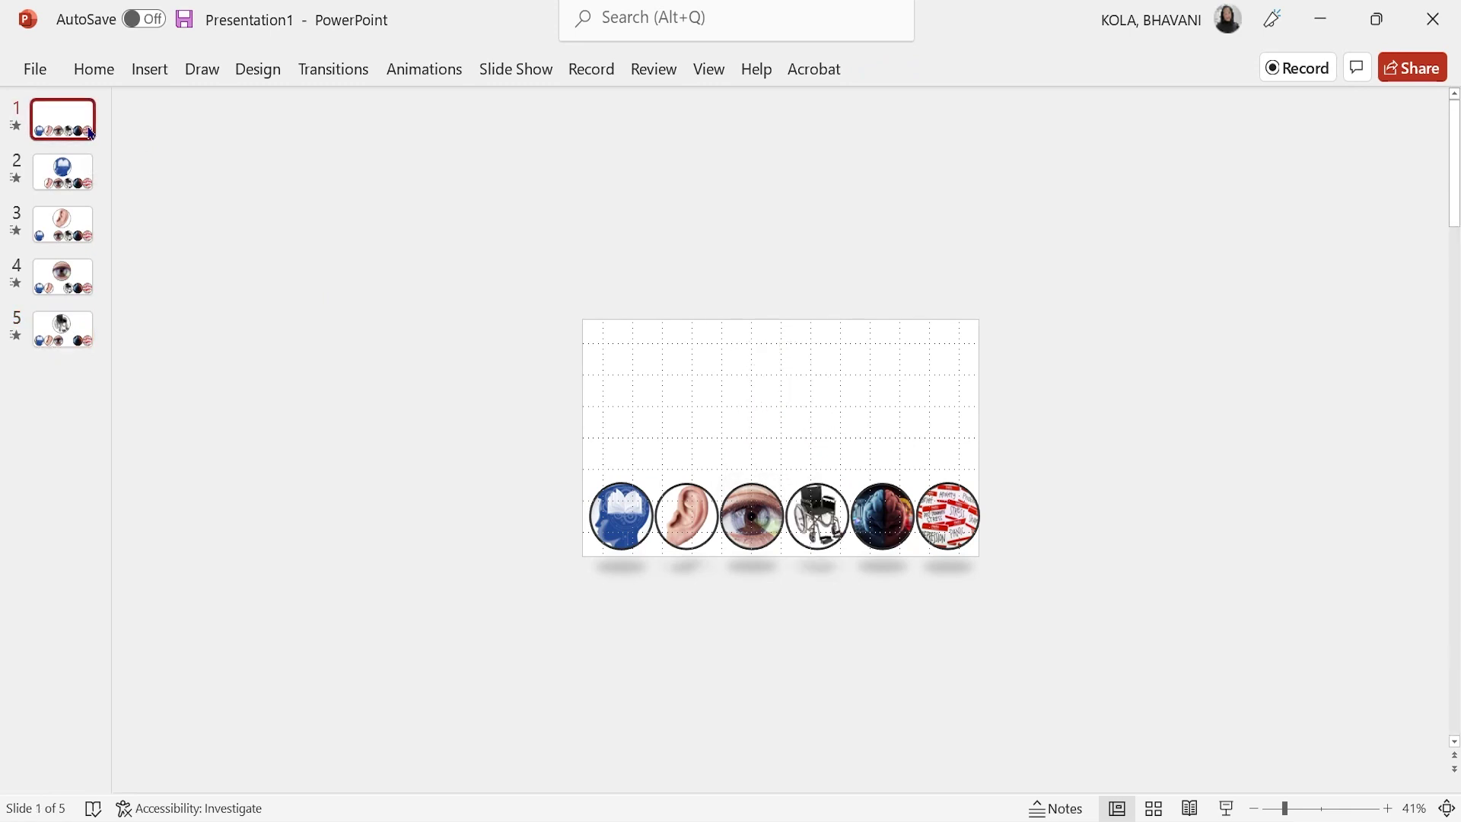
ctrl+click(76, 169)
ctrl+click(67, 219)
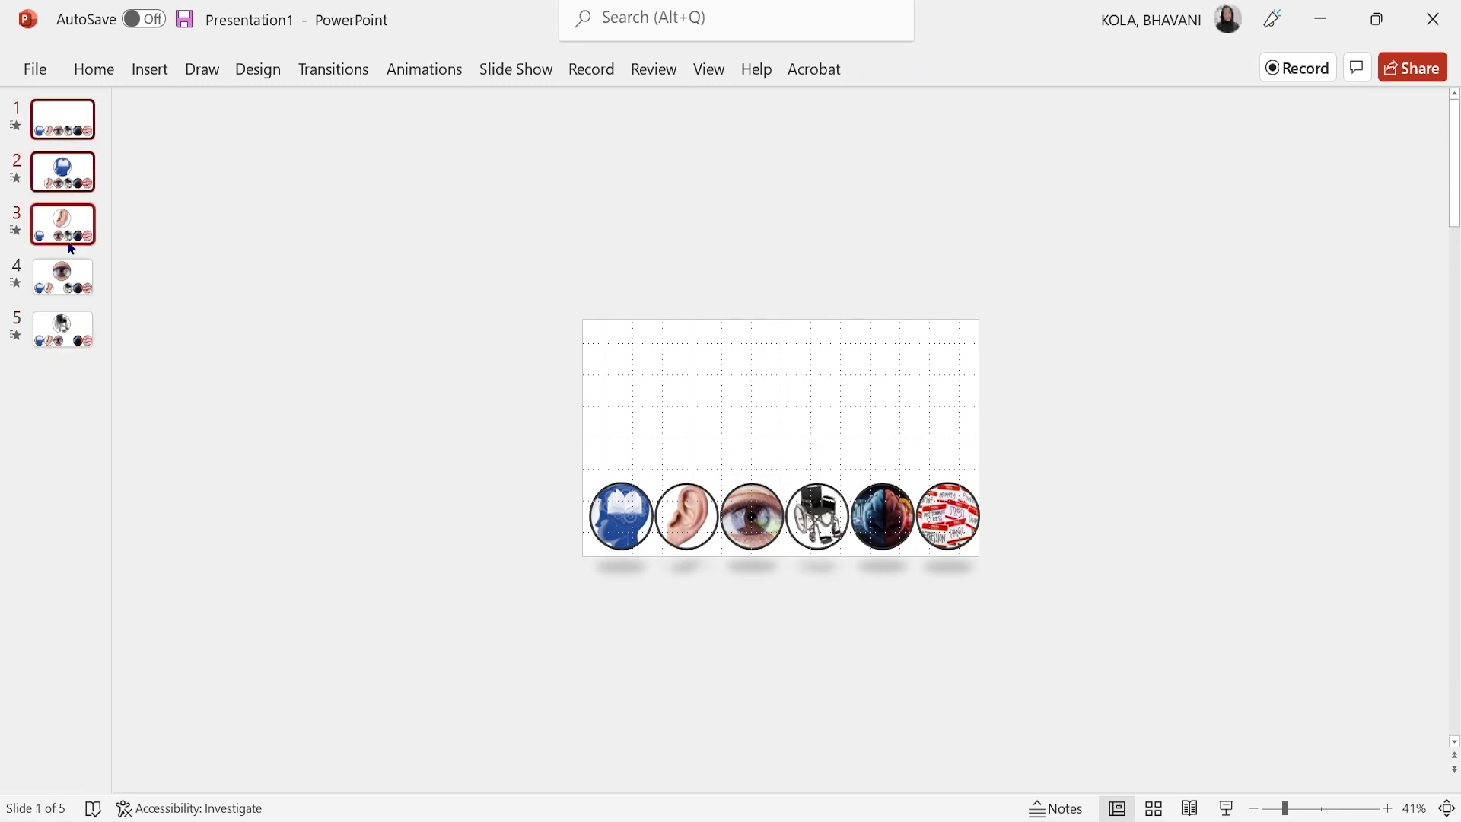
ctrl+click(65, 276)
ctrl+click(64, 342)
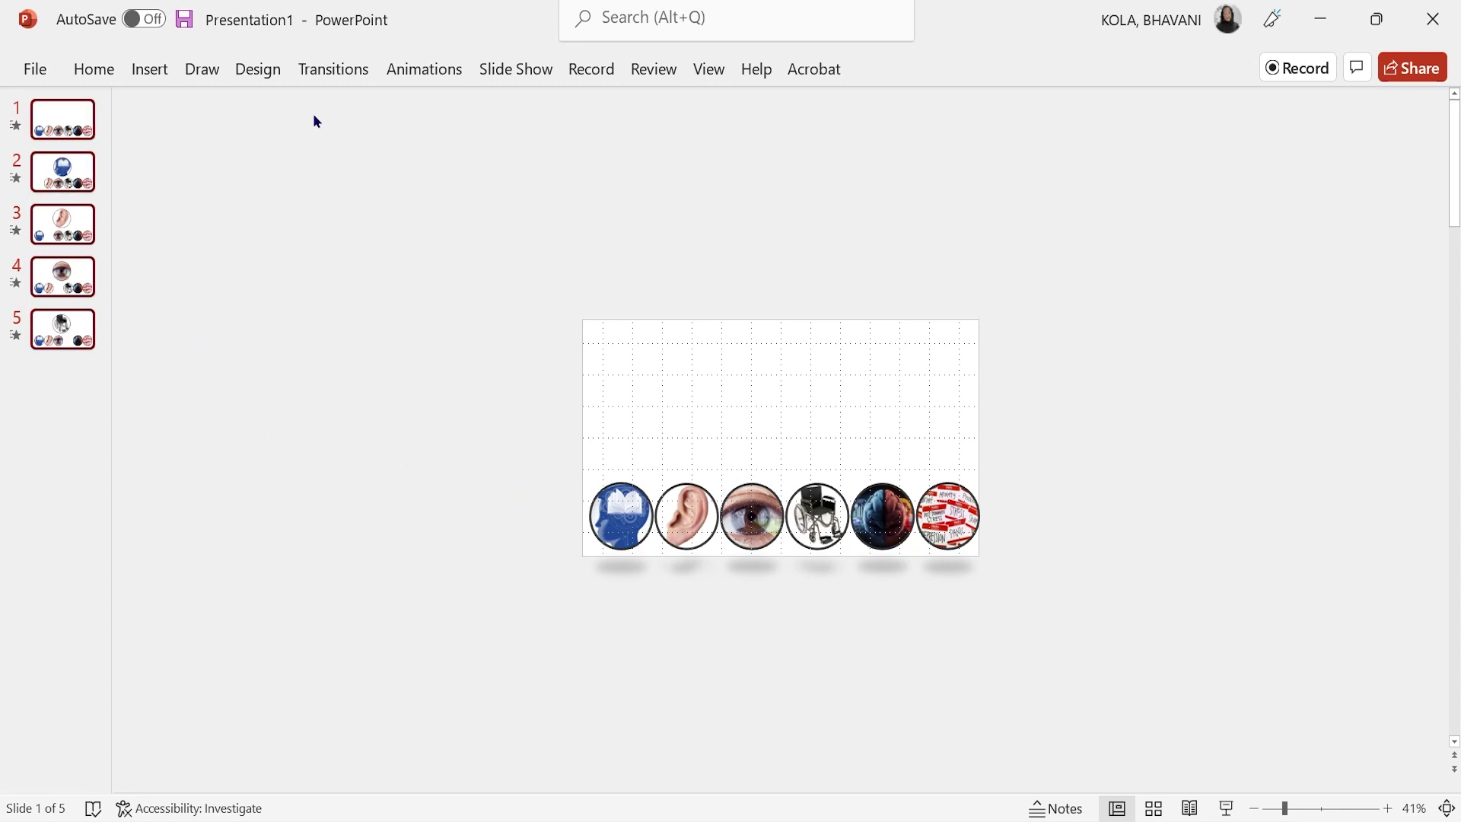
Apply the Morph transition to every slide and start the slide show.
click(330, 75)
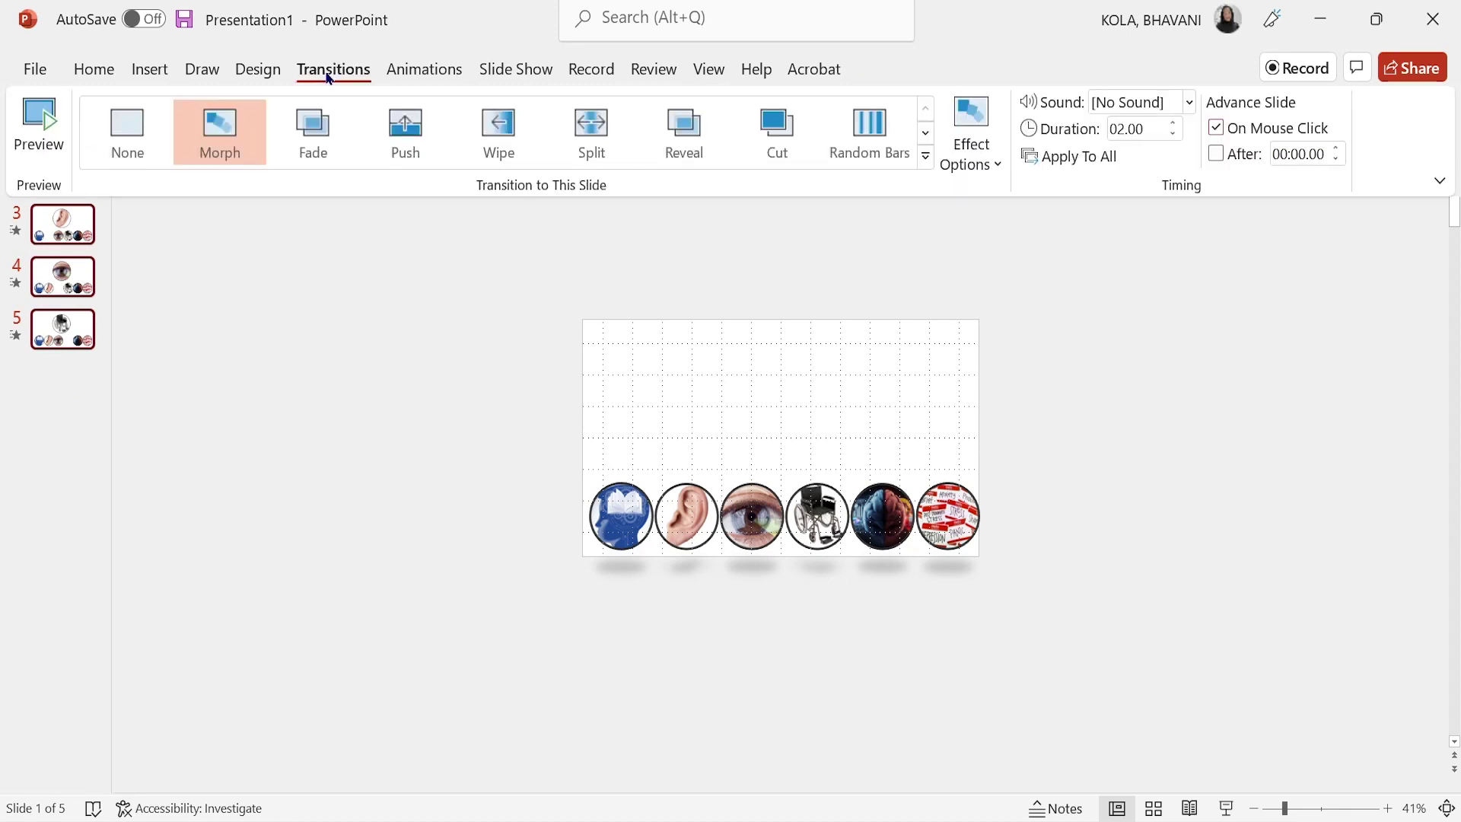
click(221, 126)
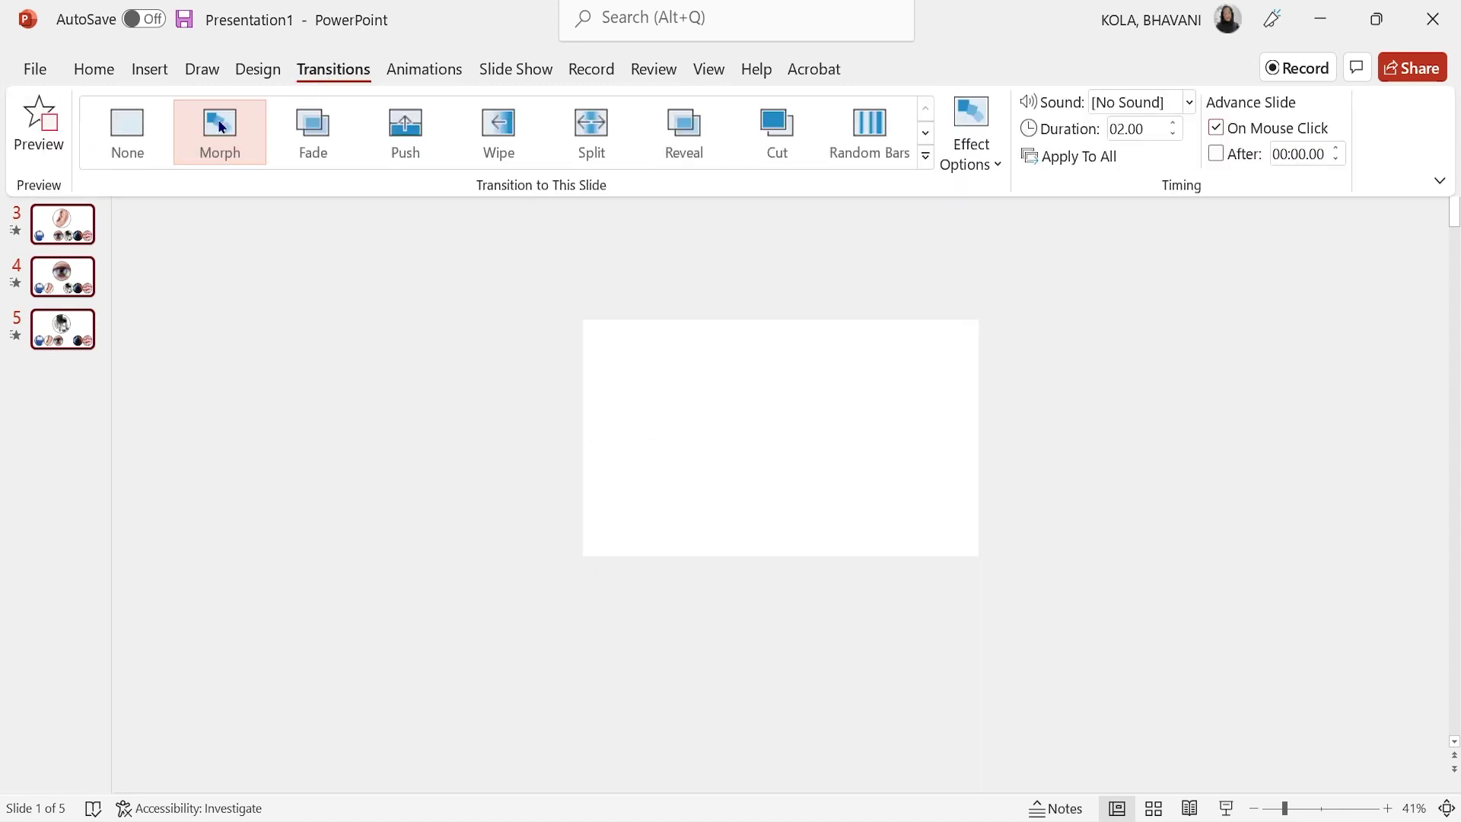
click(1083, 156)
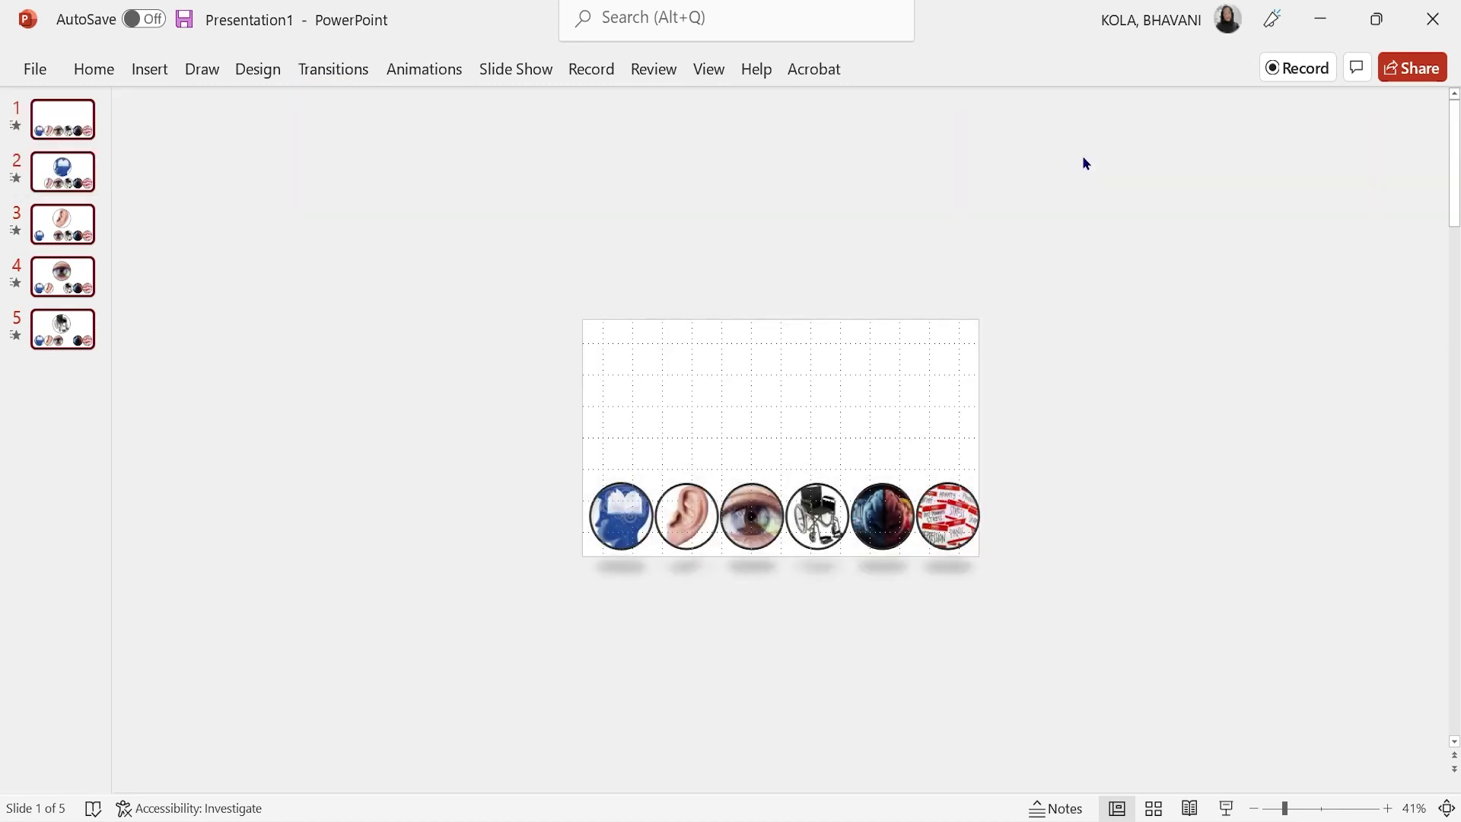
click(1231, 809)
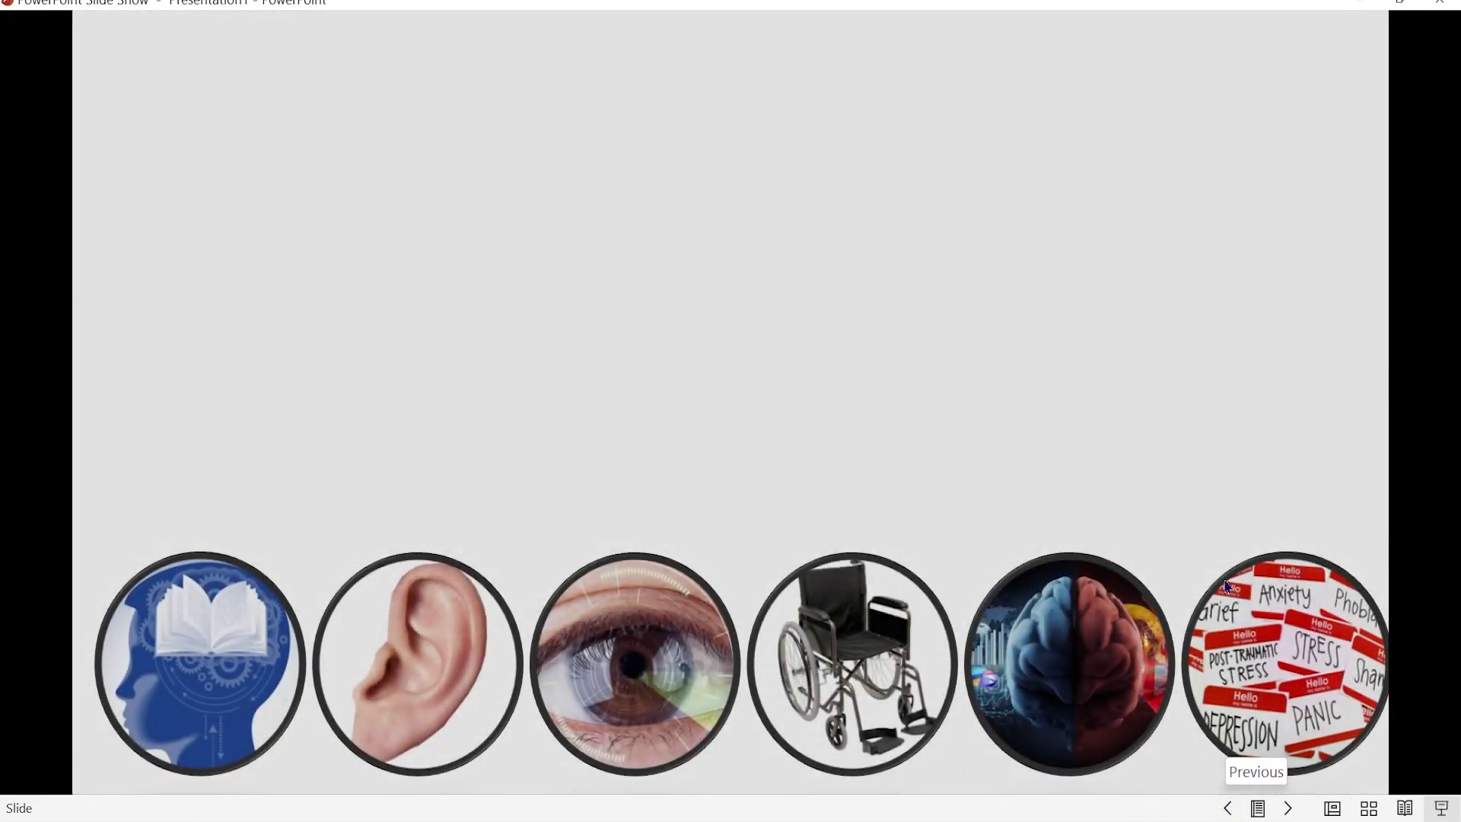
Advance the show through the enlarged head, ear, eye and wheelchair slides.
click(1211, 515)
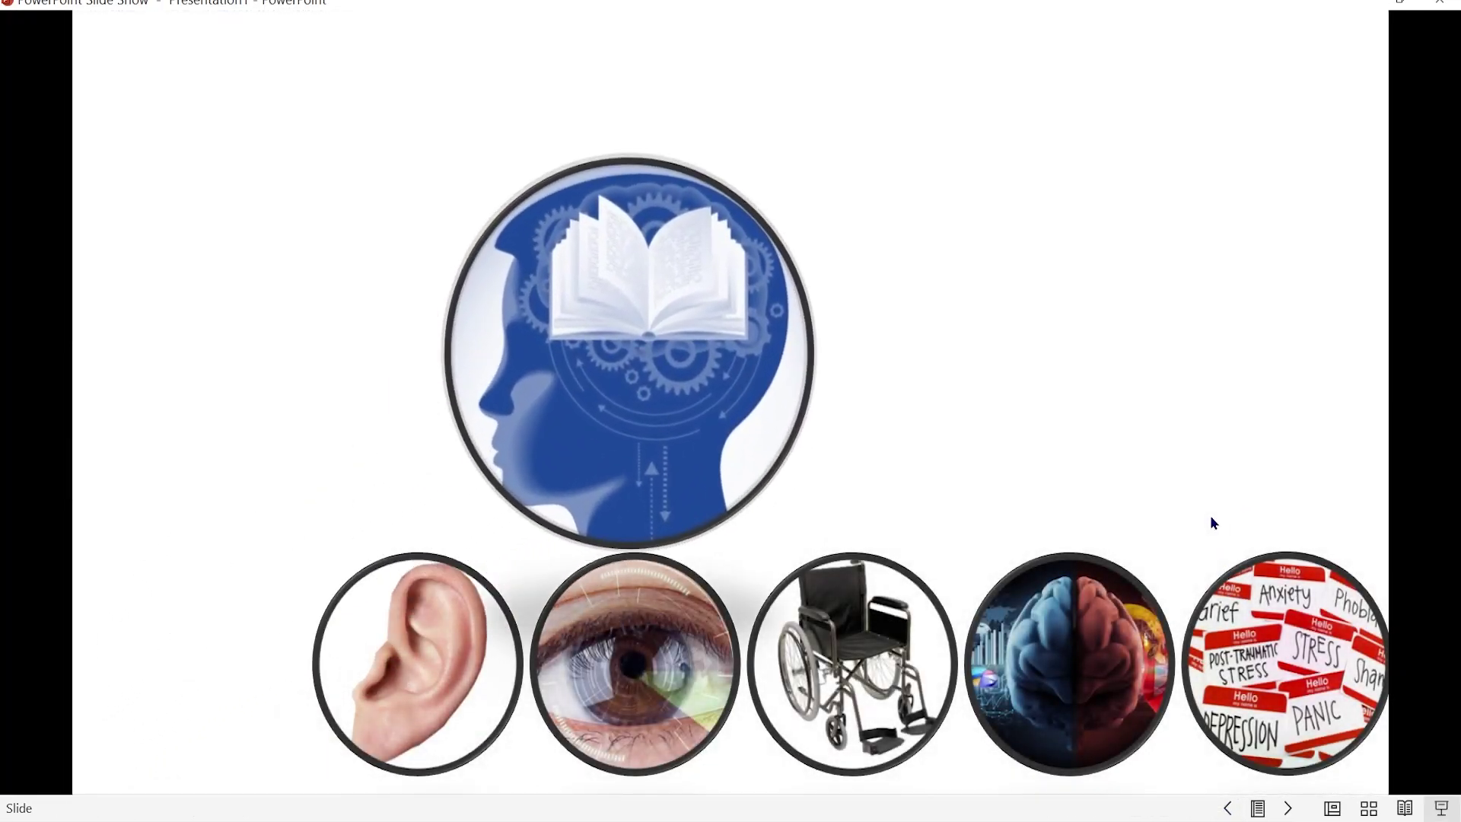
click(1218, 513)
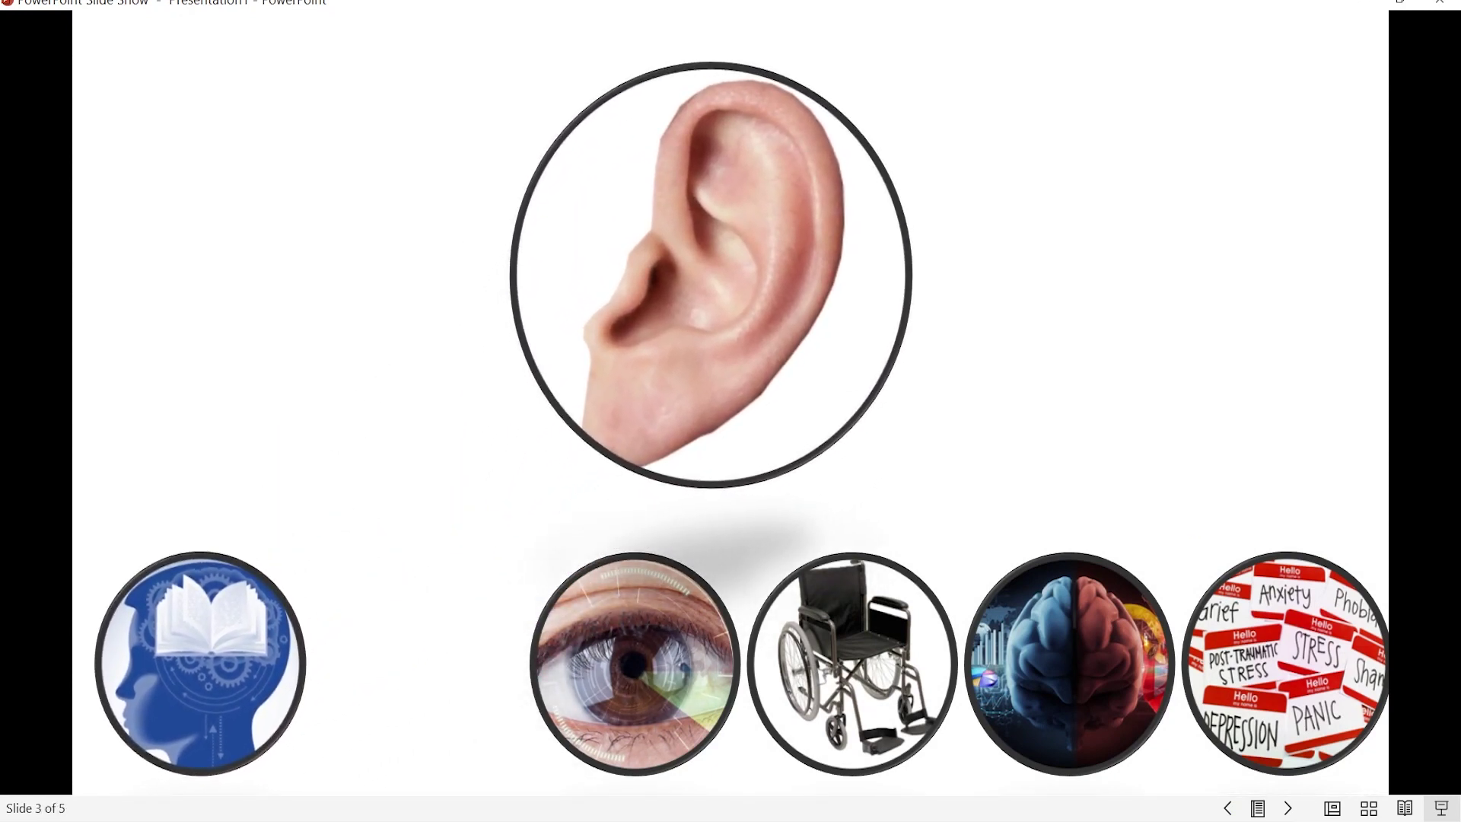
key(Right)
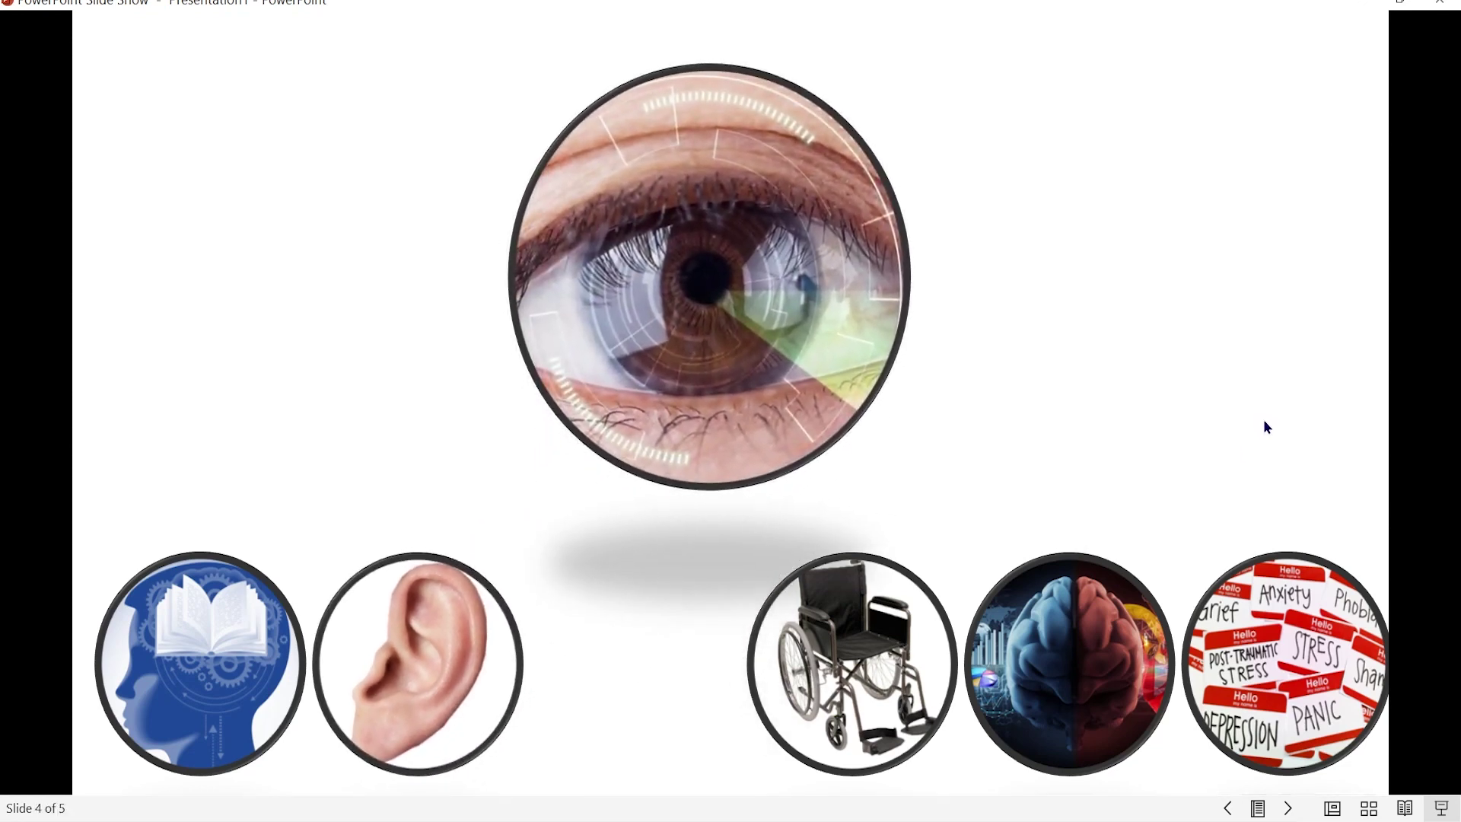
click(1265, 423)
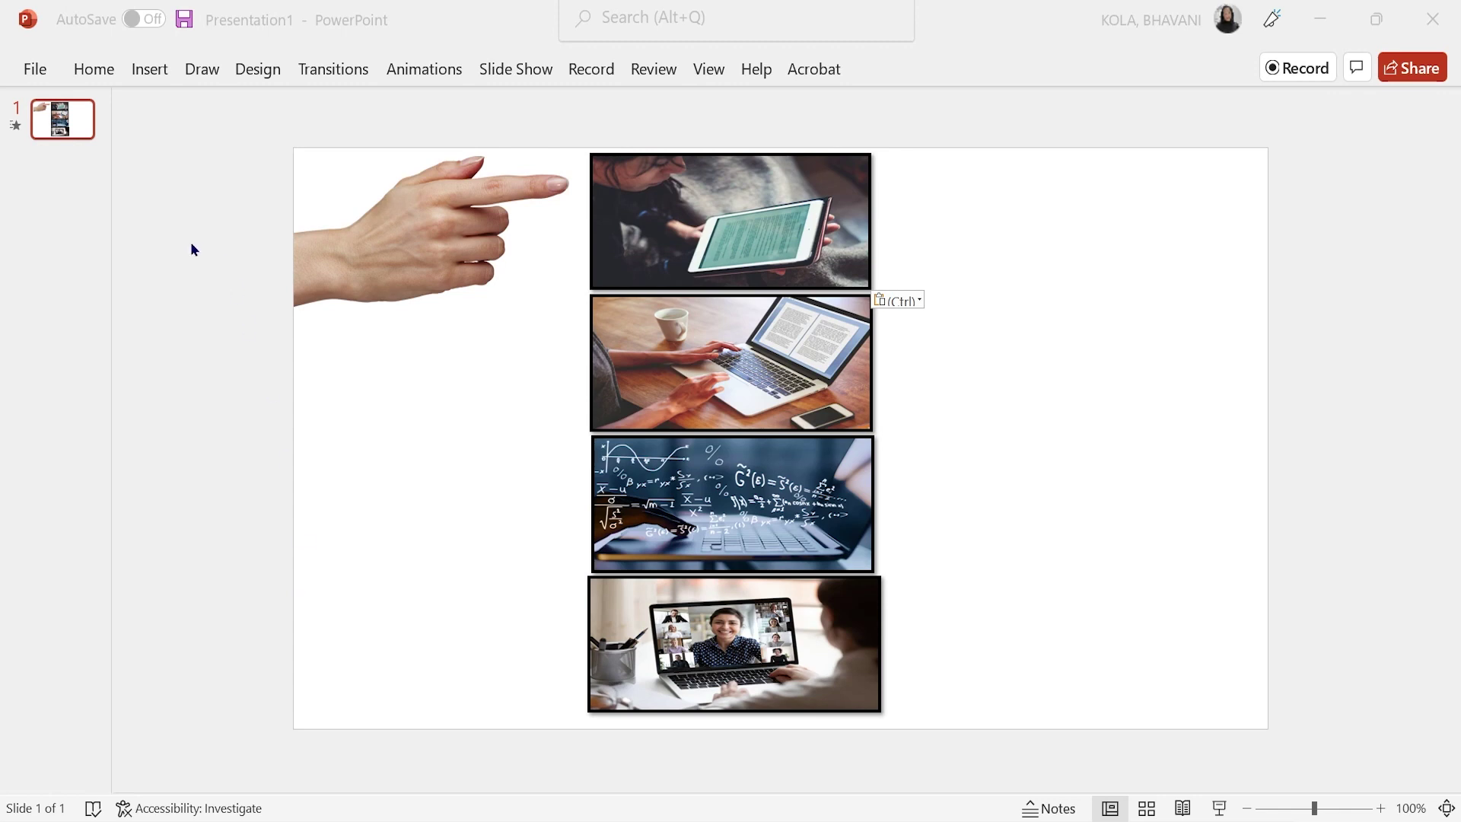
Duplicate the pointing-hand slide three times to make four slides.
right_click(72, 116)
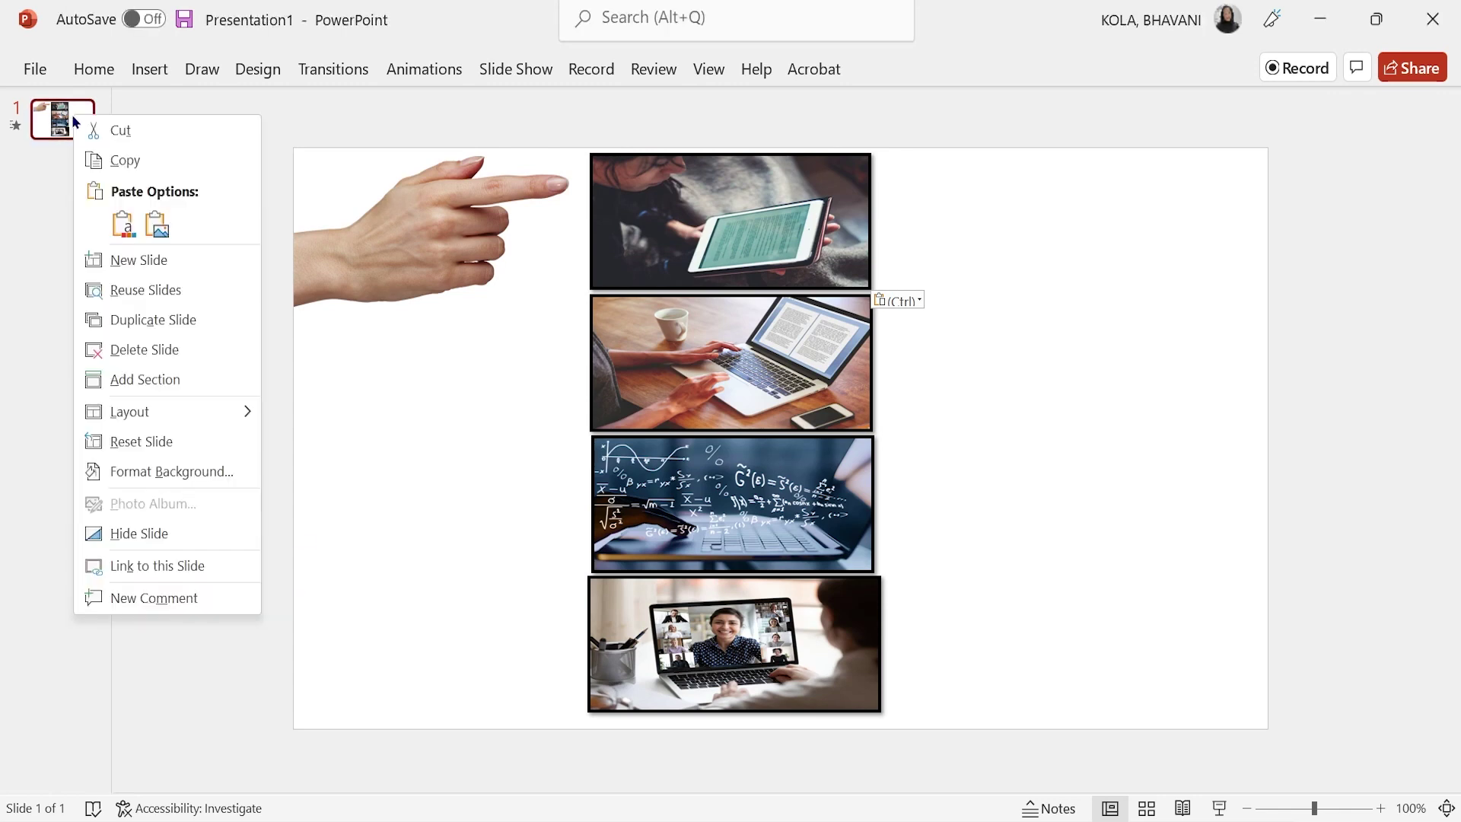
click(157, 320)
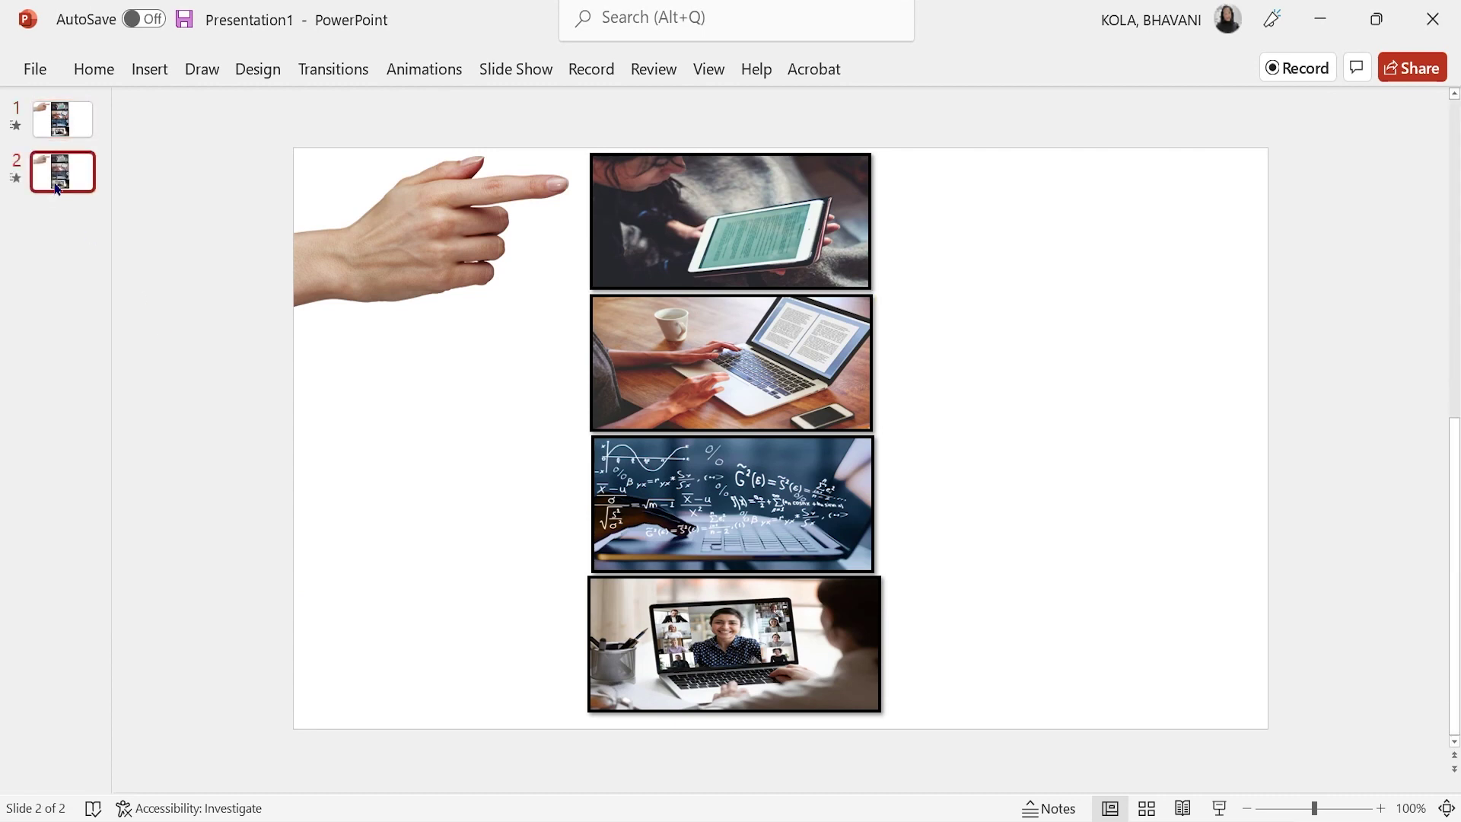
right_click(57, 182)
click(129, 391)
right_click(63, 229)
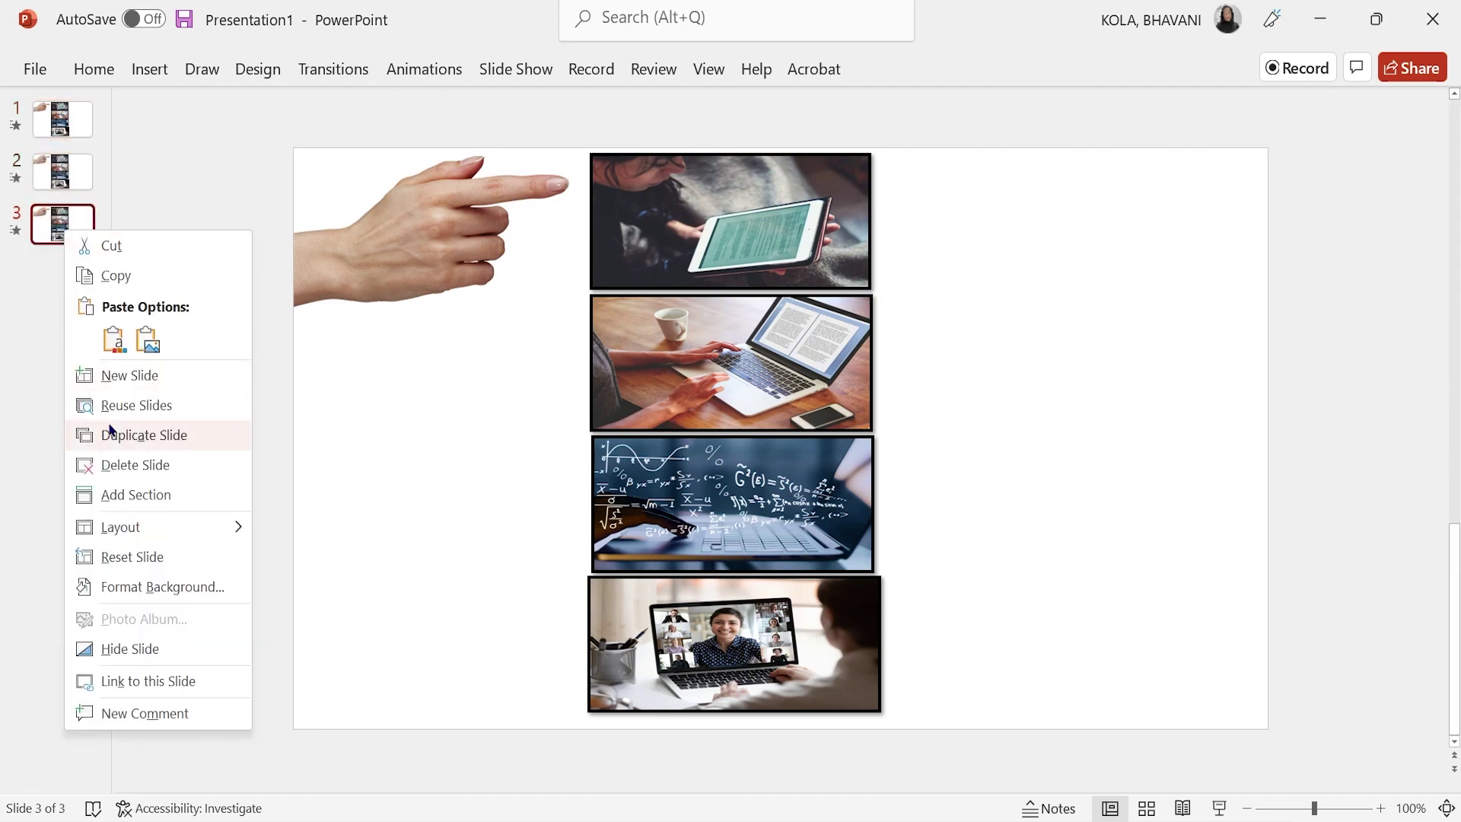
click(119, 439)
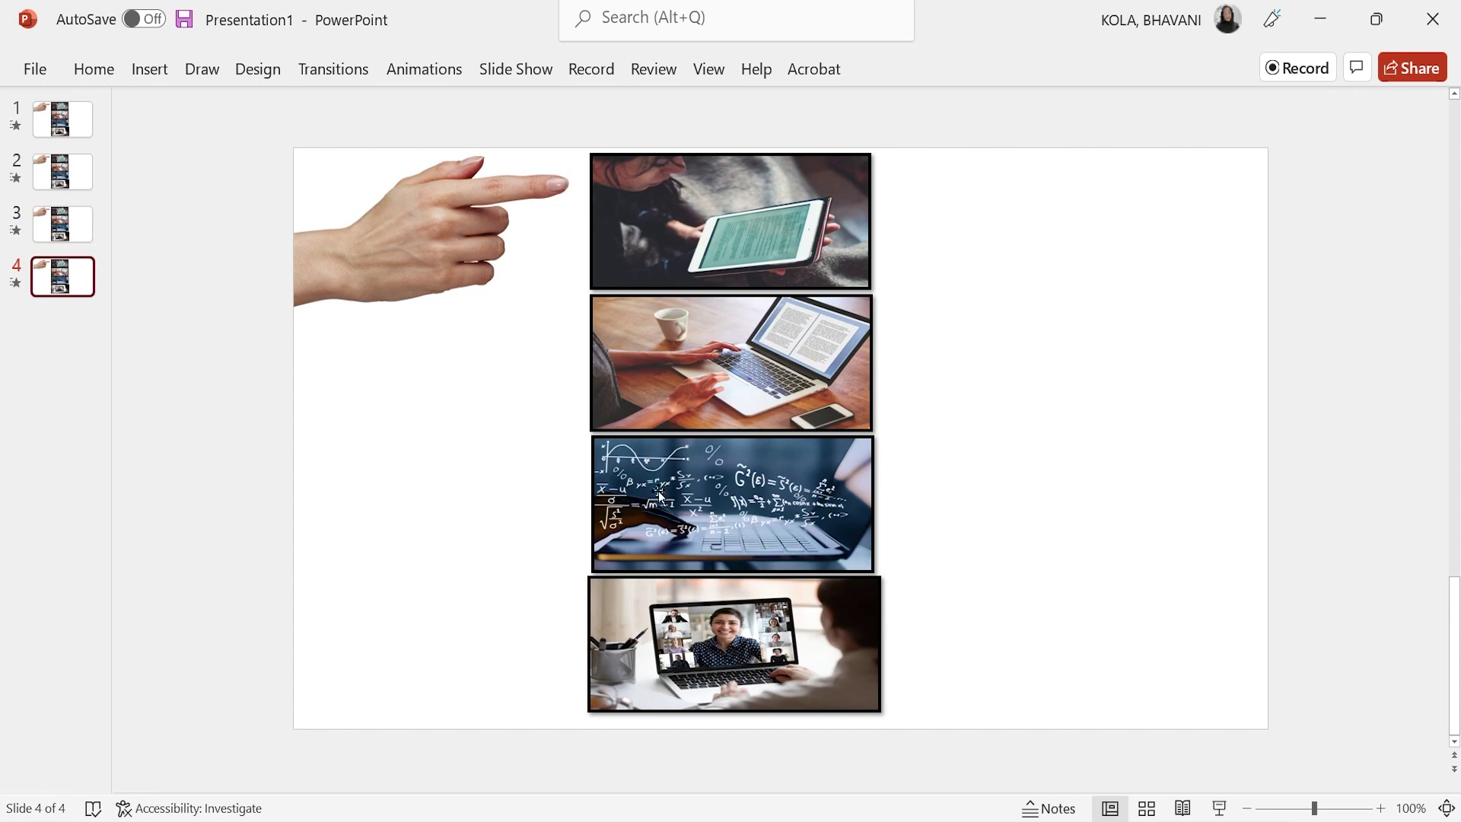
Move the hand down beside the second, third and fourth photos on slides 2–4.
click(85, 181)
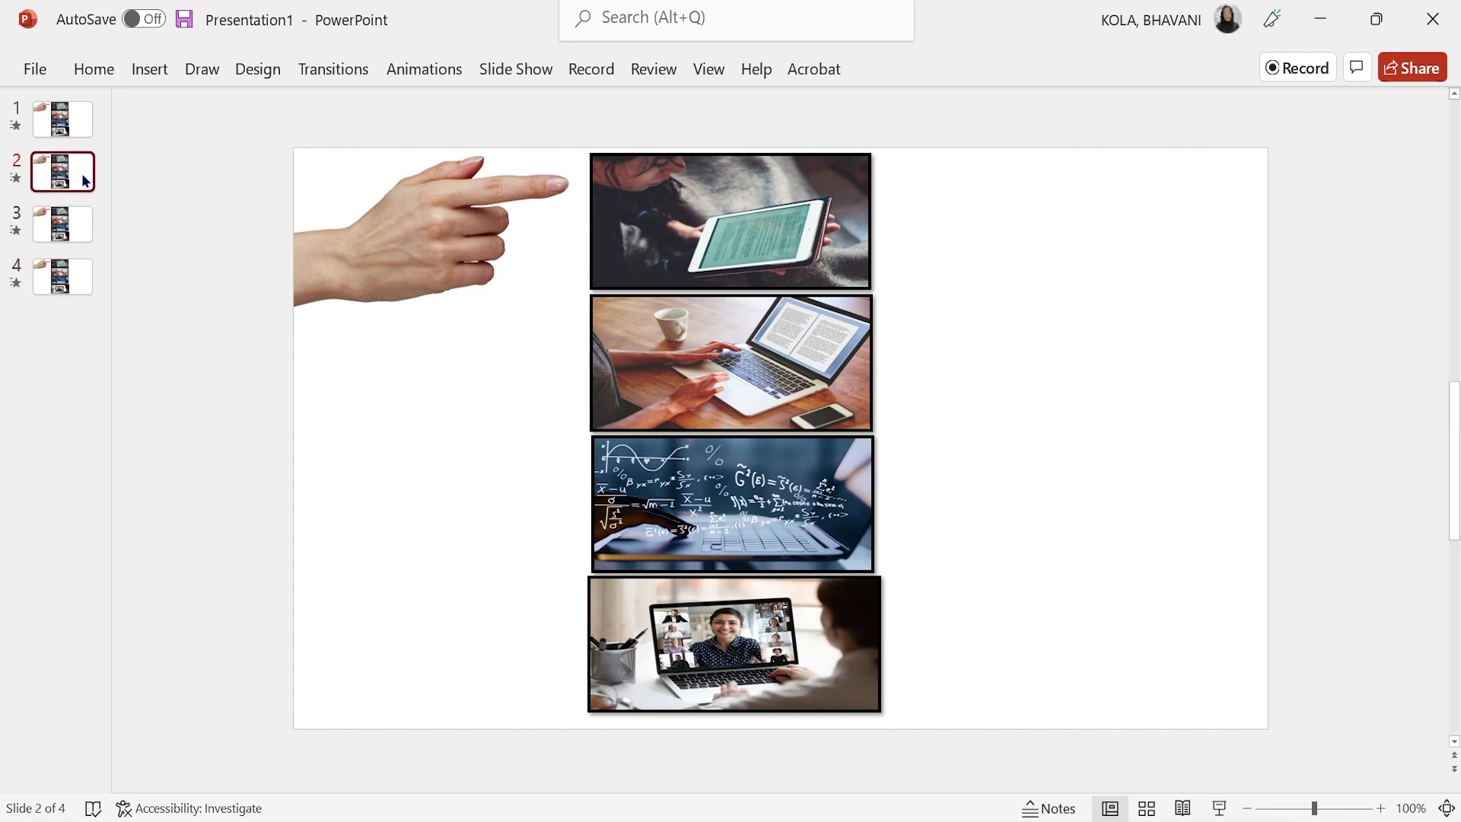
click(478, 253)
drag(458, 235, 459, 372)
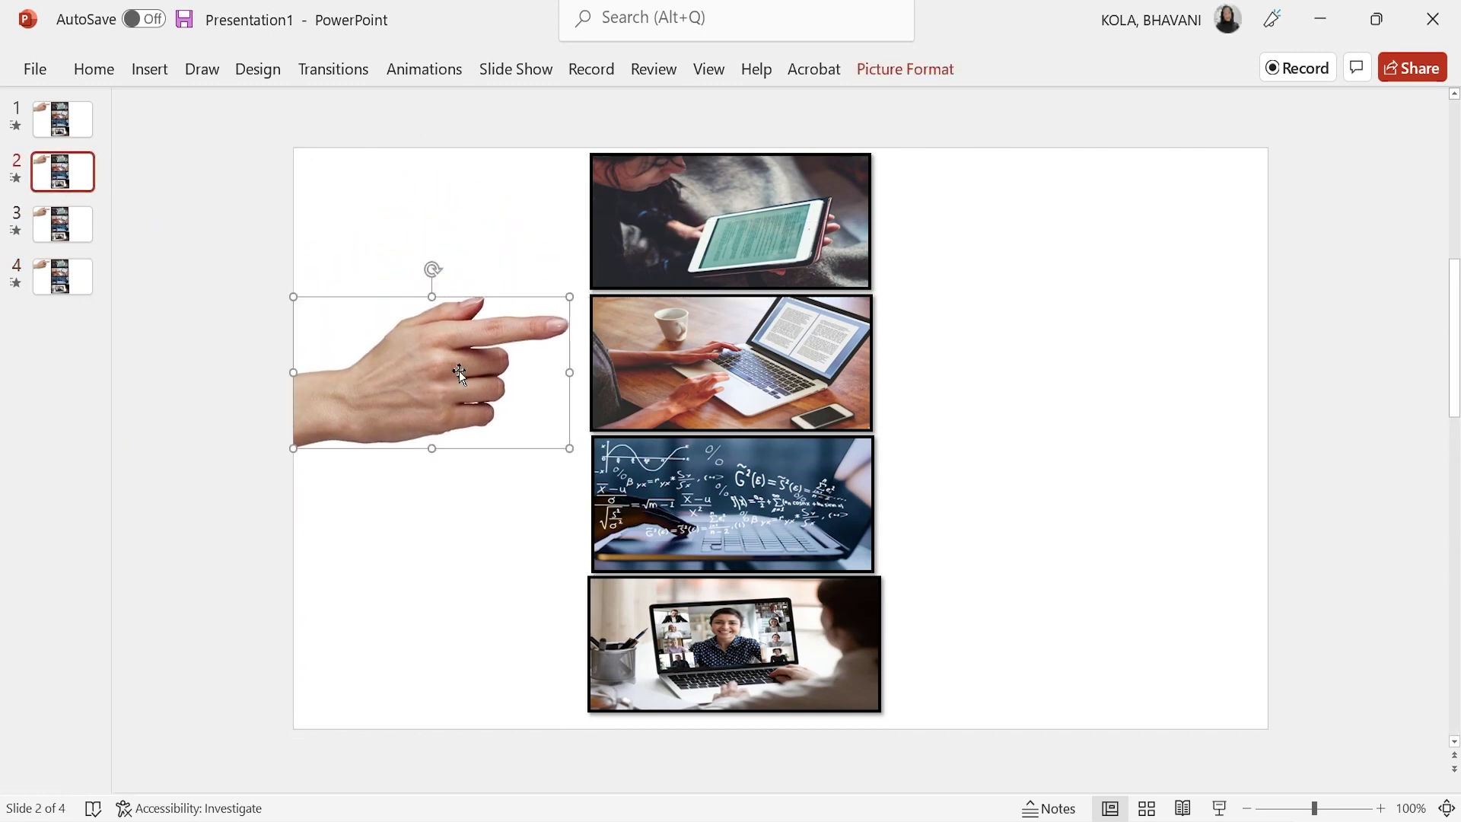
click(71, 224)
drag(468, 252, 467, 518)
drag(468, 527, 464, 526)
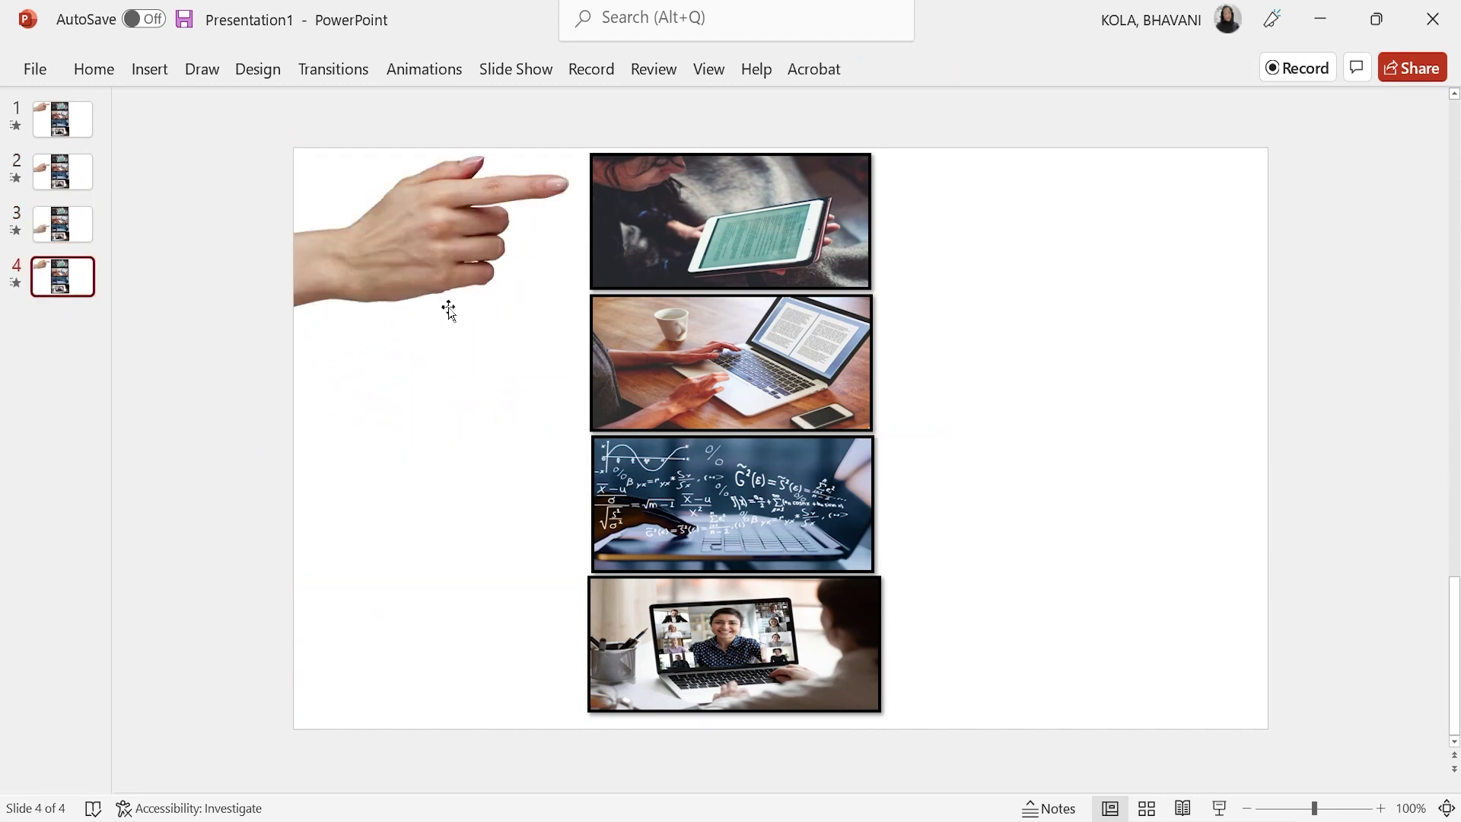
drag(447, 245, 447, 651)
click(123, 189)
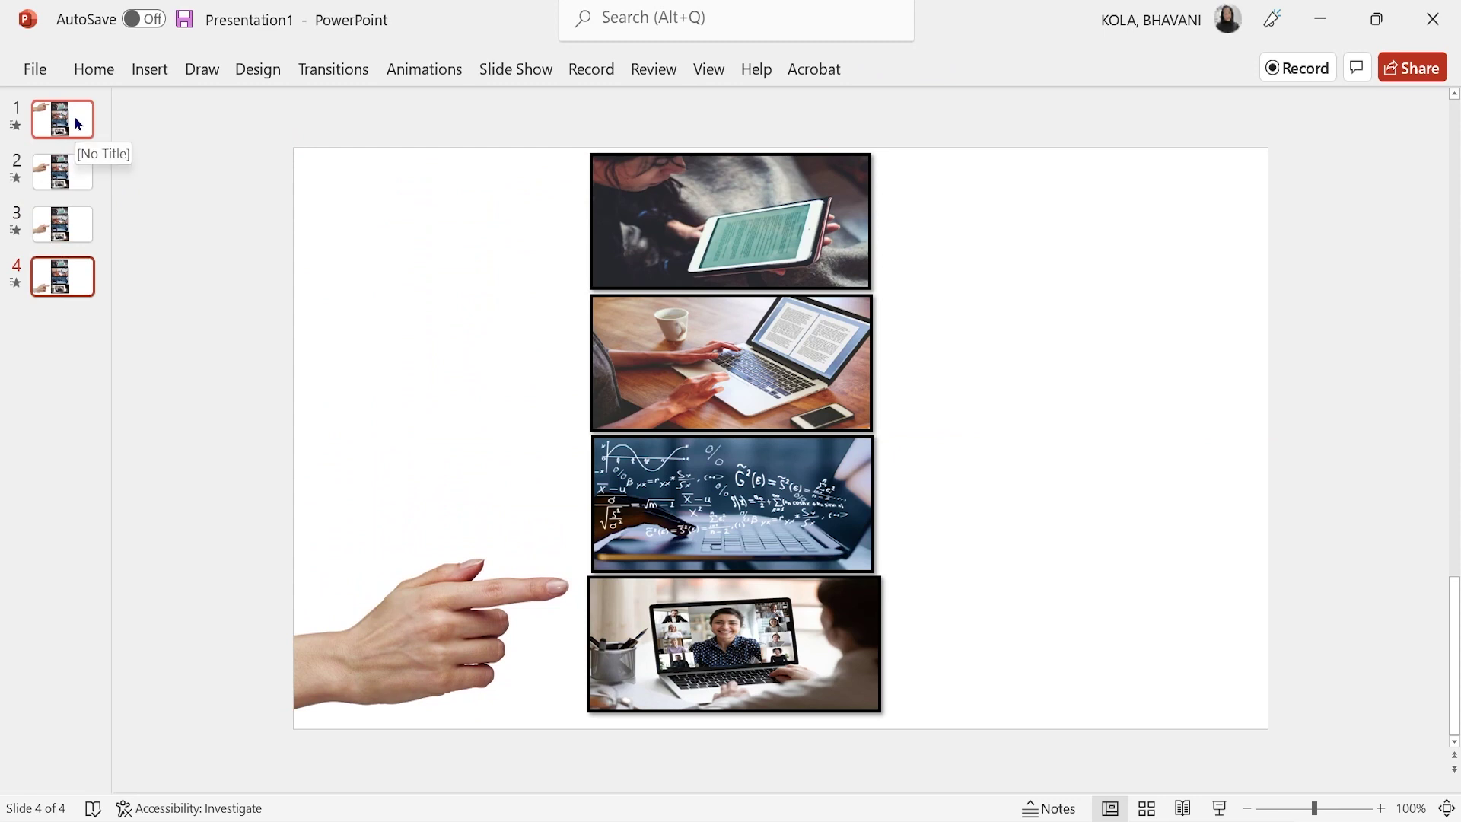
click(77, 123)
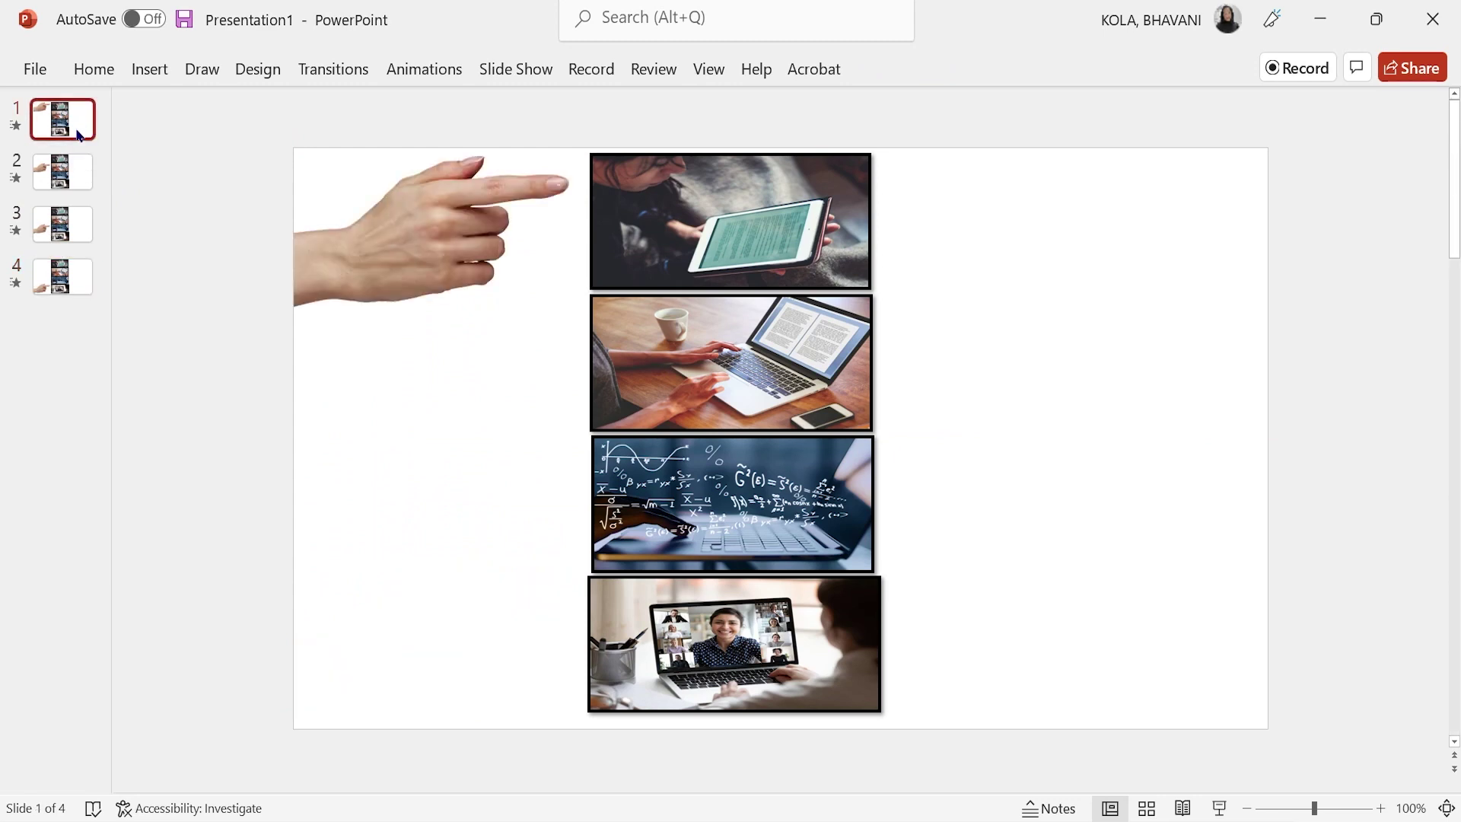
Apply the Morph transition to all four slides.
ctrl+click(81, 184)
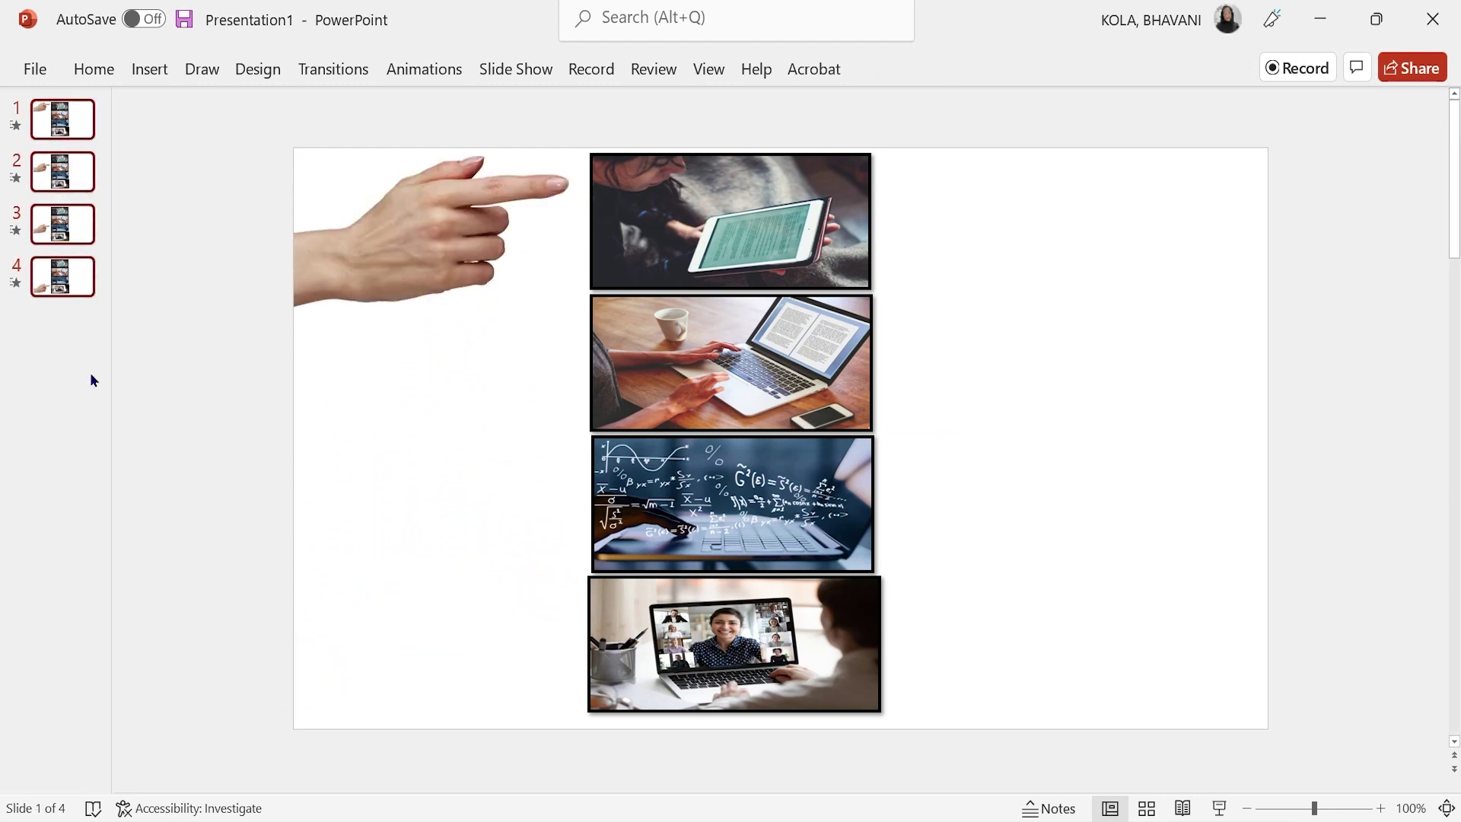
click(340, 72)
click(225, 127)
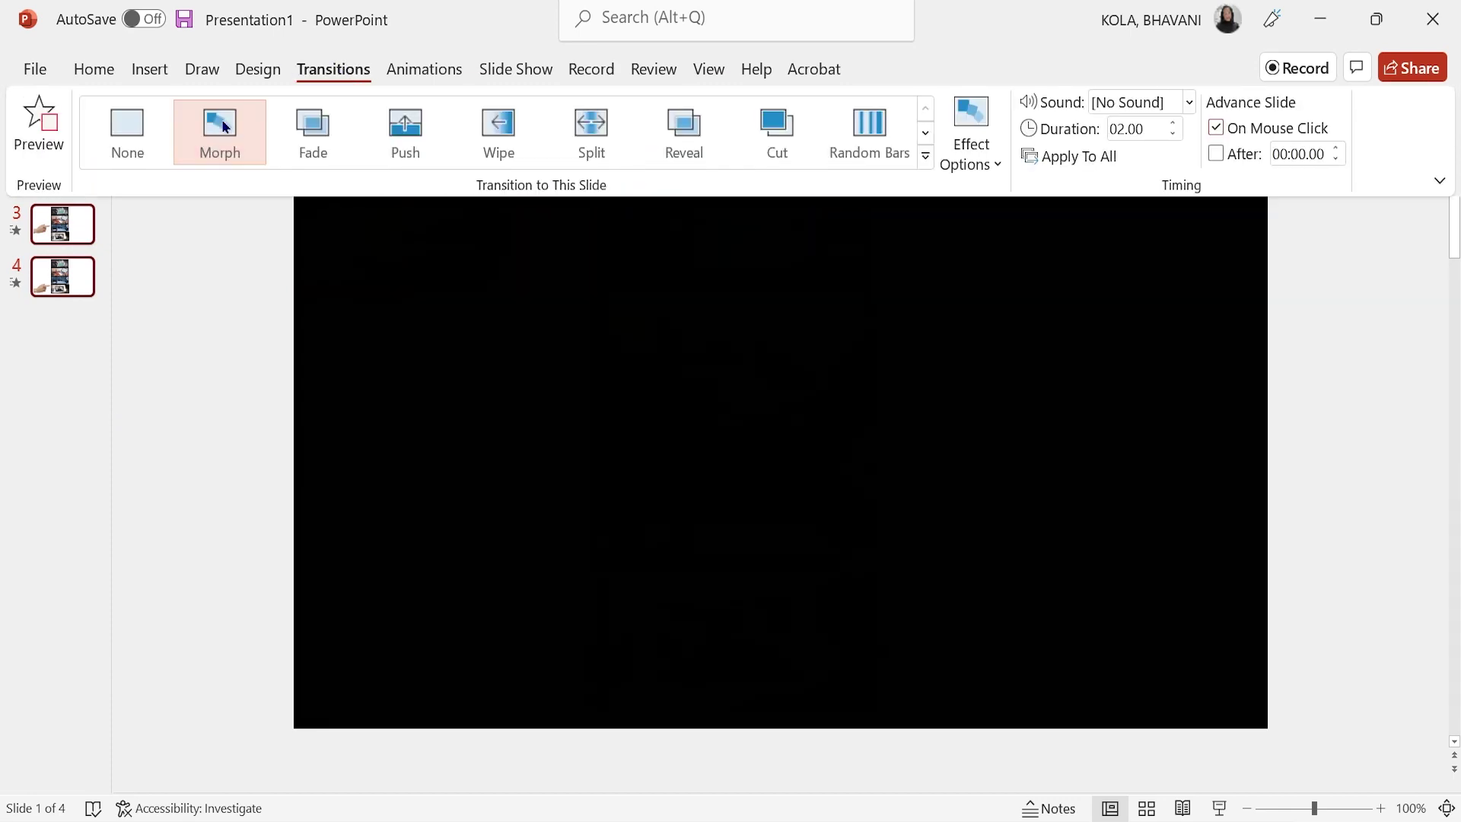
click(1080, 159)
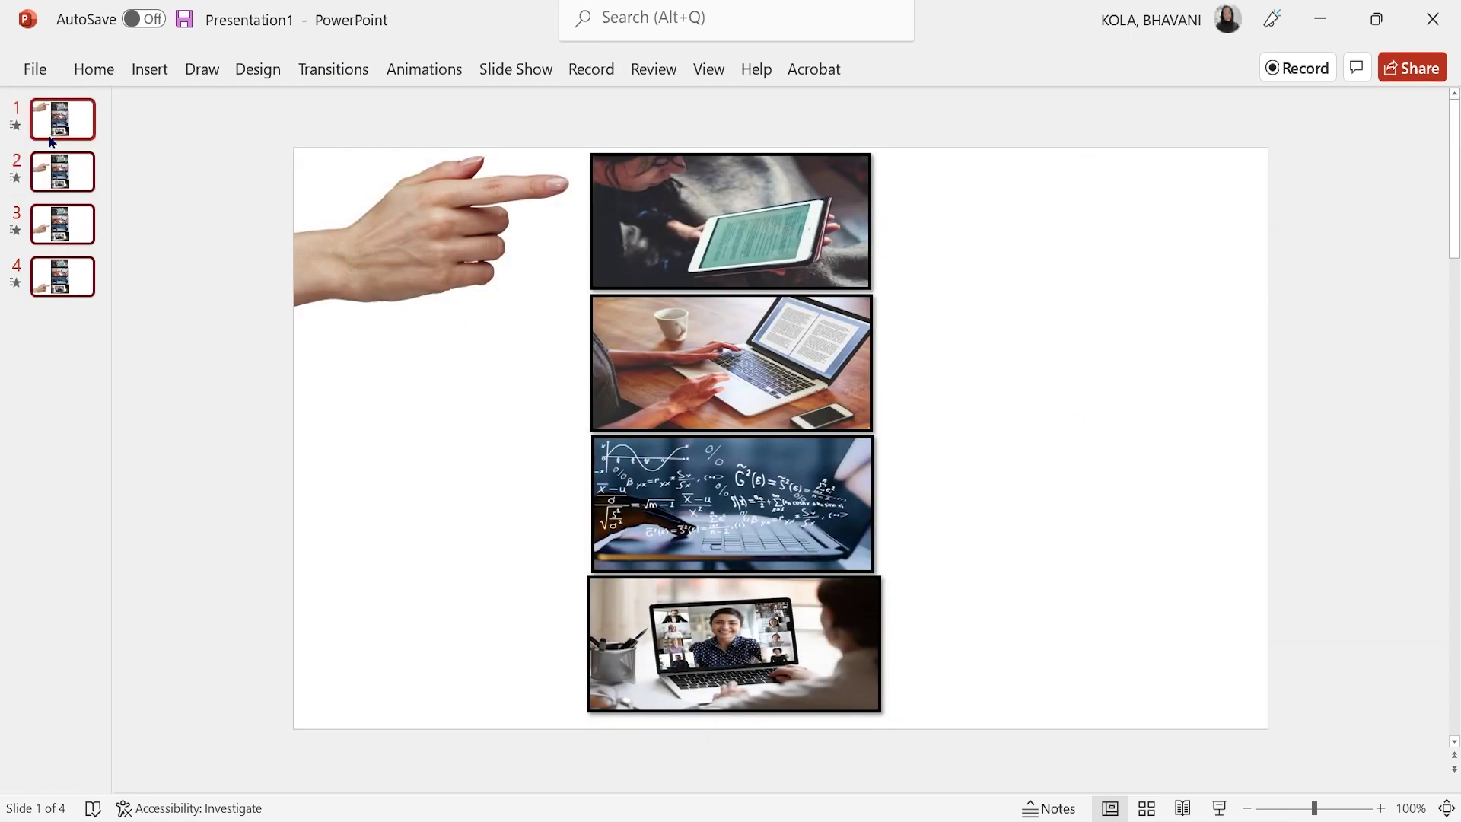
Run the slide show, advancing until the hand points at the video-call photo.
click(1219, 808)
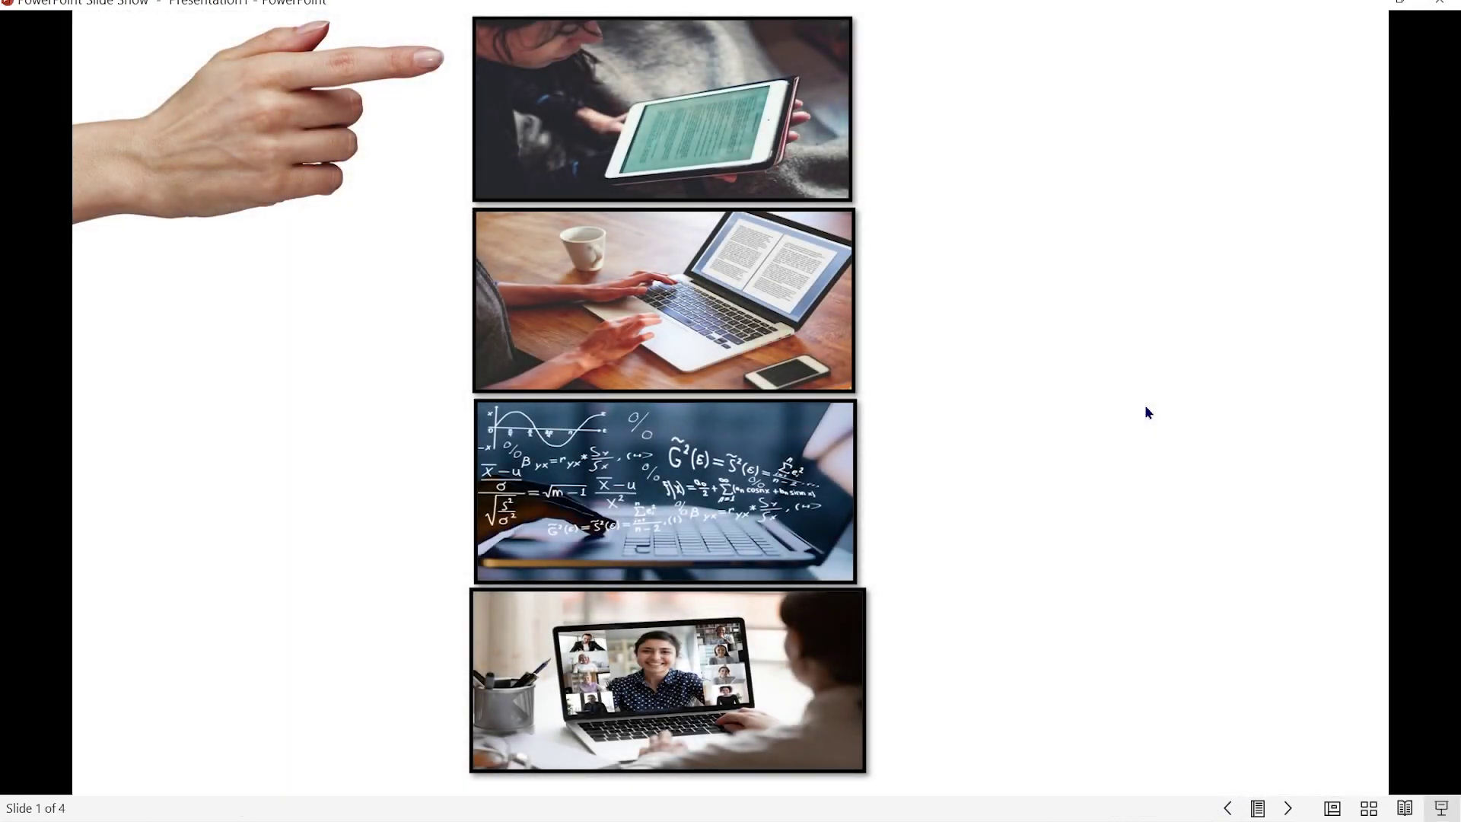
click(1146, 407)
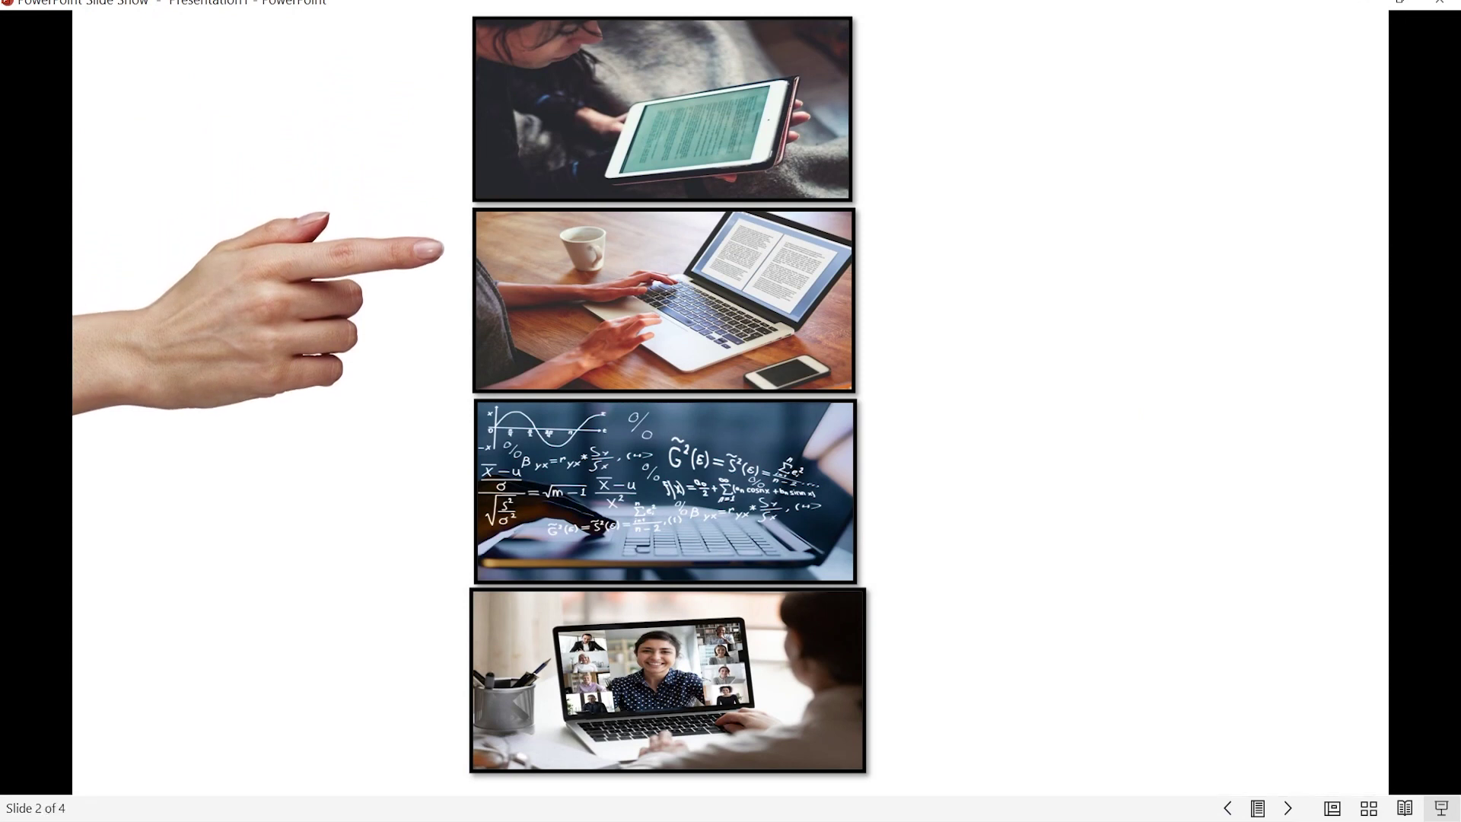
key(Right)
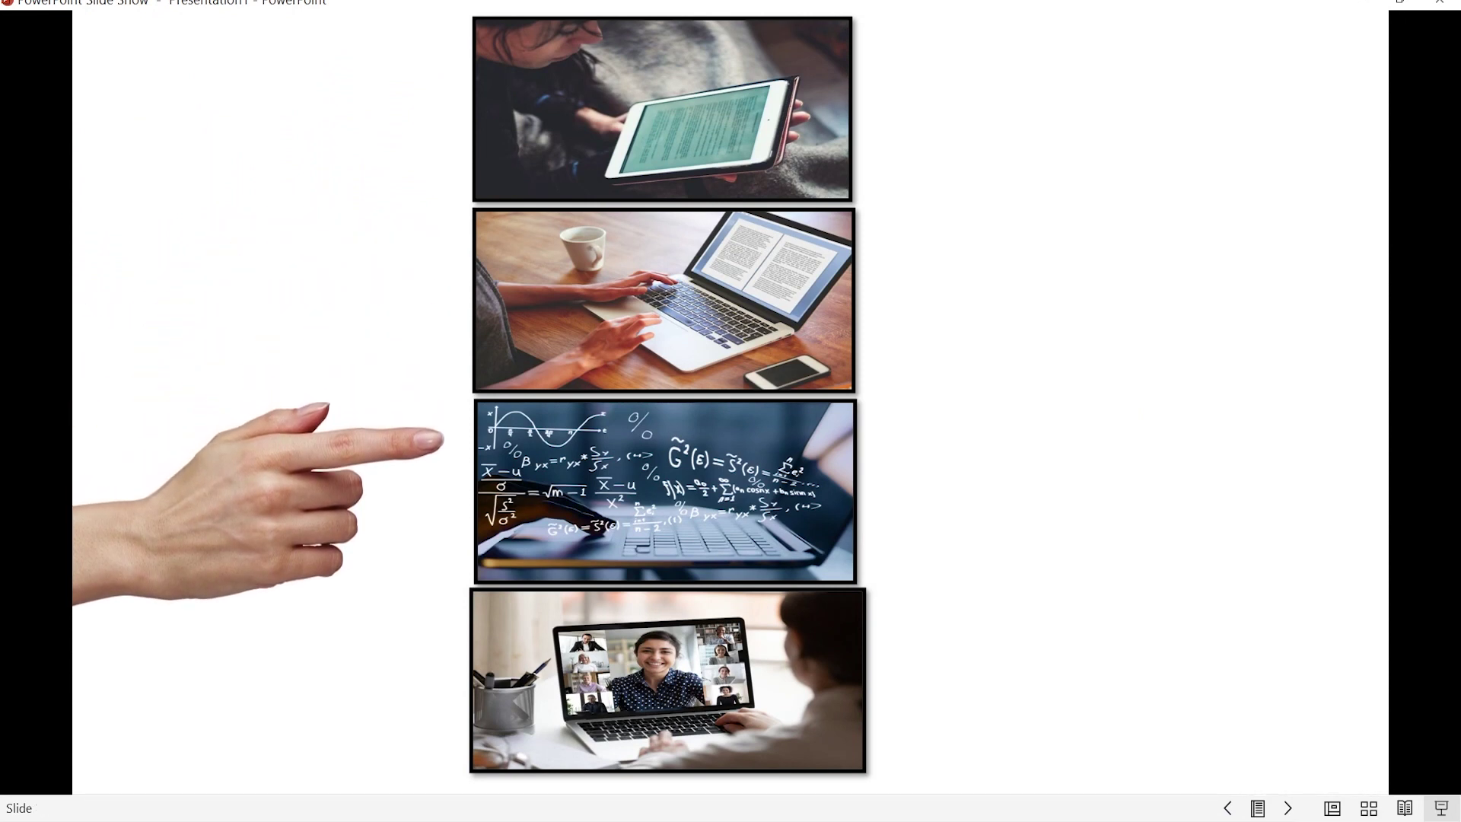
key(Right)
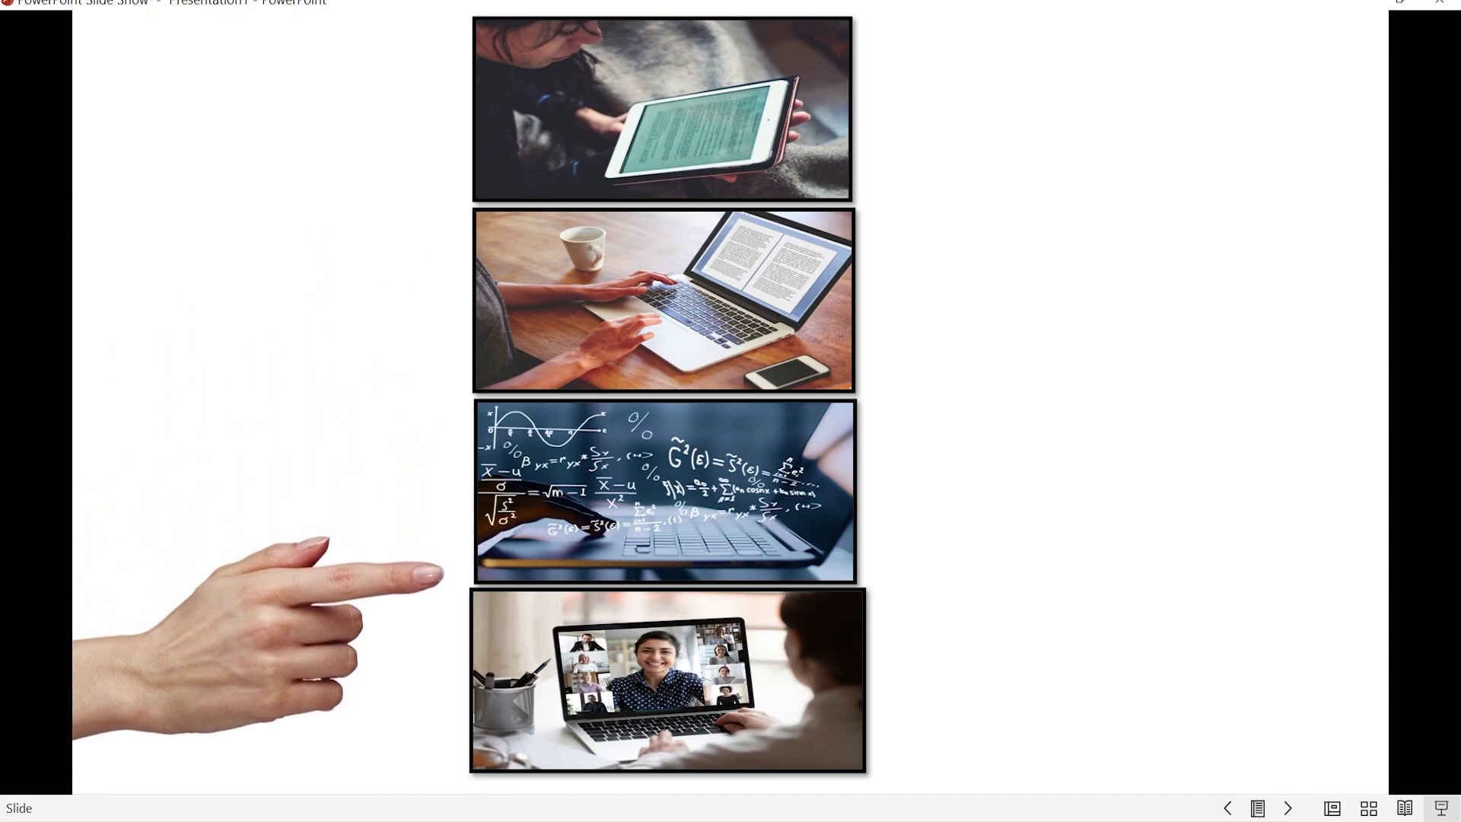